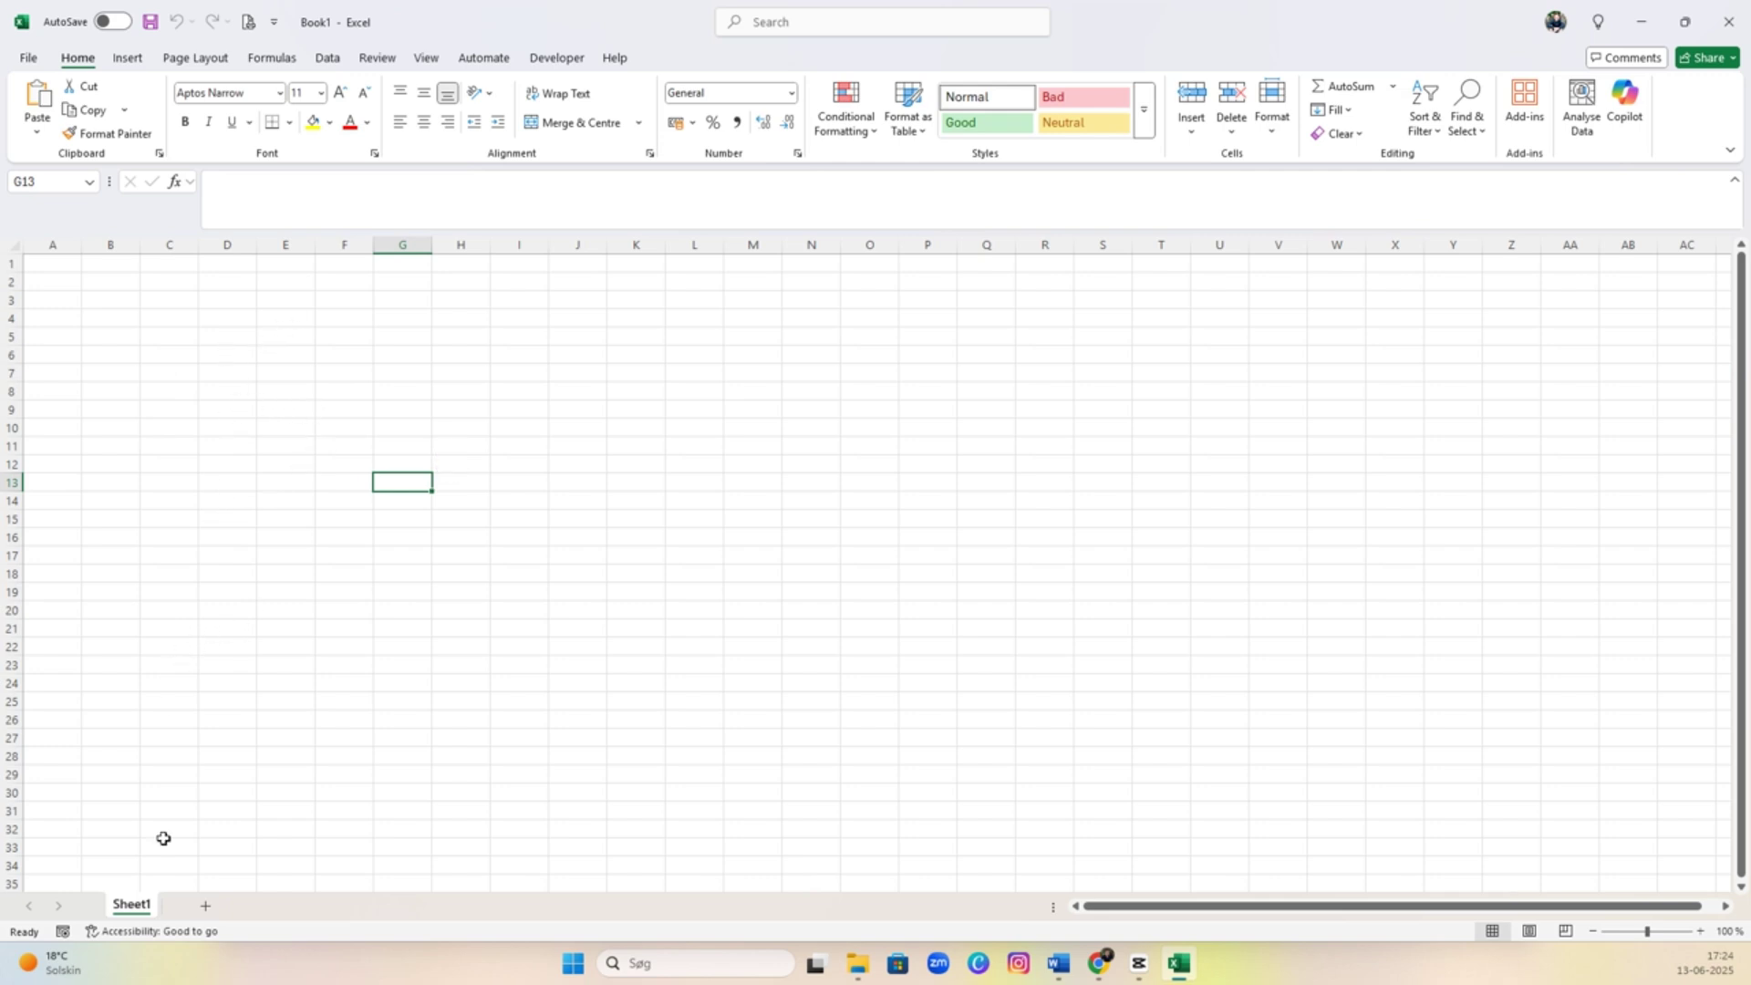
- Start recording a macro named Header in this workbook with the shortcut key Ctrl+h
click(61, 934)
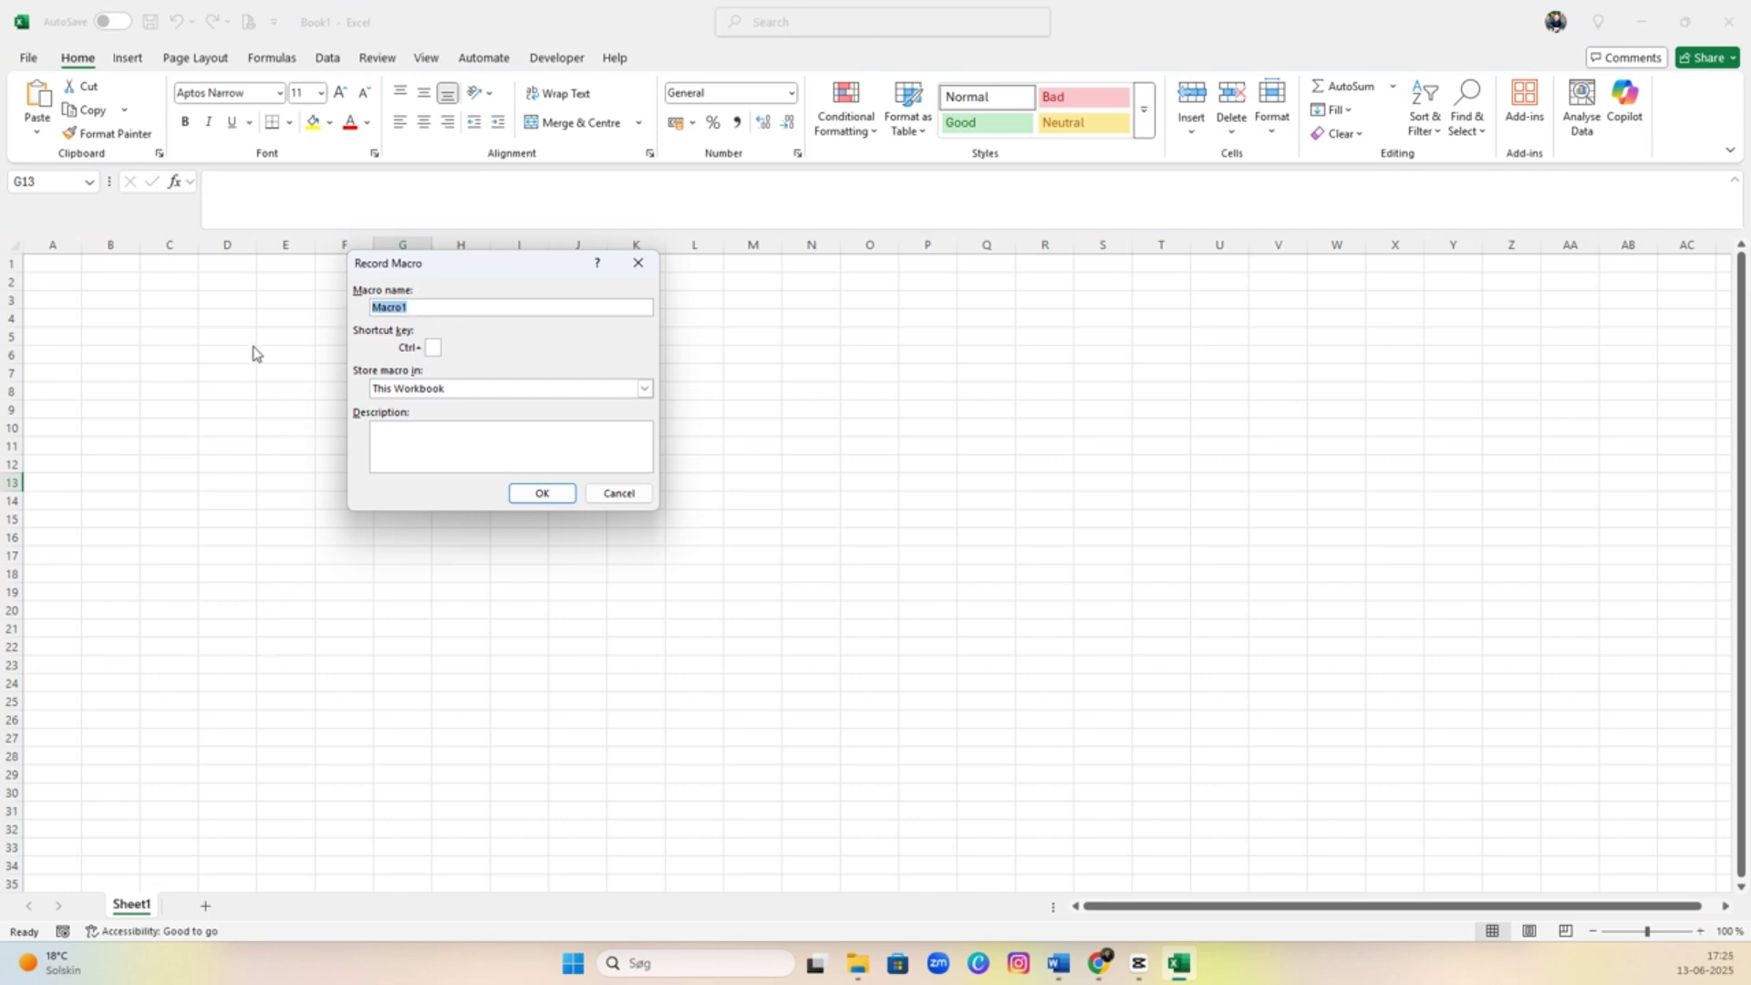
text(Header)
click(432, 347)
text(h)
click(535, 488)
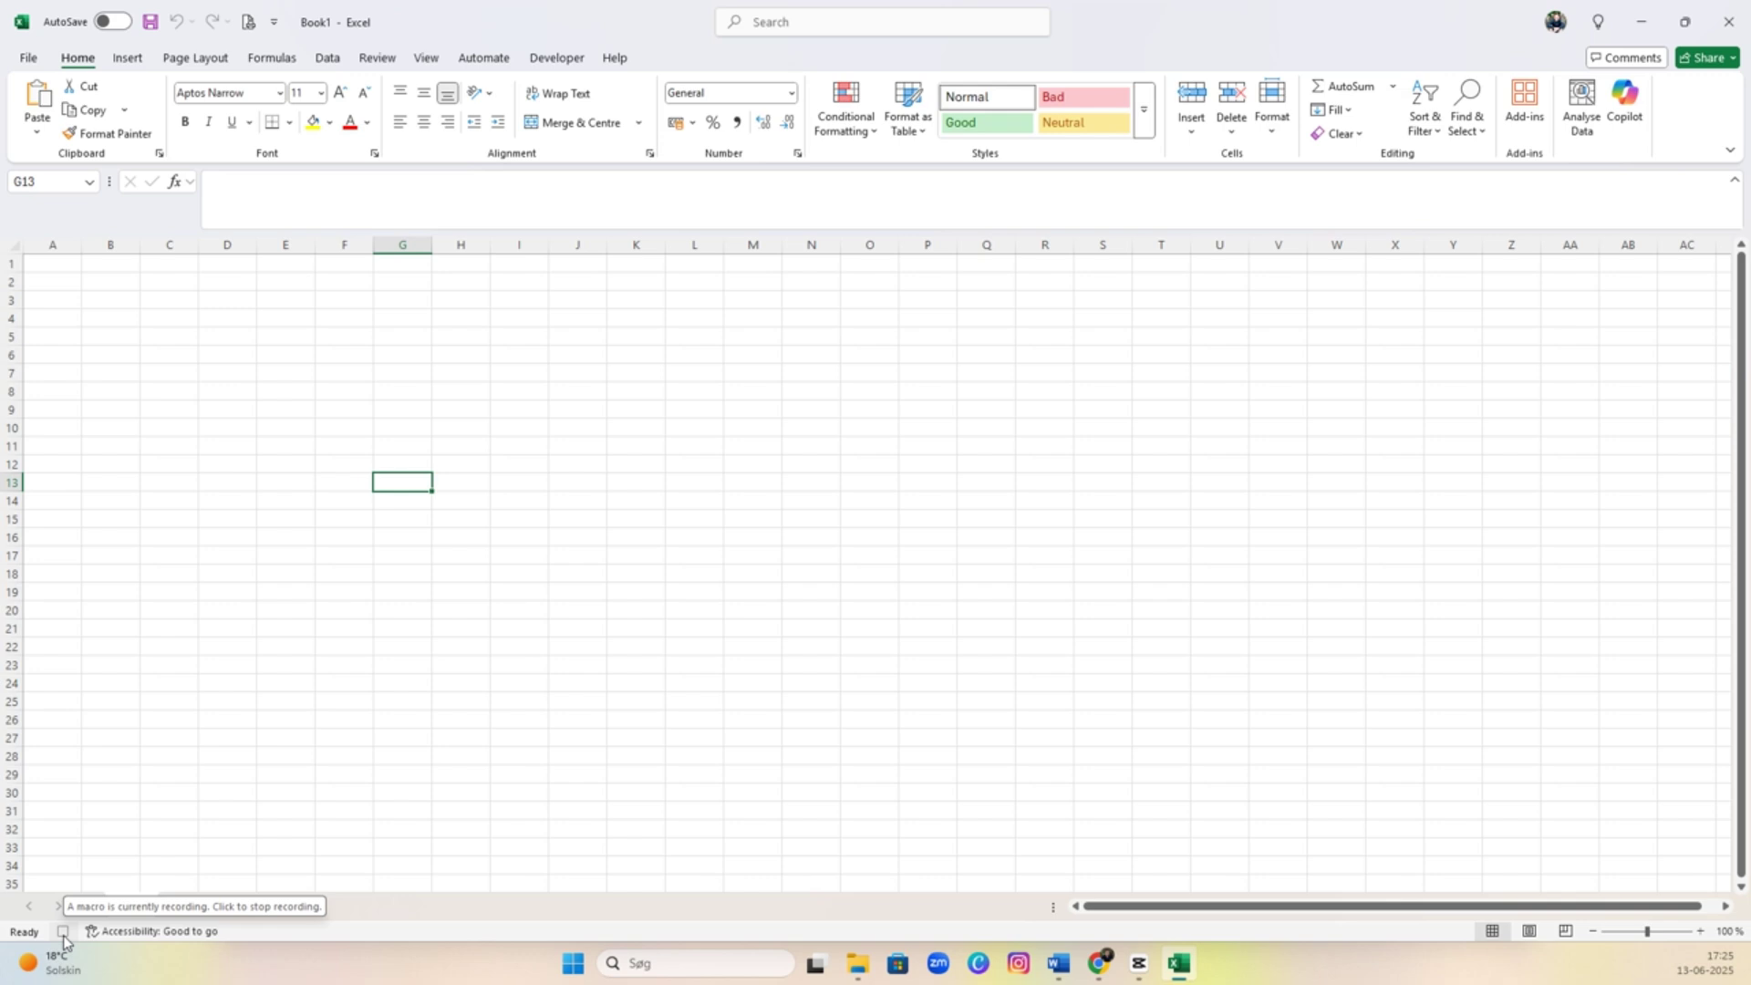
- Enter the column headings First Name, Last Name and Position in cells A1 to C1
click(57, 265)
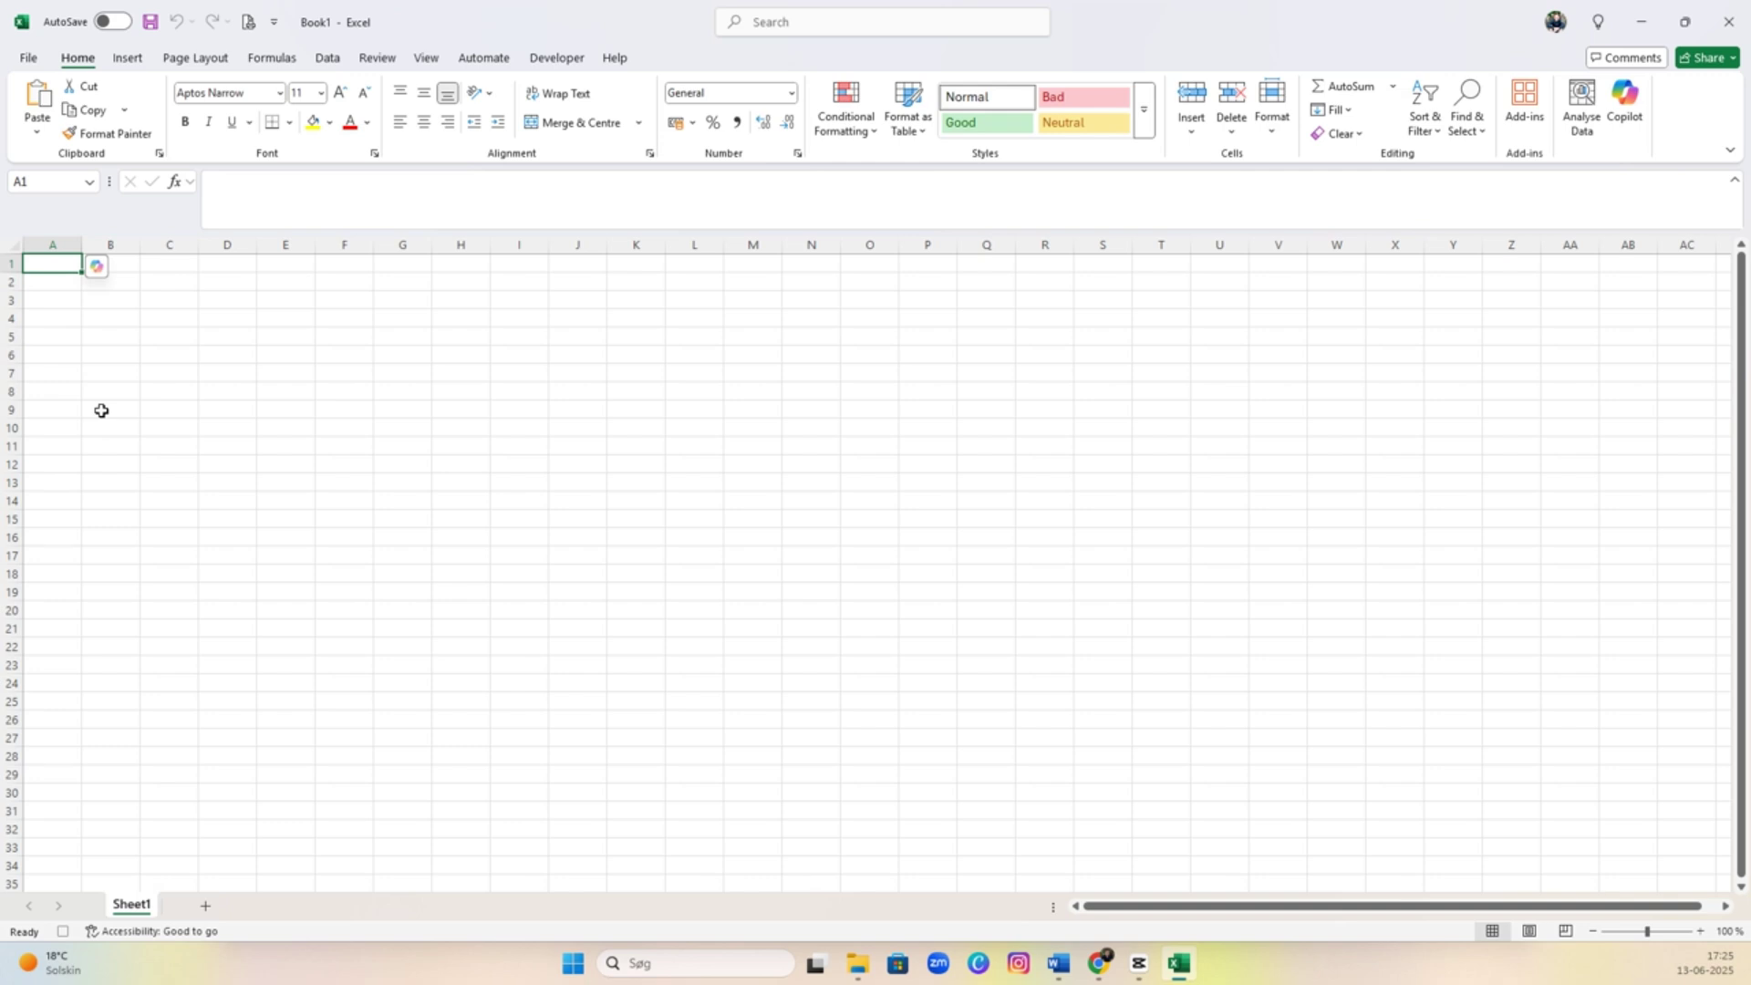
text(First)
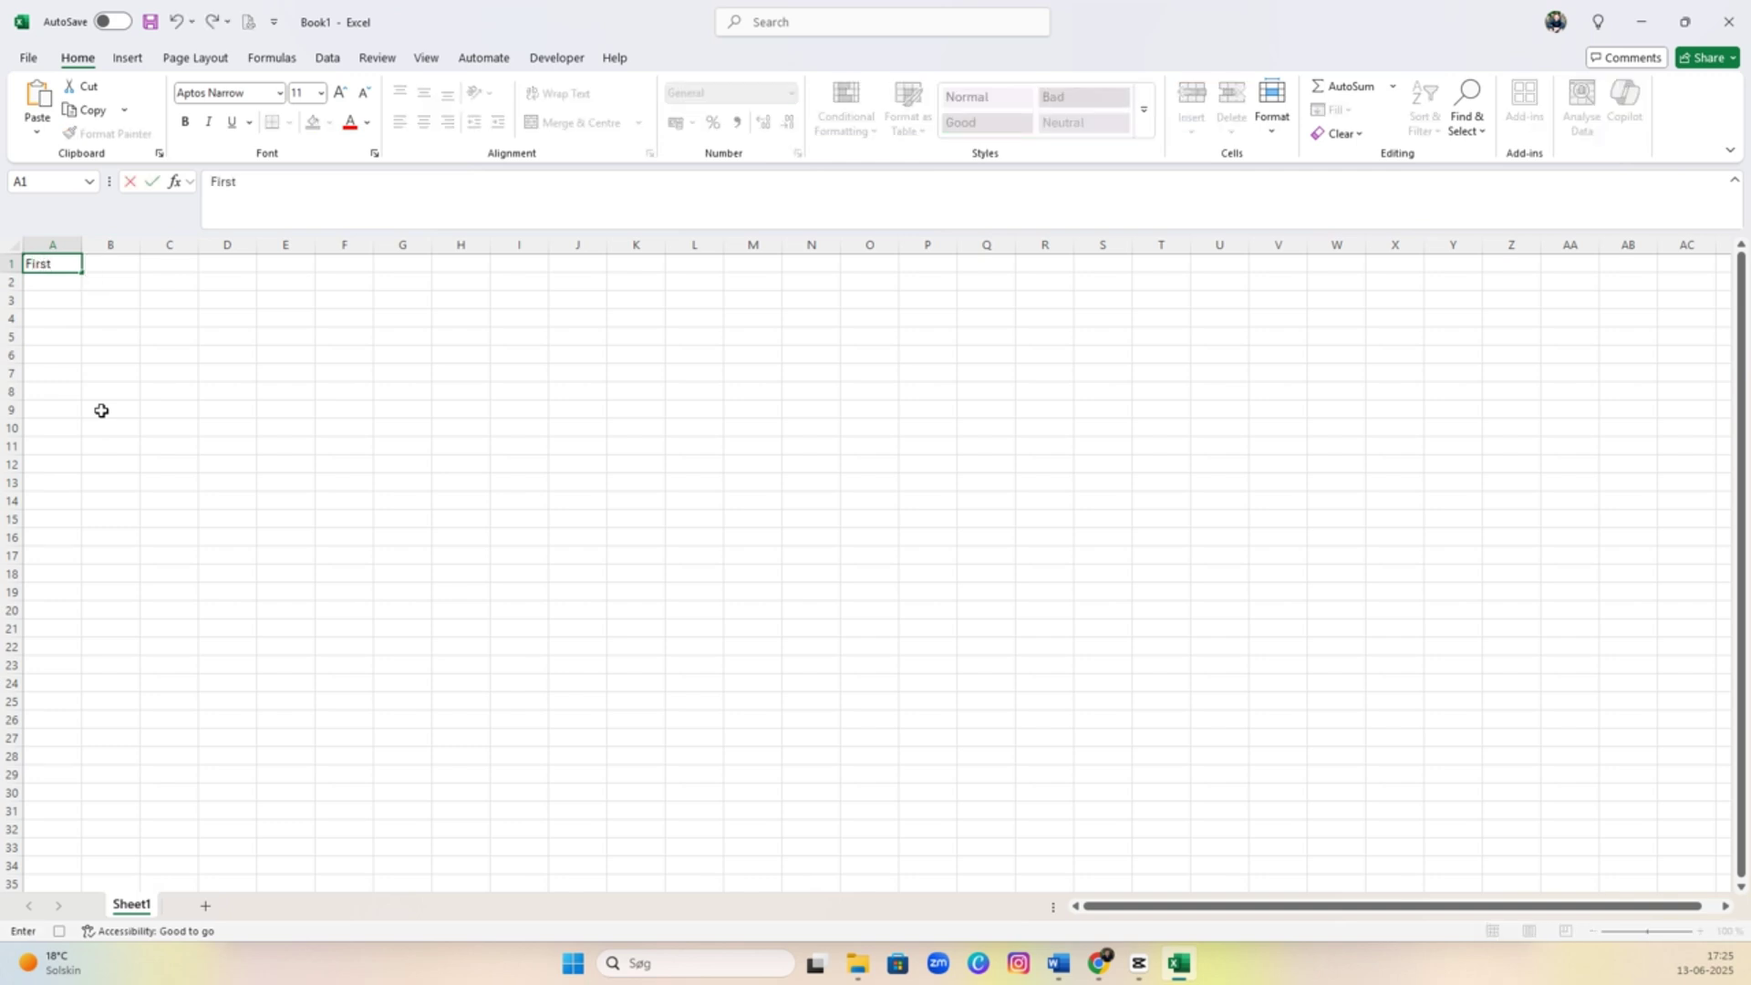
text( Name)
key(Tab)
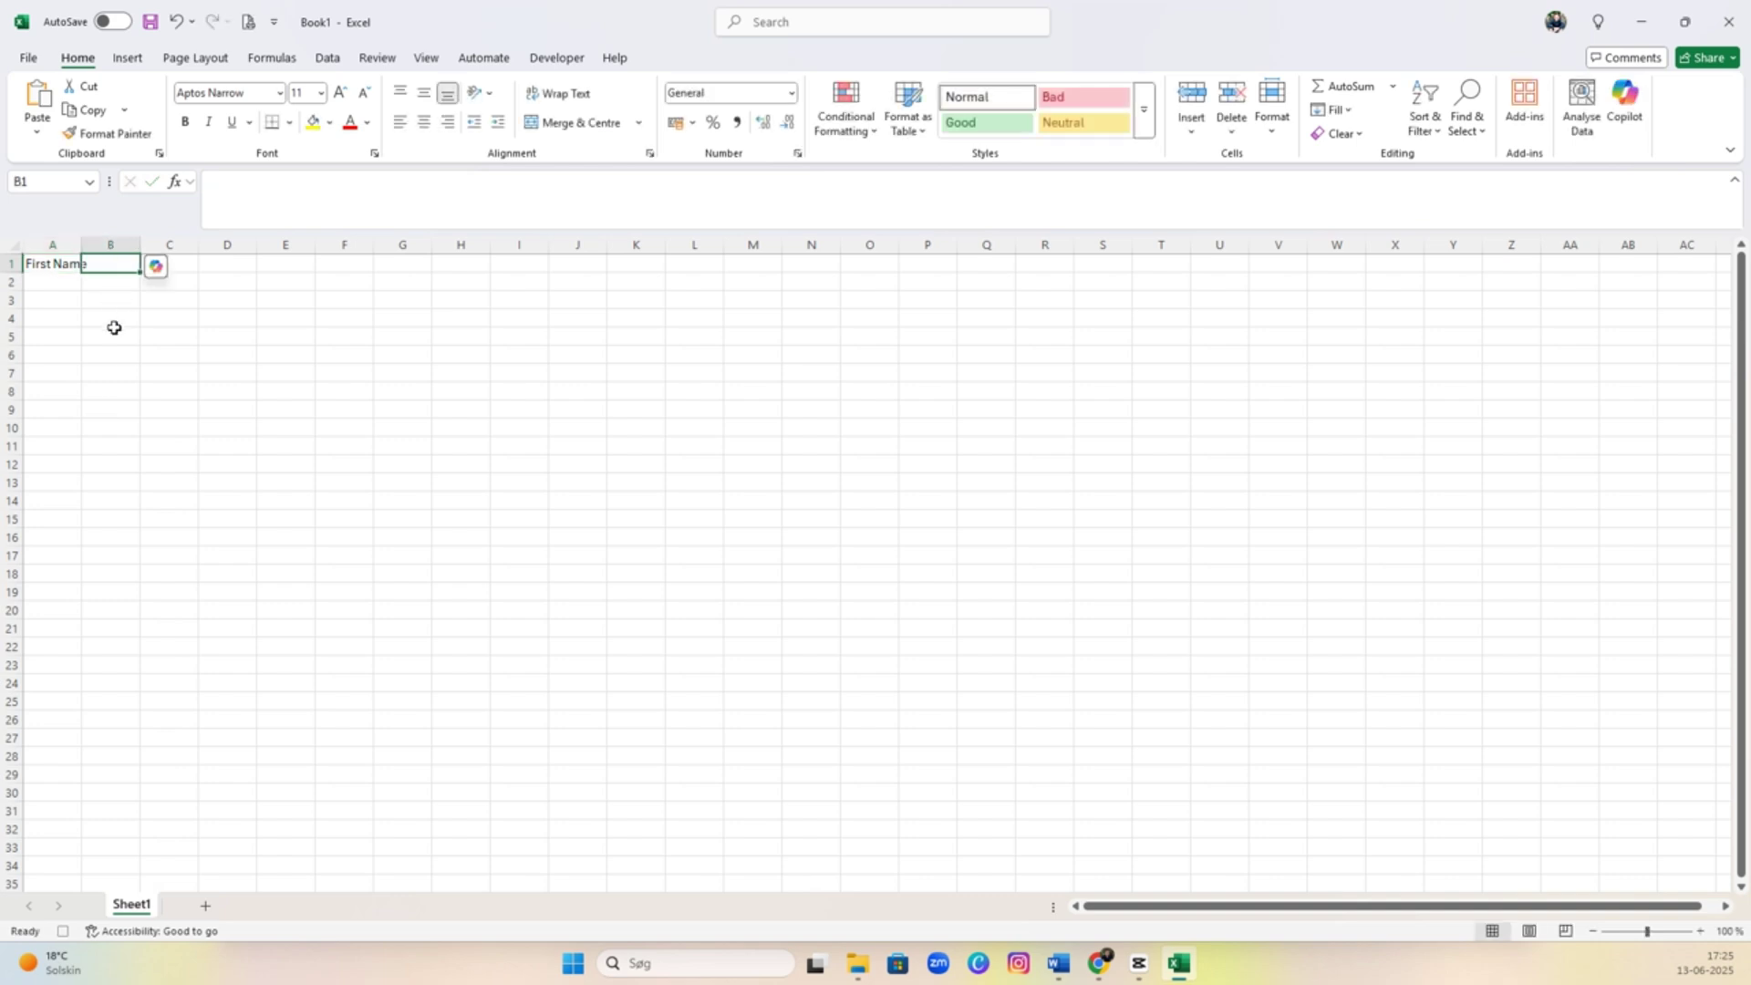
text(Last)
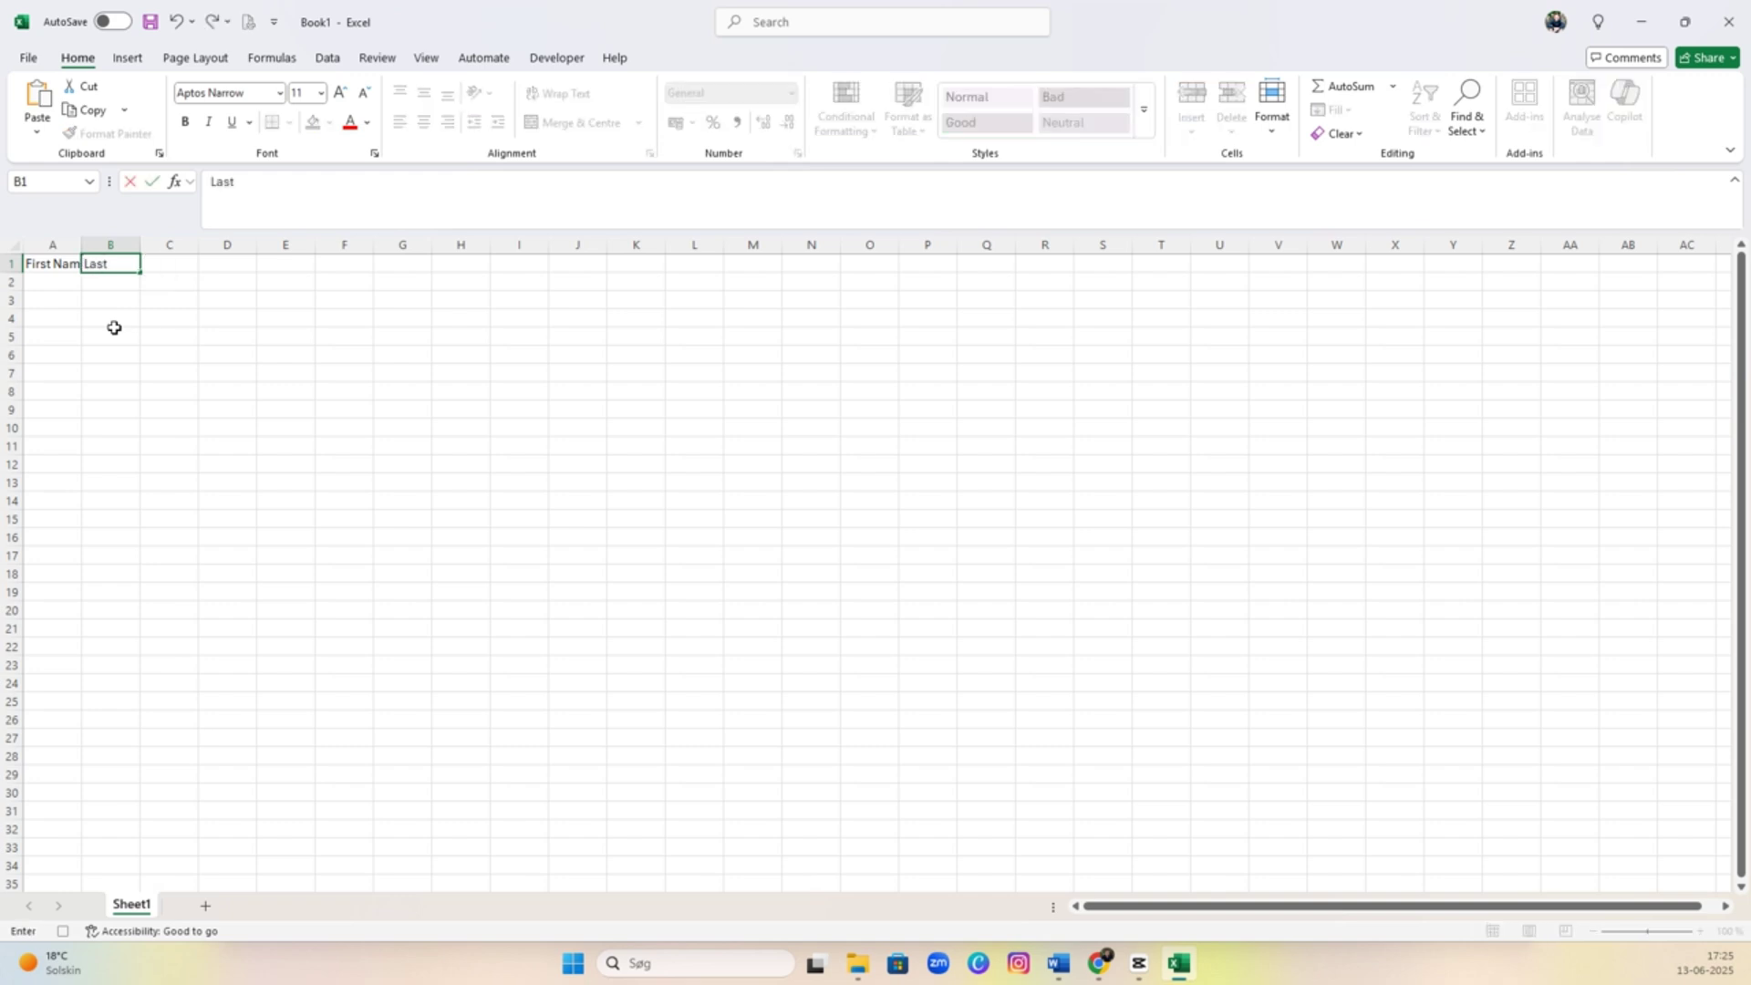
text( Name)
key(Tab)
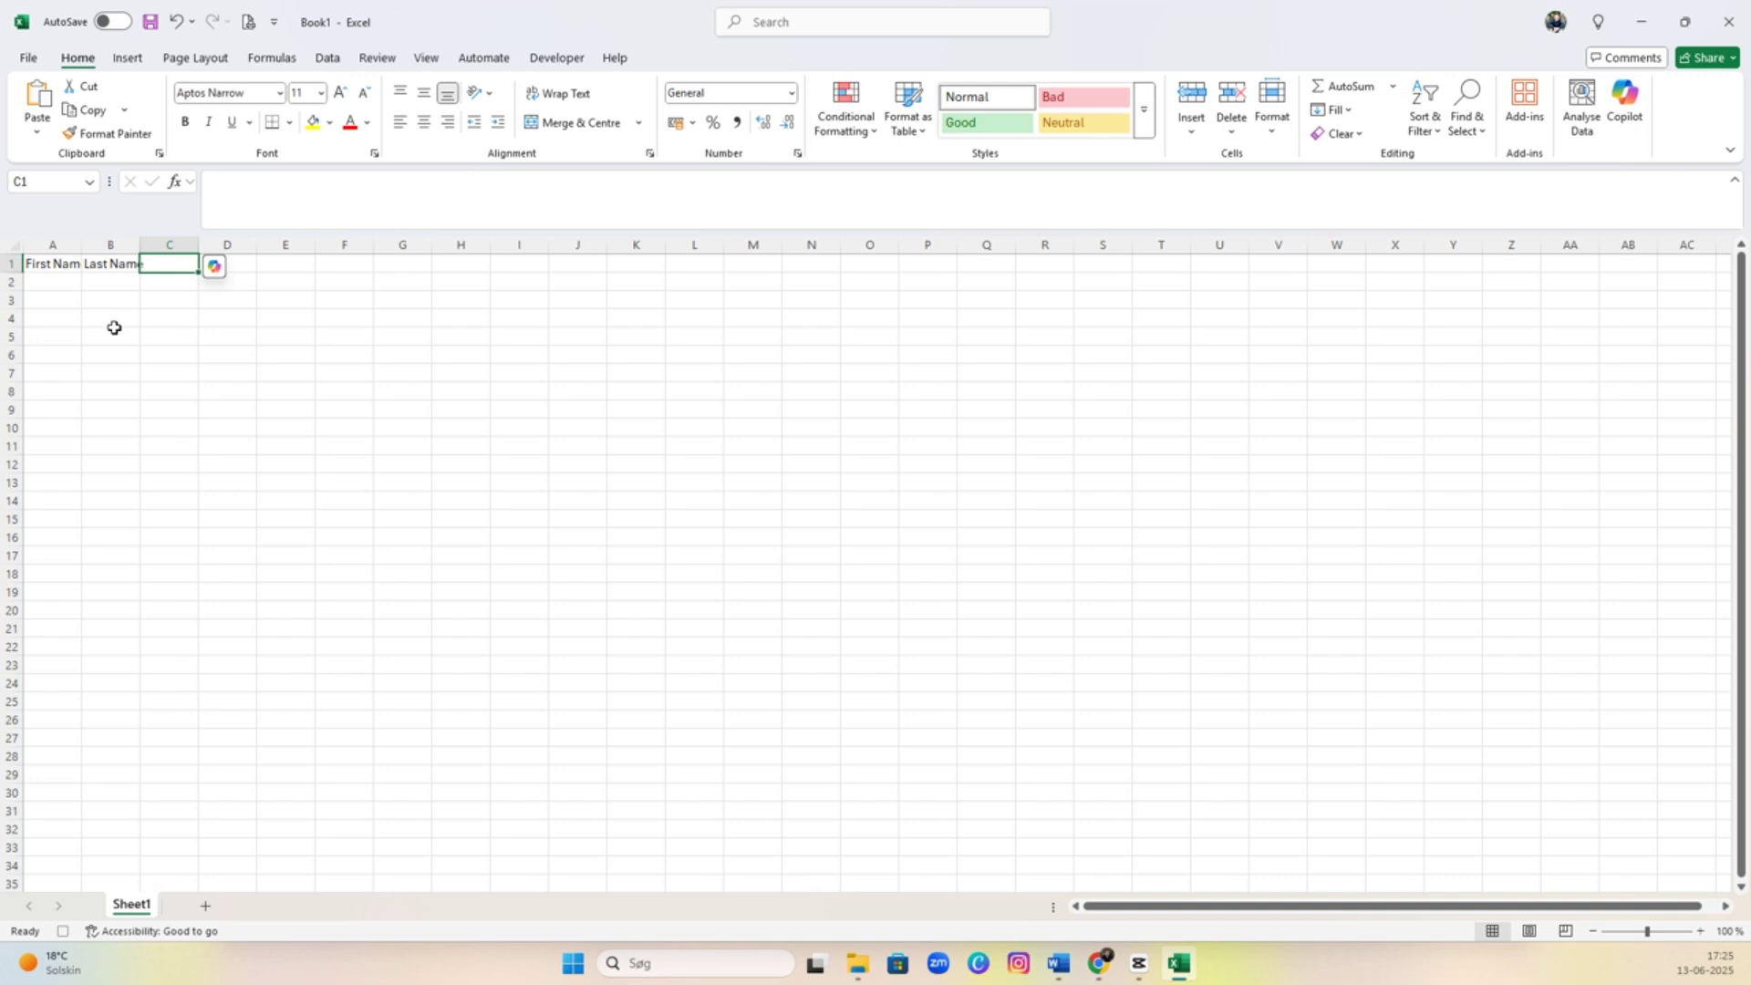
text(Position)
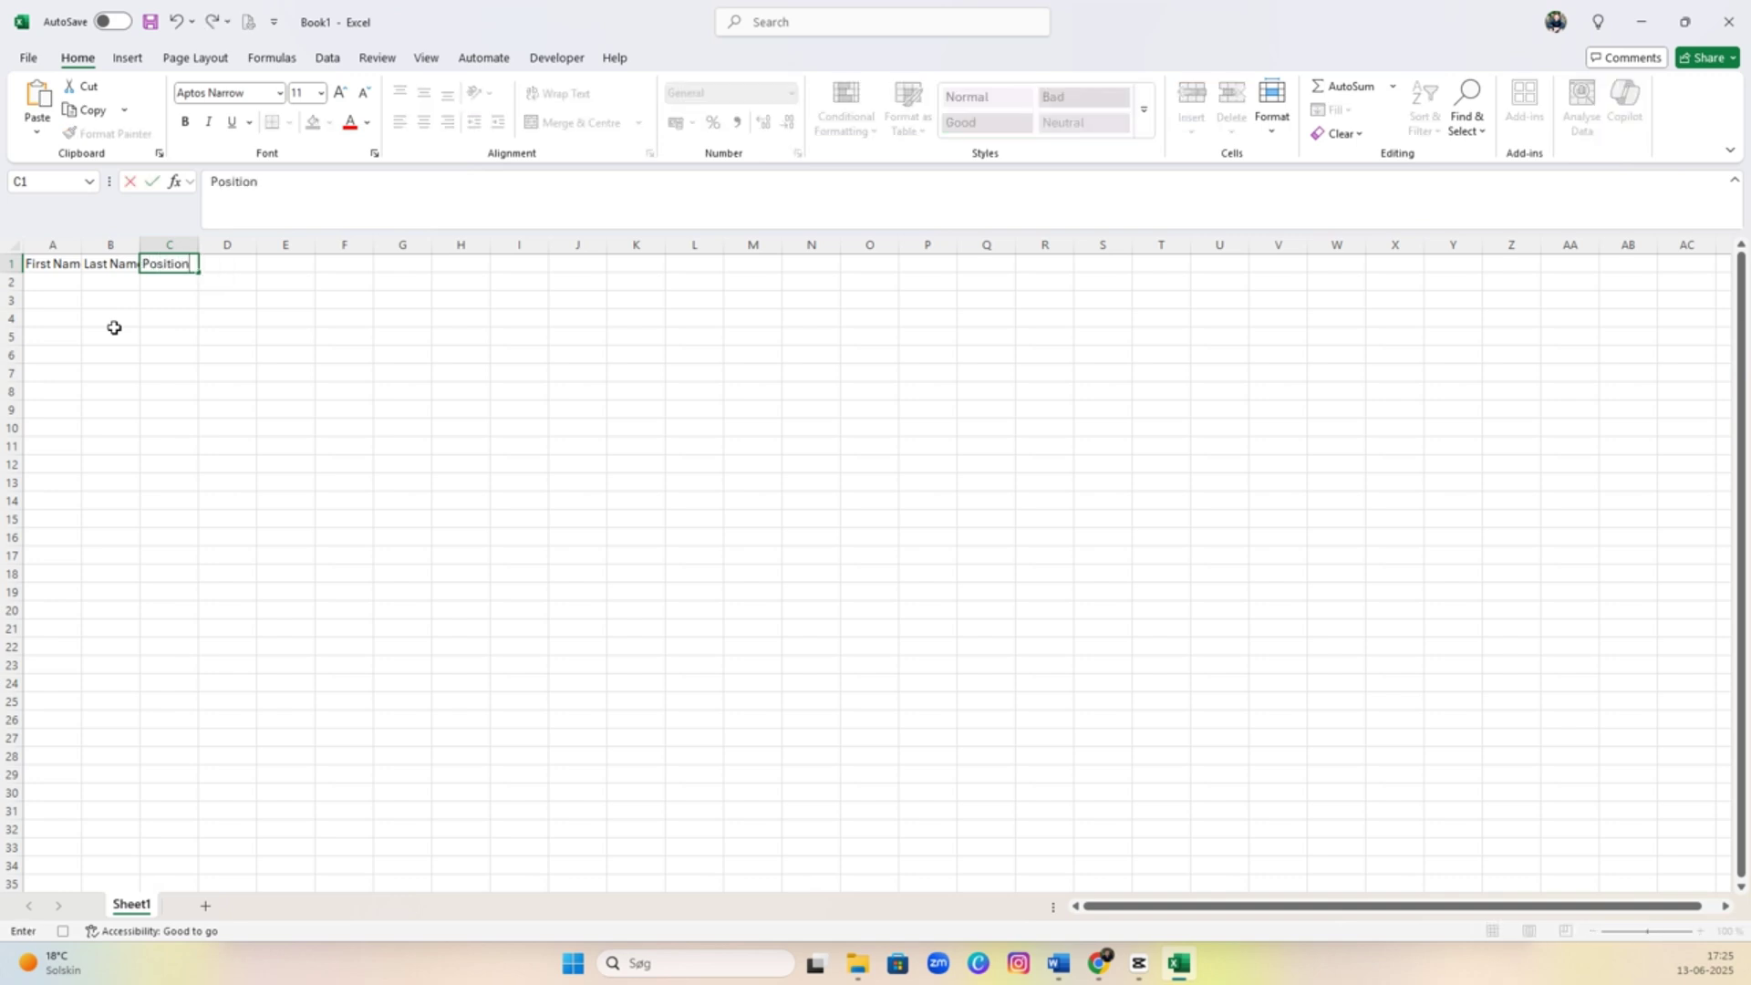
key(Return)
- AutoFit the widths of columns A, B and C to their headings
double_click(81, 244)
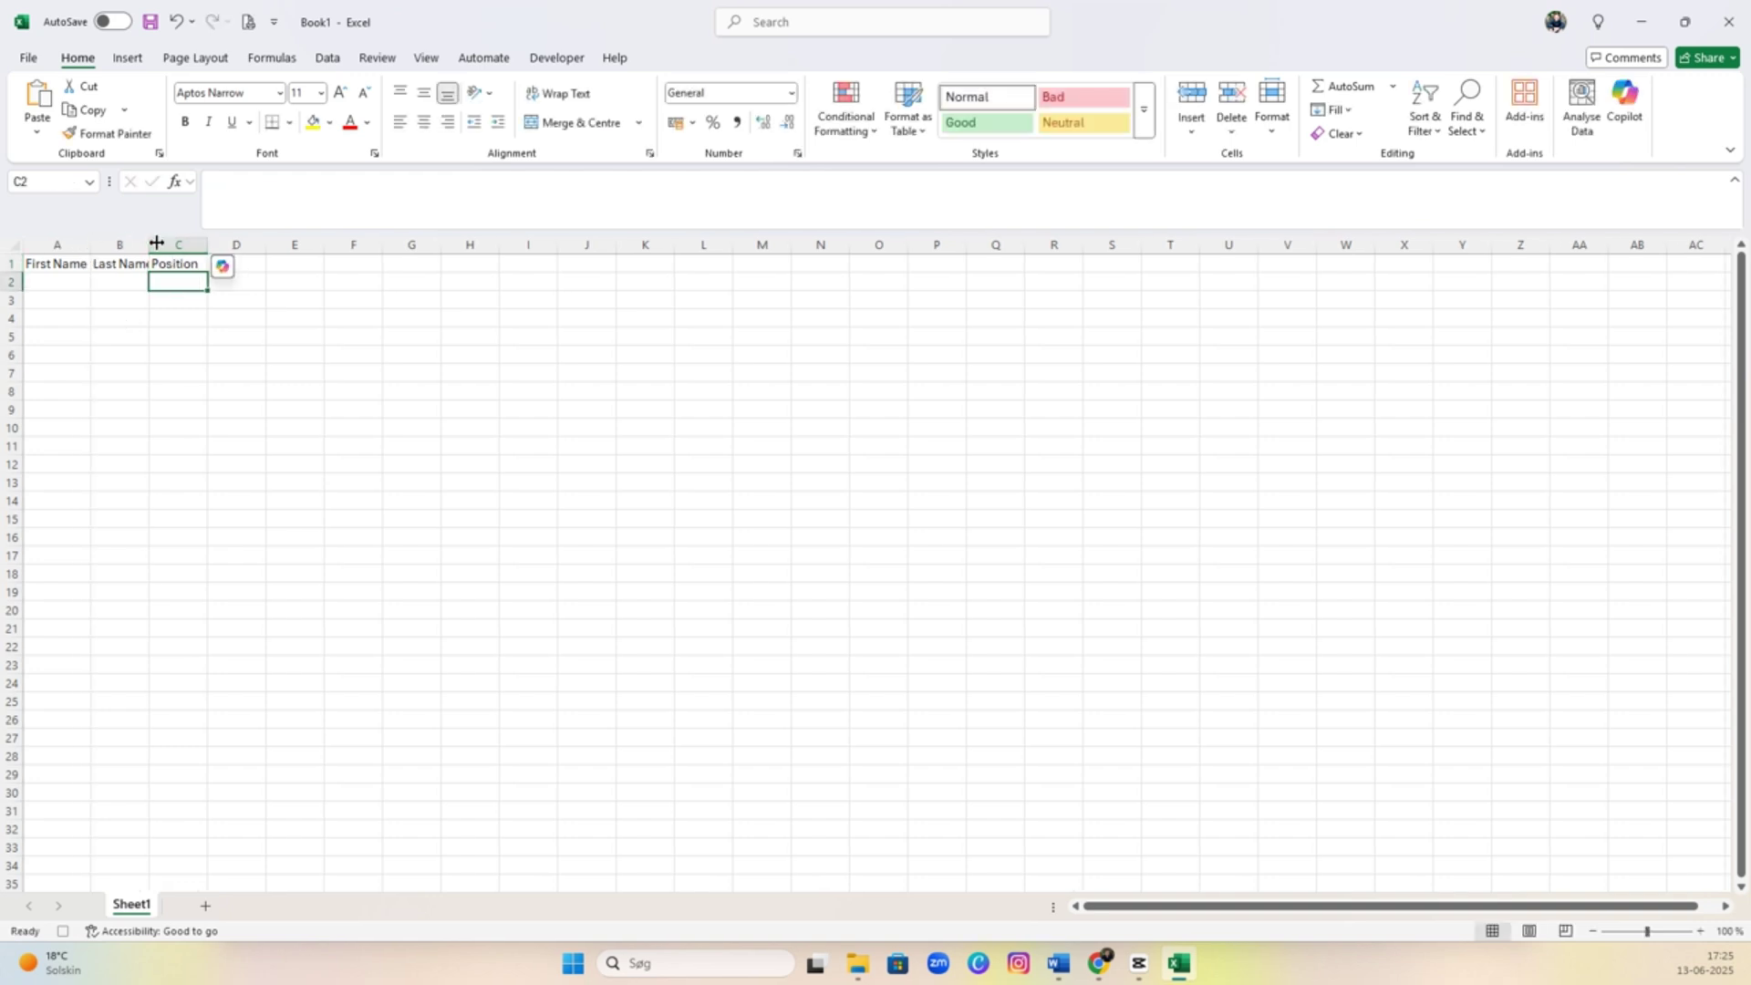
double_click(147, 243)
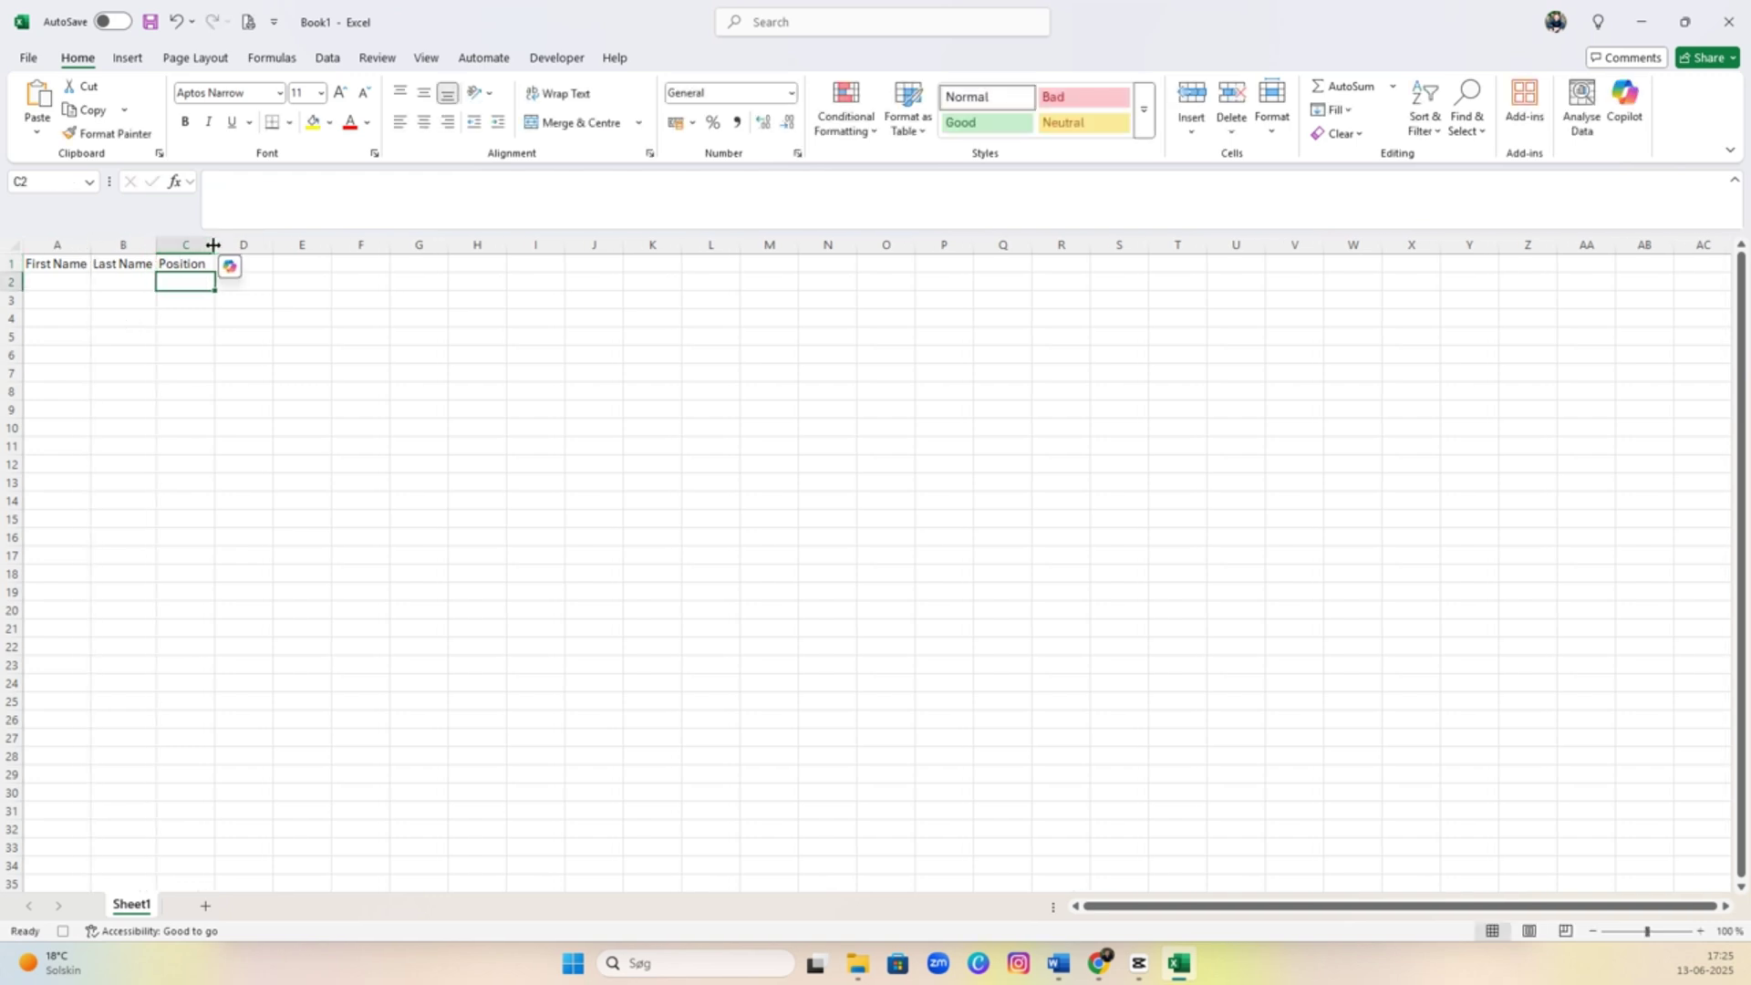
double_click(212, 245)
- Give the headings in A1:C1 an Accent 1, 40% lighter blue fill and a light grey font colour
drag(55, 264, 178, 263)
click(329, 122)
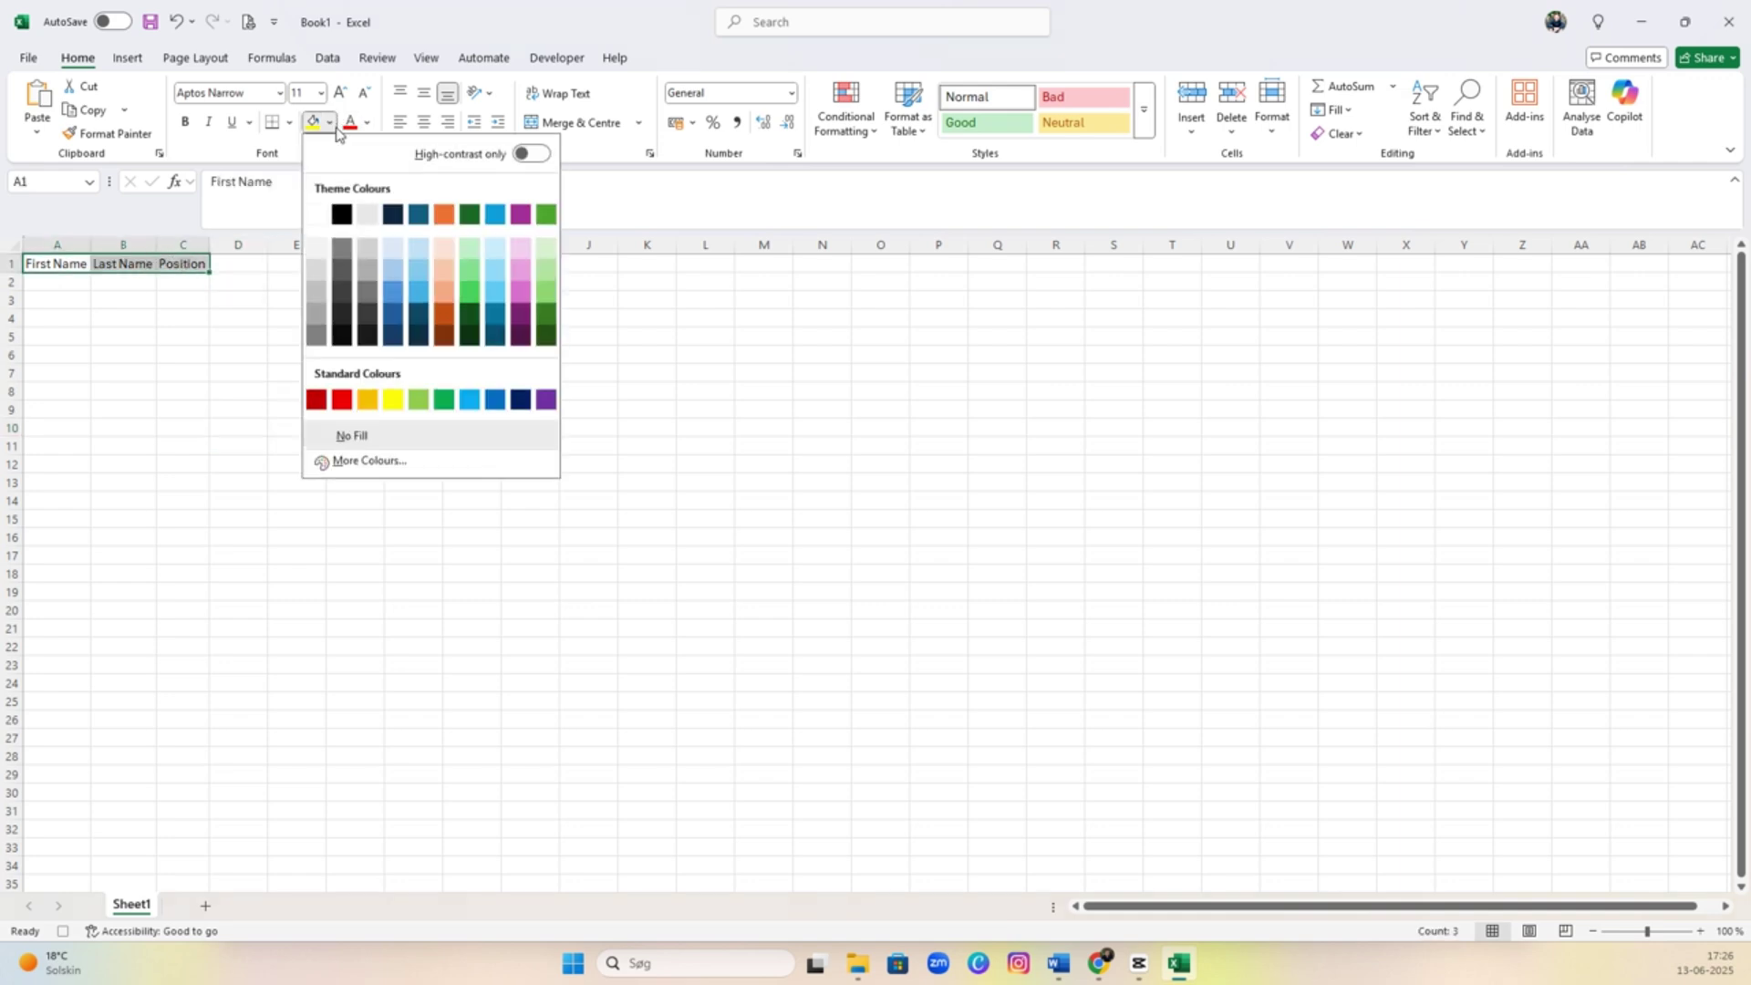
click(416, 294)
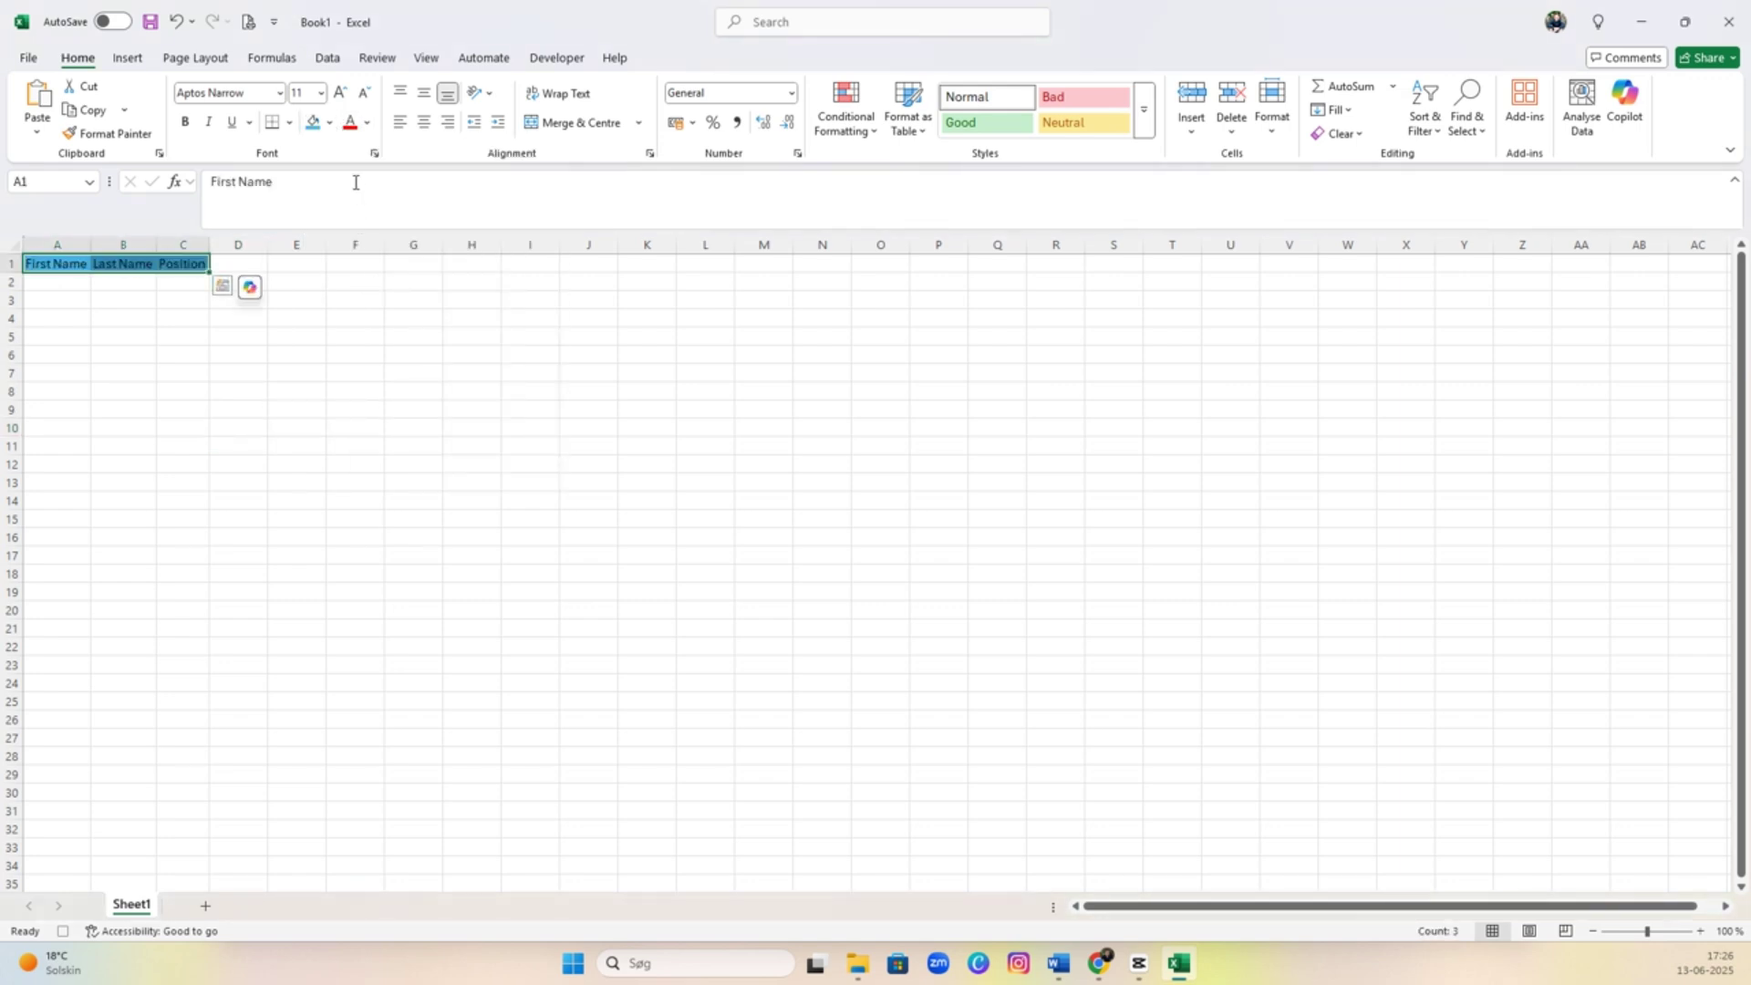
click(368, 122)
click(402, 242)
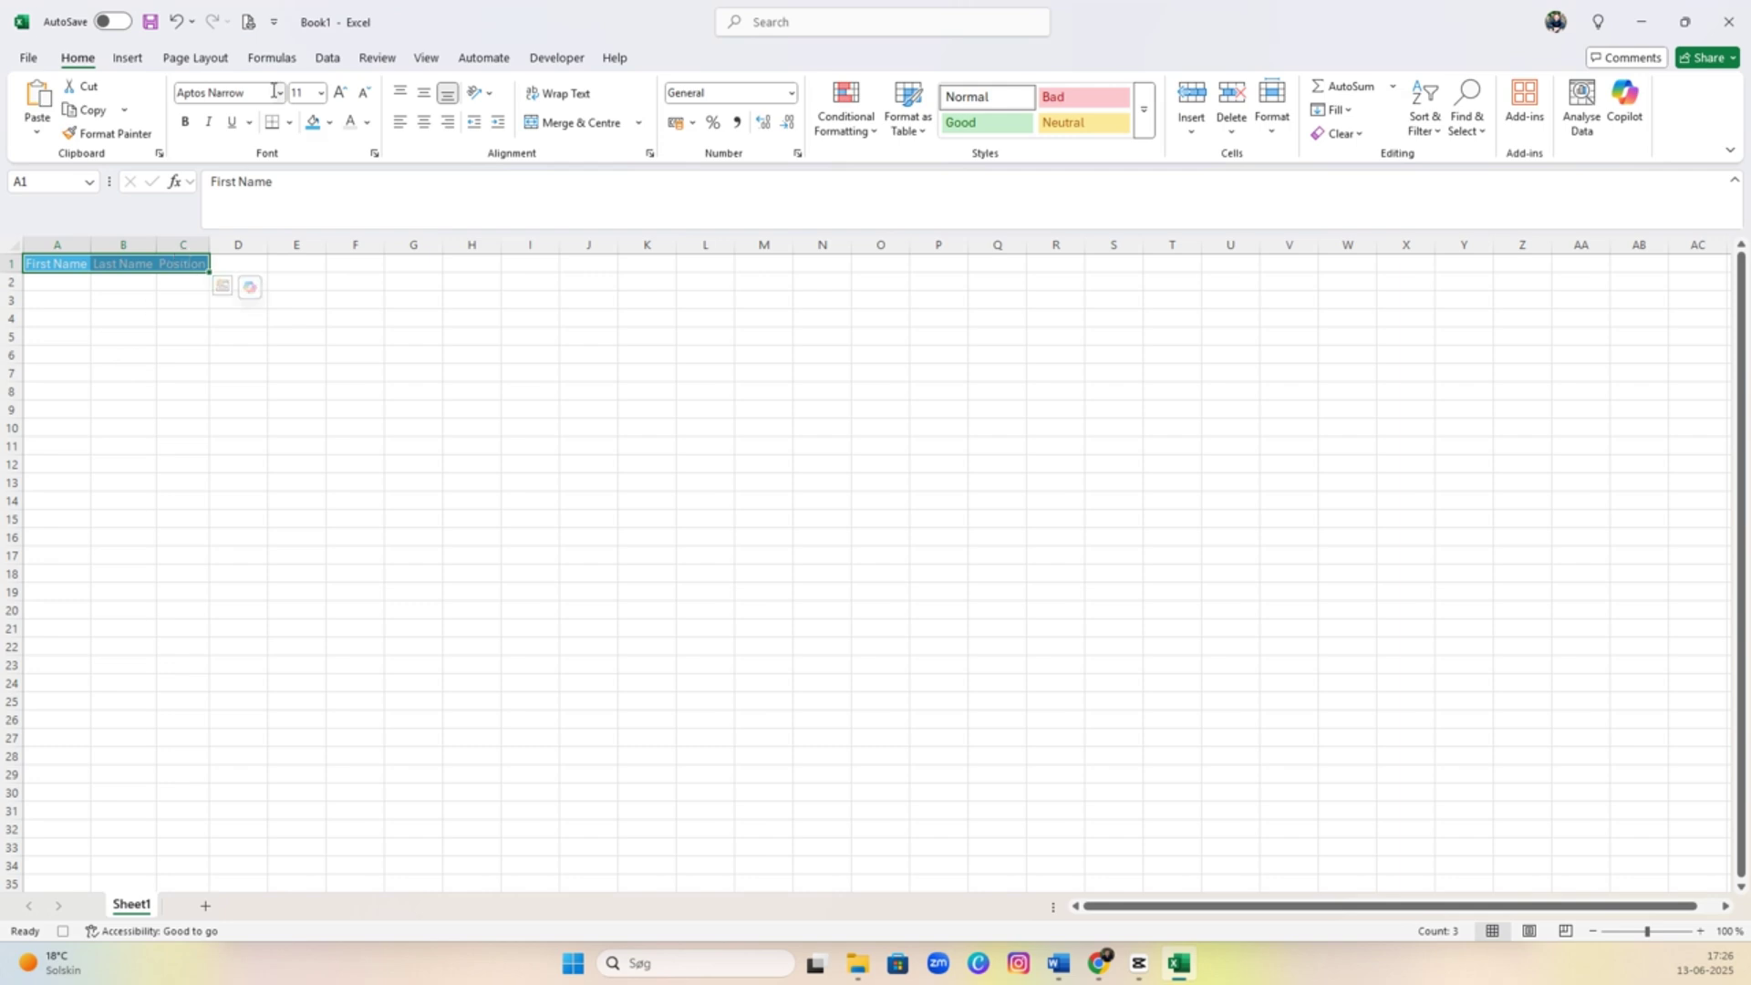
- Increase the heading font size to 14 and AutoFit columns A to C again
click(338, 95)
click(339, 95)
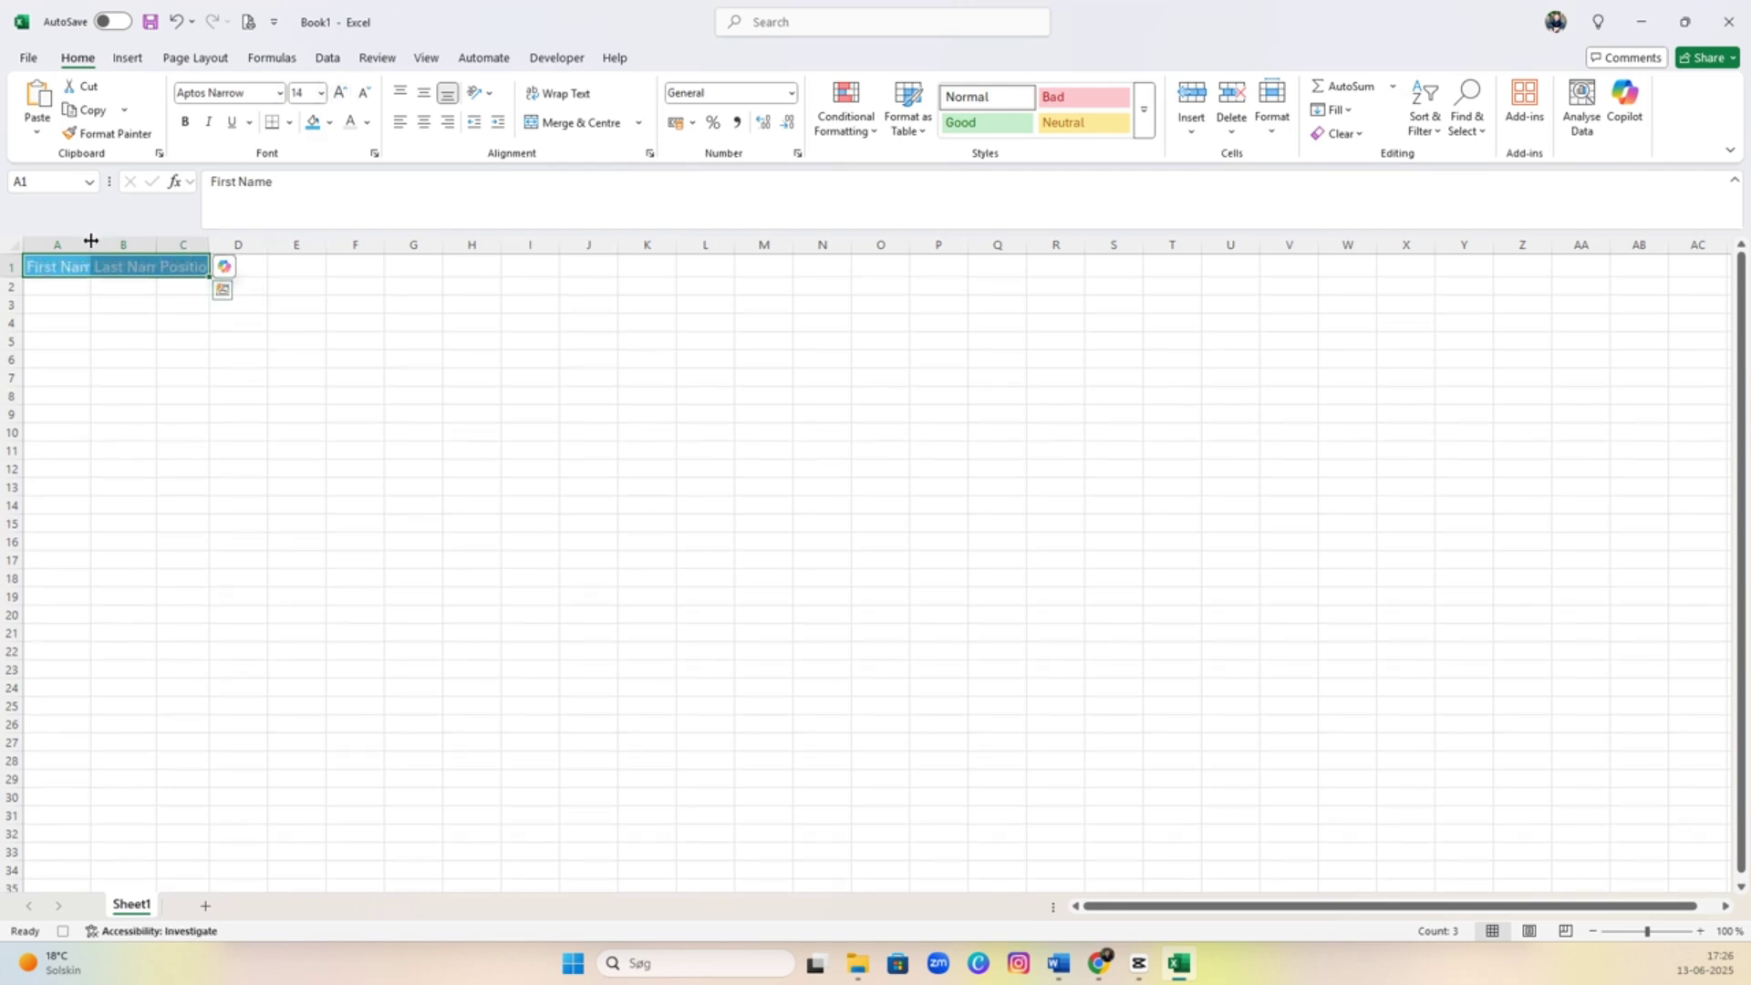
double_click(95, 243)
double_click(174, 243)
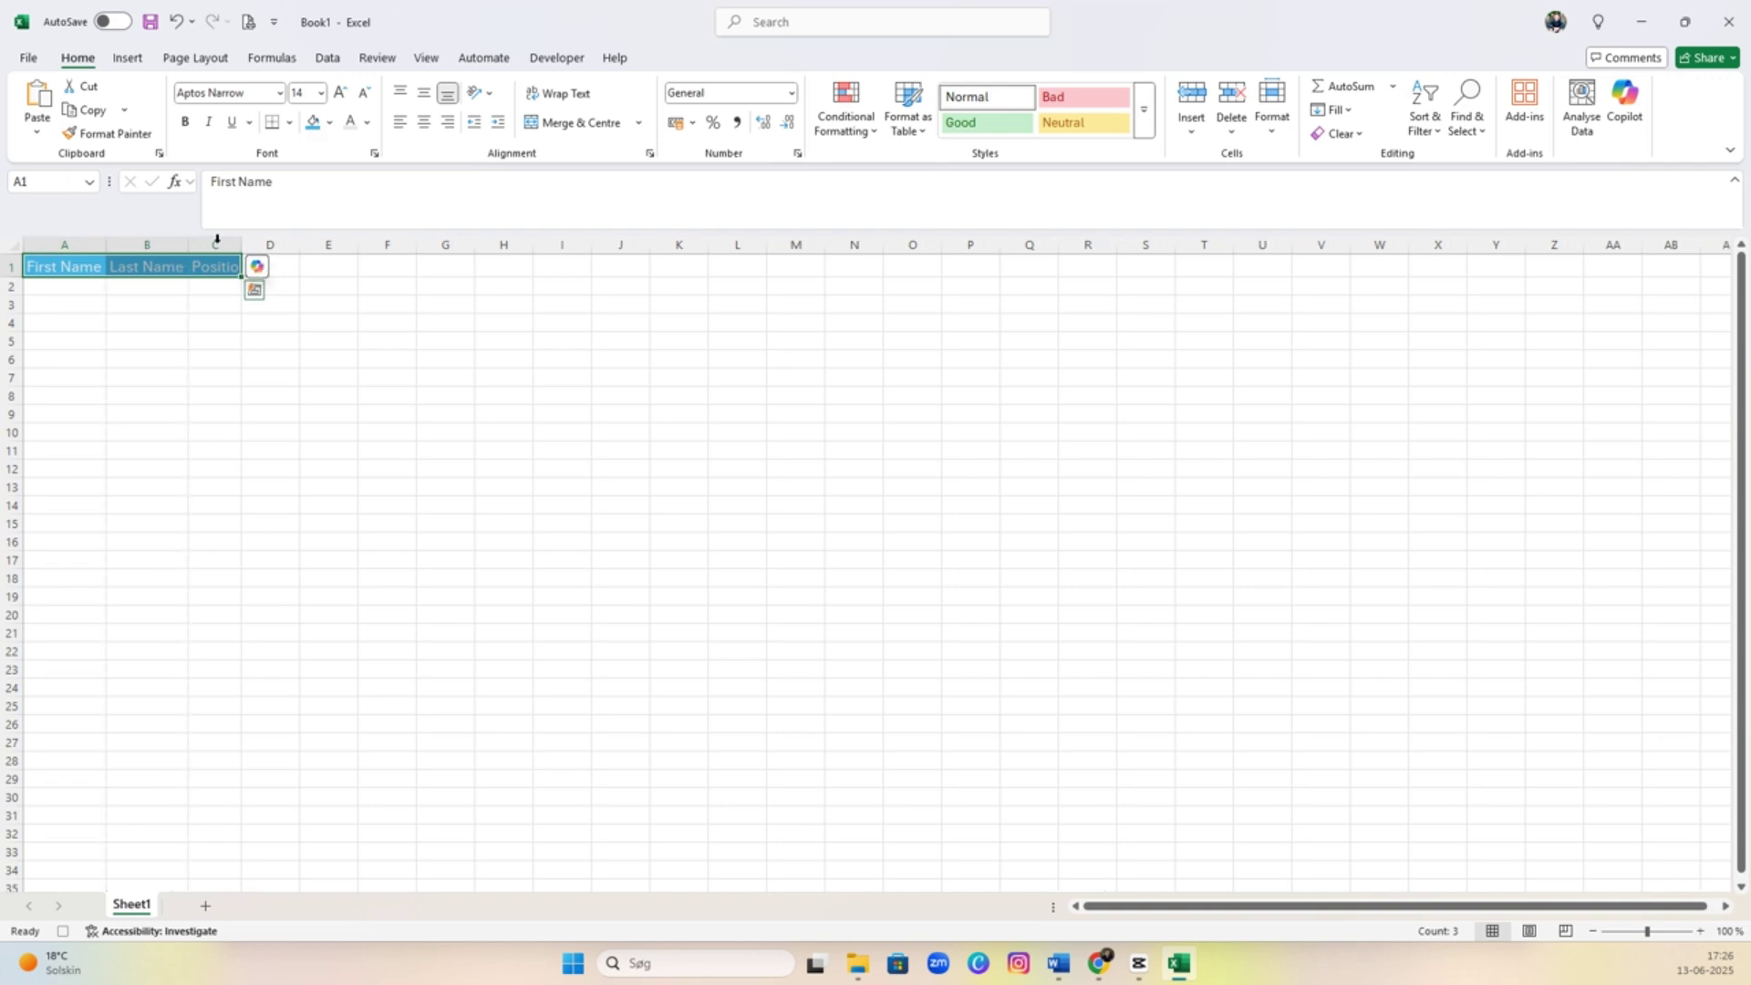
double_click(242, 244)
- Select cell D6, stop recording the macro, and dismiss the Office Scripts welcome message and Record Actions pane
click(286, 355)
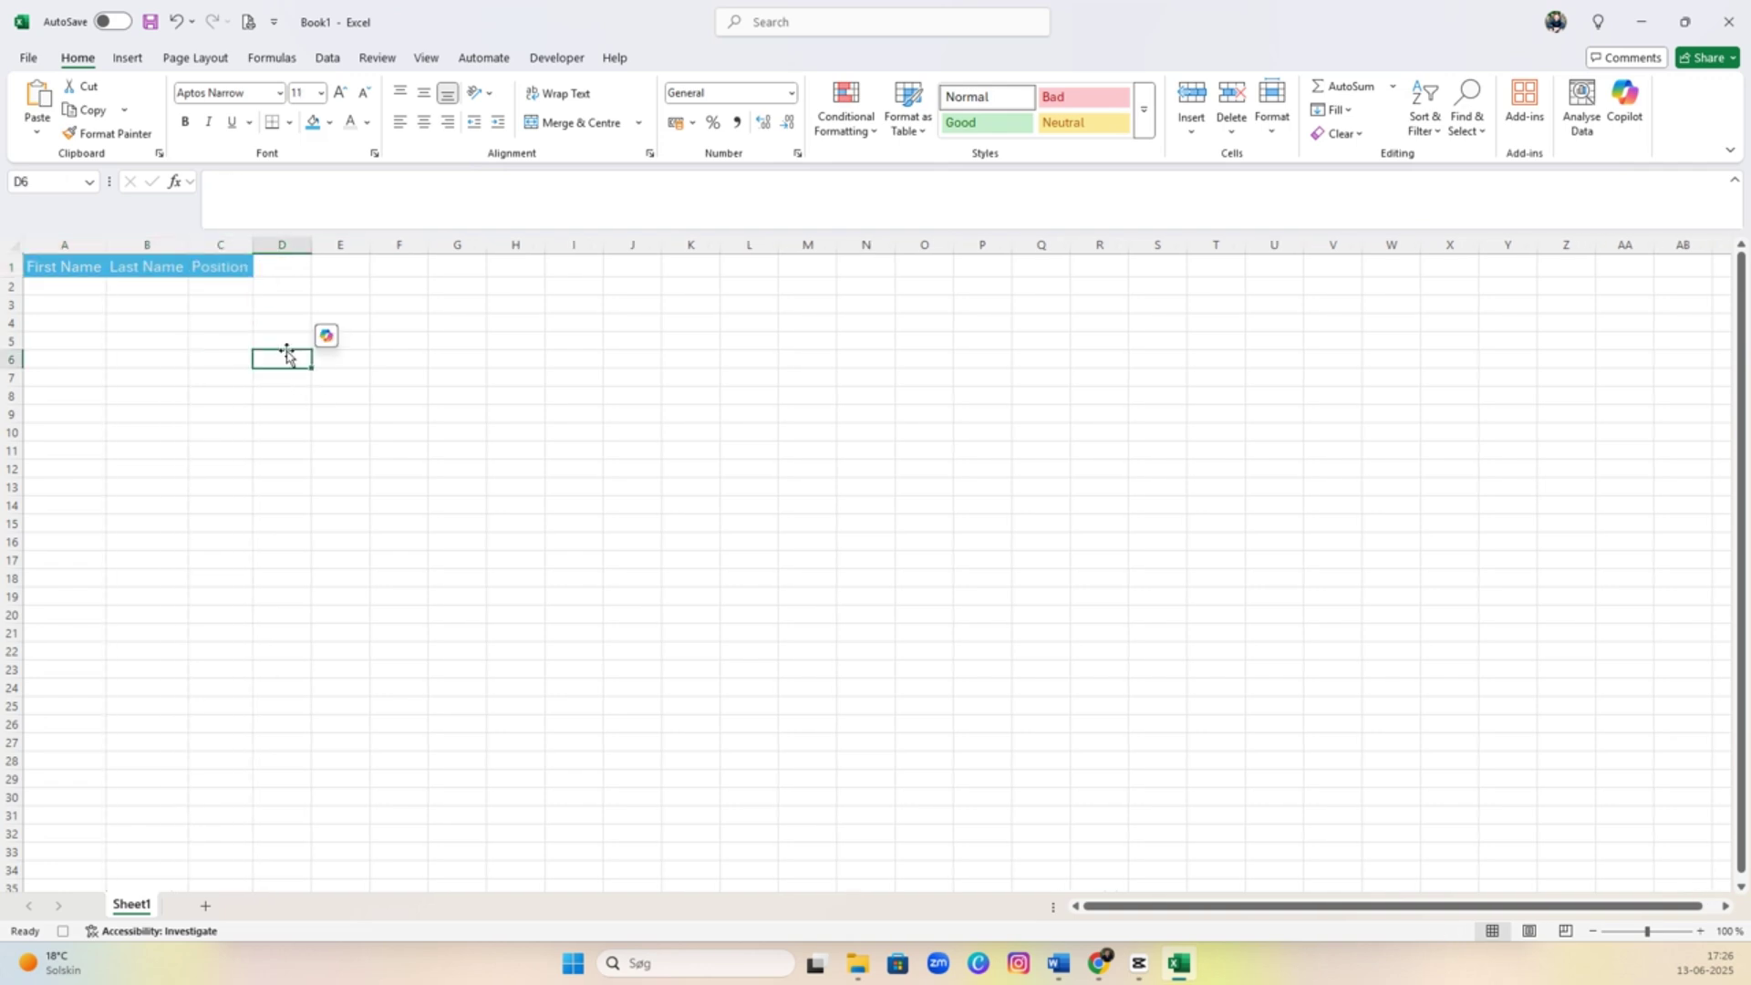
click(61, 932)
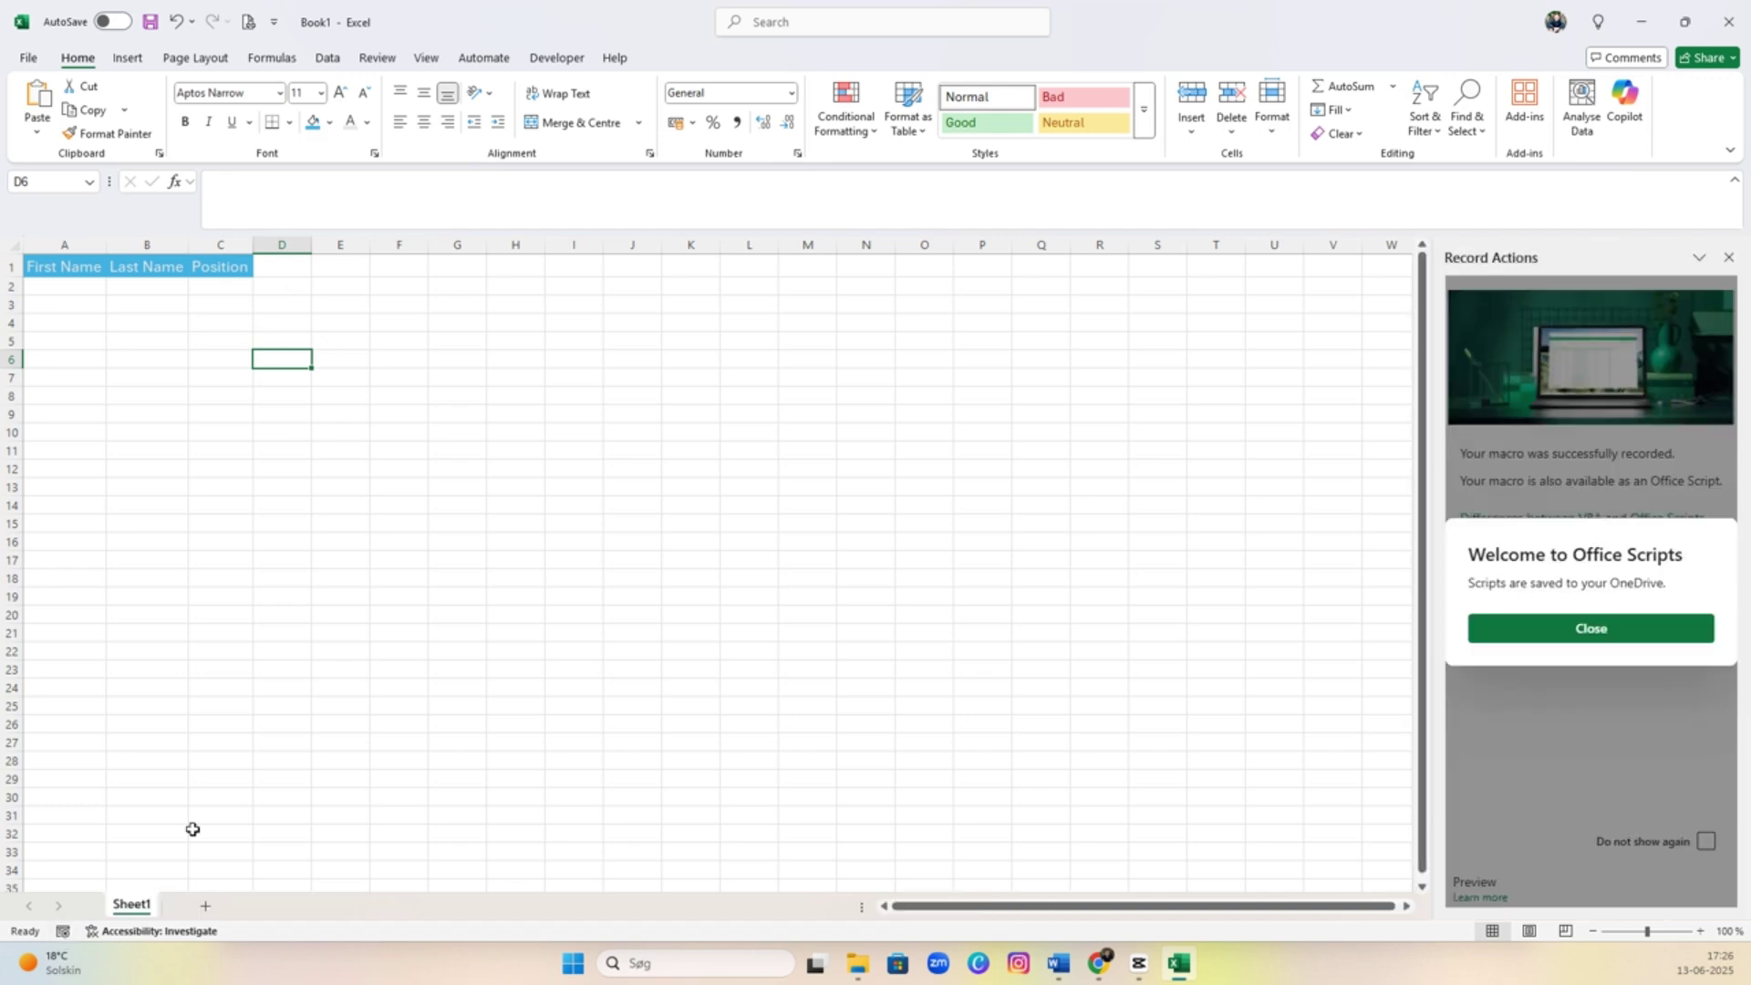
click(1585, 631)
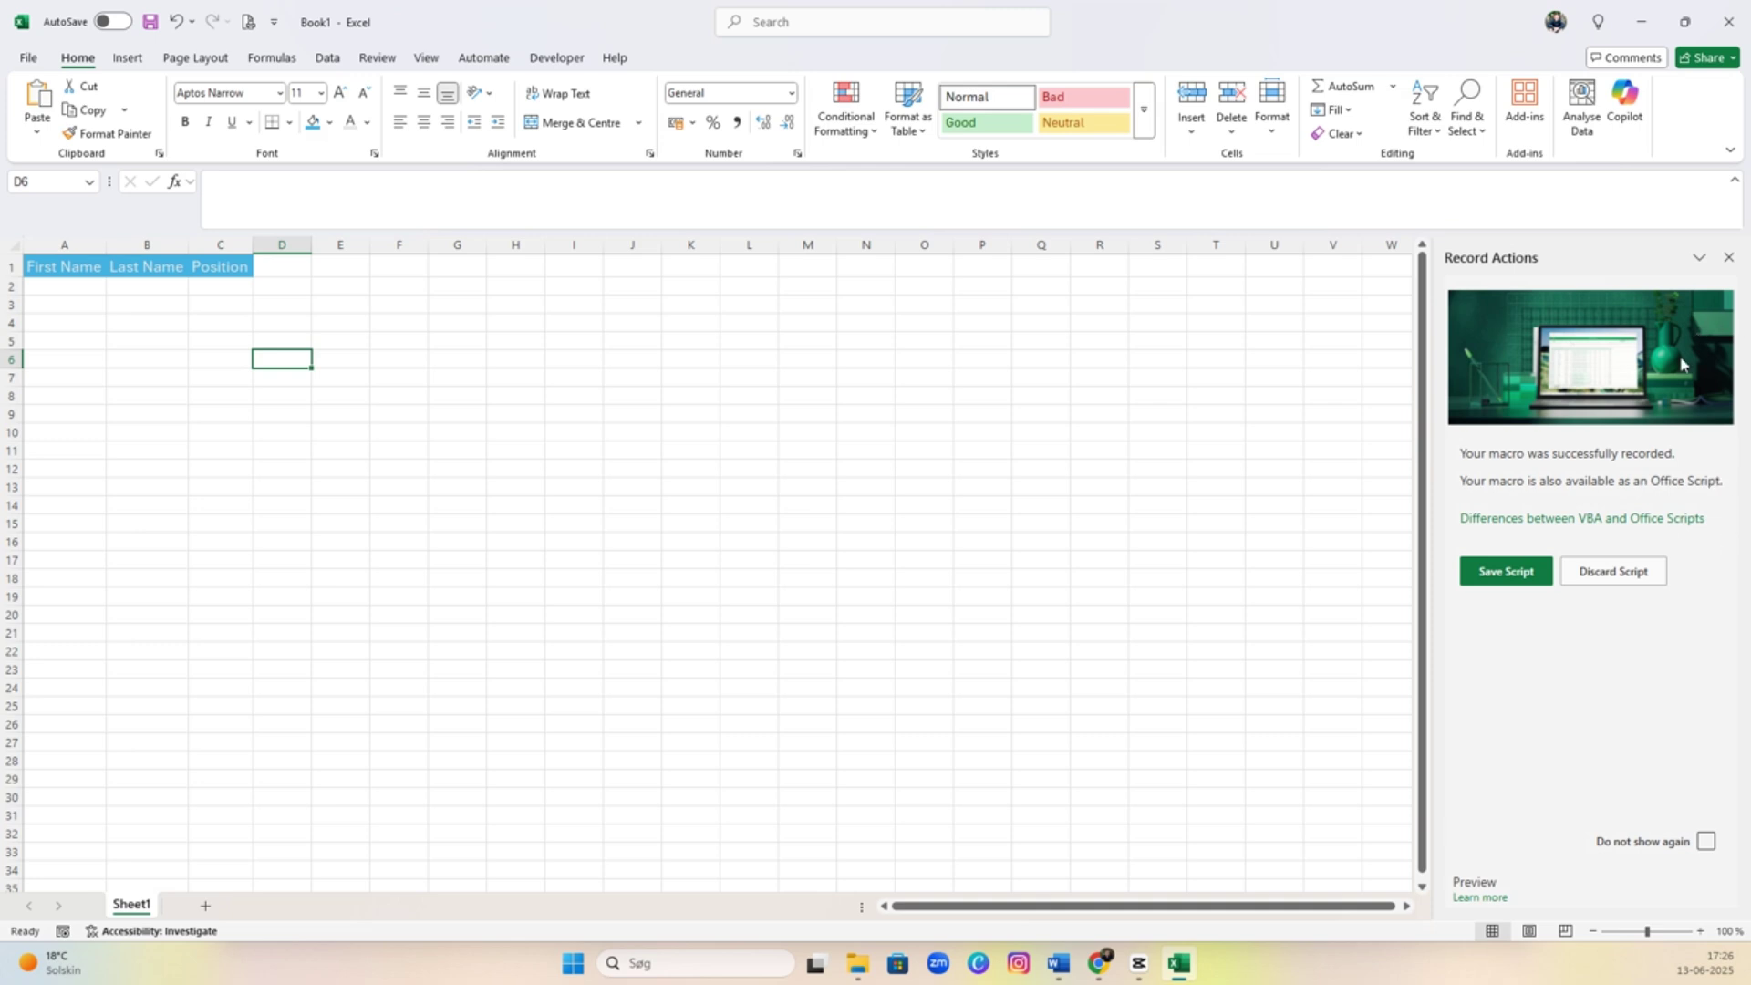
click(1730, 262)
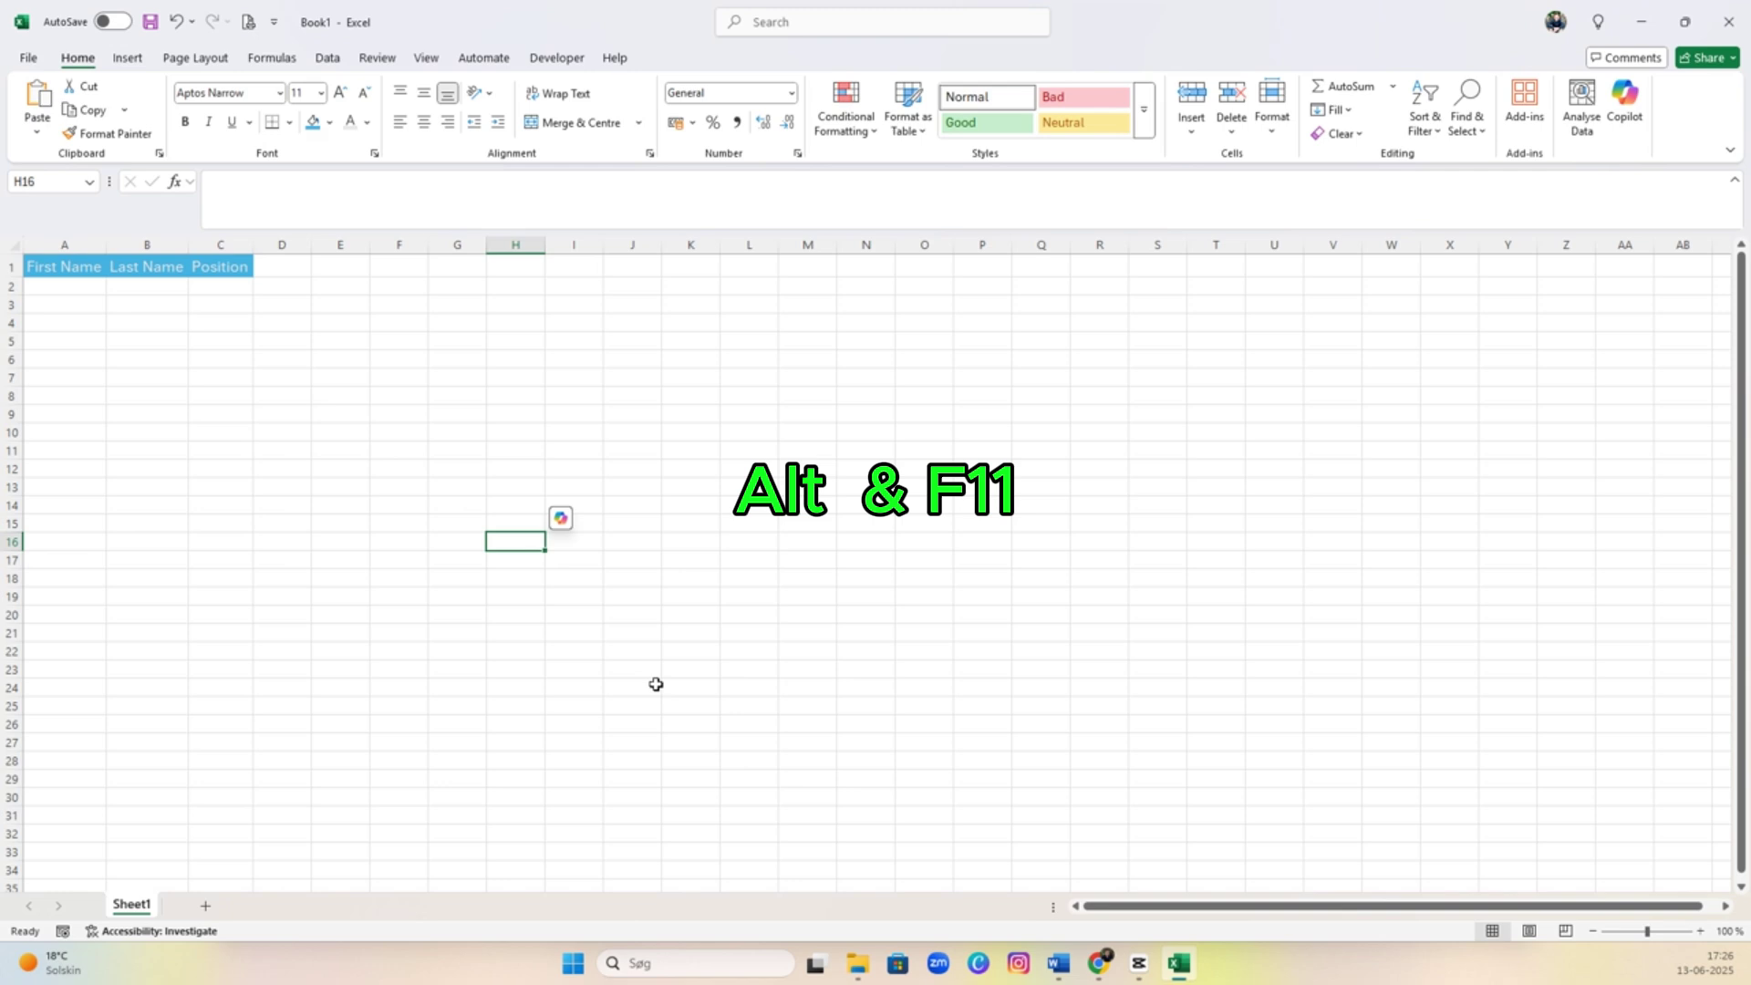
- Open the Visual Basic editor and display the code of Module1
key(alt+F11)
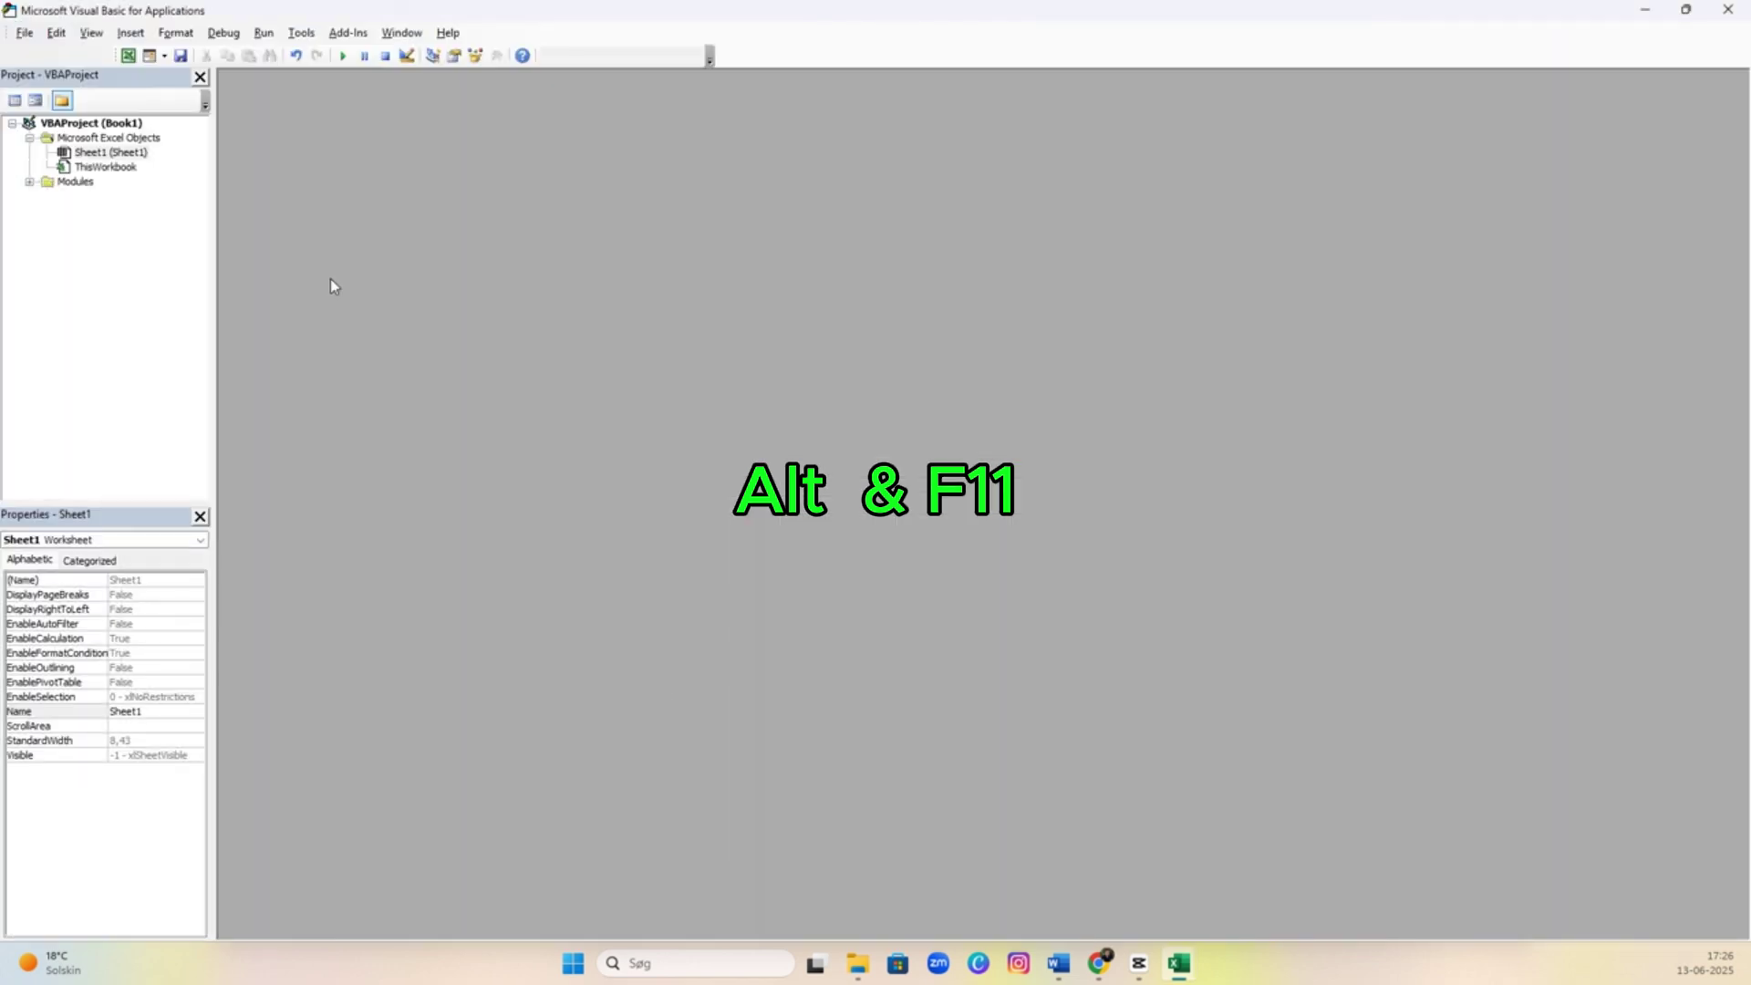
click(29, 183)
click(89, 197)
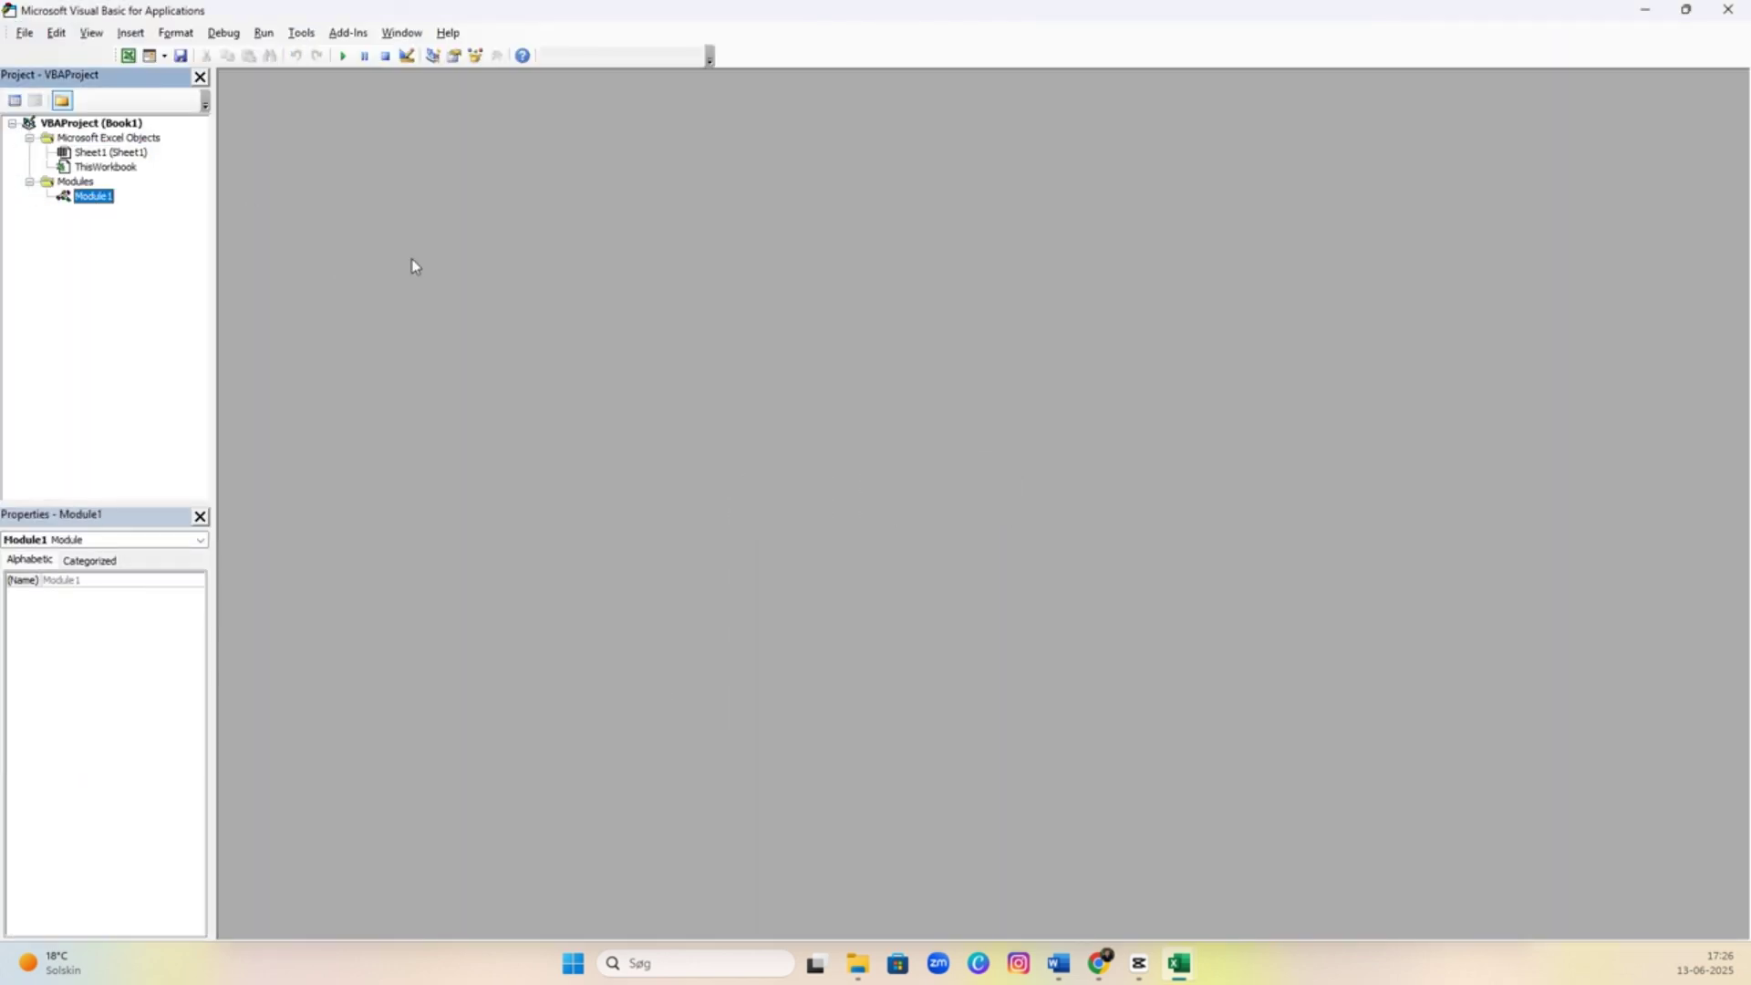
double_click(107, 196)
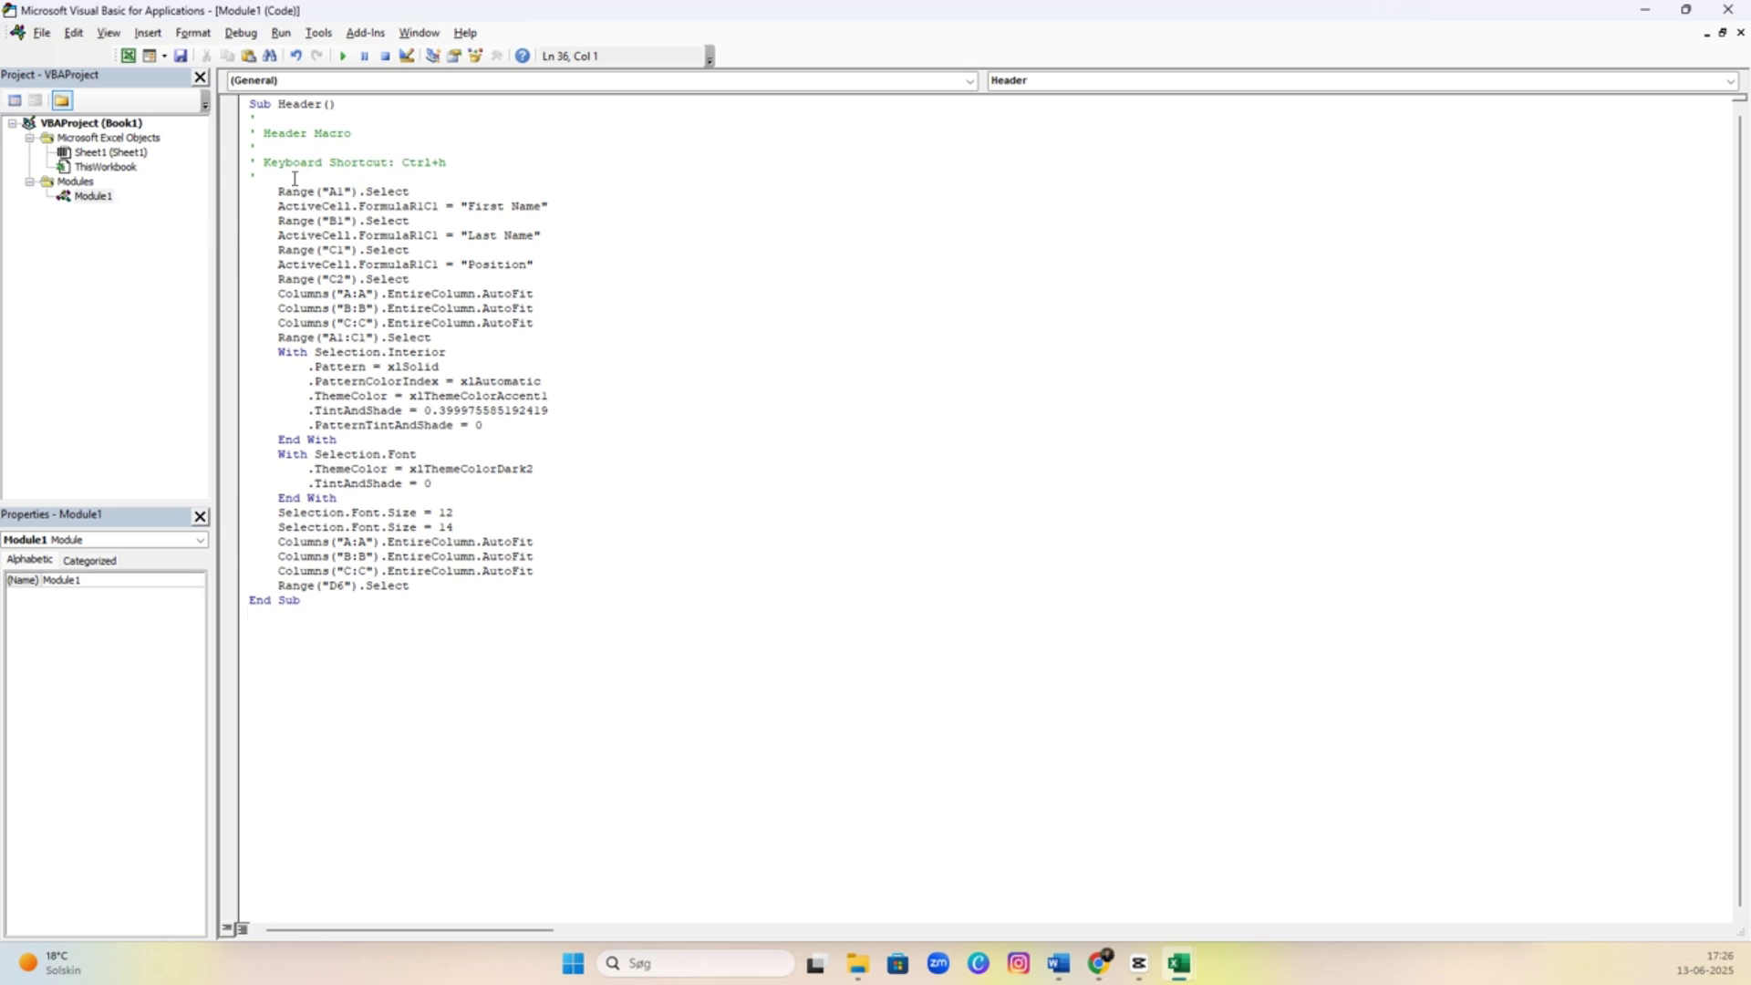
- Examine the recorded Header code, especially the lines that write the three headings, and return to the worksheet
drag(251, 190, 542, 588)
click(528, 356)
drag(548, 206, 449, 229)
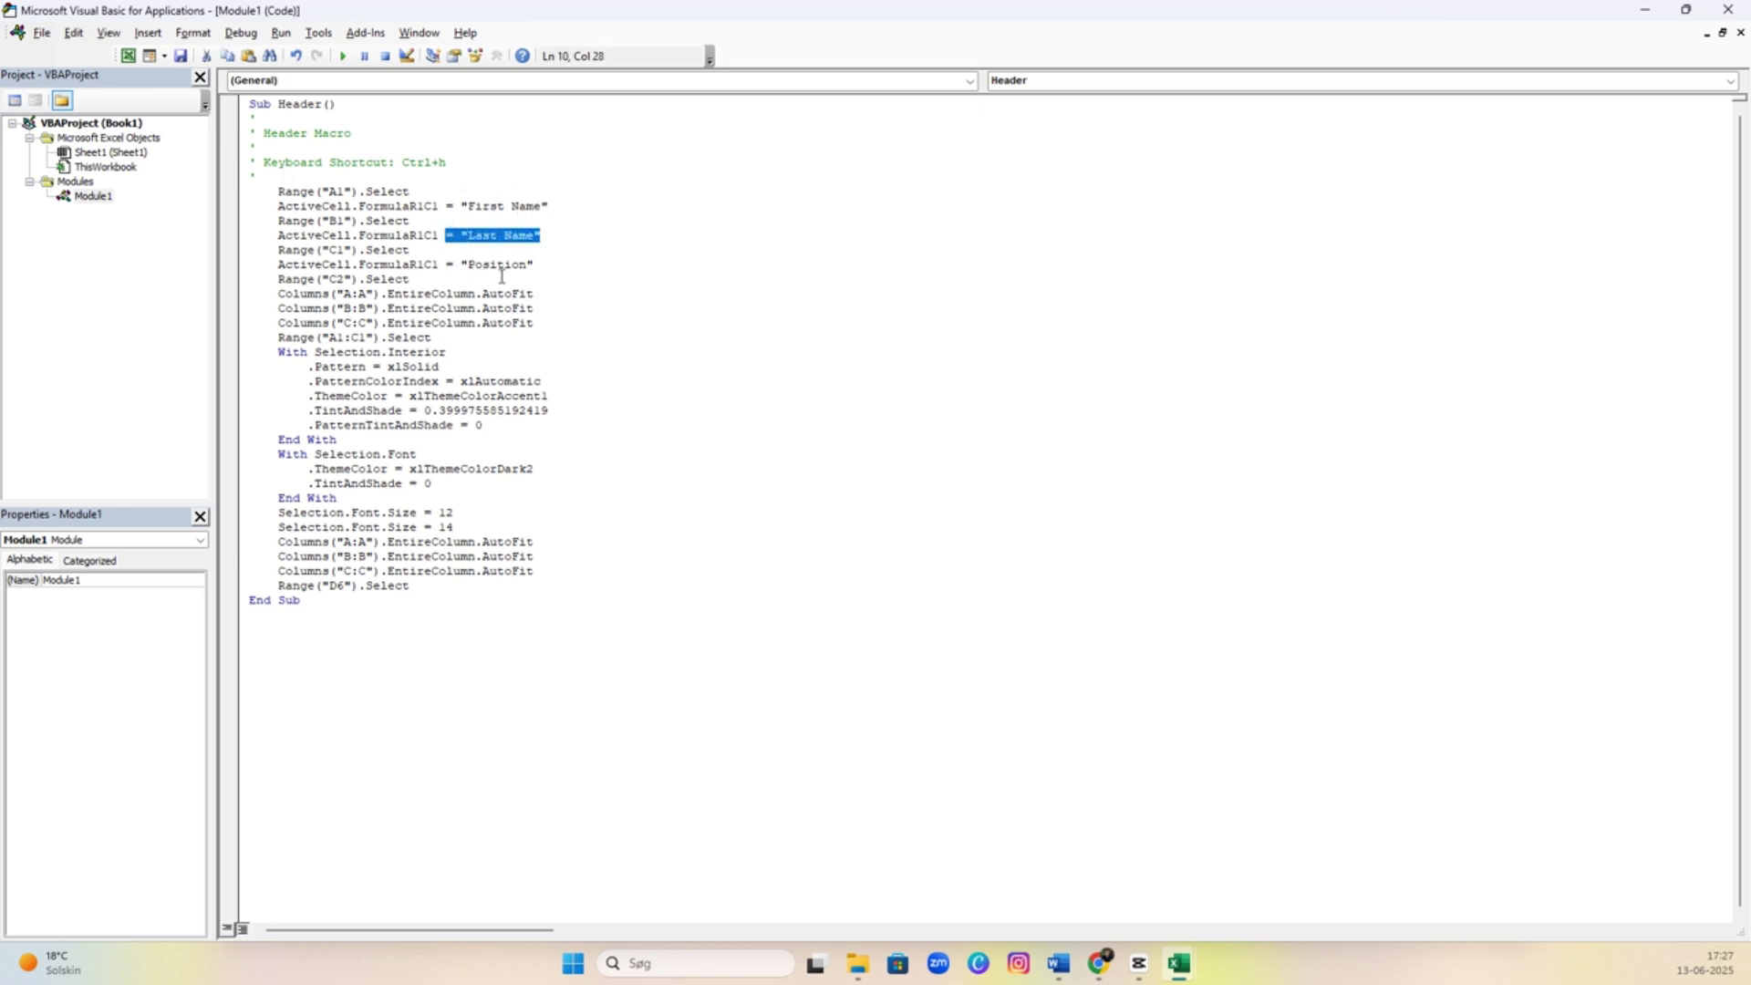
drag(544, 263, 449, 263)
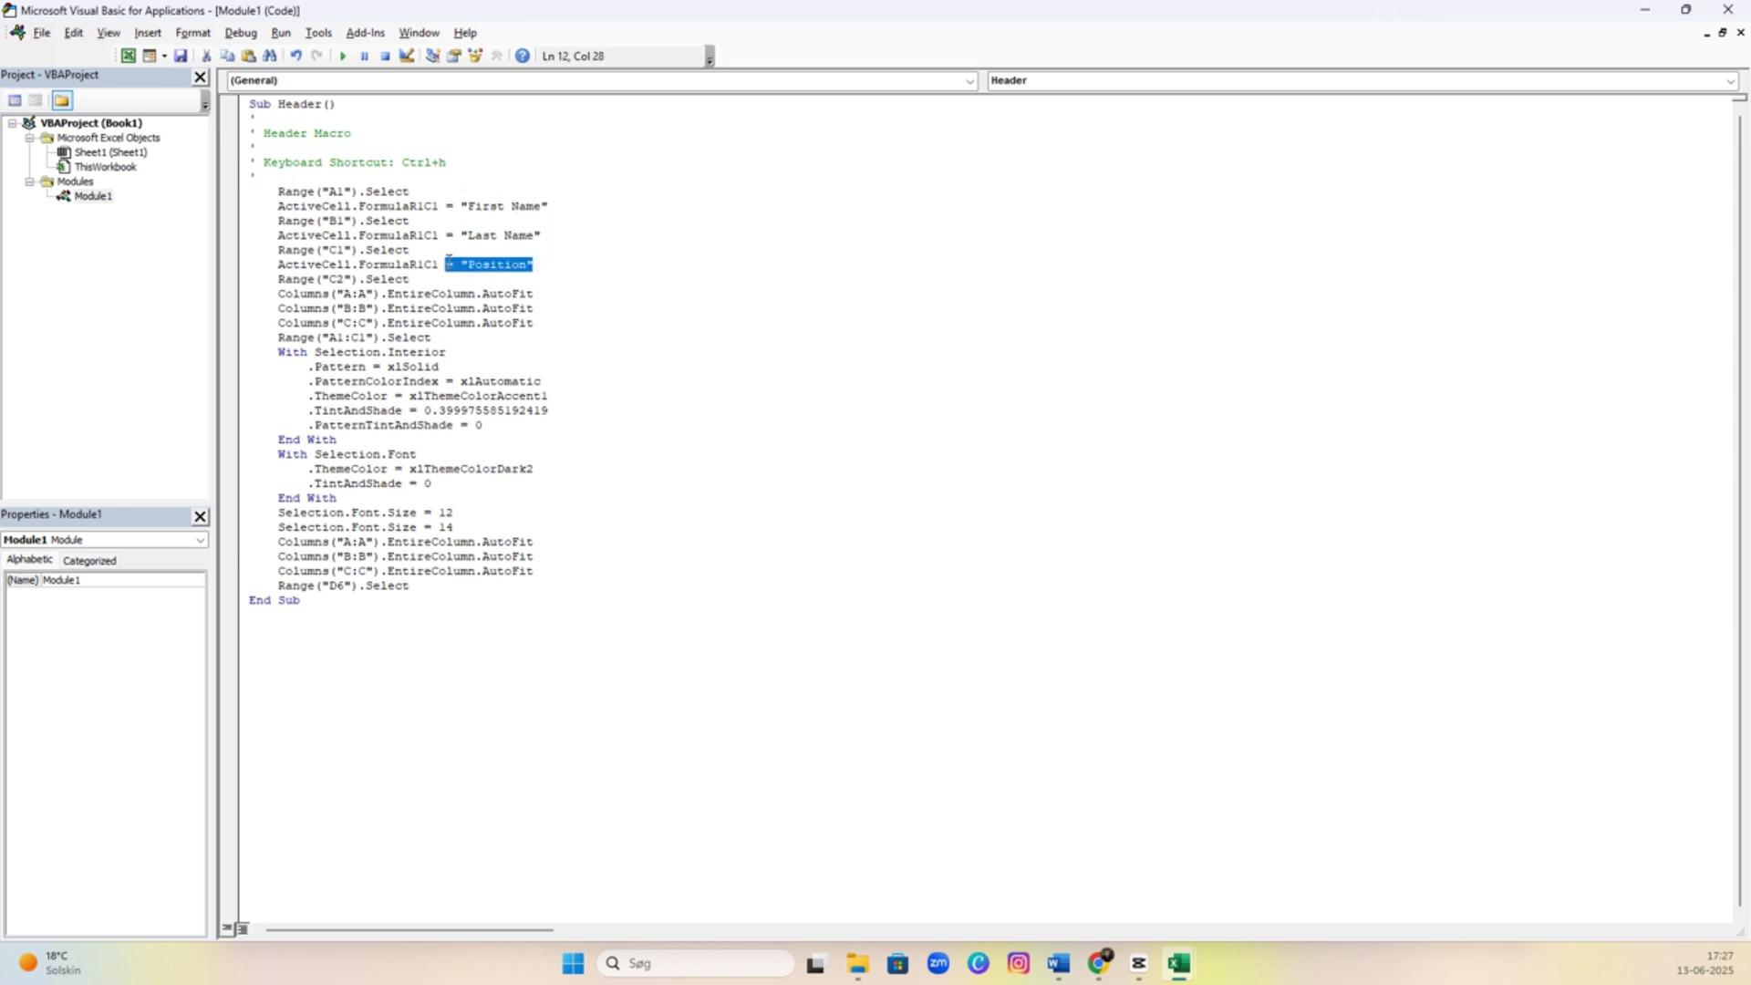
click(570, 295)
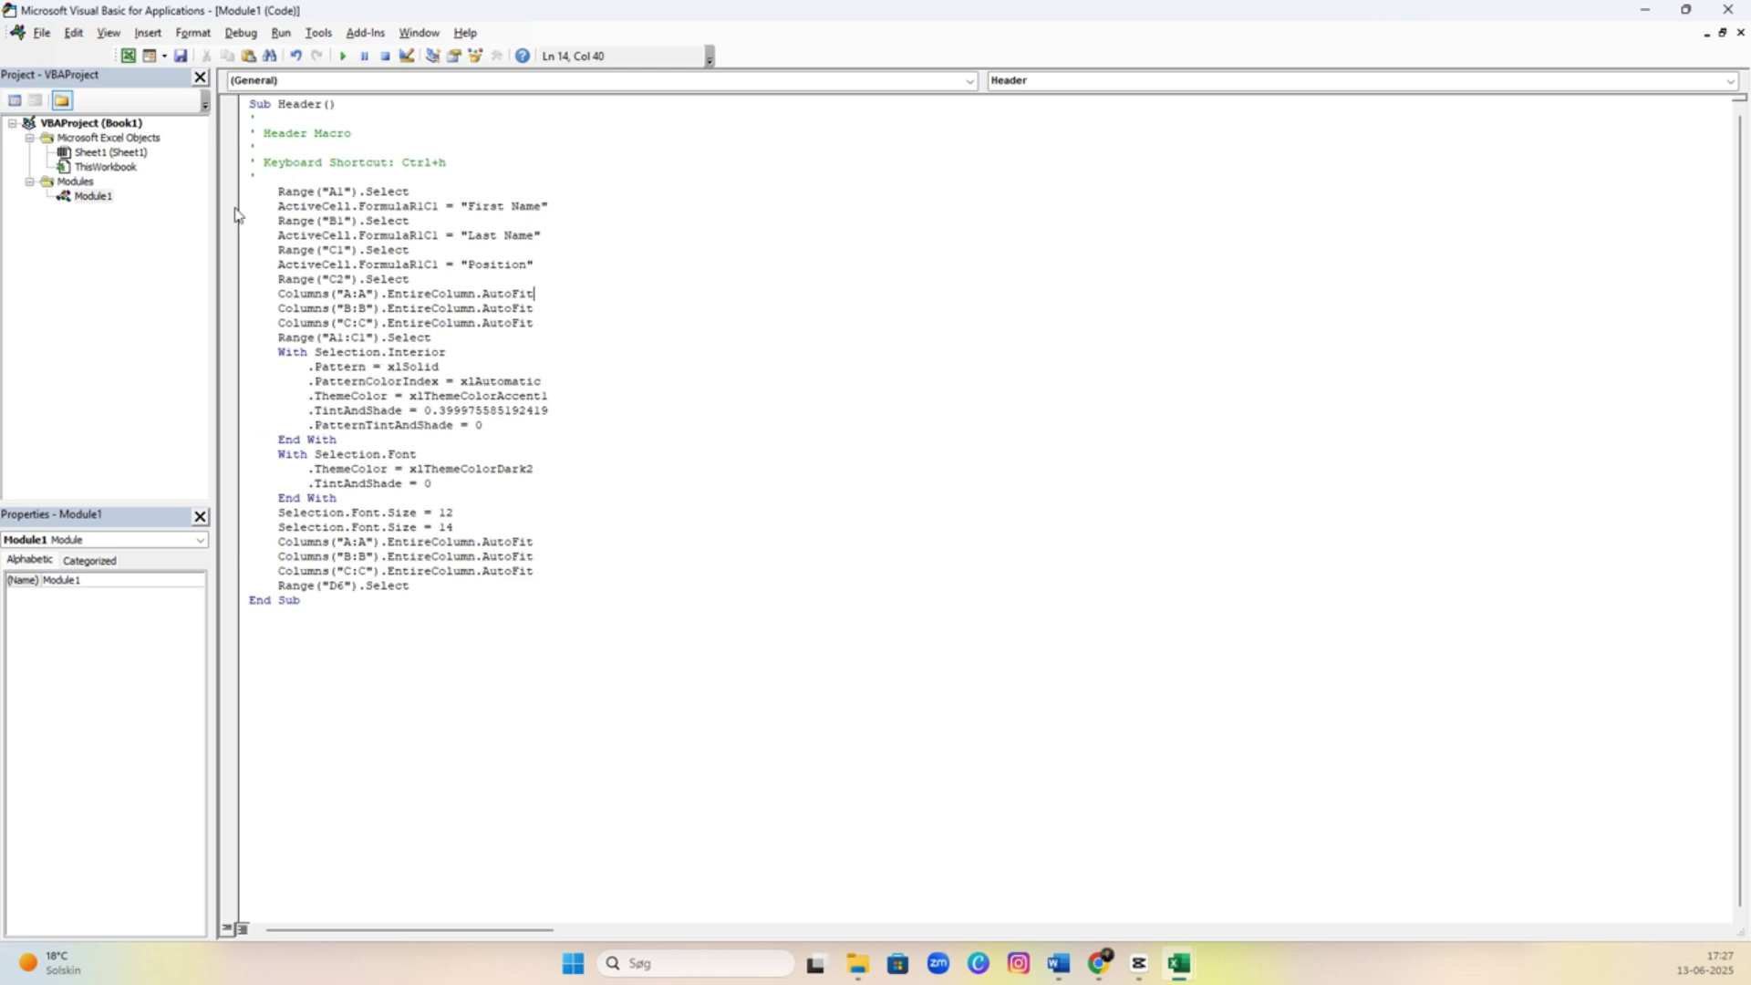
click(1645, 9)
- Delete the heading row 1 and reset the widths of columns A to C to get an empty sheet
click(497, 450)
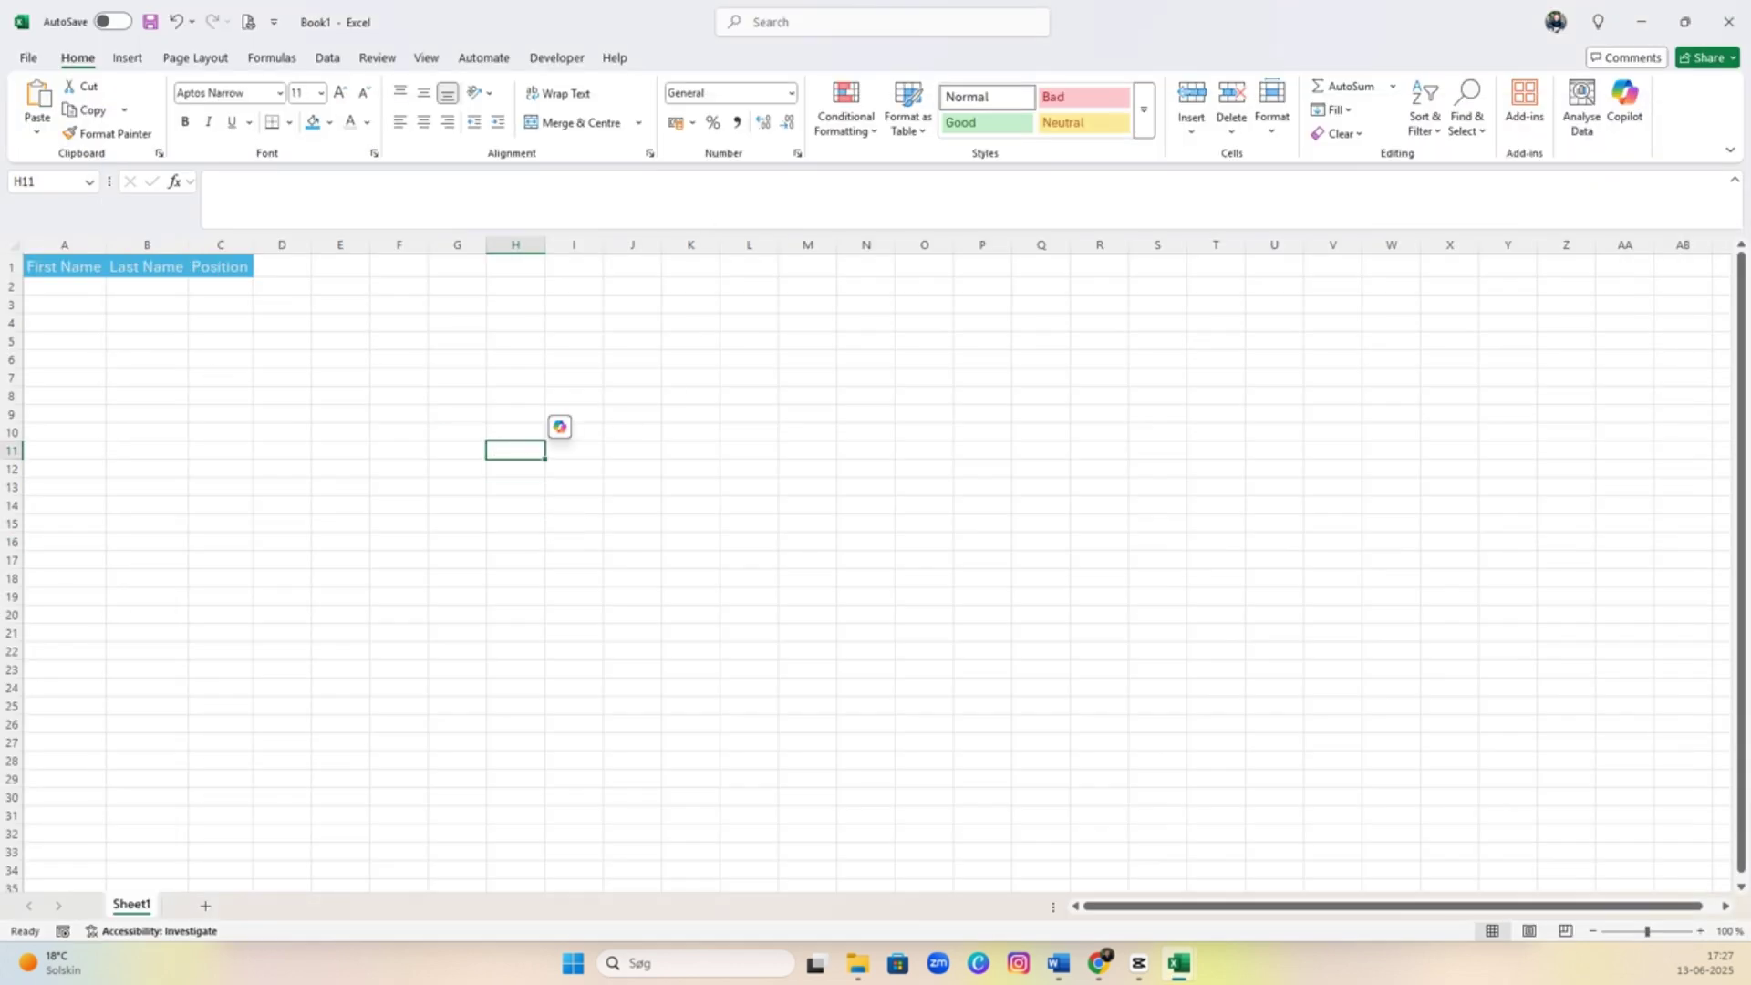
click(11, 266)
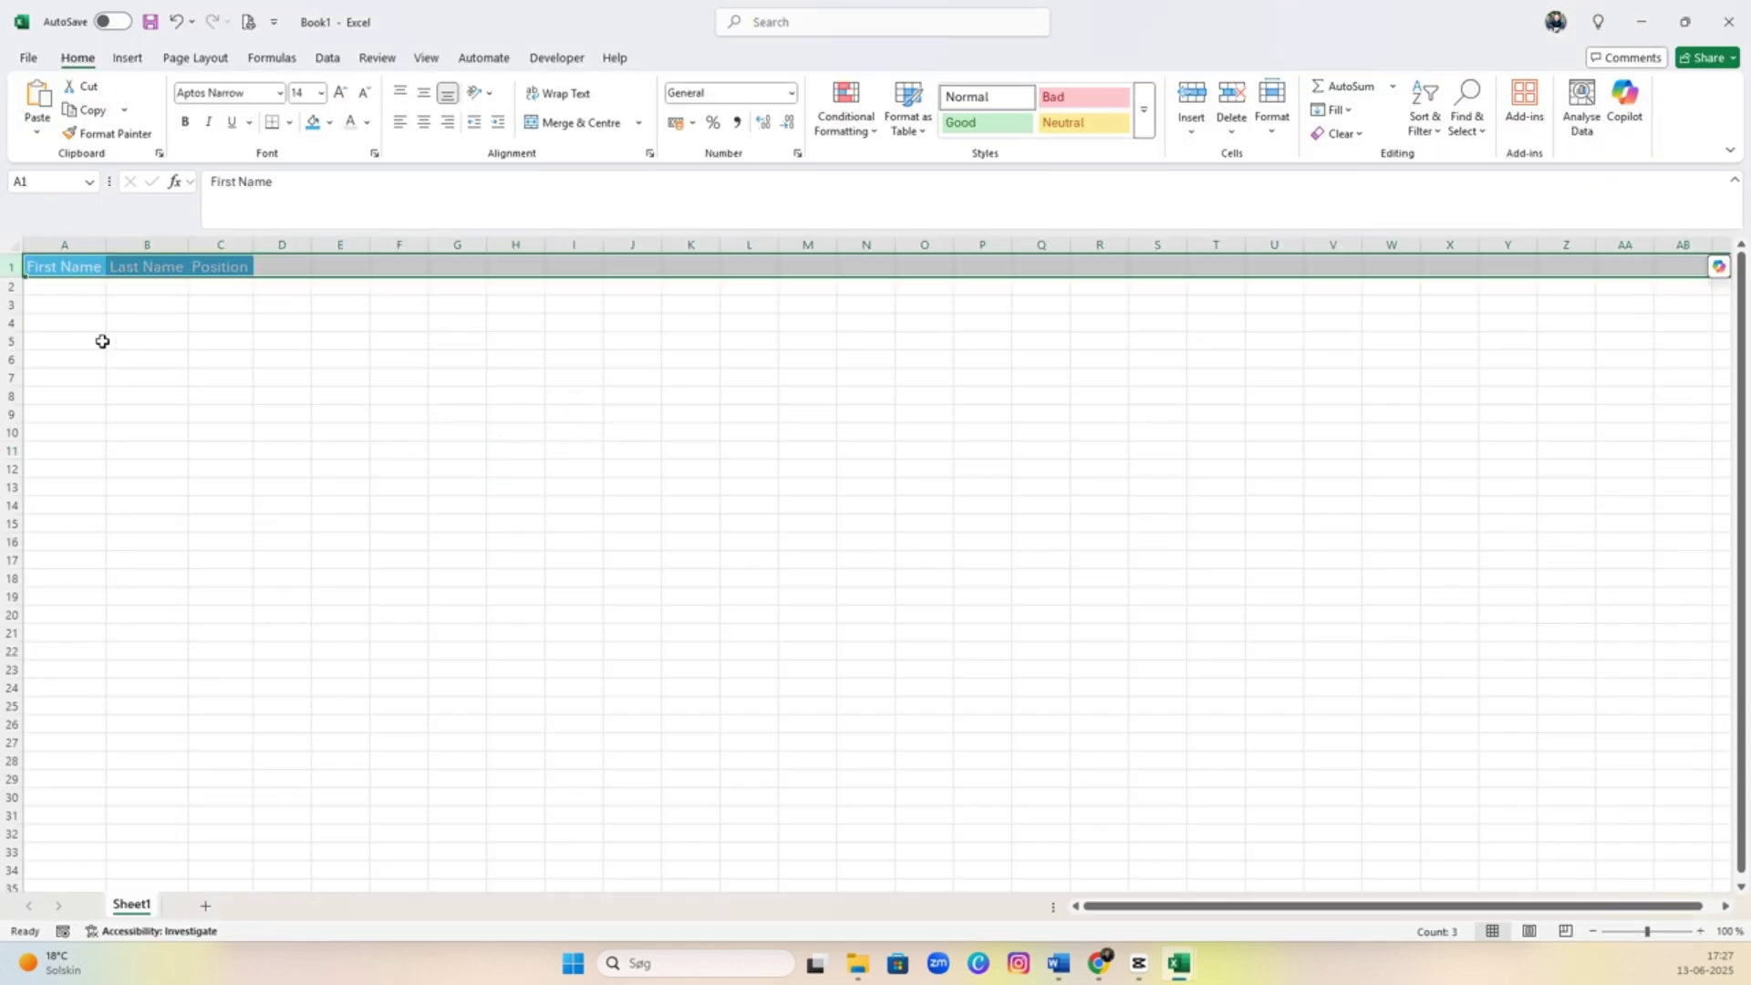
key(ctrl+minus)
drag(64, 244, 237, 236)
double_click(253, 243)
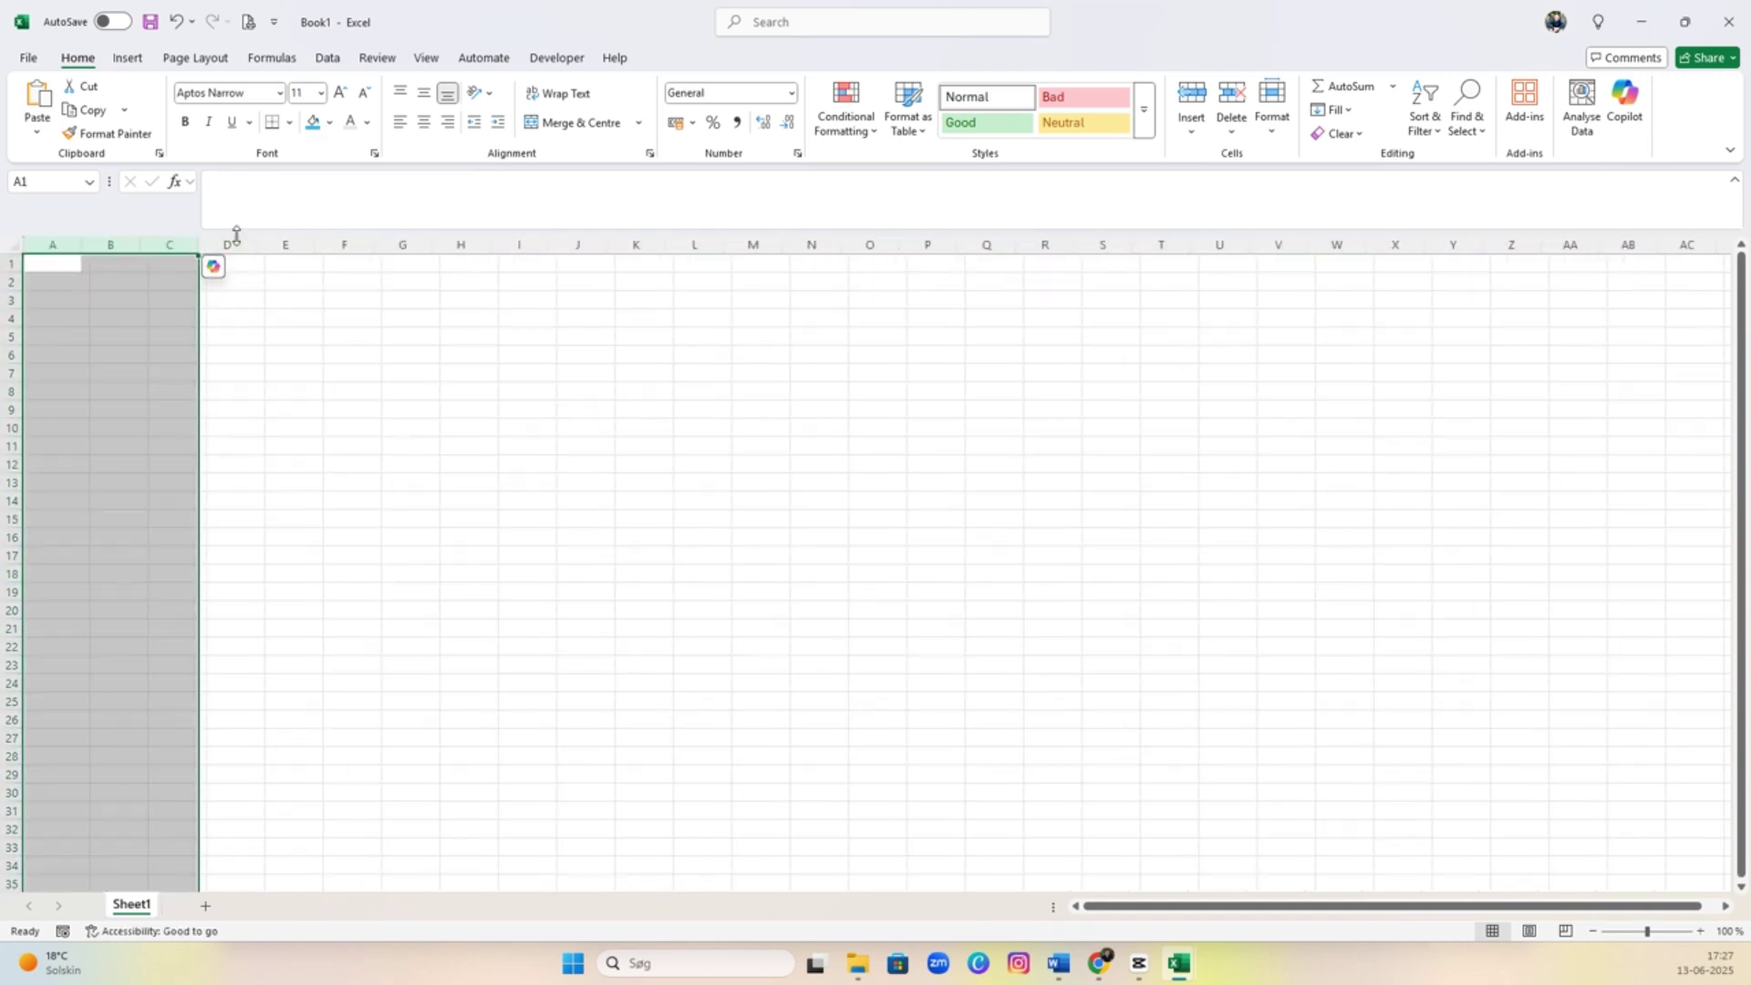
click(177, 351)
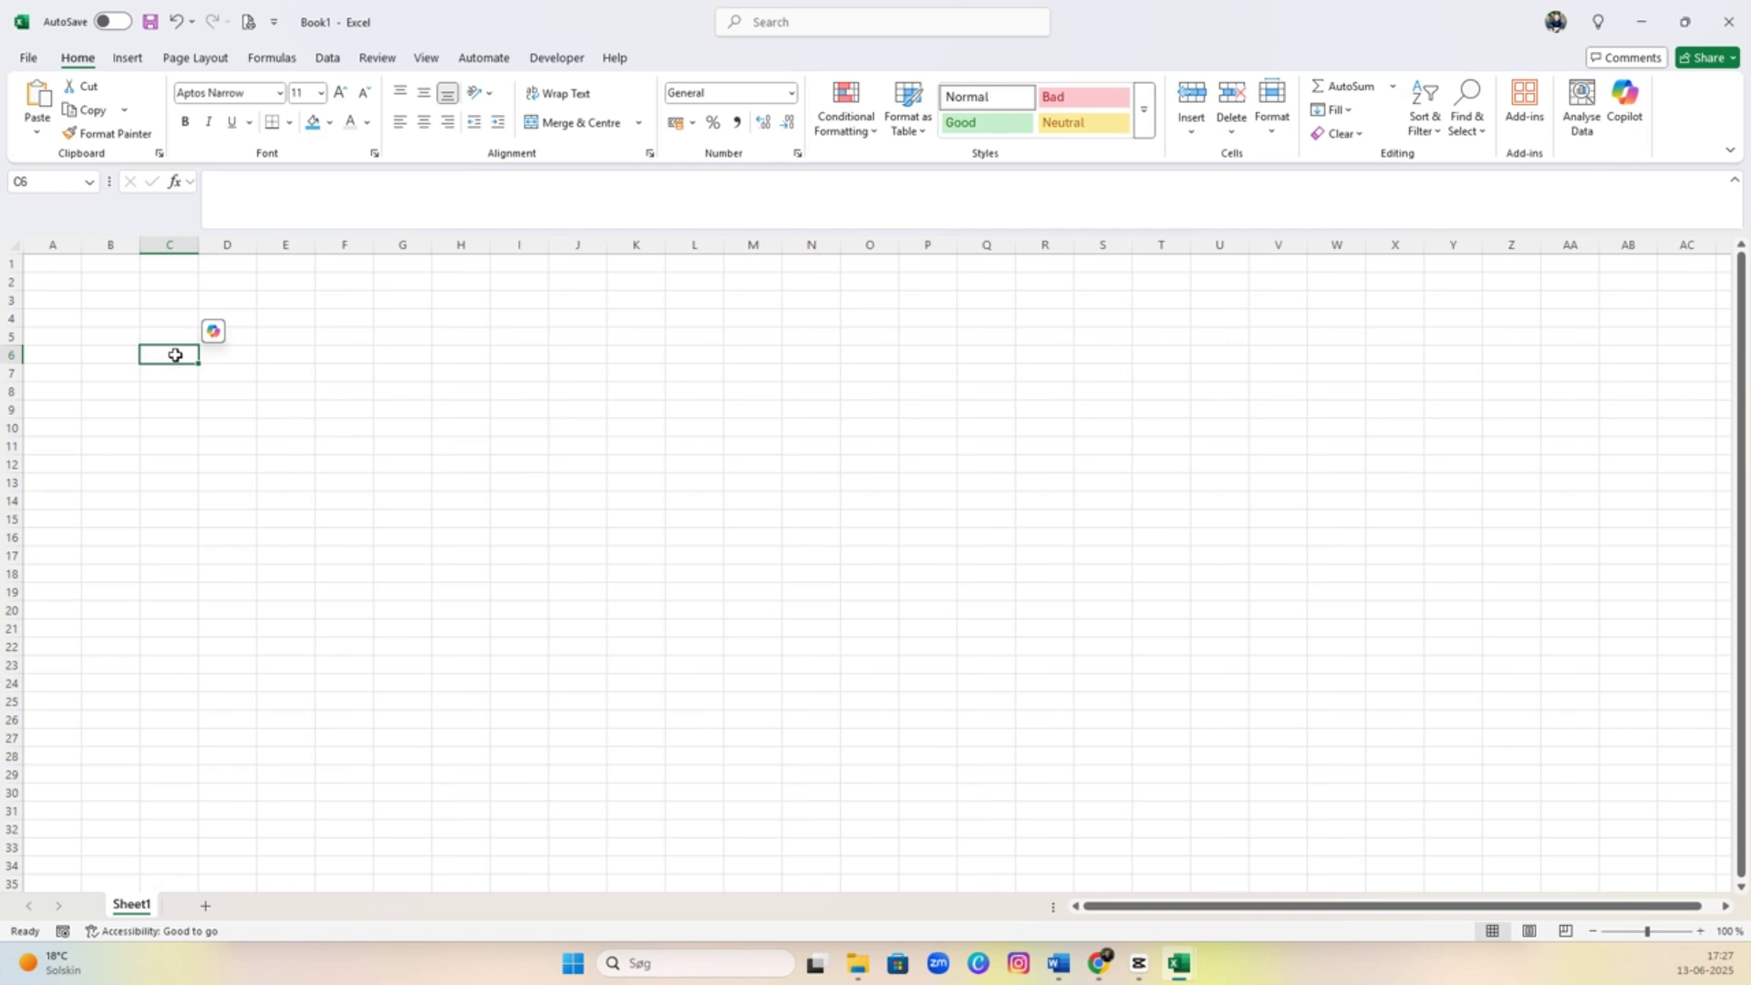
- Run the Header macro on the empty sheet and check the recreated headings and their formatting
key(ctrl+h)
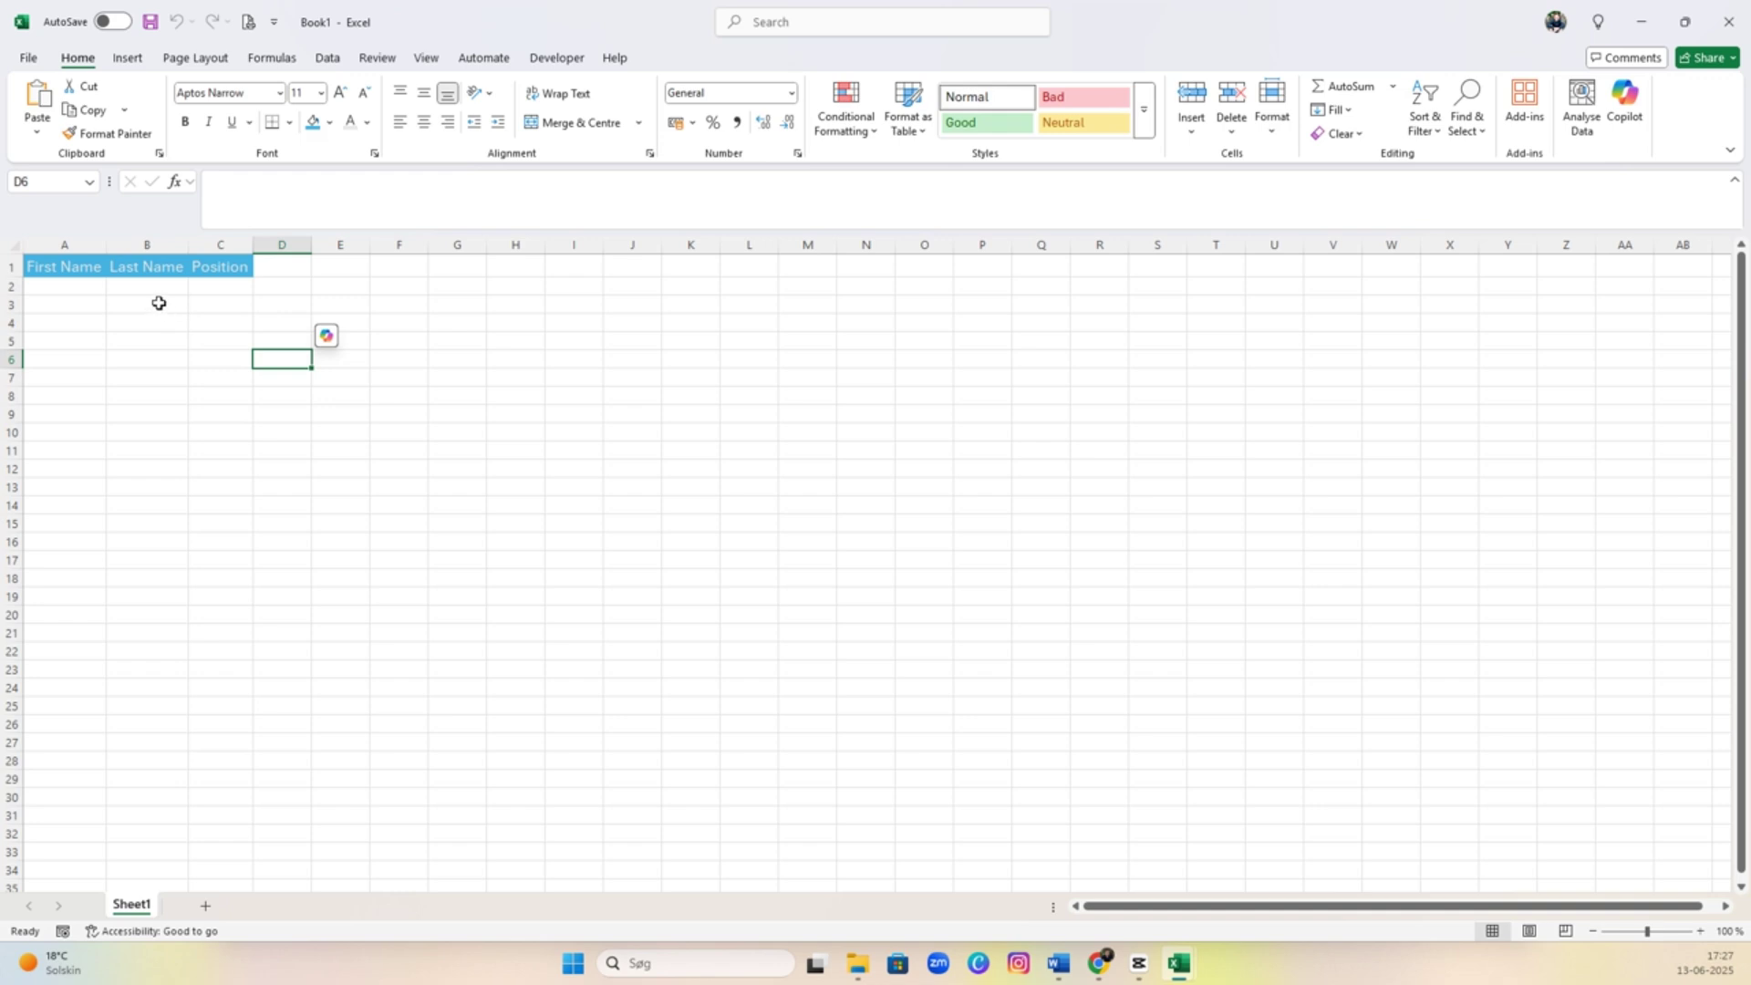
click(176, 266)
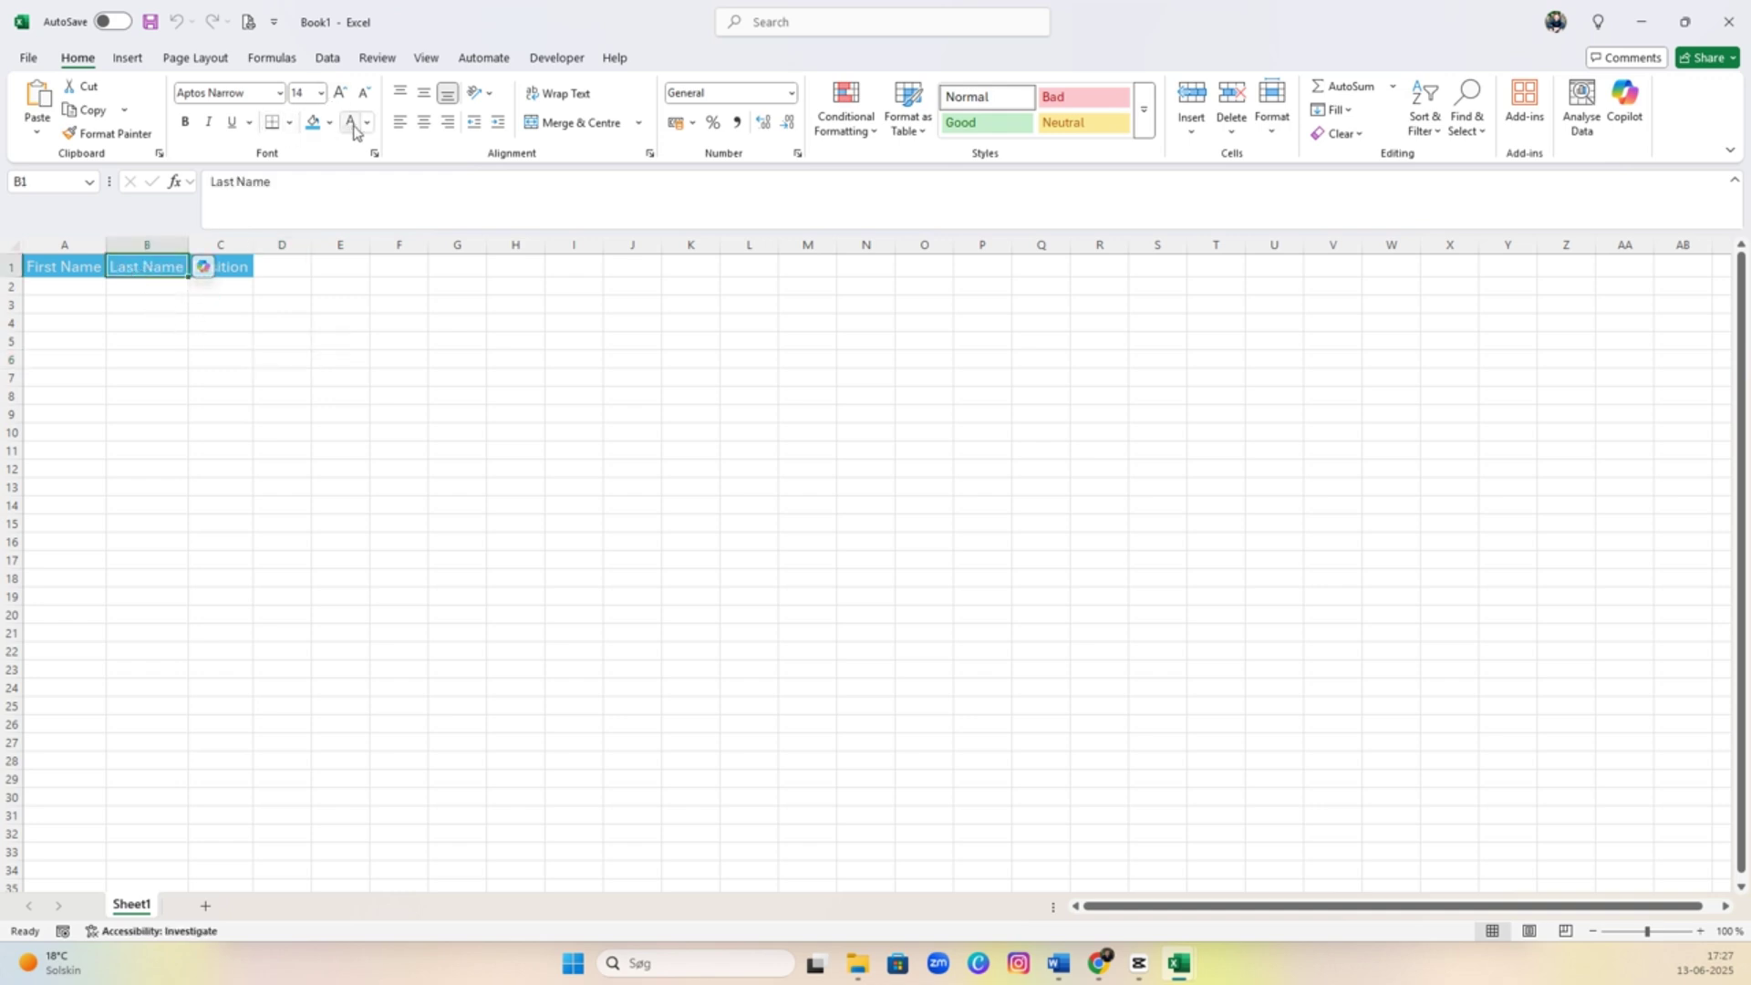
click(155, 342)
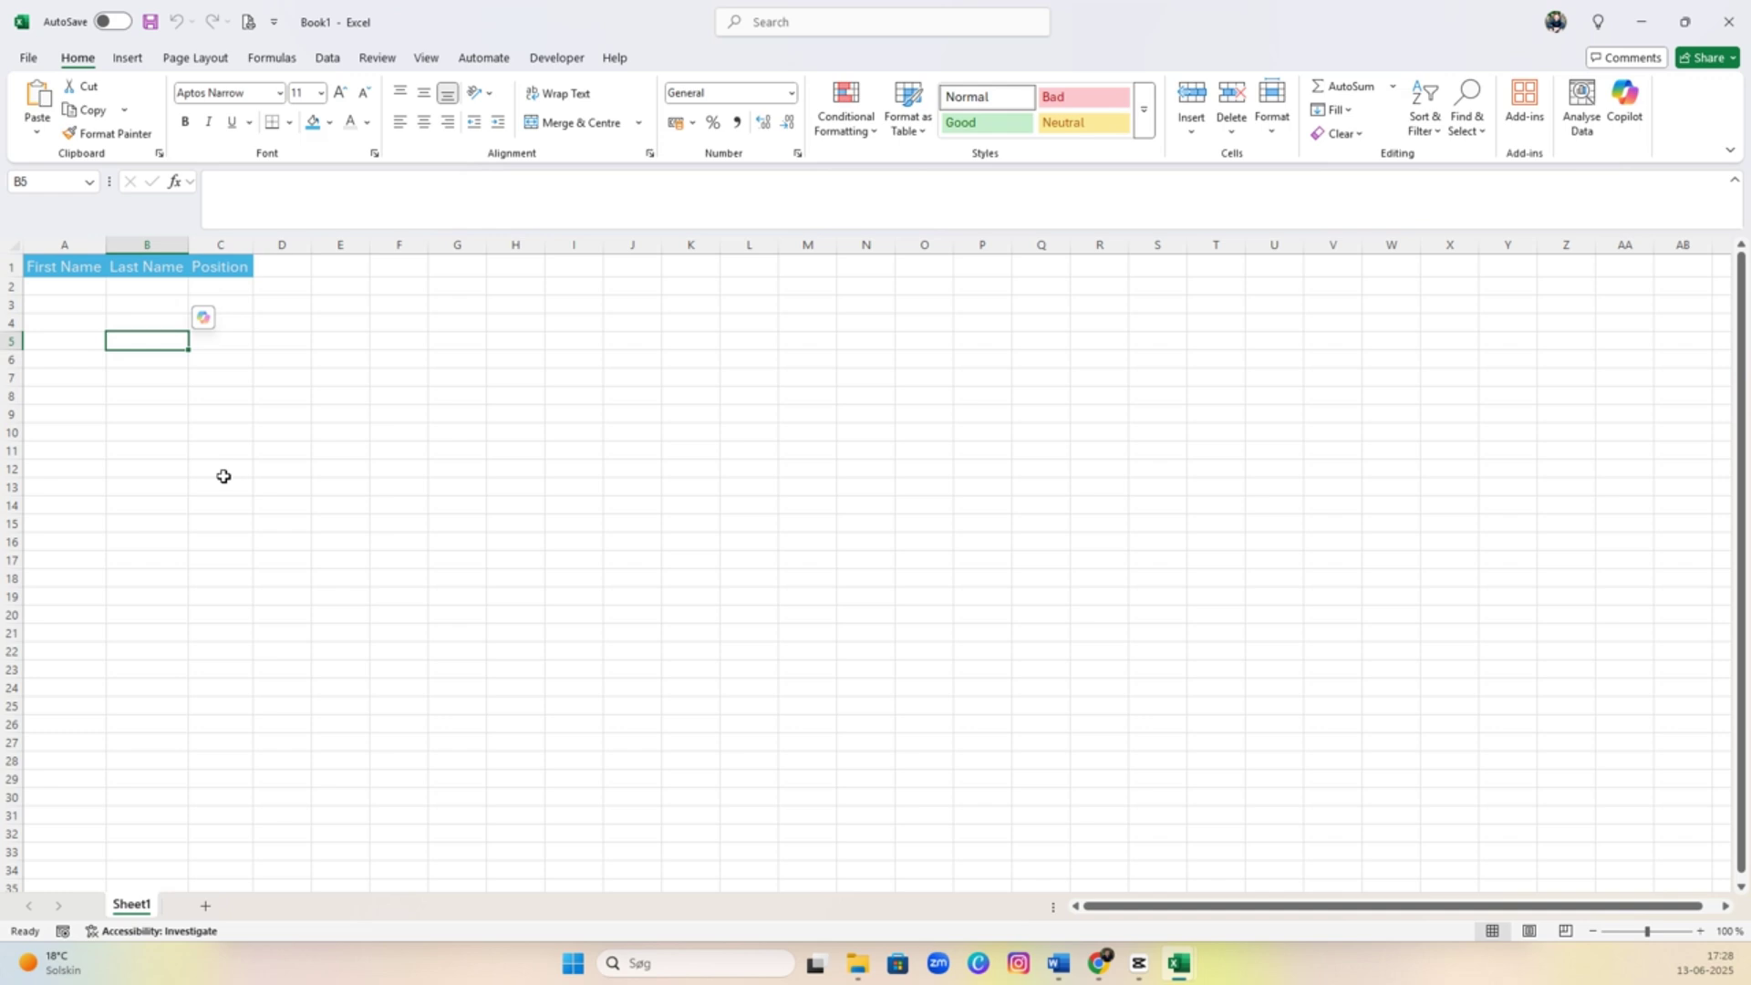
click(459, 487)
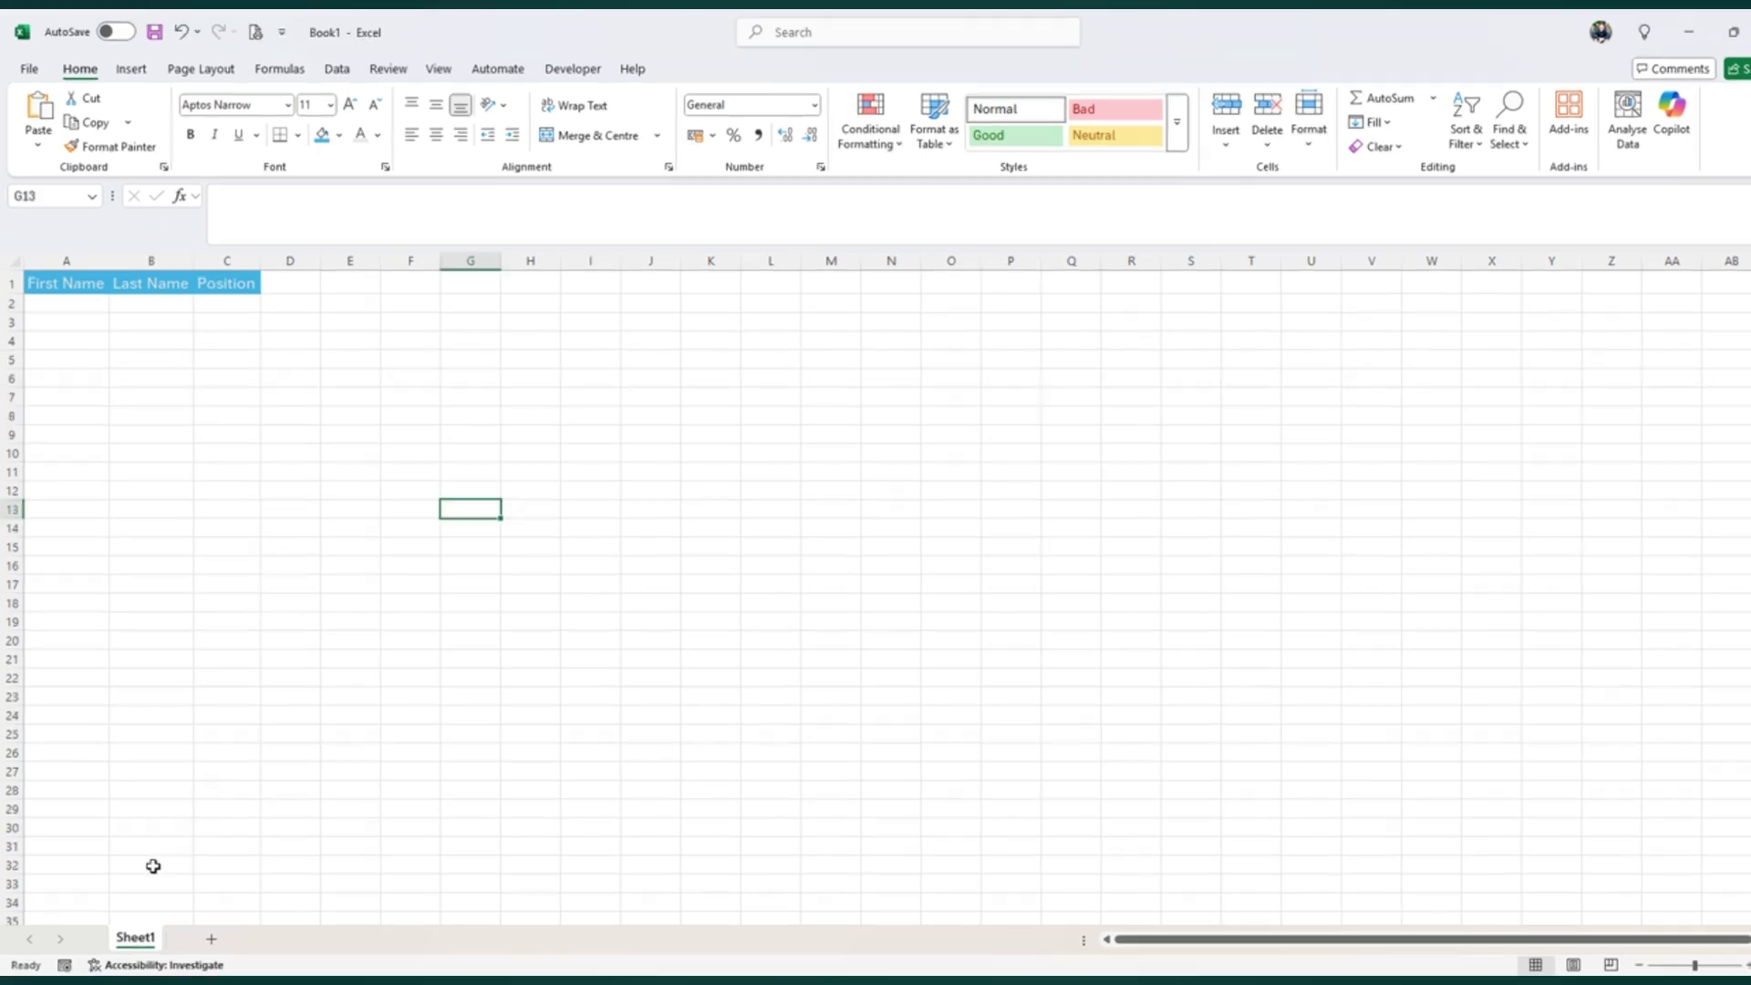
- Start recording a second macro named Data, stored in this workbook without a shortcut key
click(63, 965)
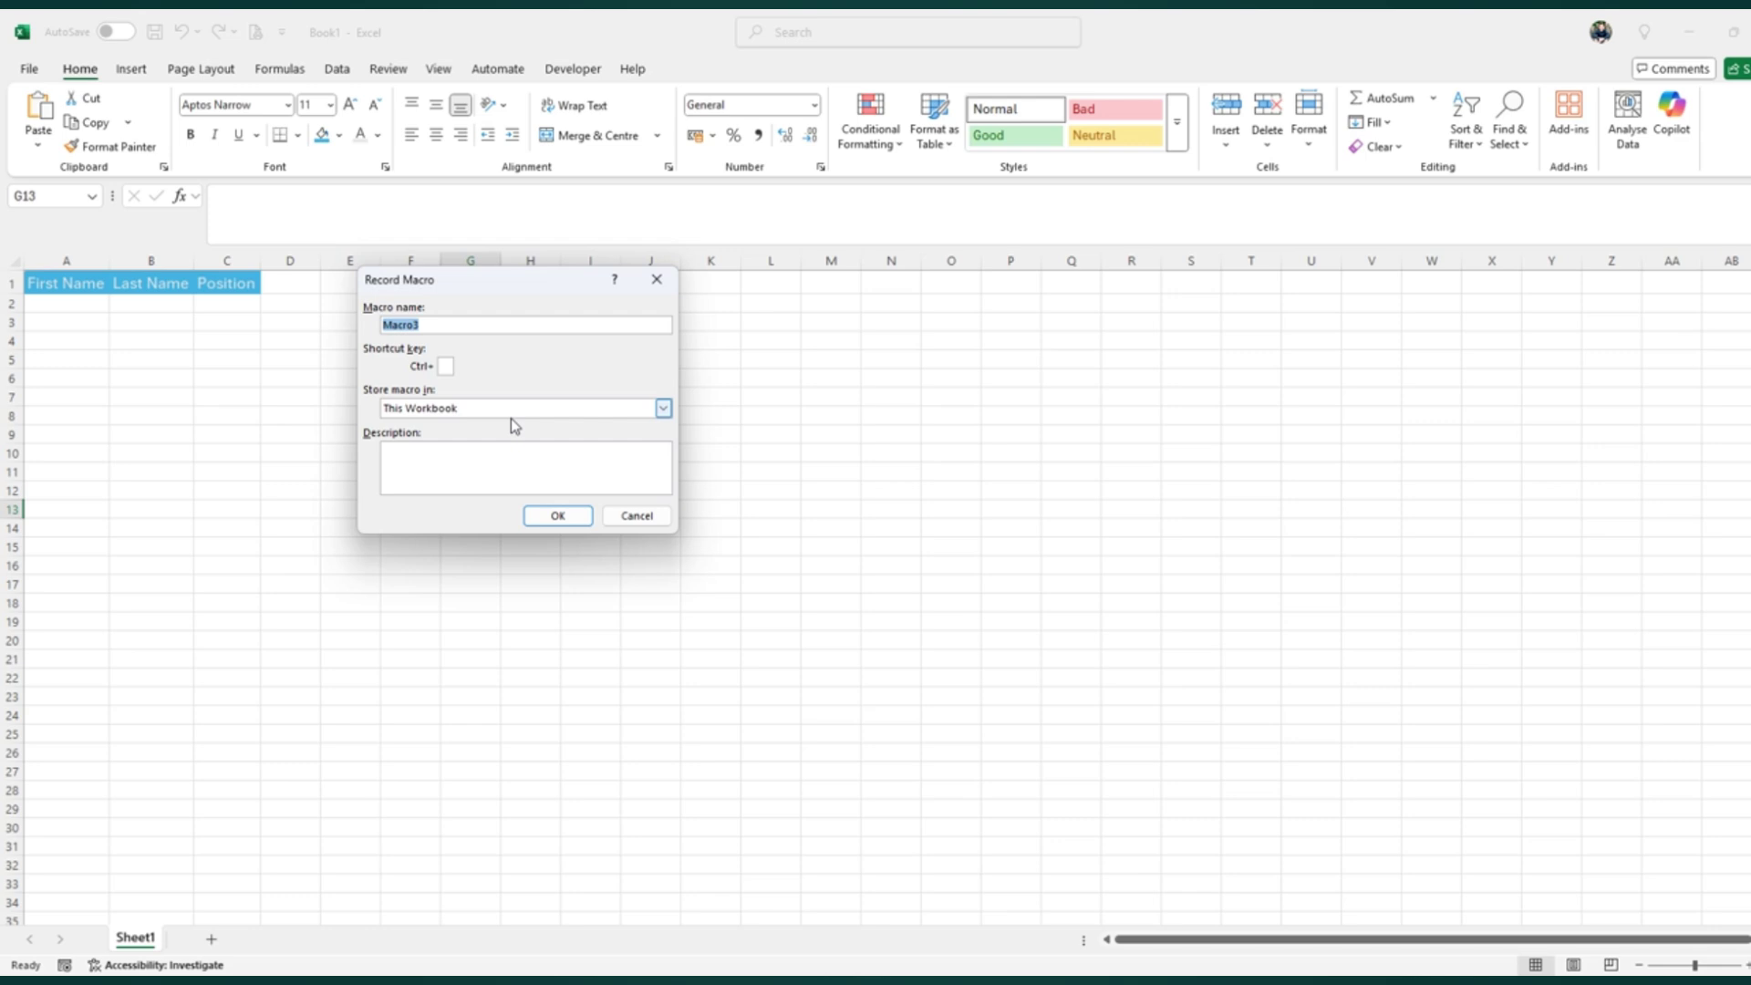
text(Data)
click(554, 518)
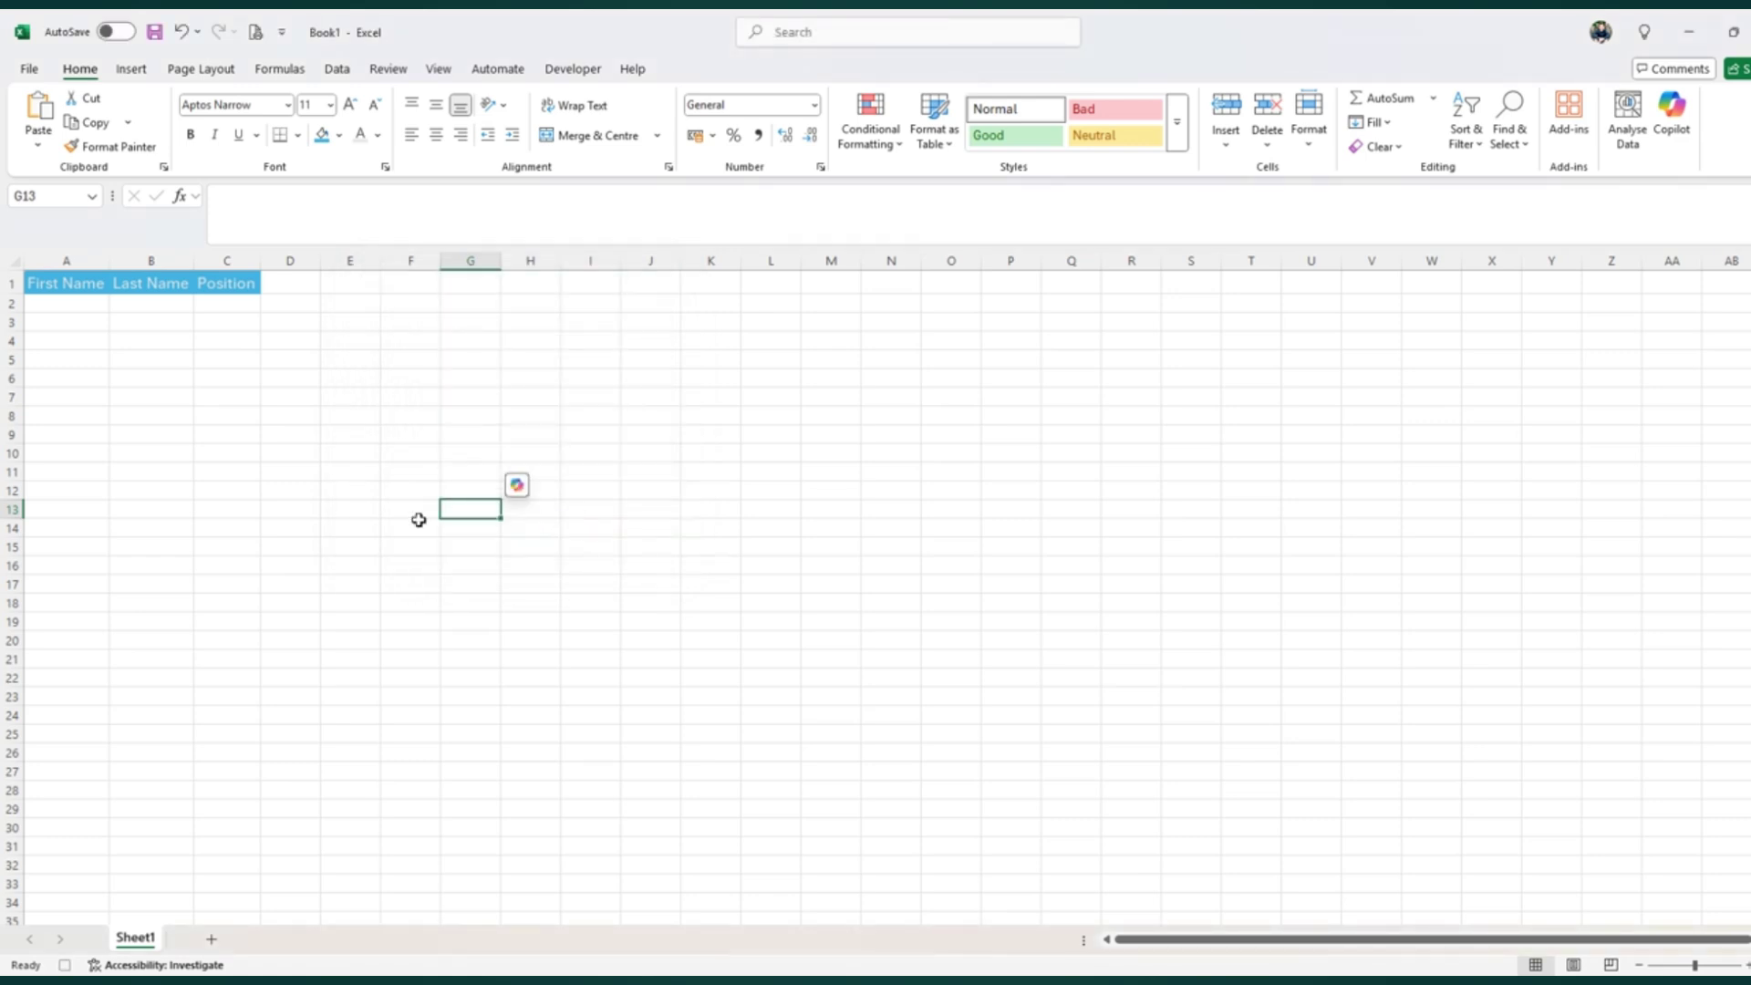
- Enter the first person's first and last name in A2 and B2, and the position Analyst in C2
click(63, 304)
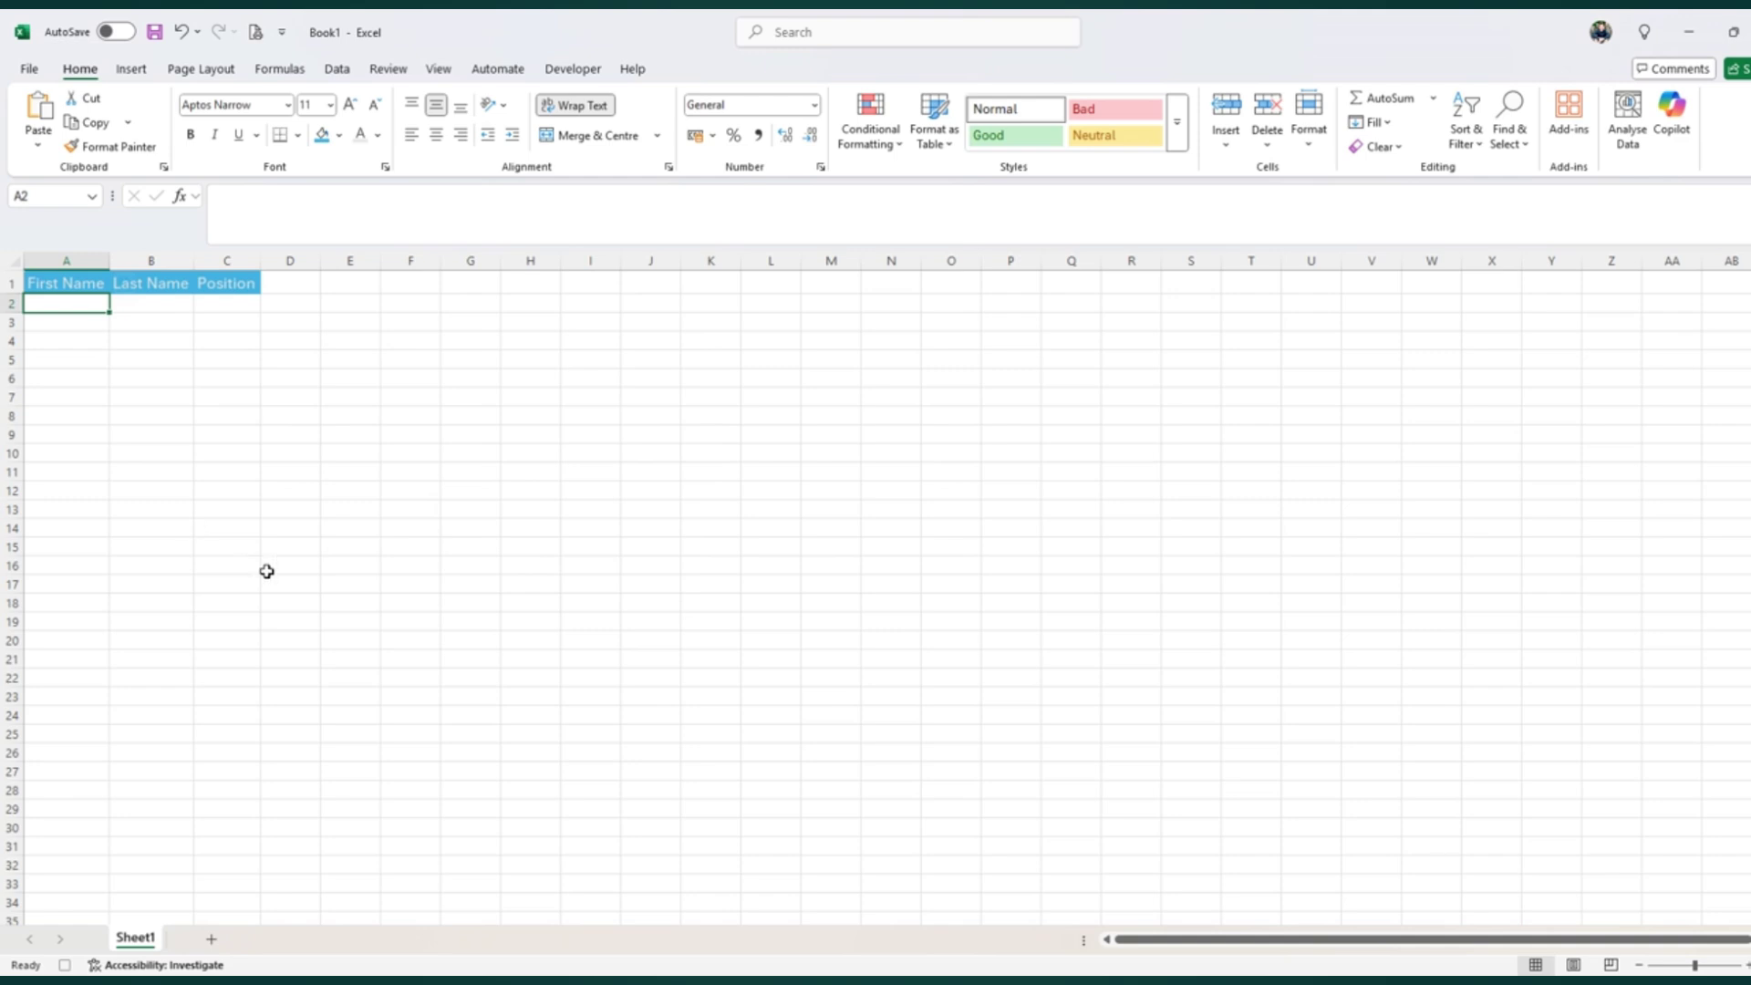
text(Alice)
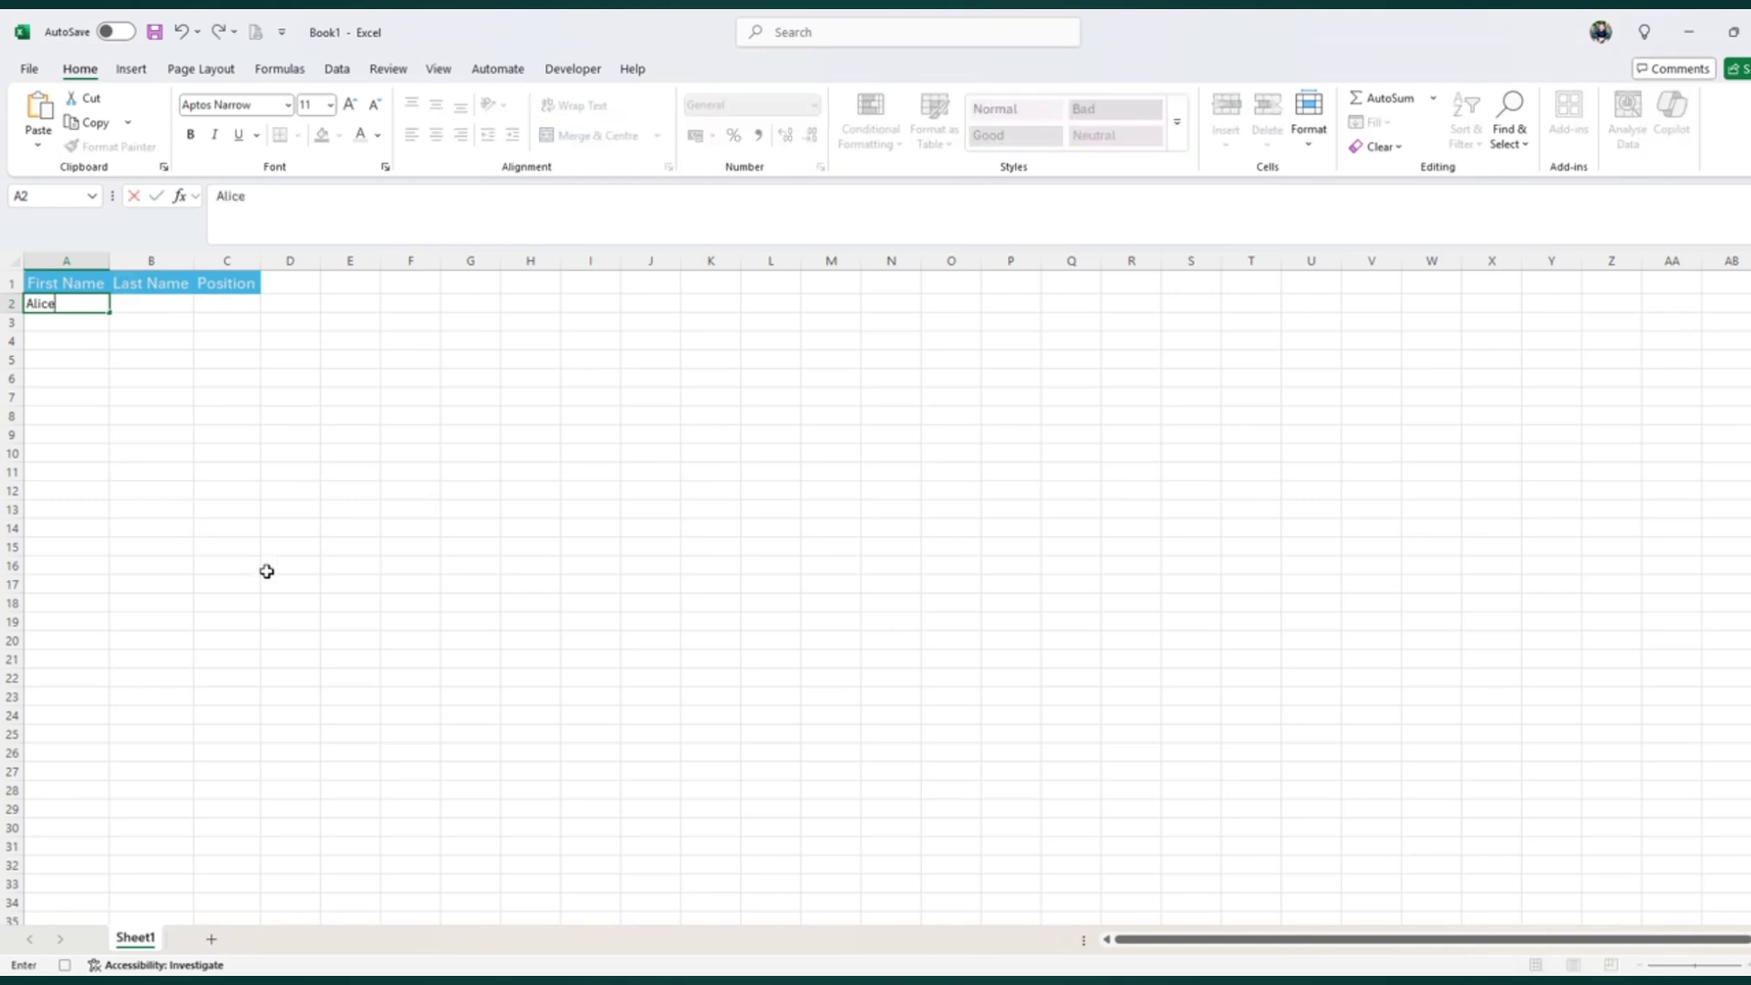
key(Tab)
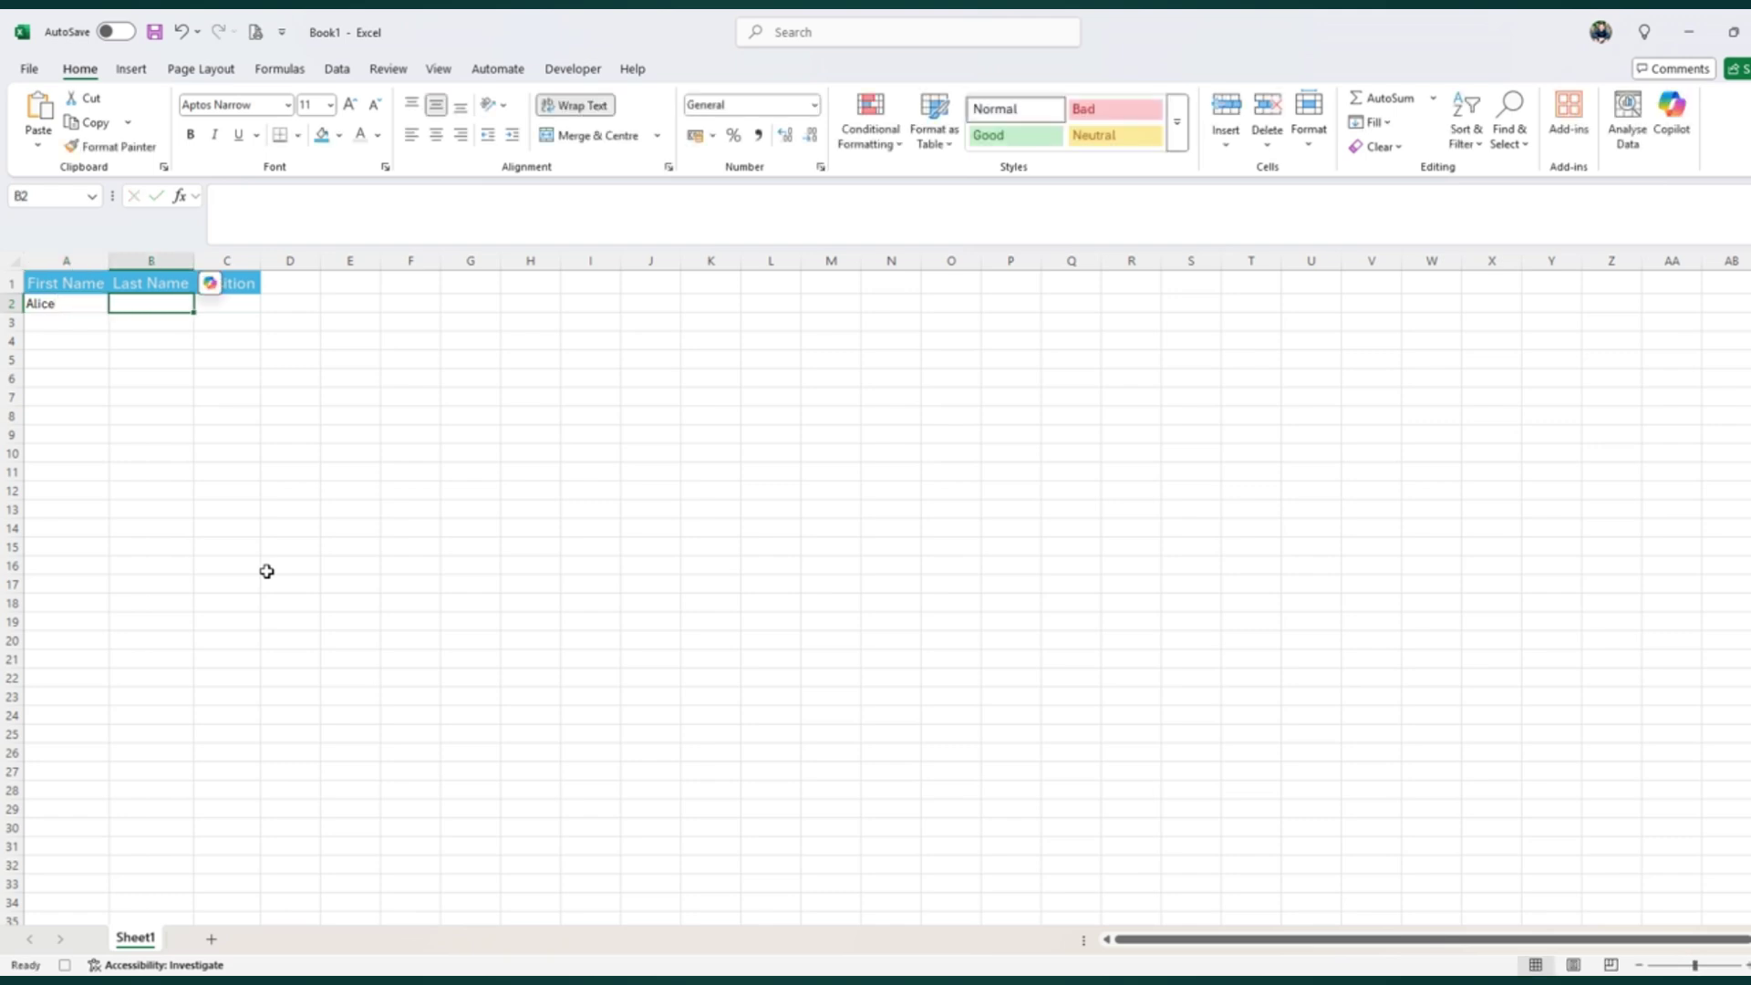
text(Smith)
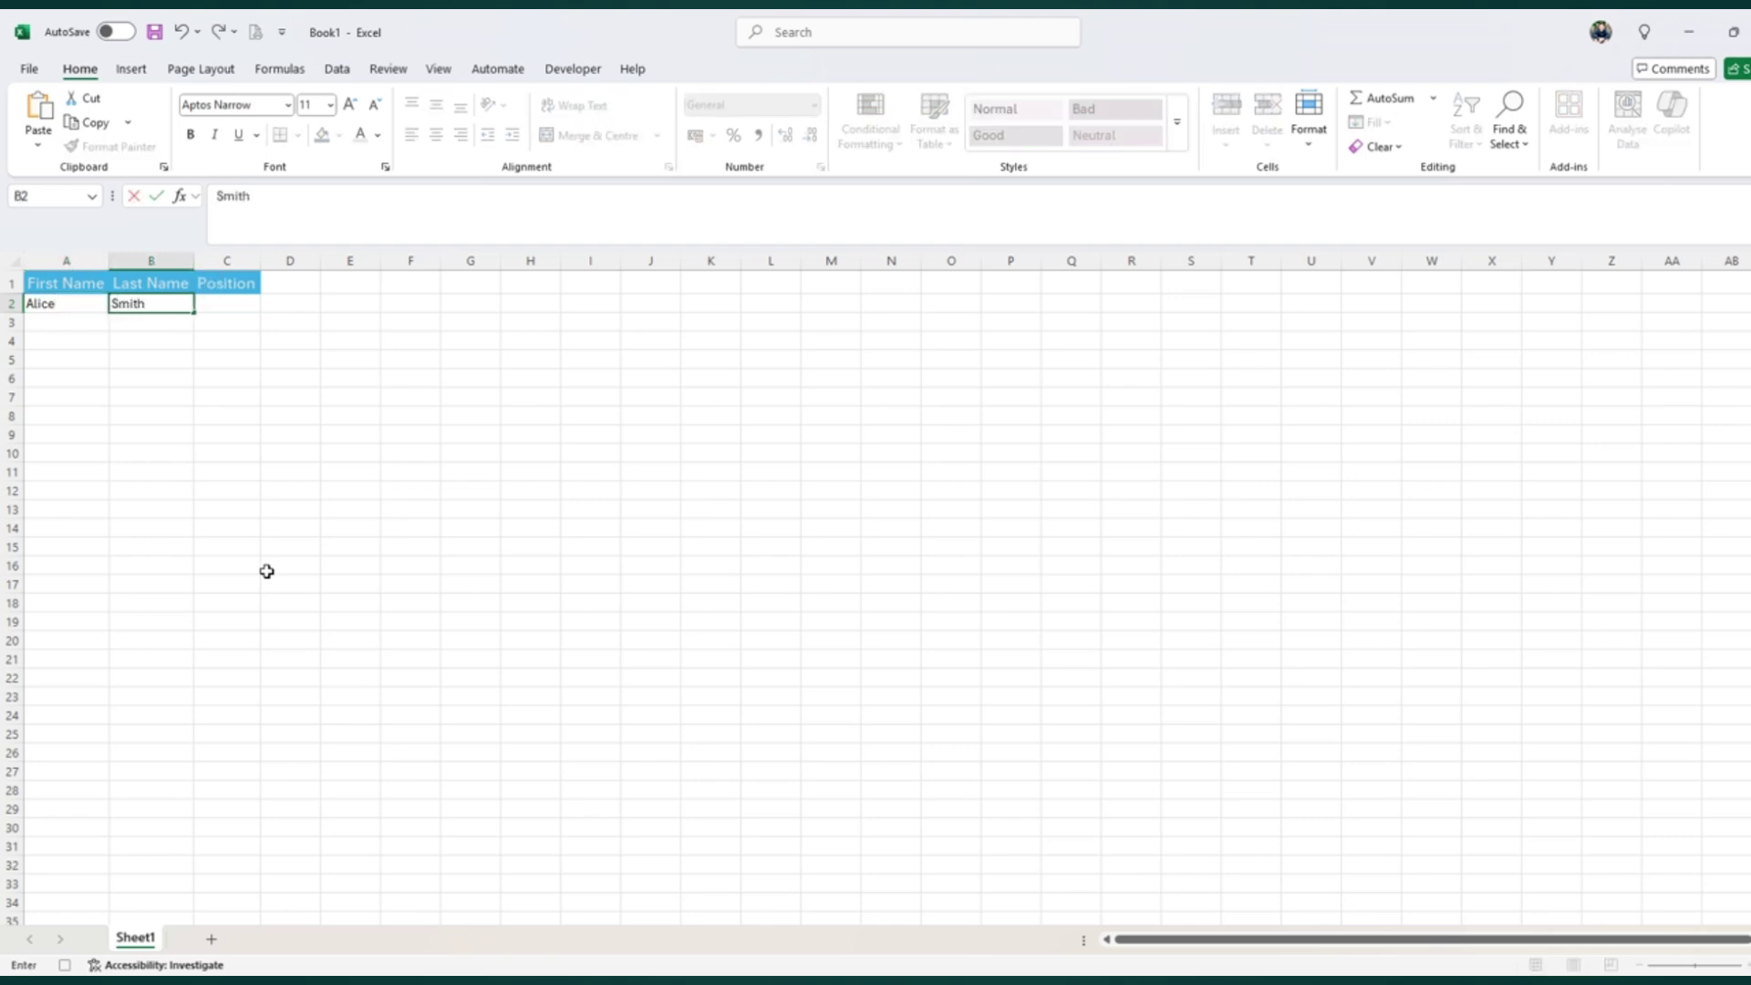
key(Tab)
text(An)
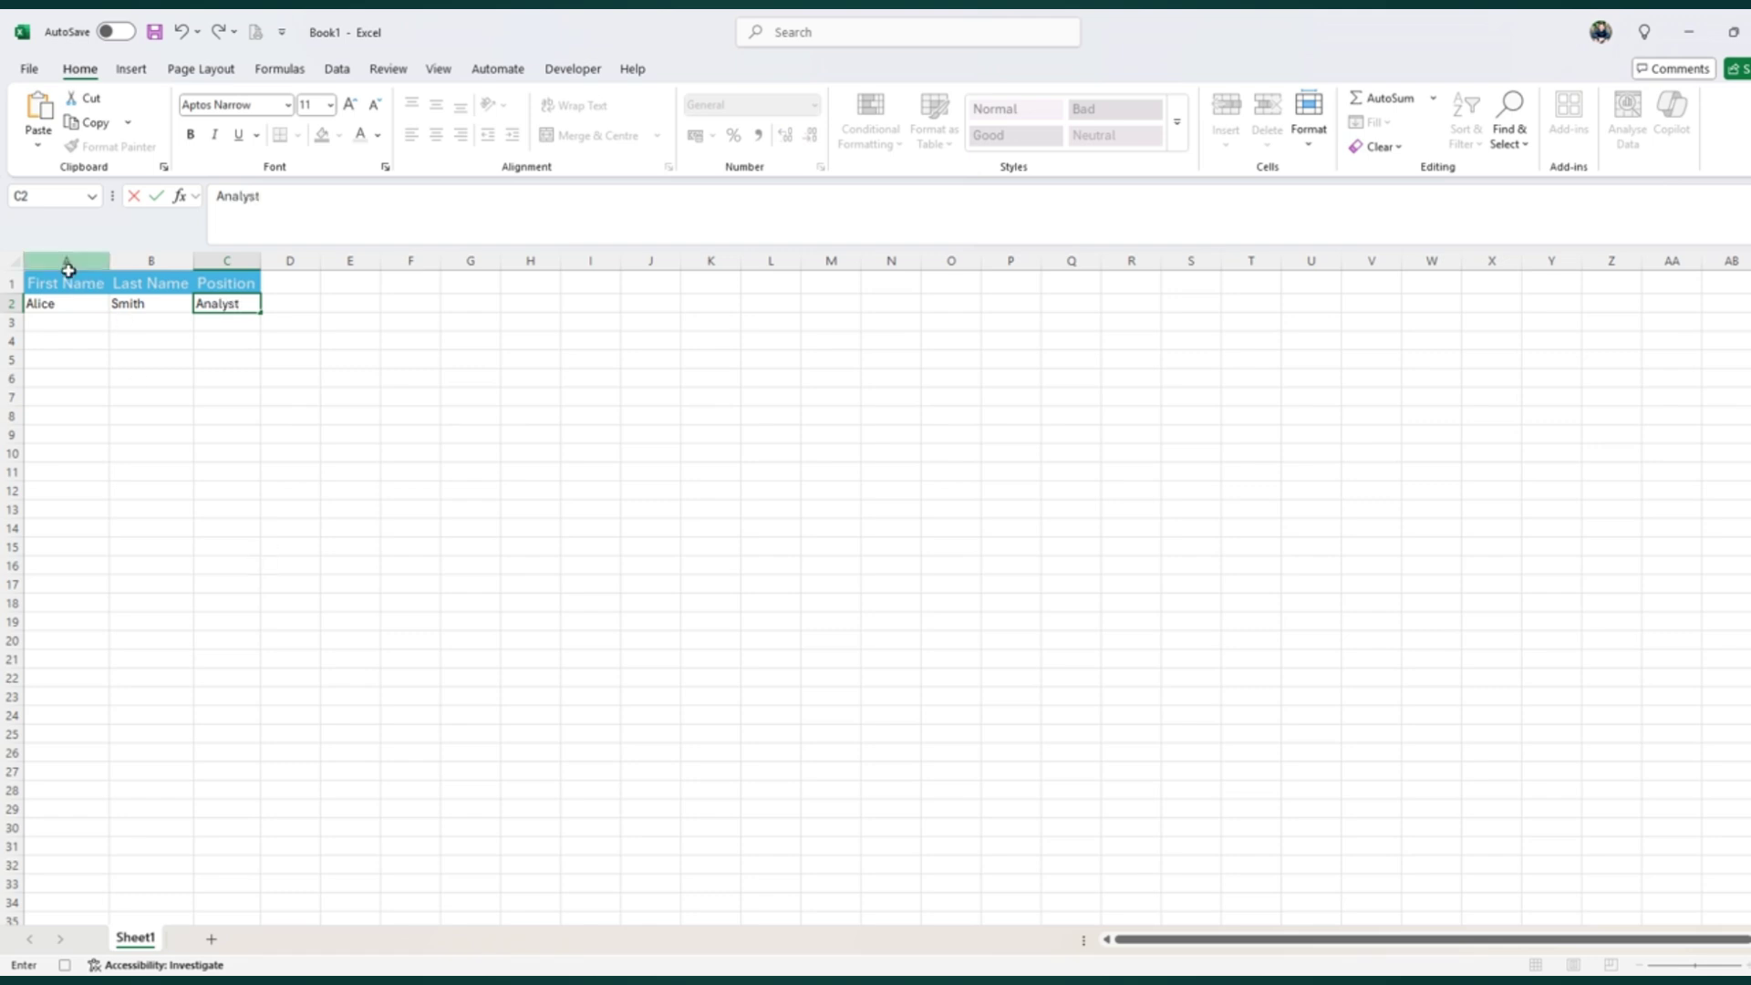
- Fill row 3 with the second person's first name, last name and the position Manager
click(66, 321)
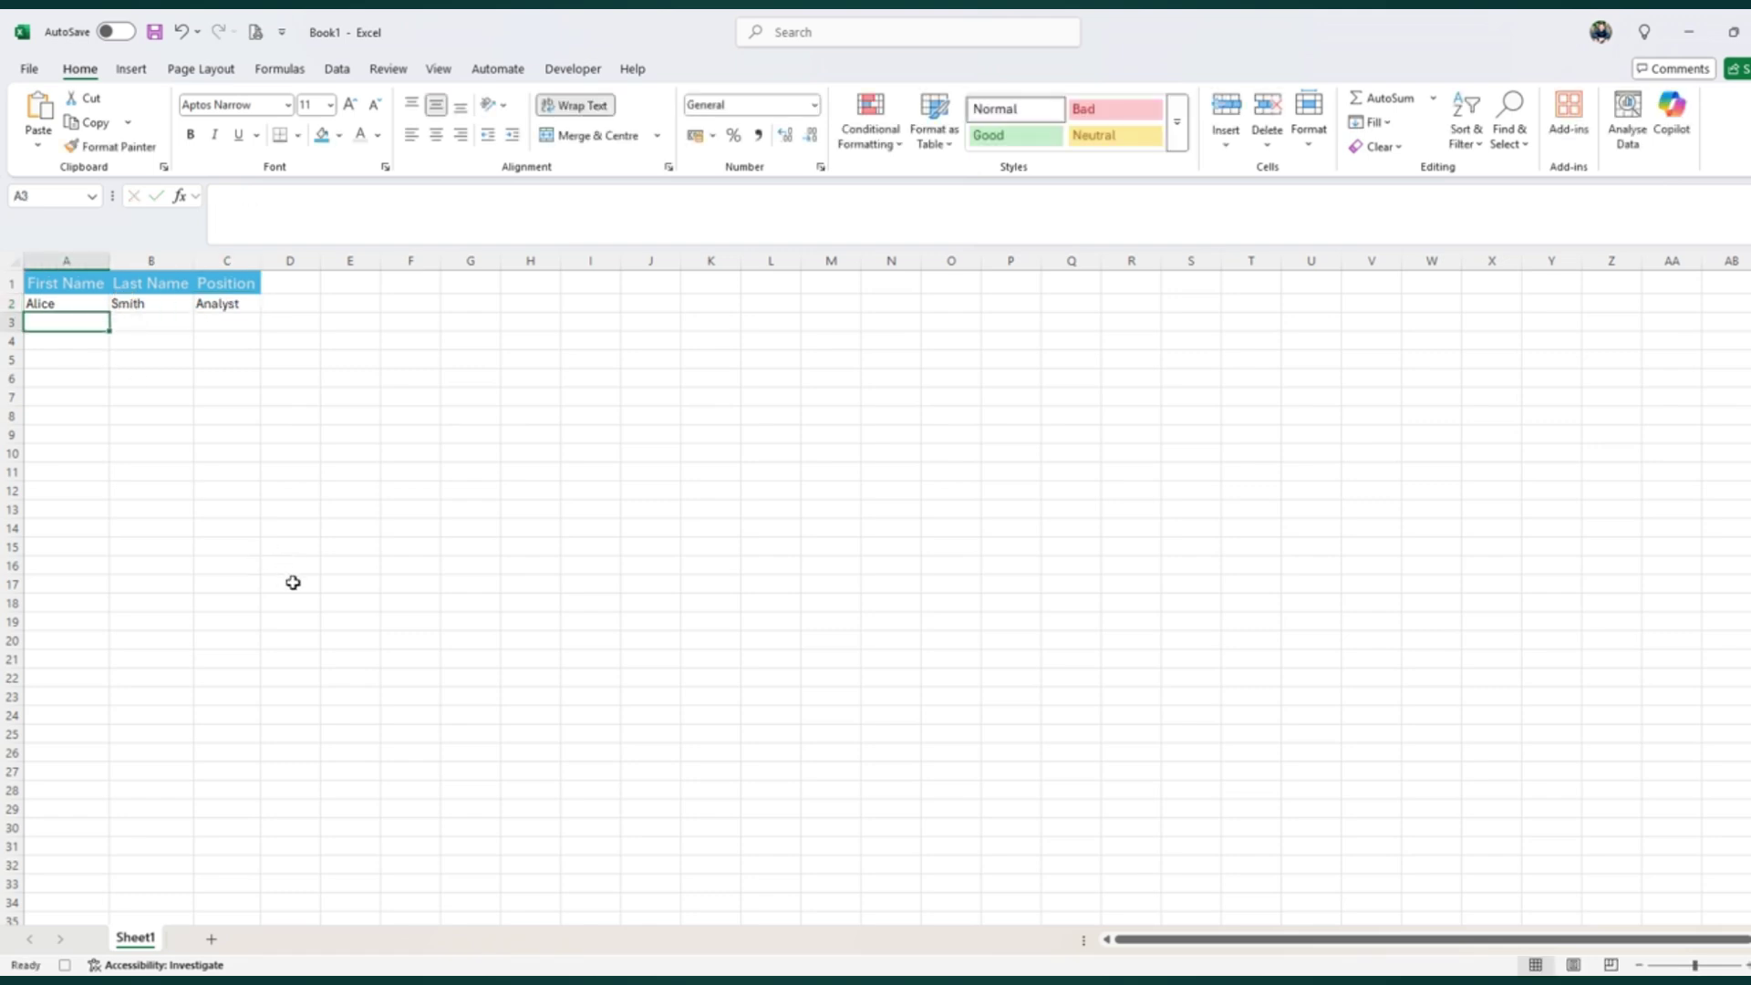
text(Bob)
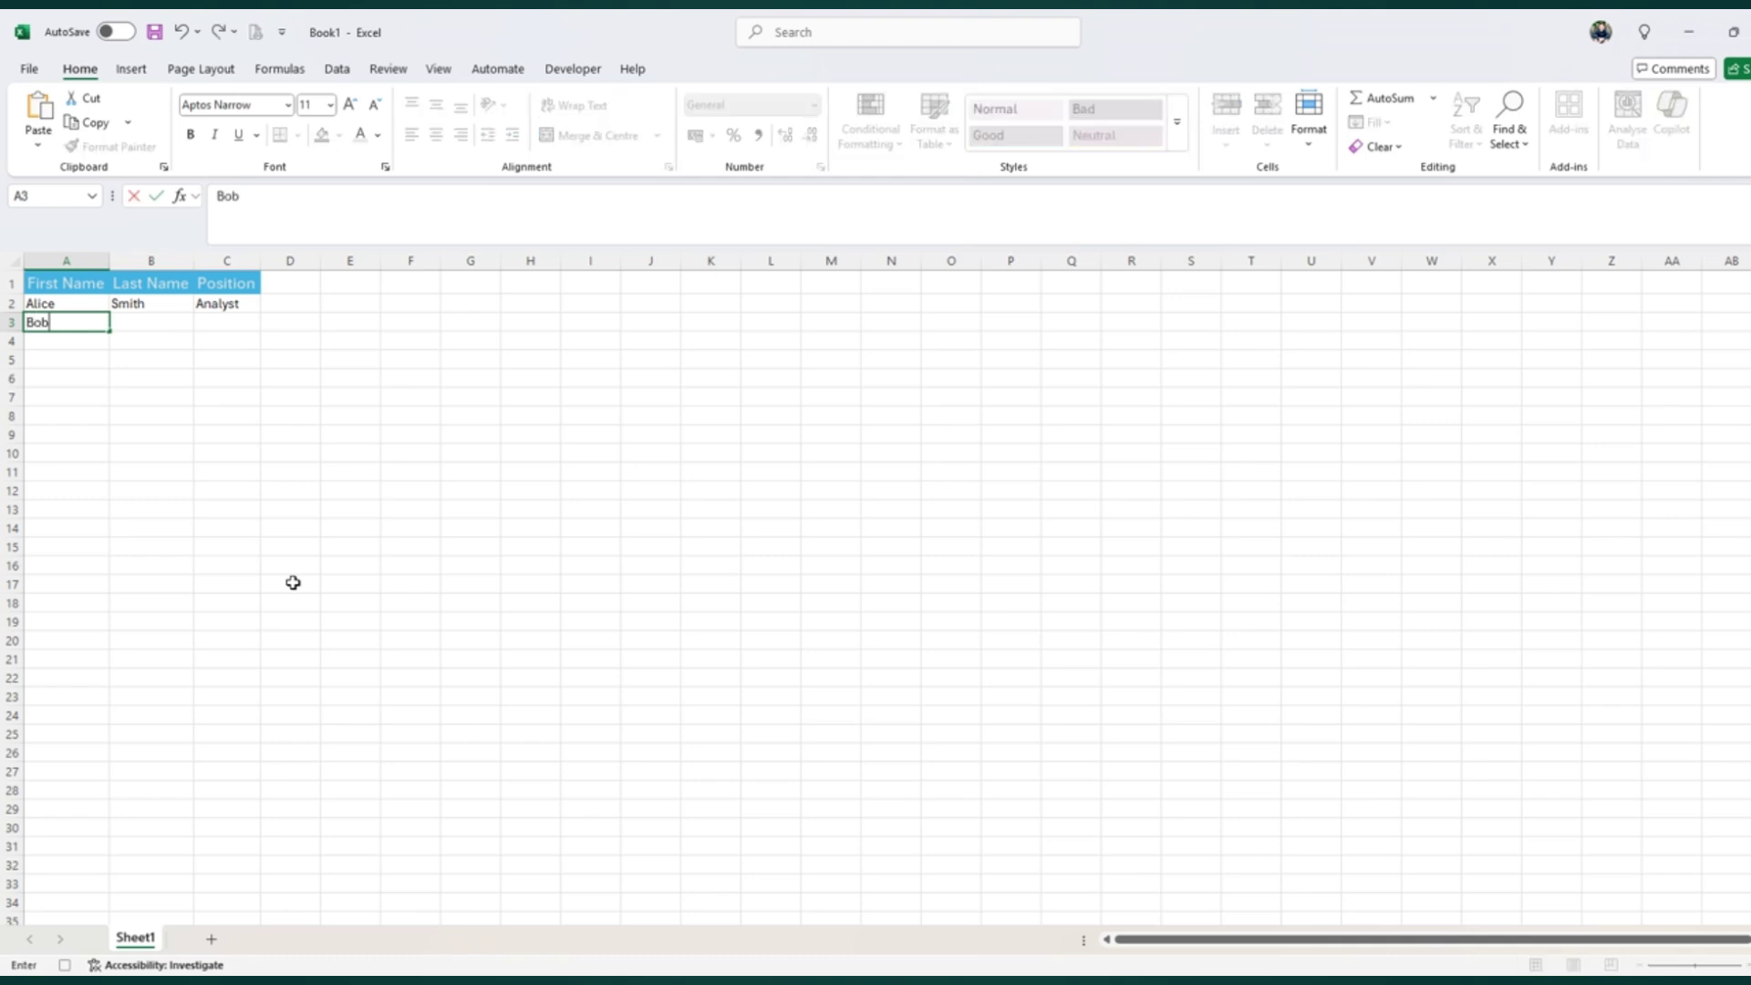
key(Tab)
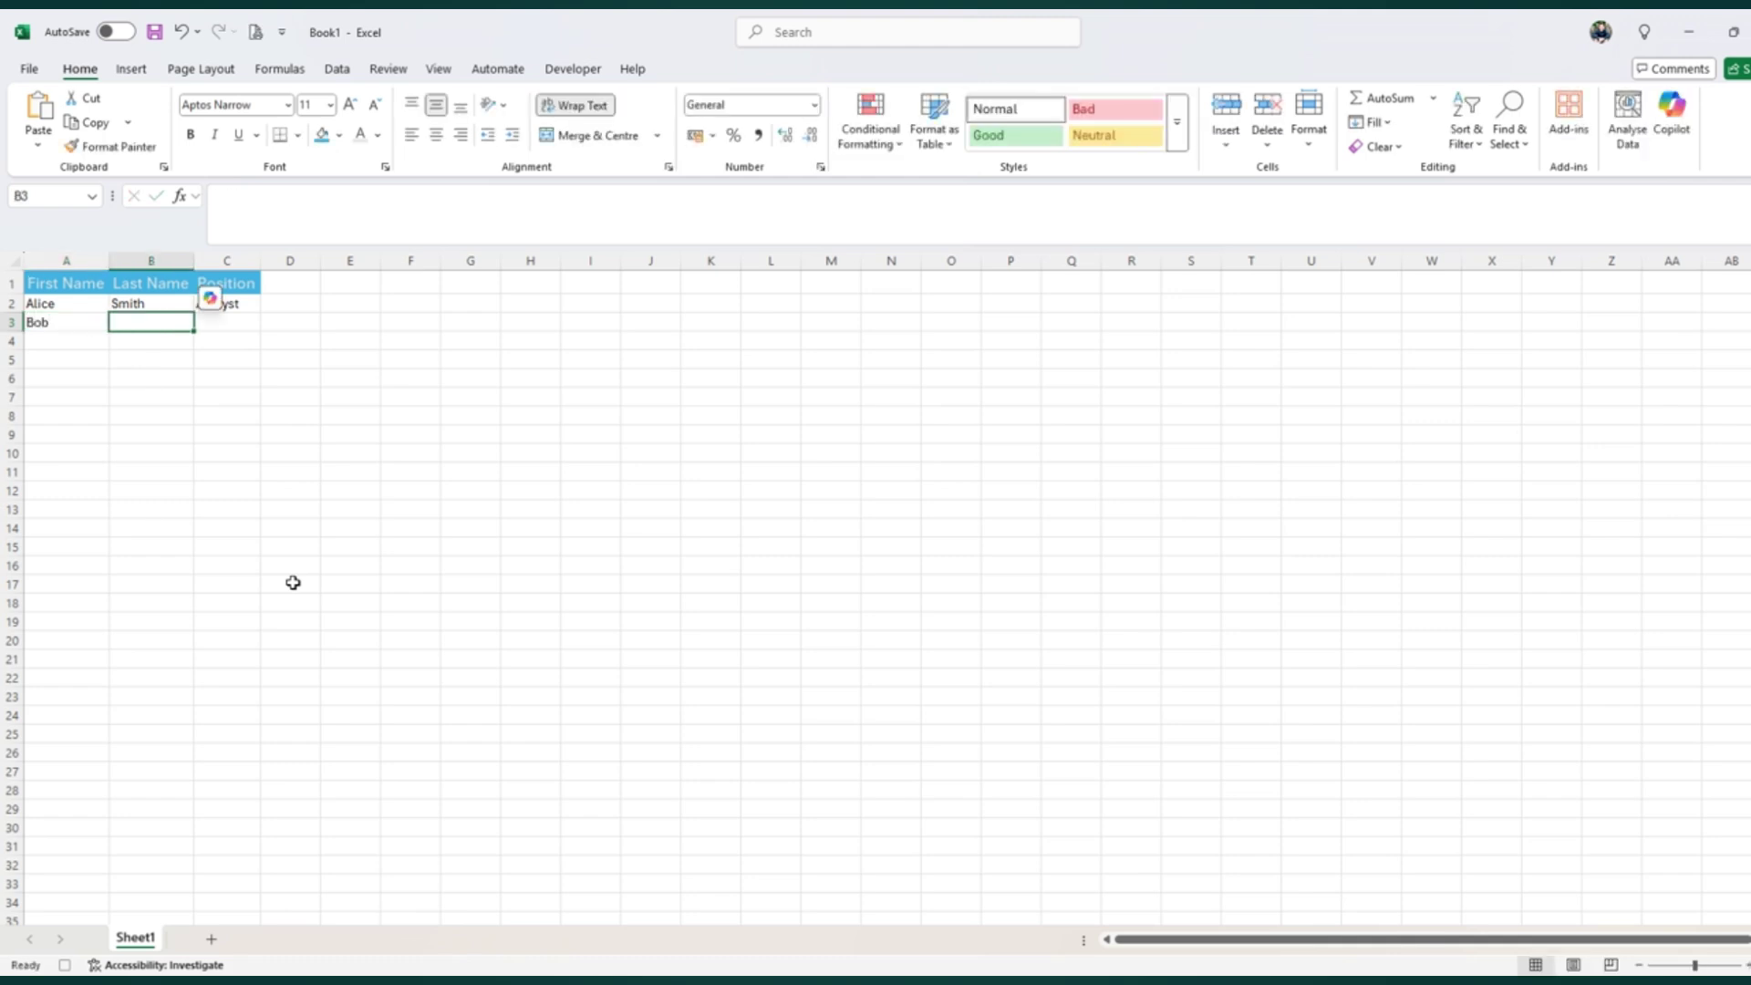
text(Jones)
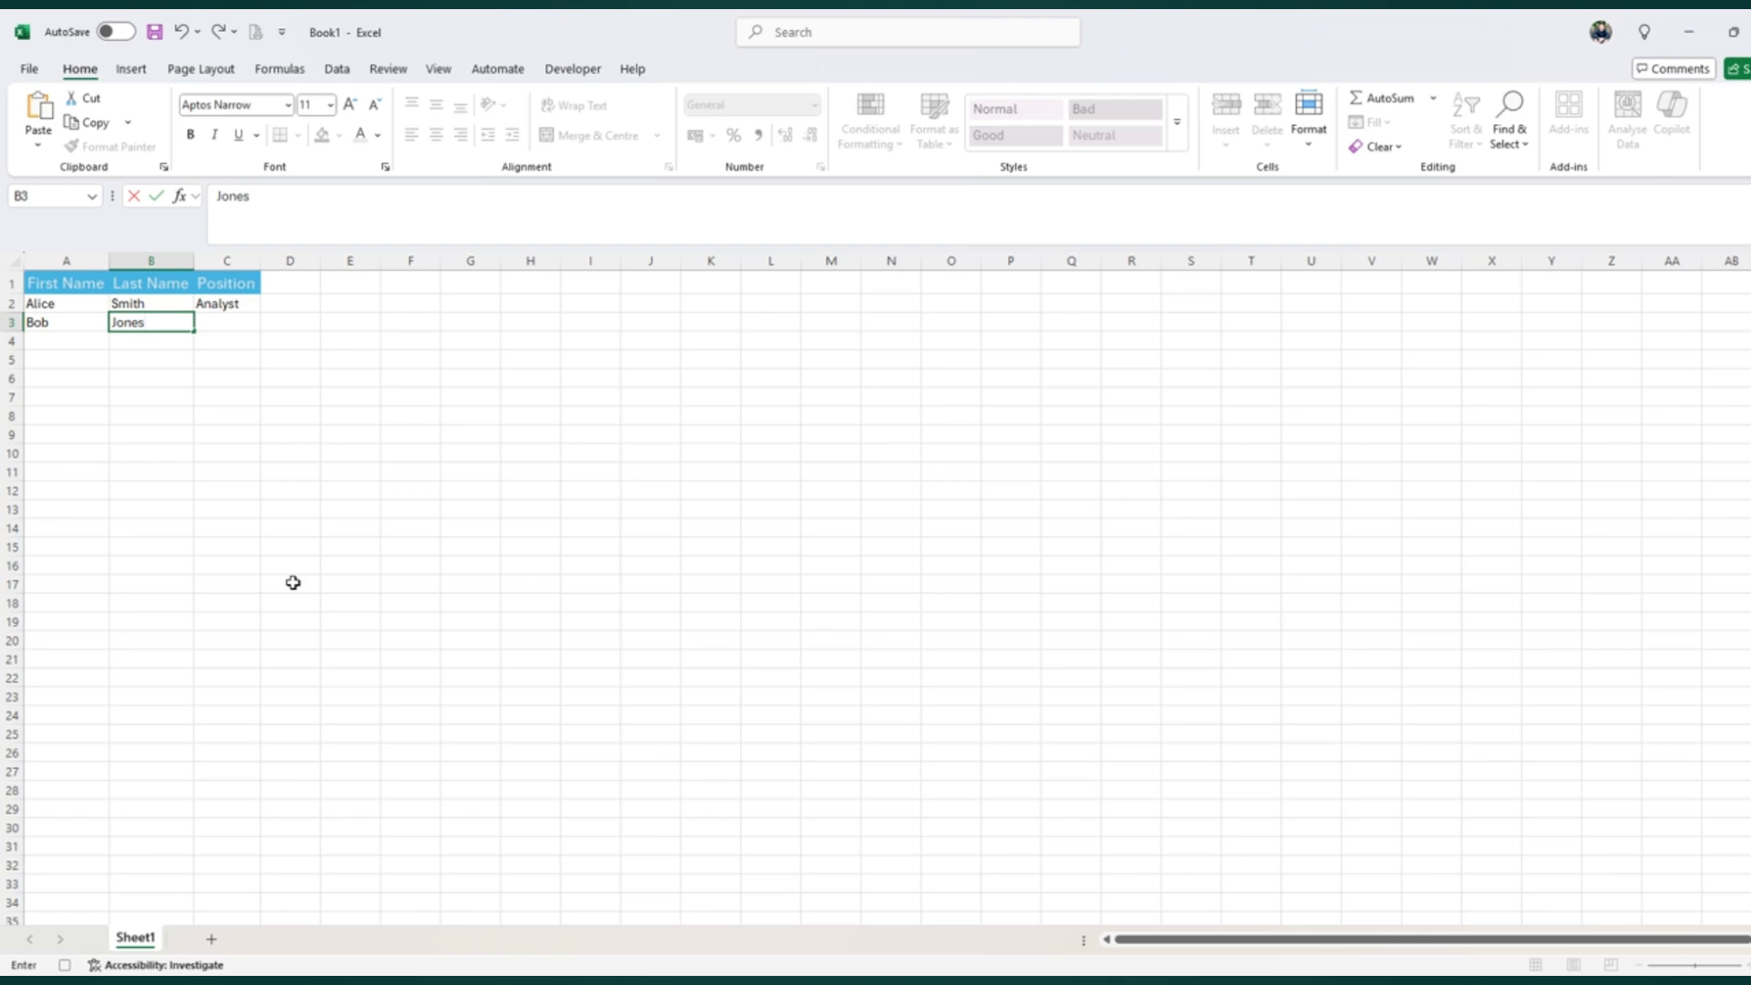
key(Tab)
text(Ma)
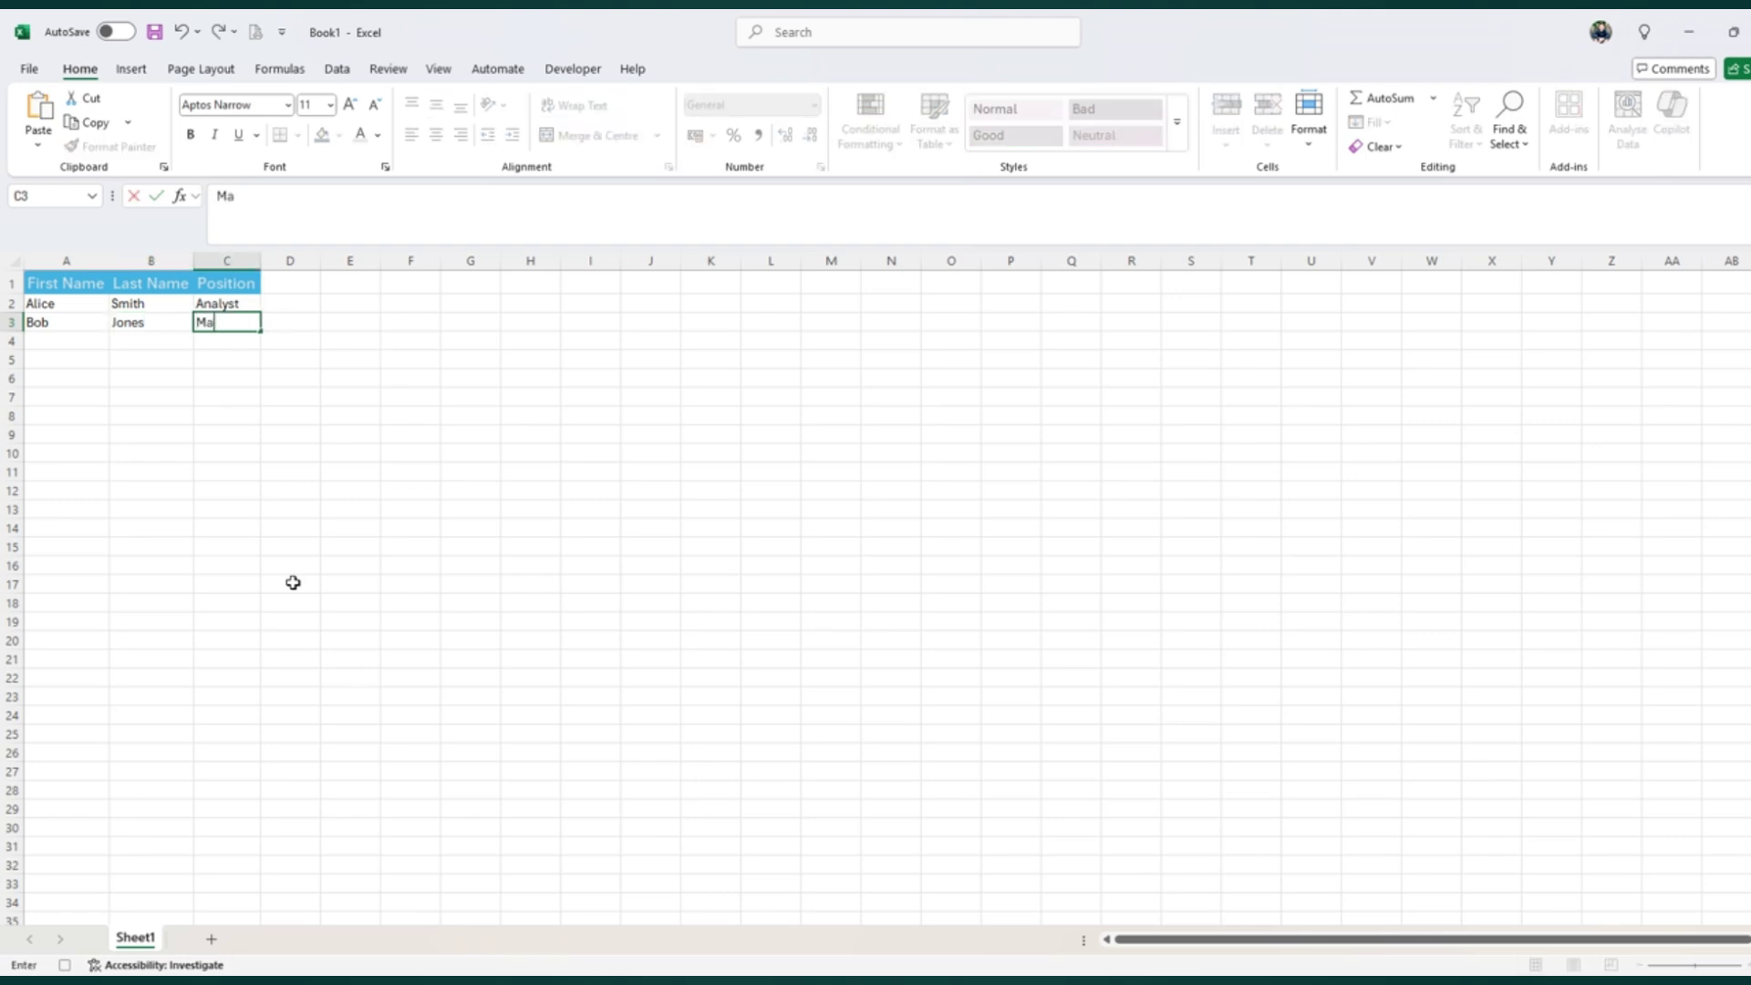
text(nager)
key(Return)
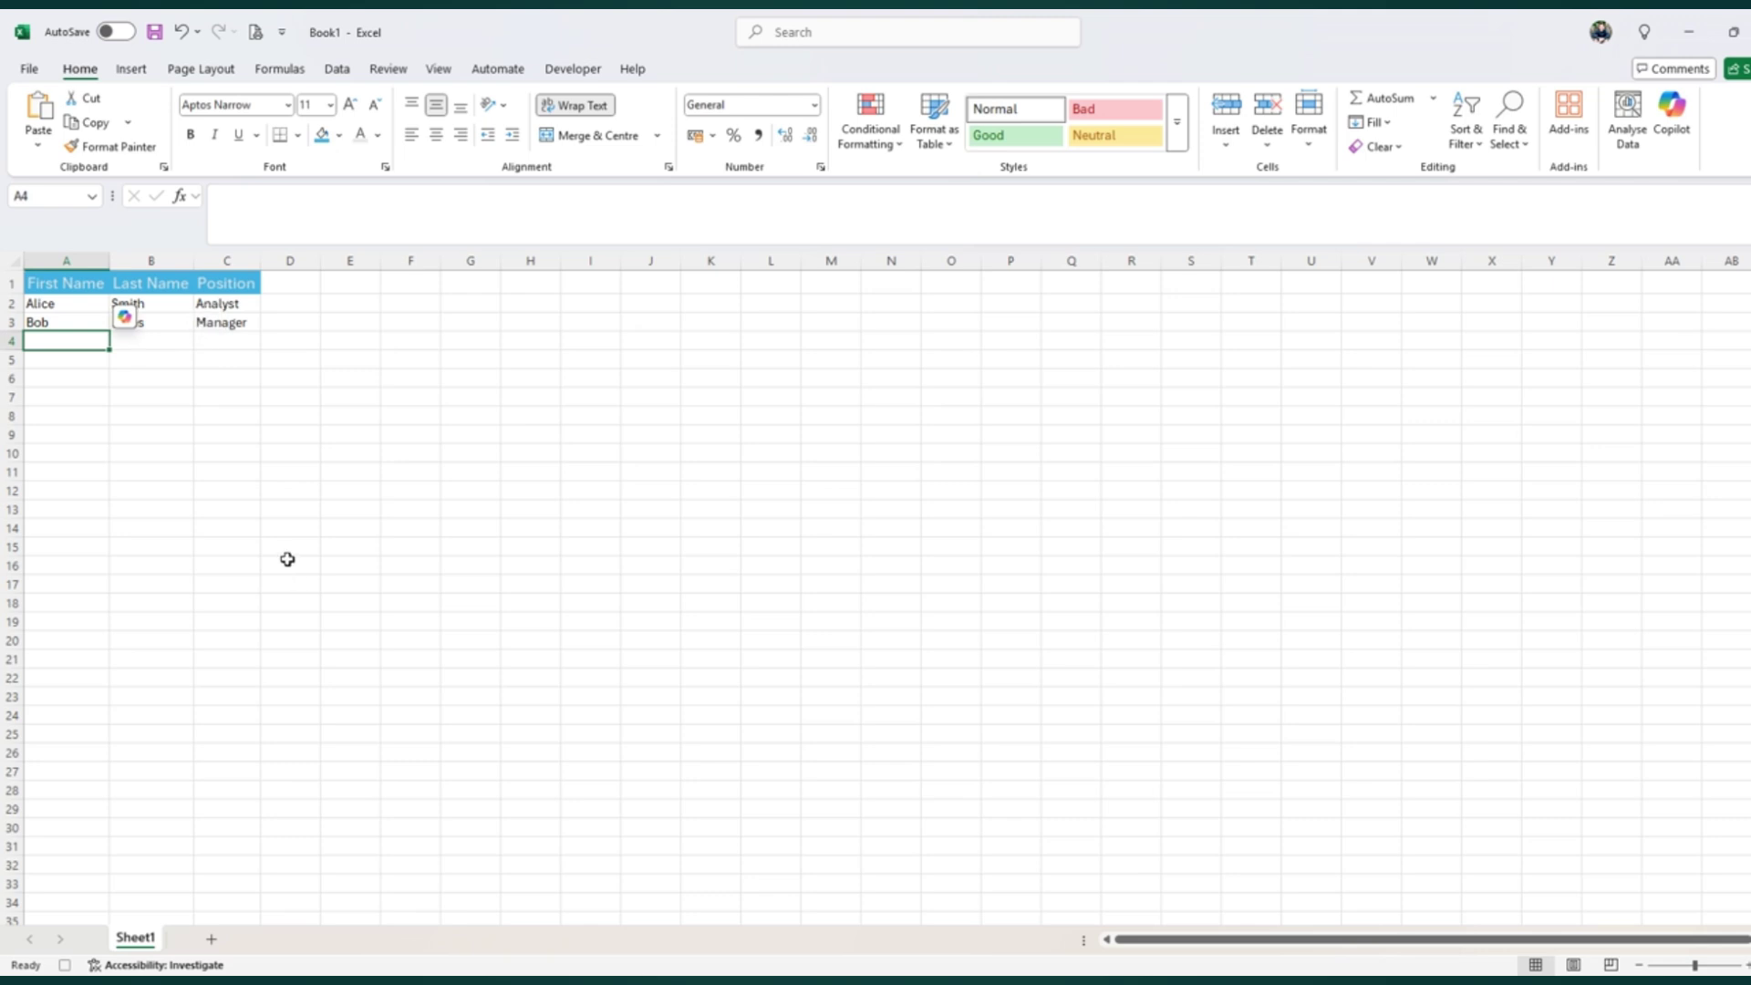
- Fill row 4 with the third person's first name, last name and the position Assistant
text(Charlie)
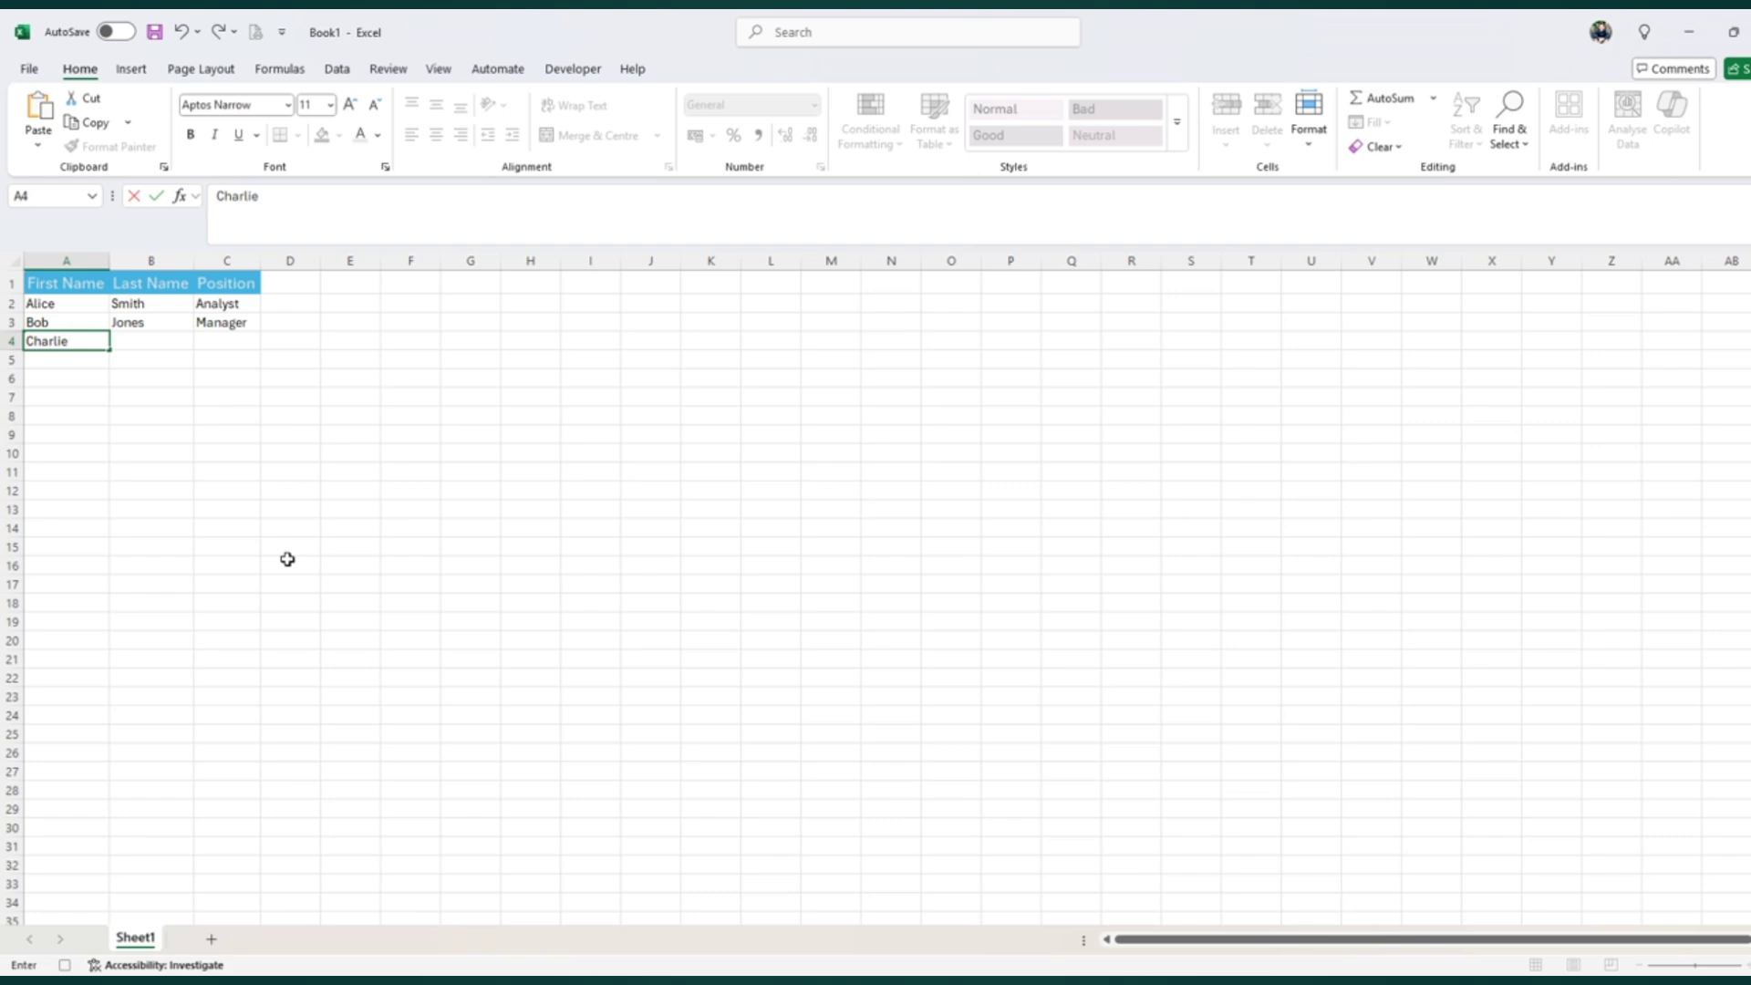
key(Tab)
text(D)
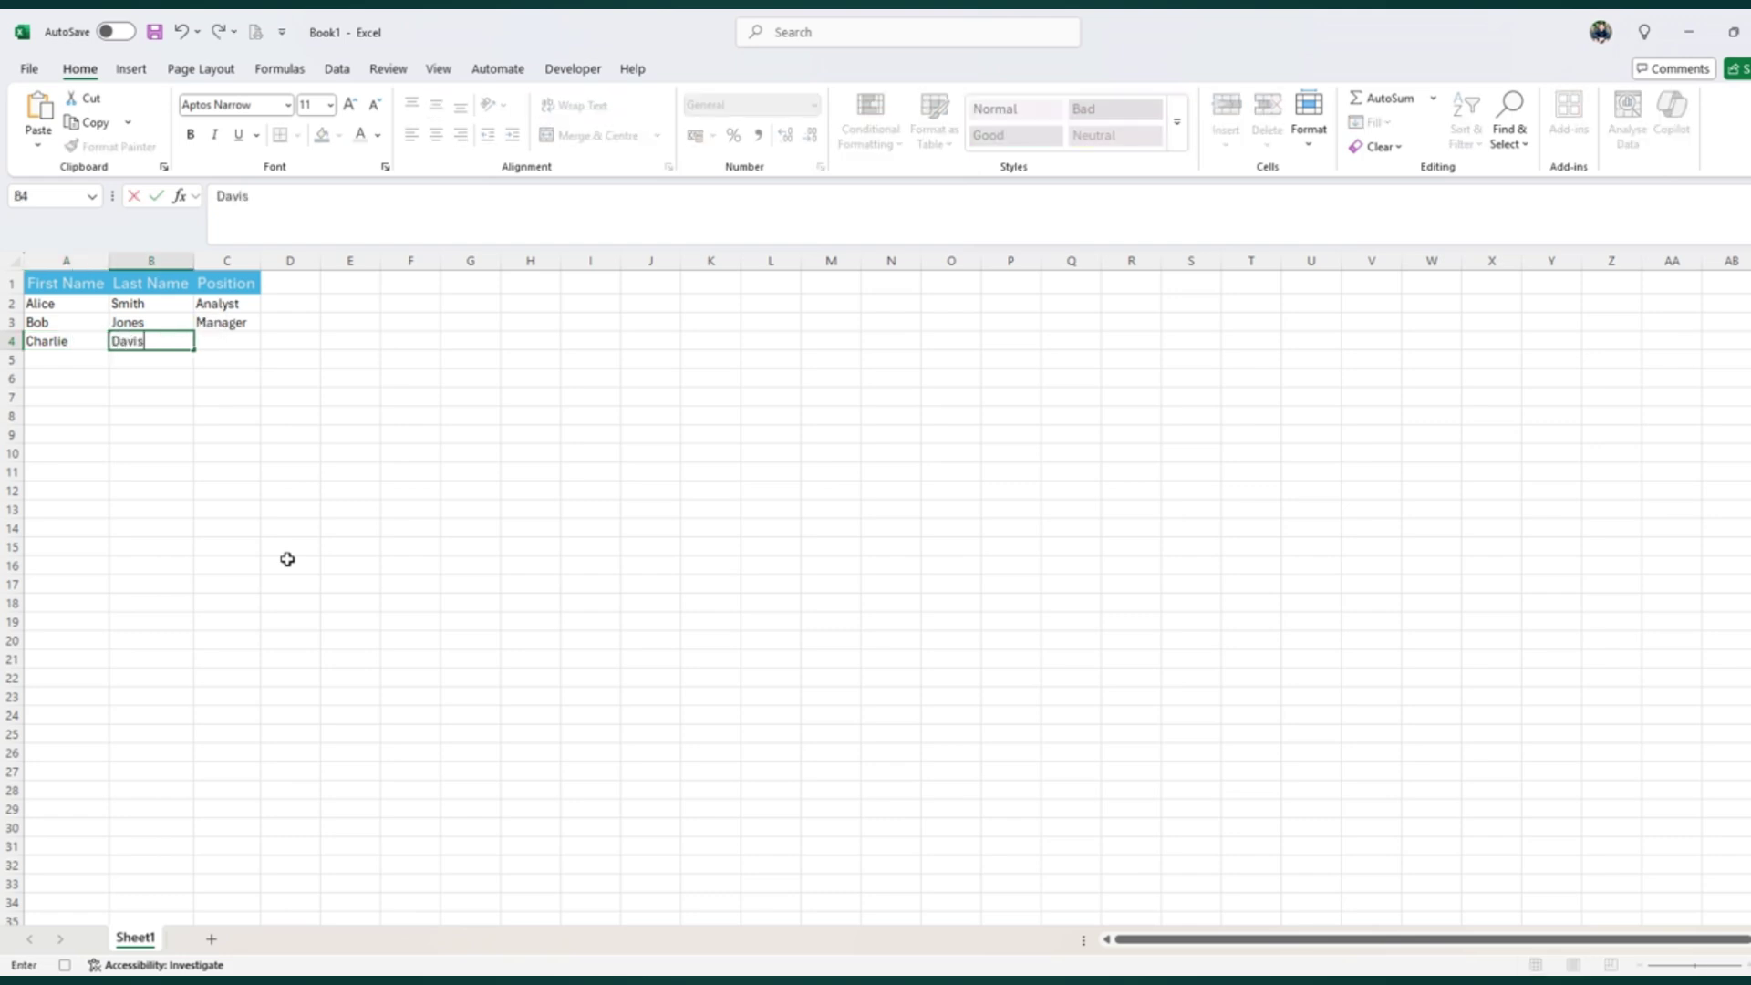
key(Tab)
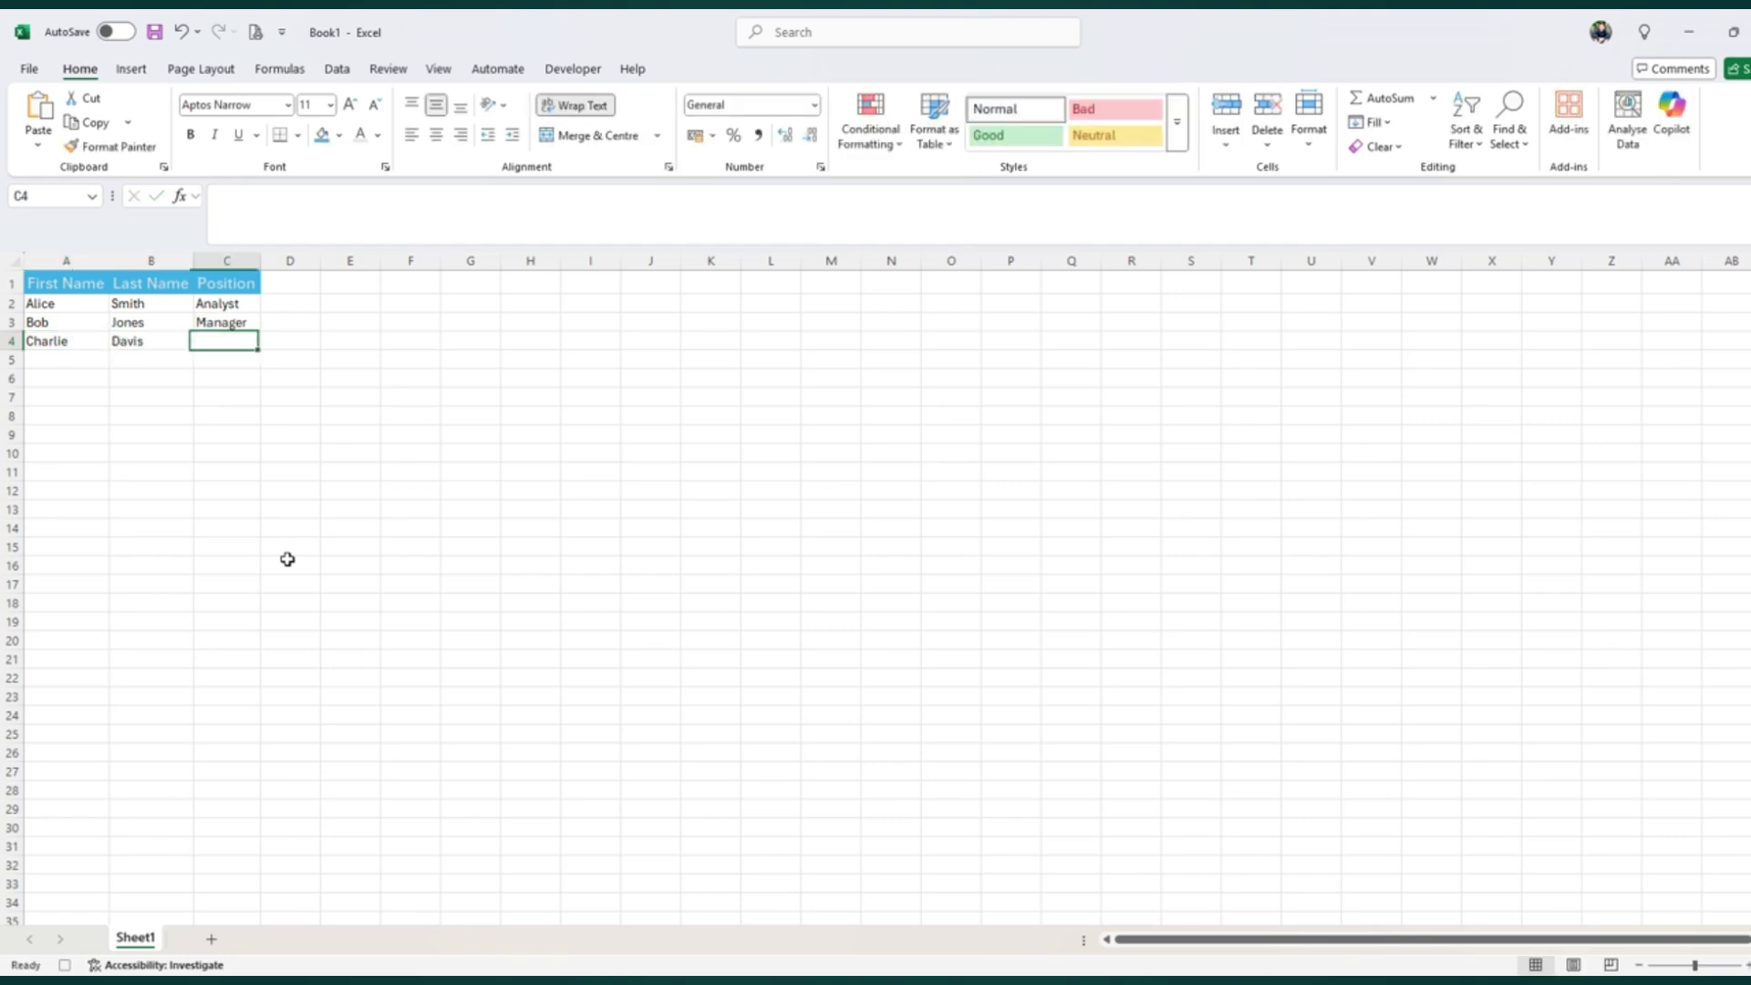
text(Assistant)
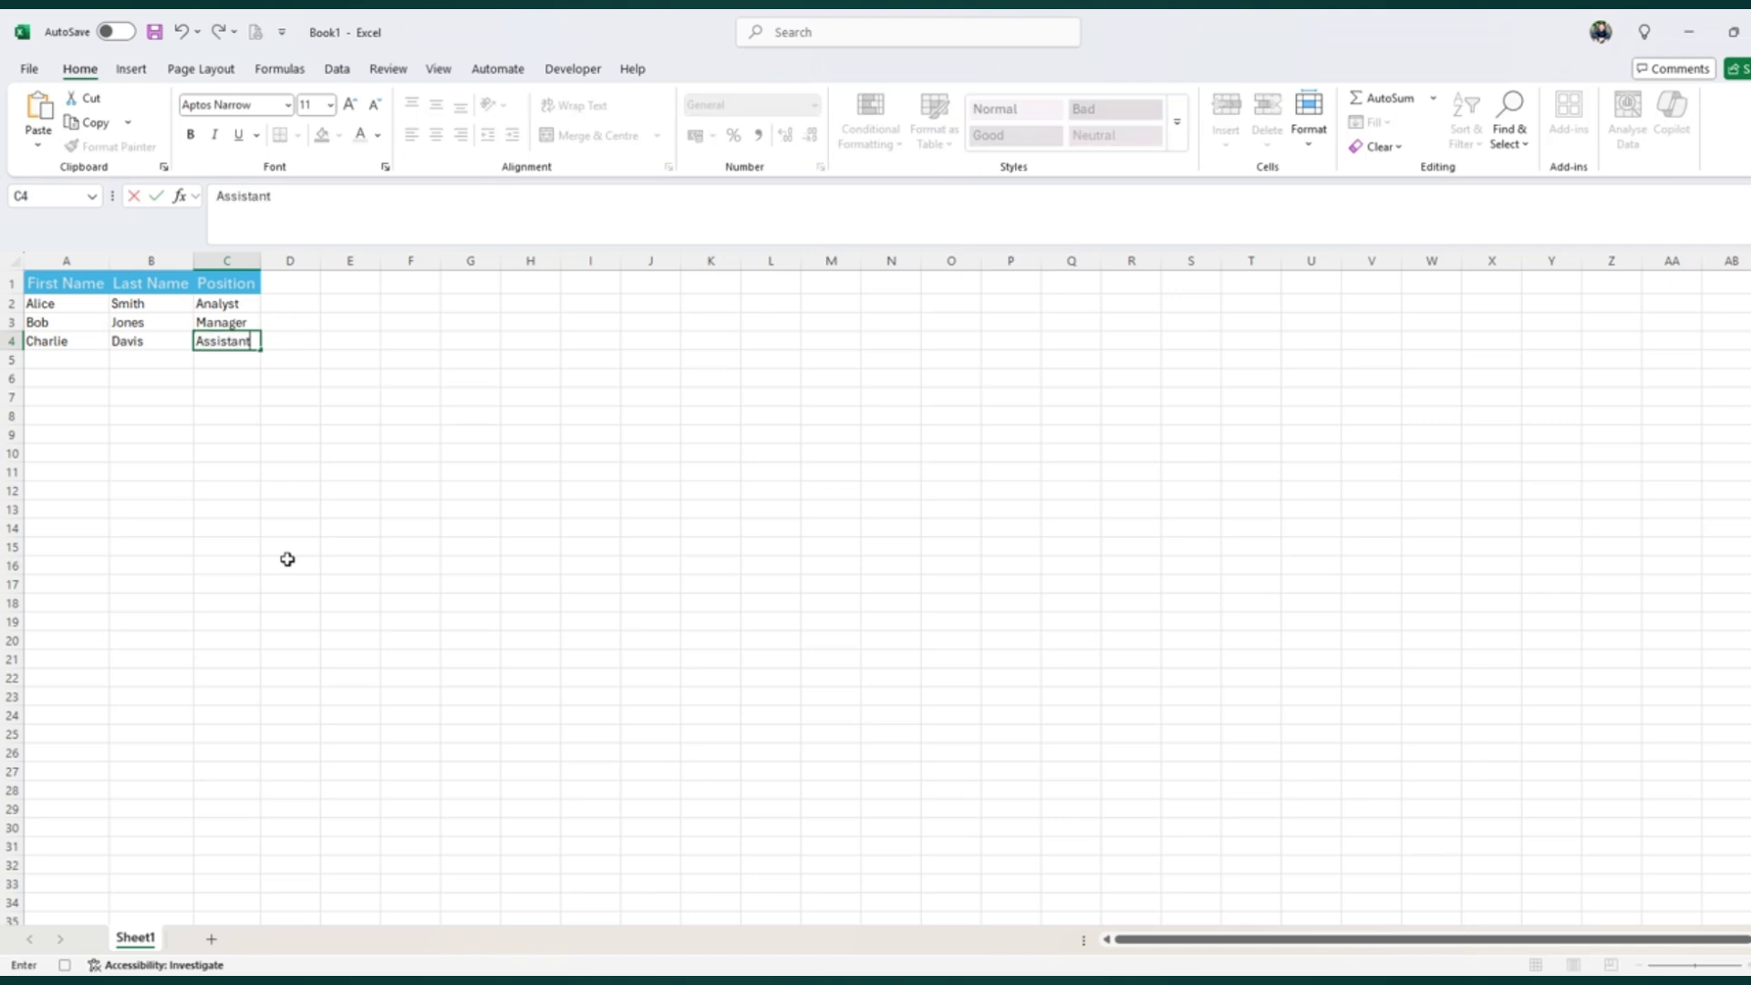
key(Return)
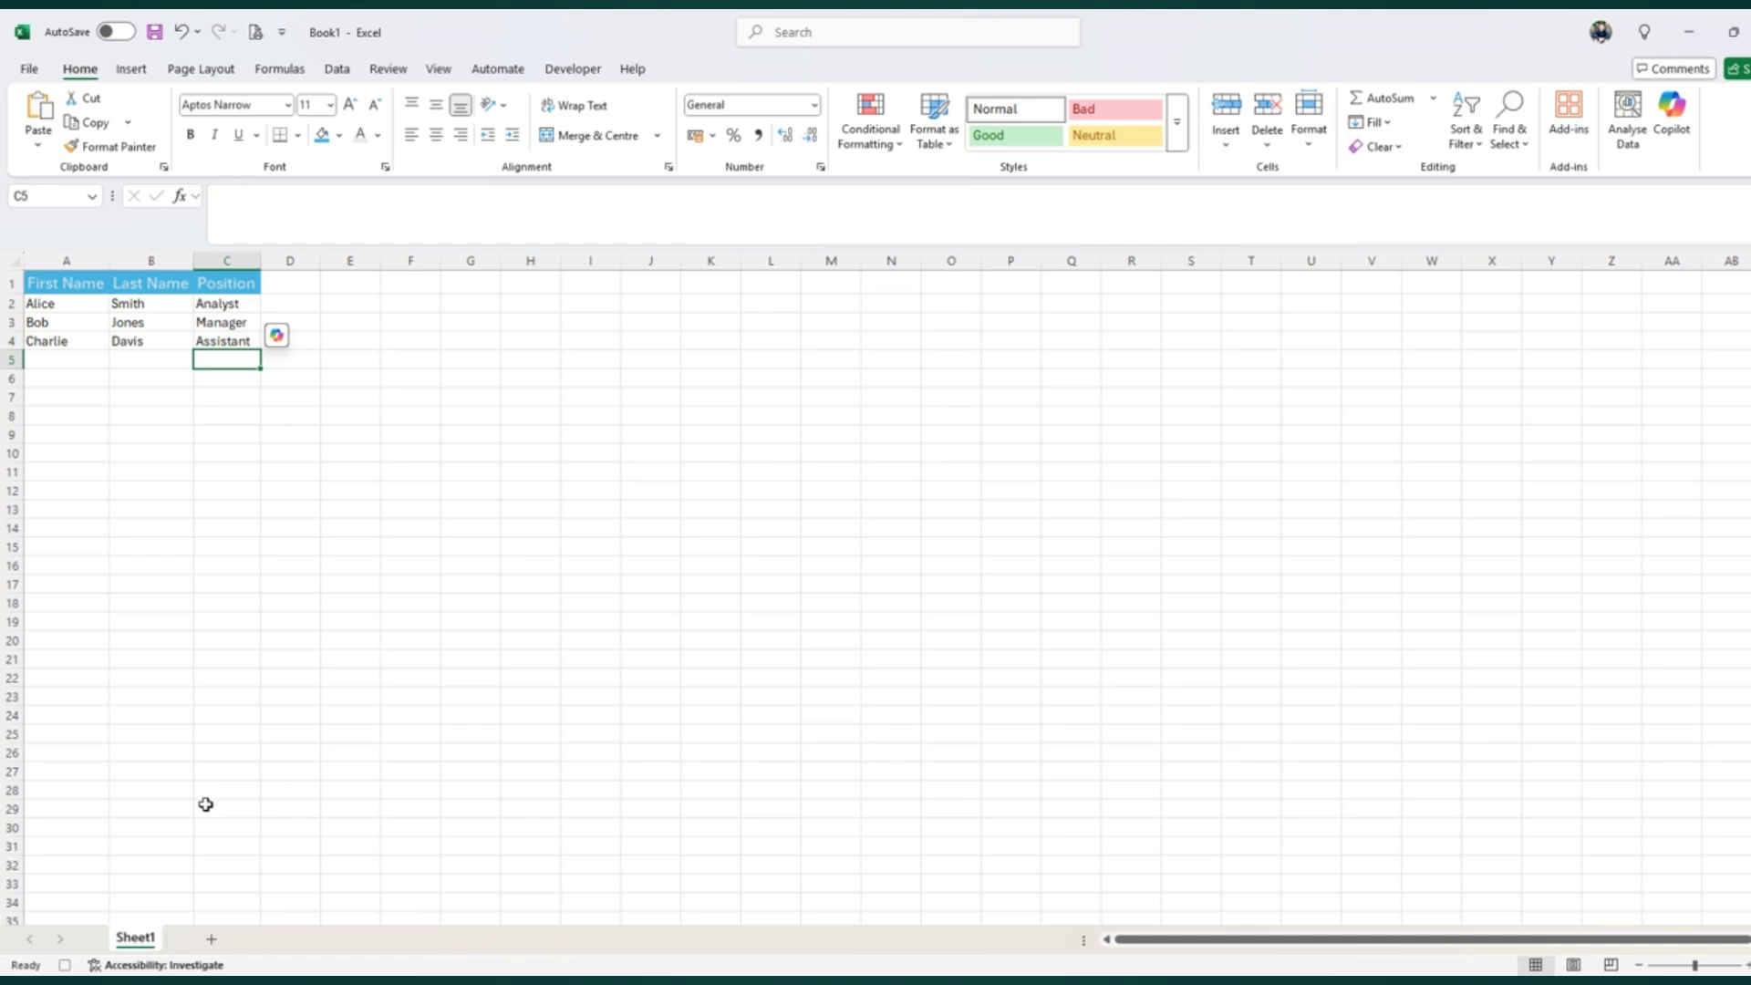
- Stop recording the Data macro, examine its generated code in the VBA editor, and return to the worksheet
click(69, 965)
click(924, 493)
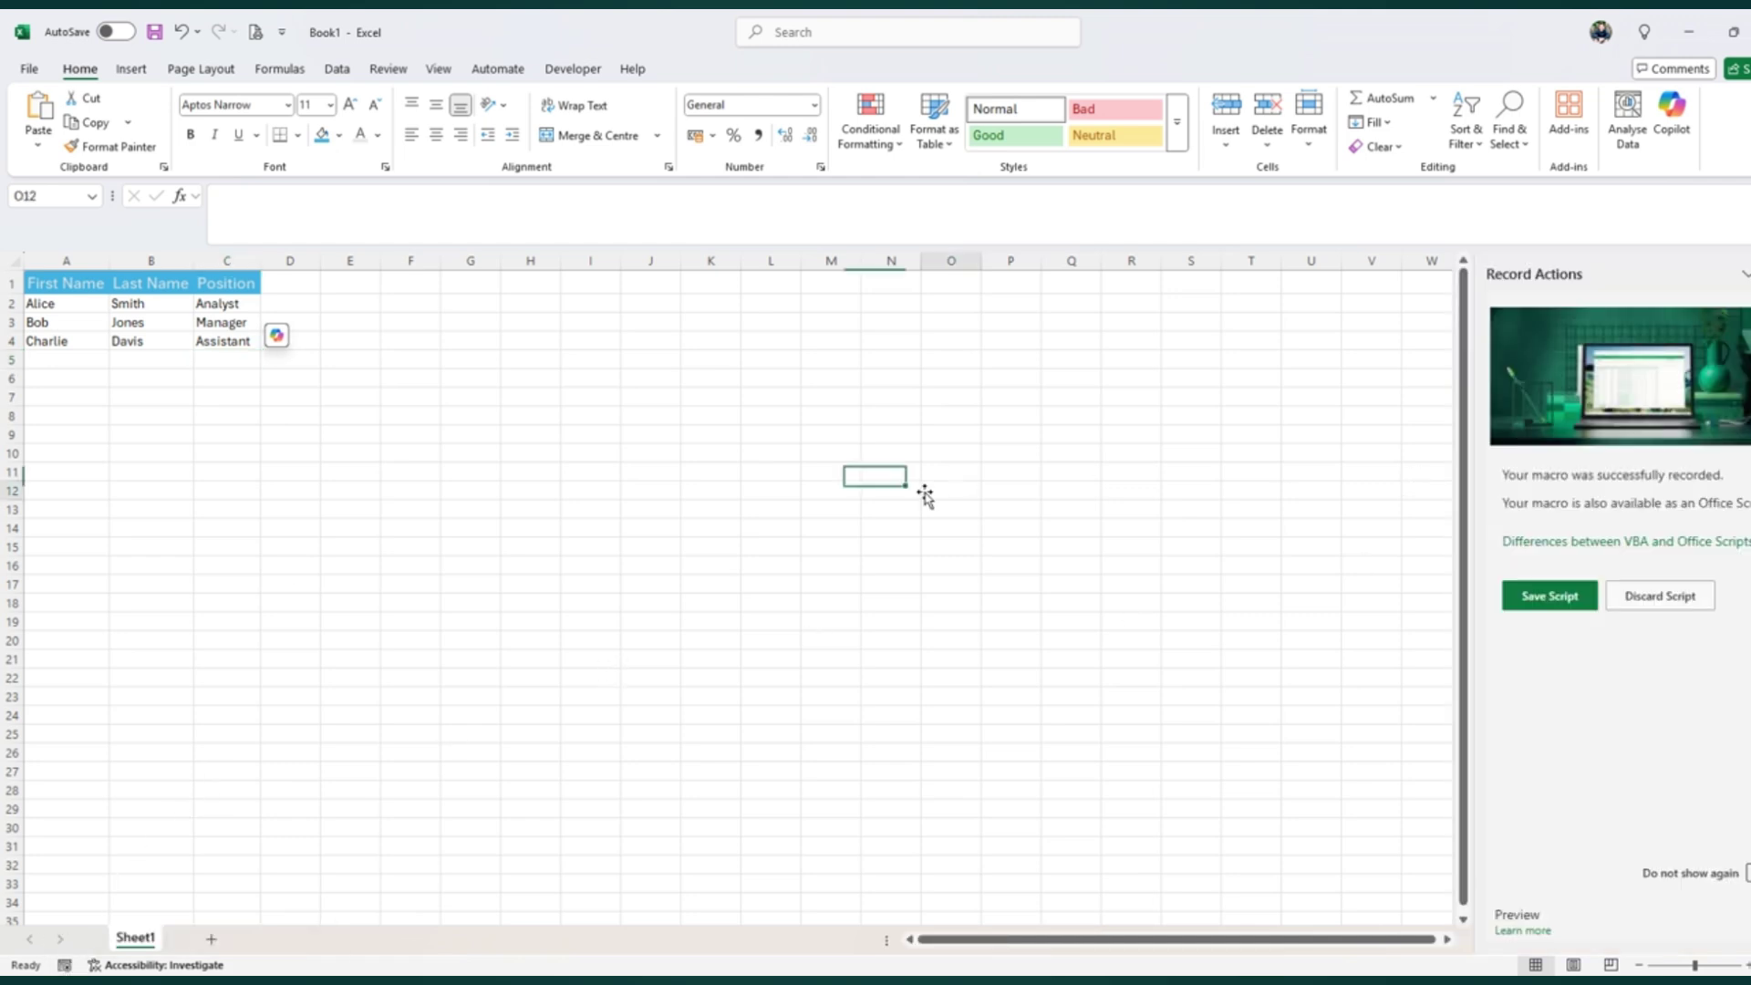
key(alt+F11)
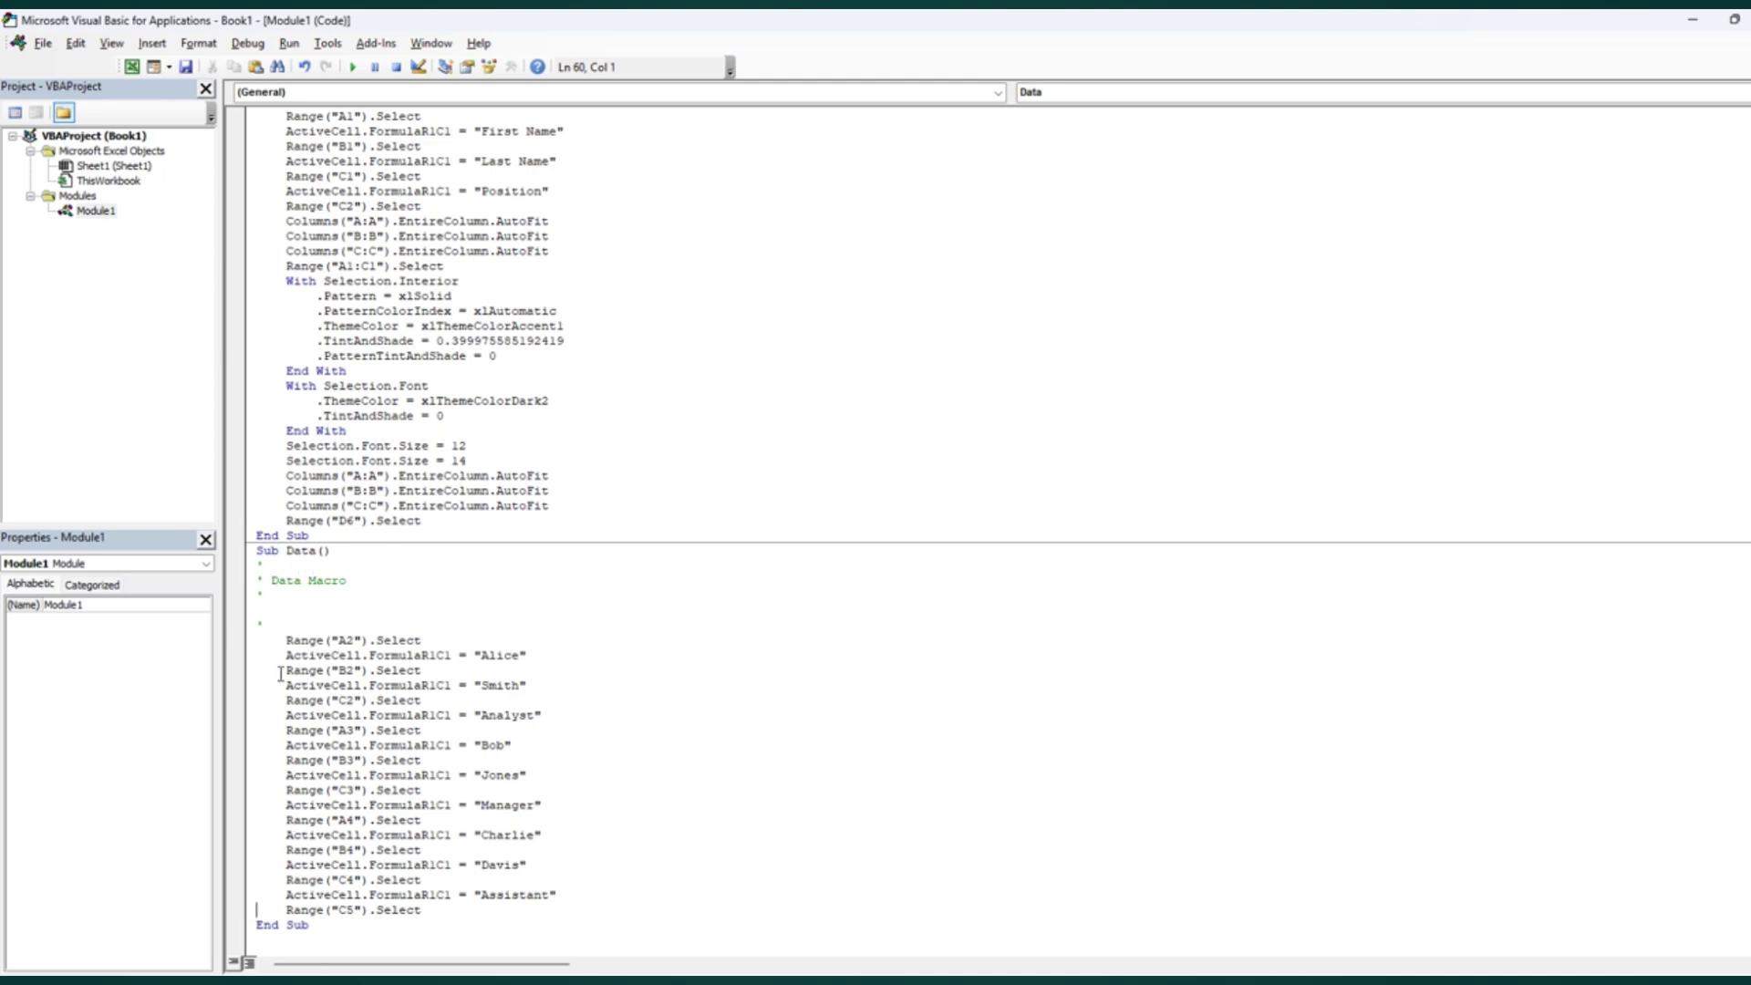
click(1692, 19)
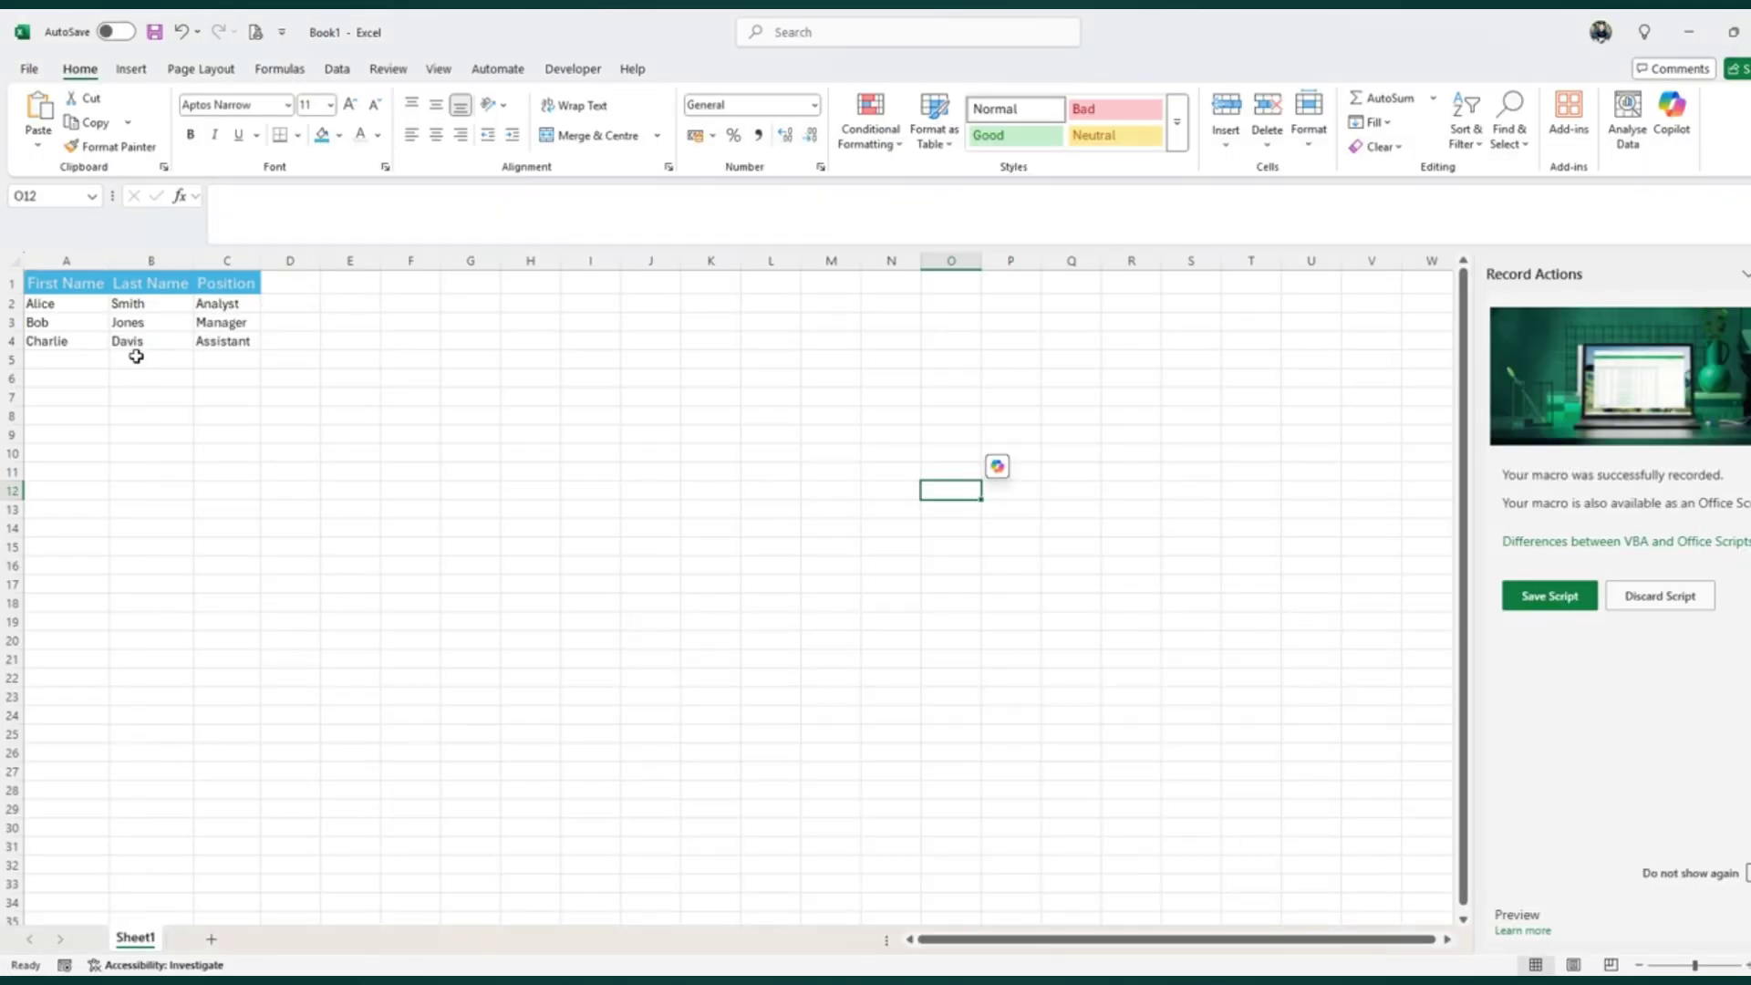
- Clear the three data rows in A2:C4, keeping the heading row
drag(226, 340, 51, 310)
key(Delete)
click(273, 441)
click(323, 383)
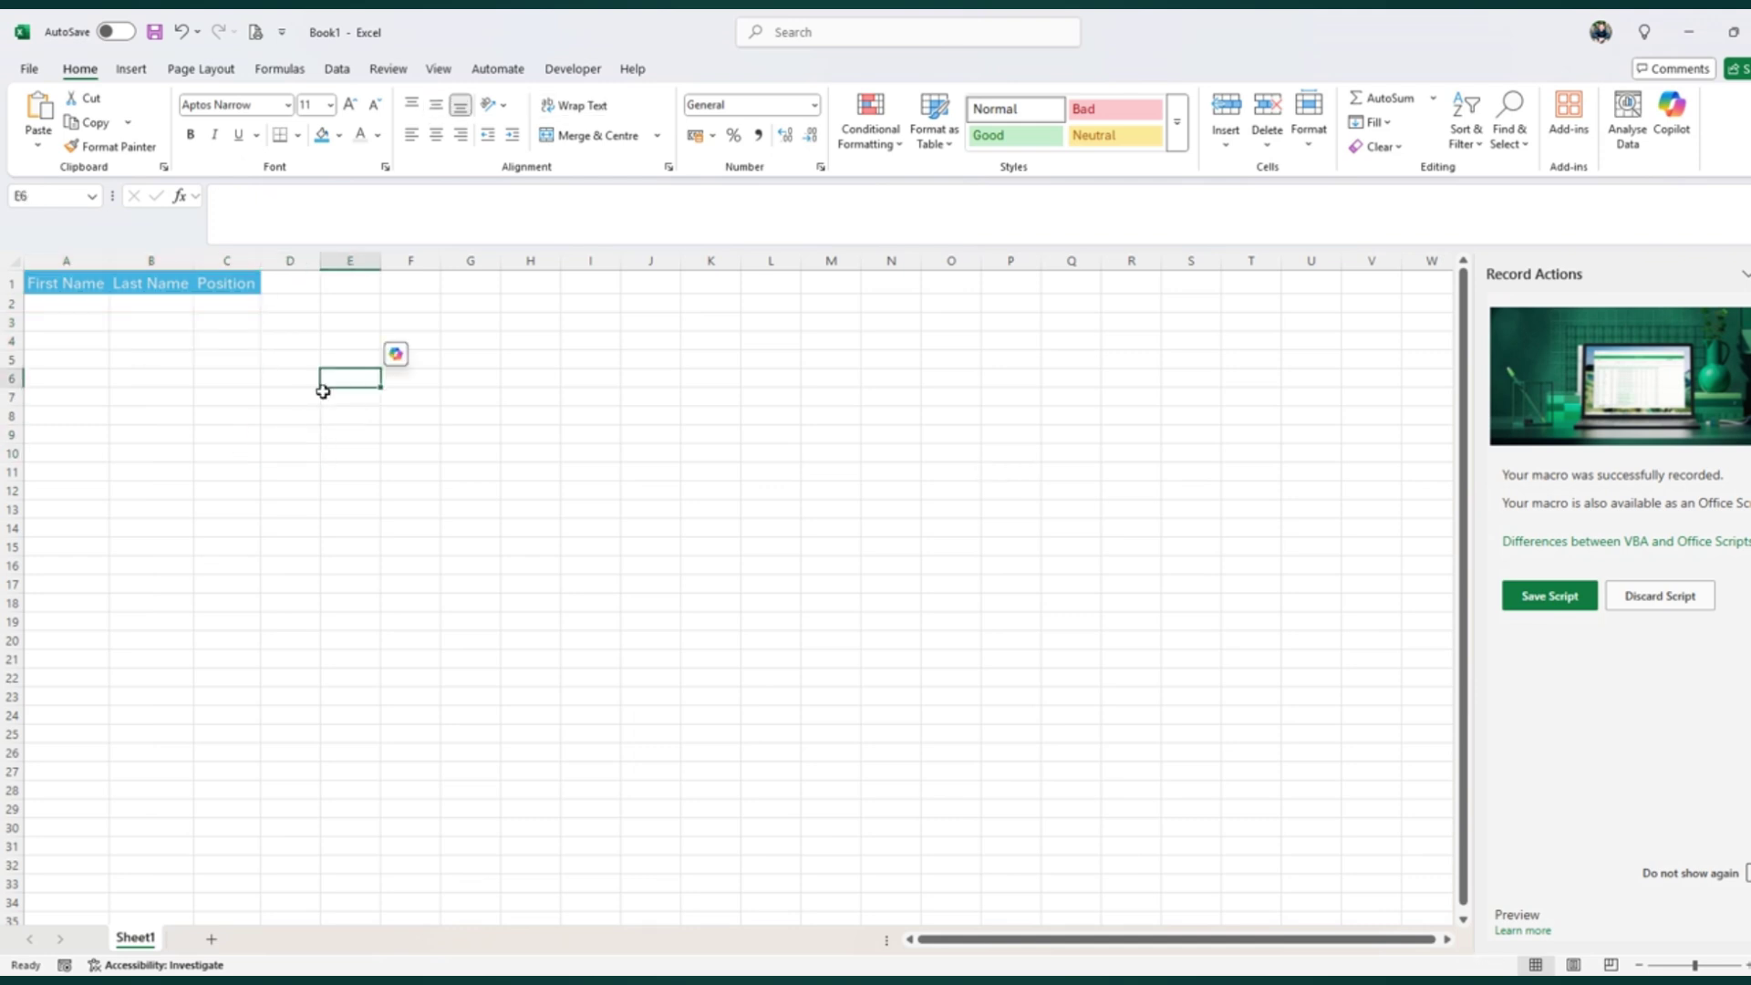
- Run the Data macro to refill the rows below the headings
click(565, 71)
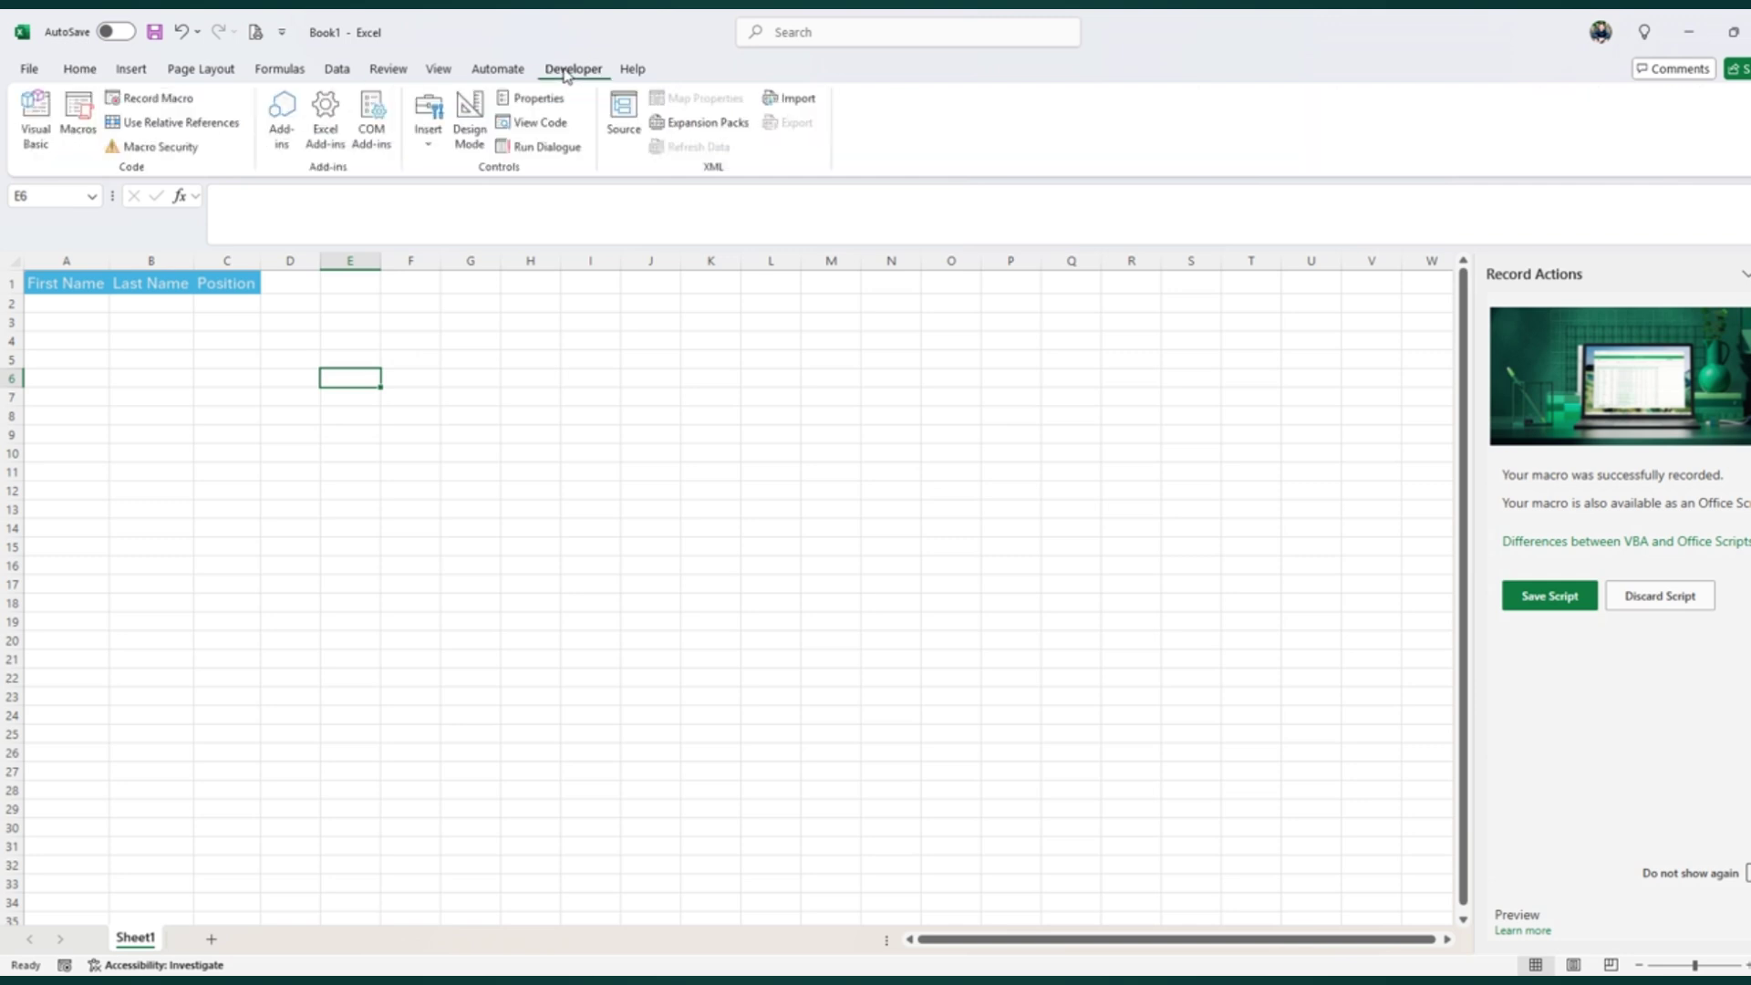
click(81, 133)
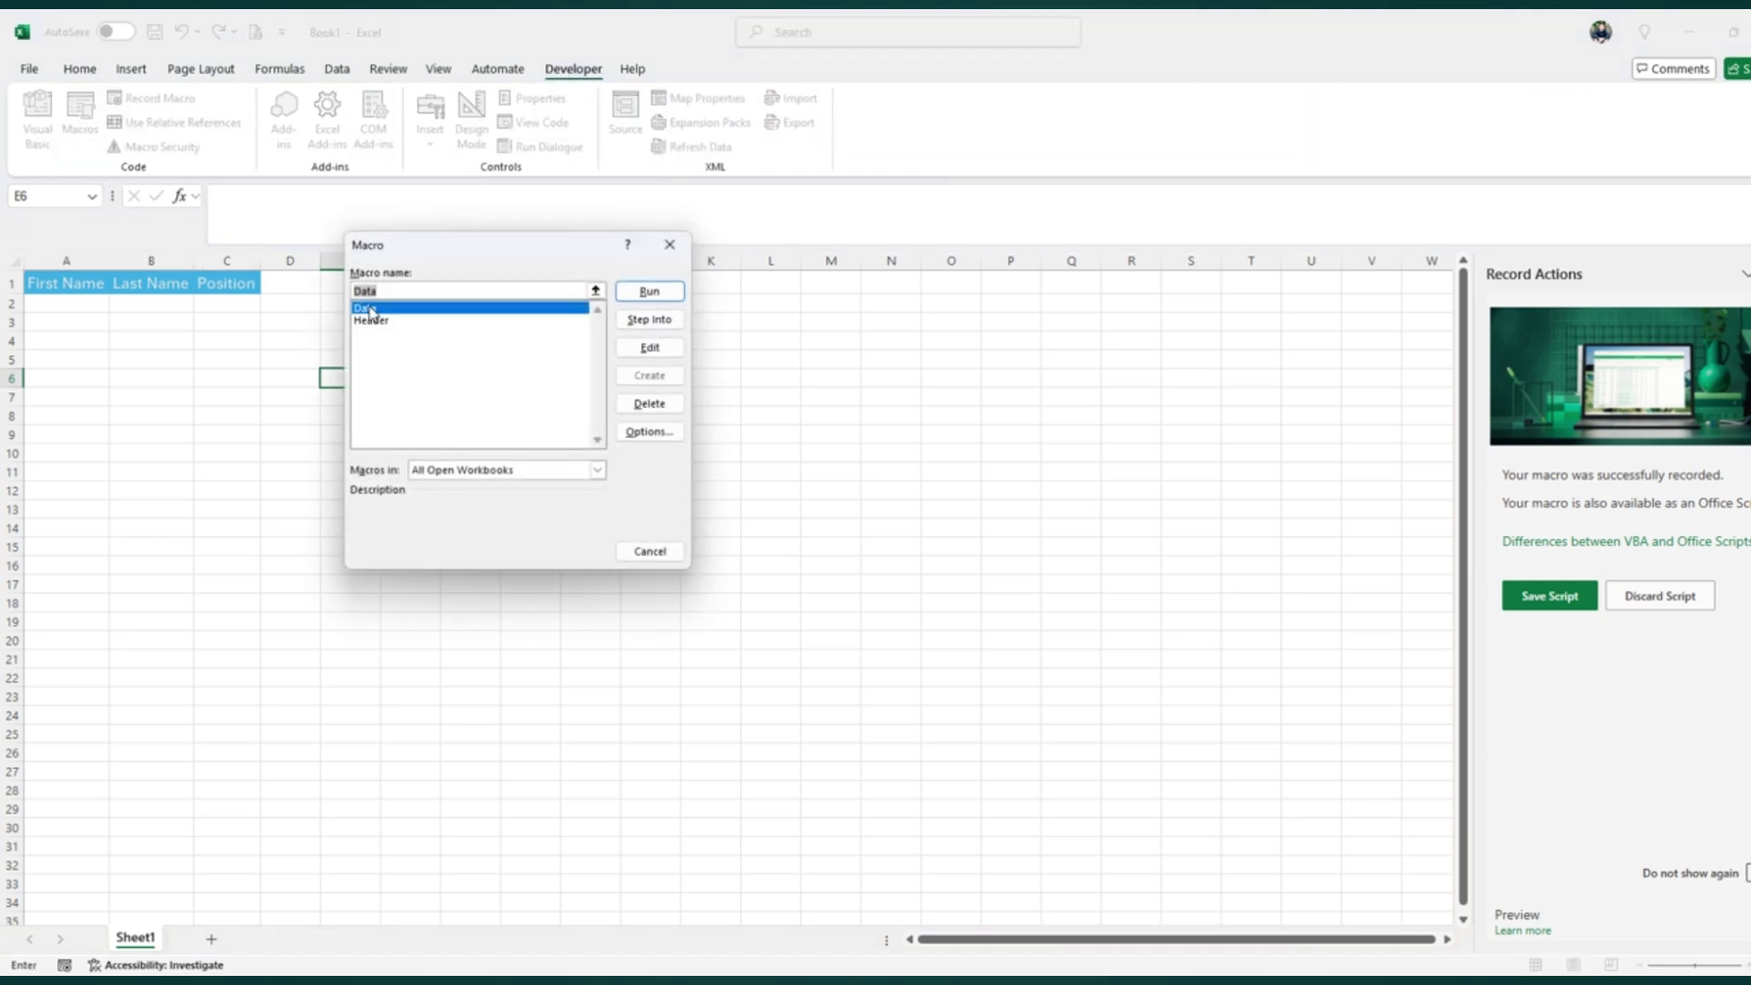
click(647, 292)
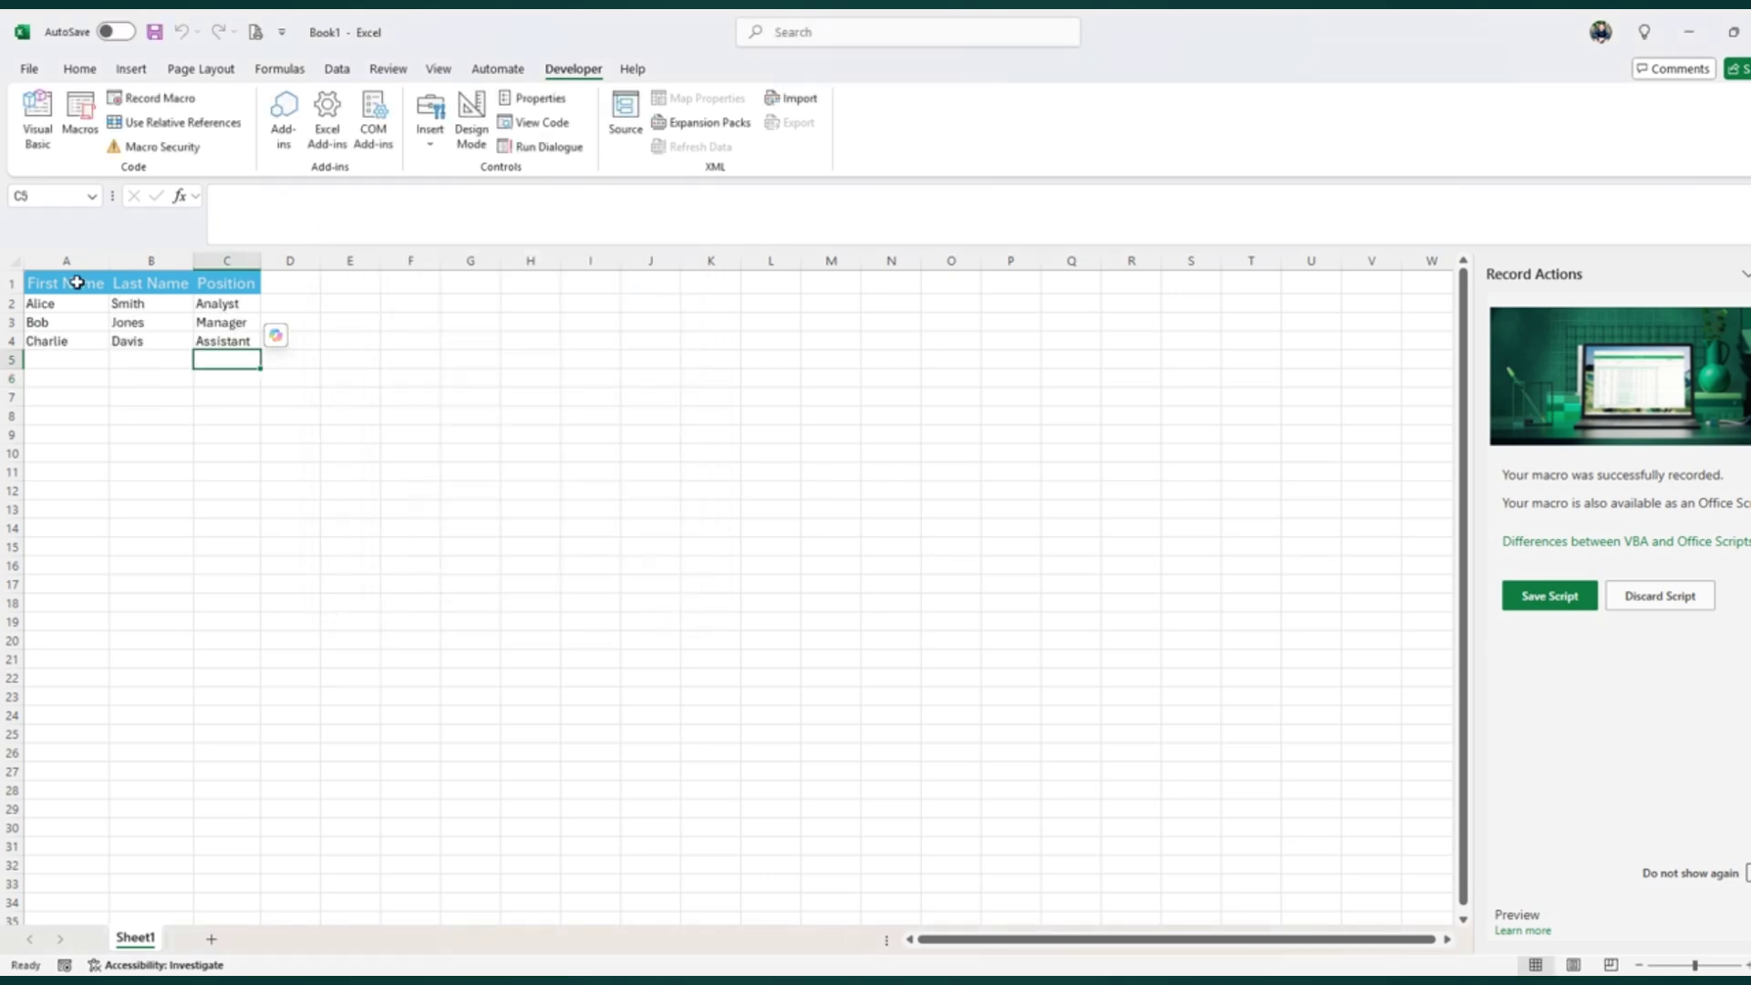
click(350, 473)
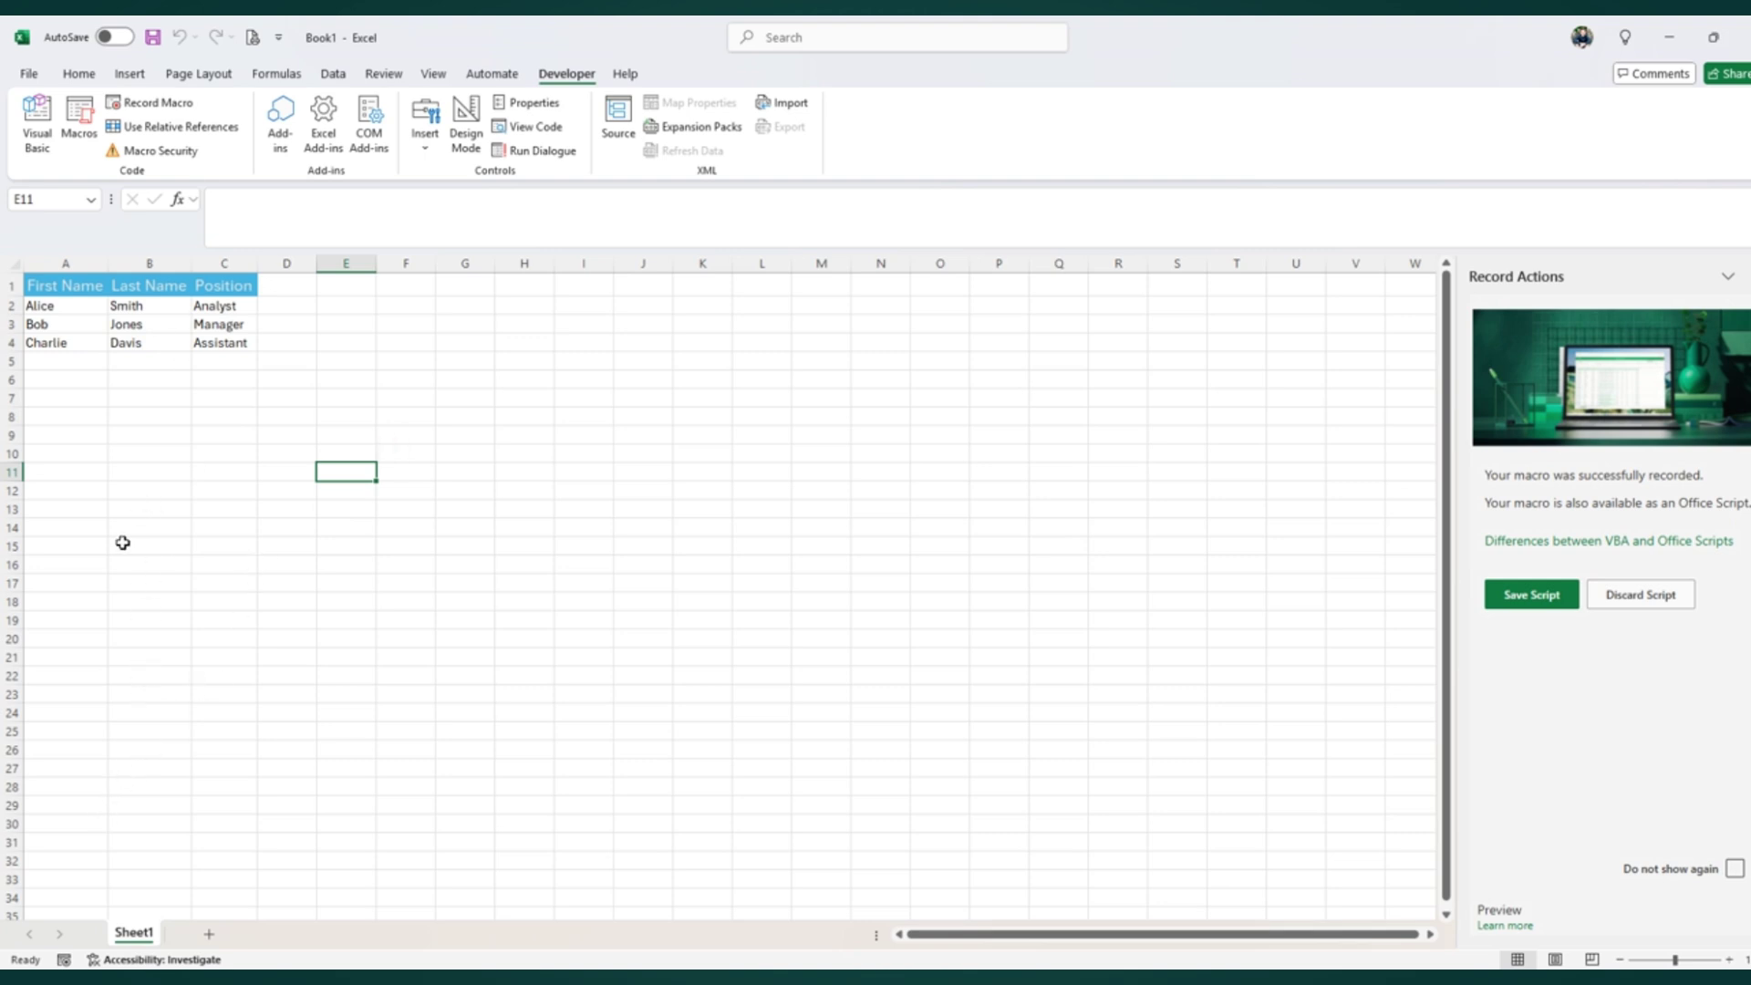
- Start recording a third macro named Border, stored in this workbook without a shortcut key
click(64, 959)
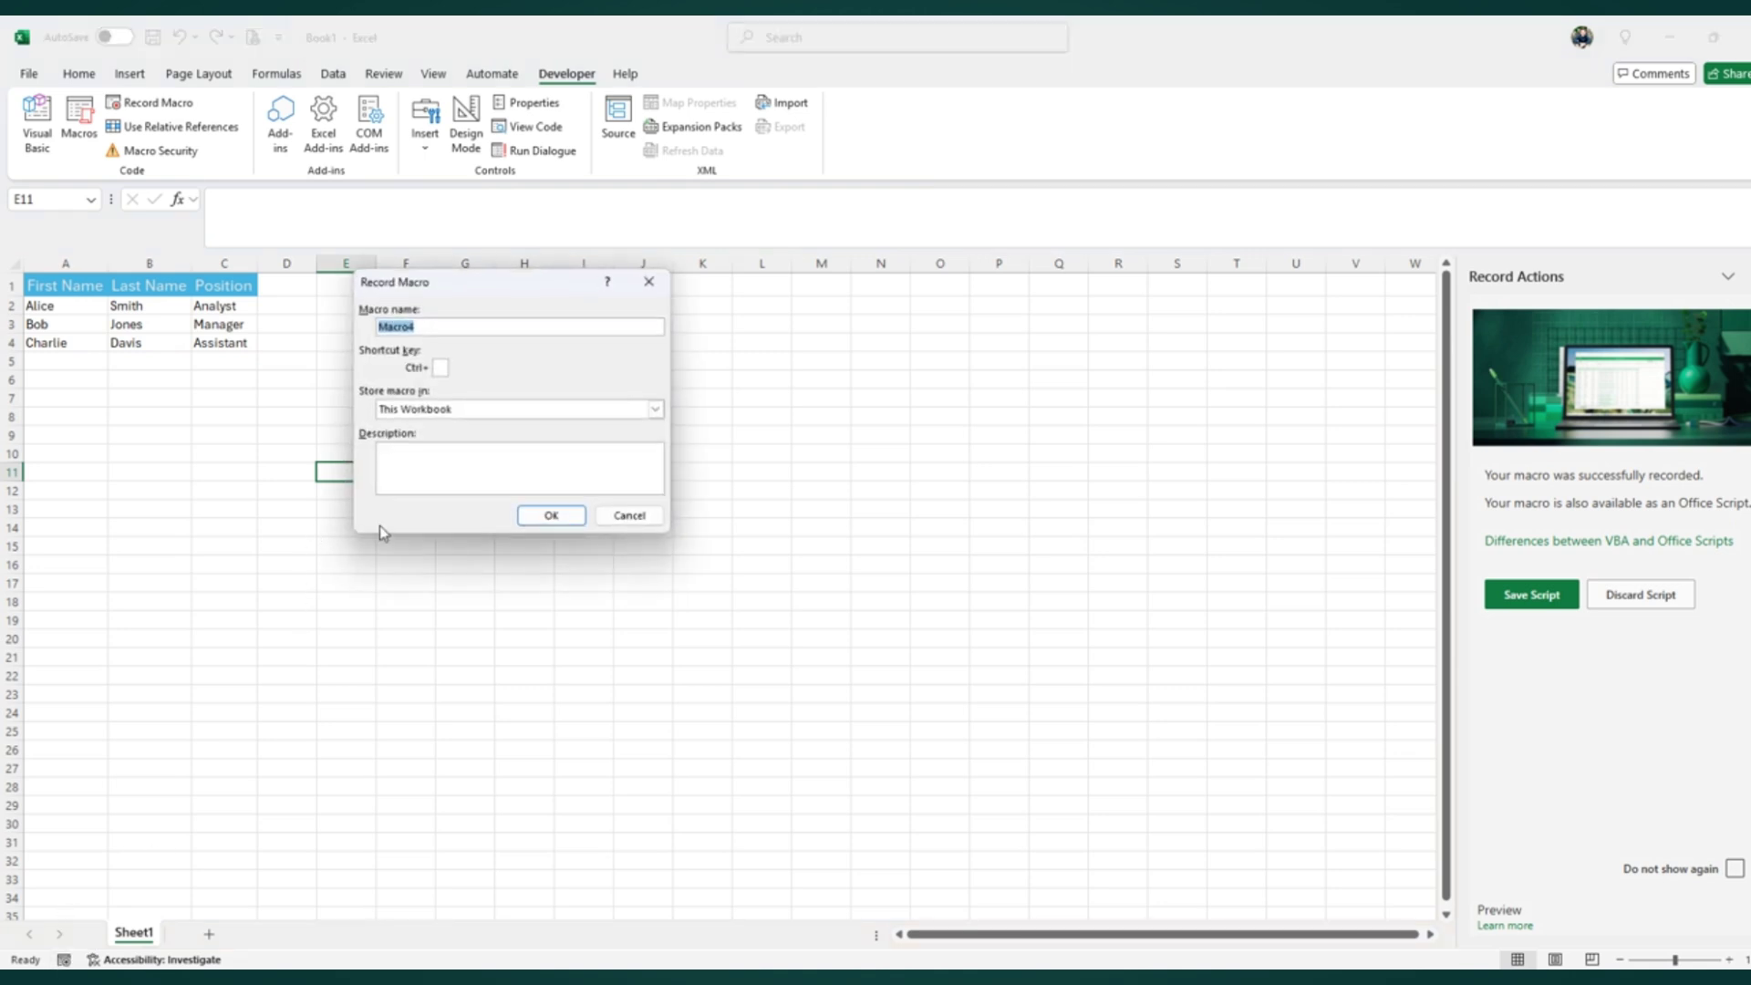
text(Border)
click(550, 517)
- Apply All Borders to the table range A1:C4 and stop recording the Border macro
drag(227, 342, 55, 285)
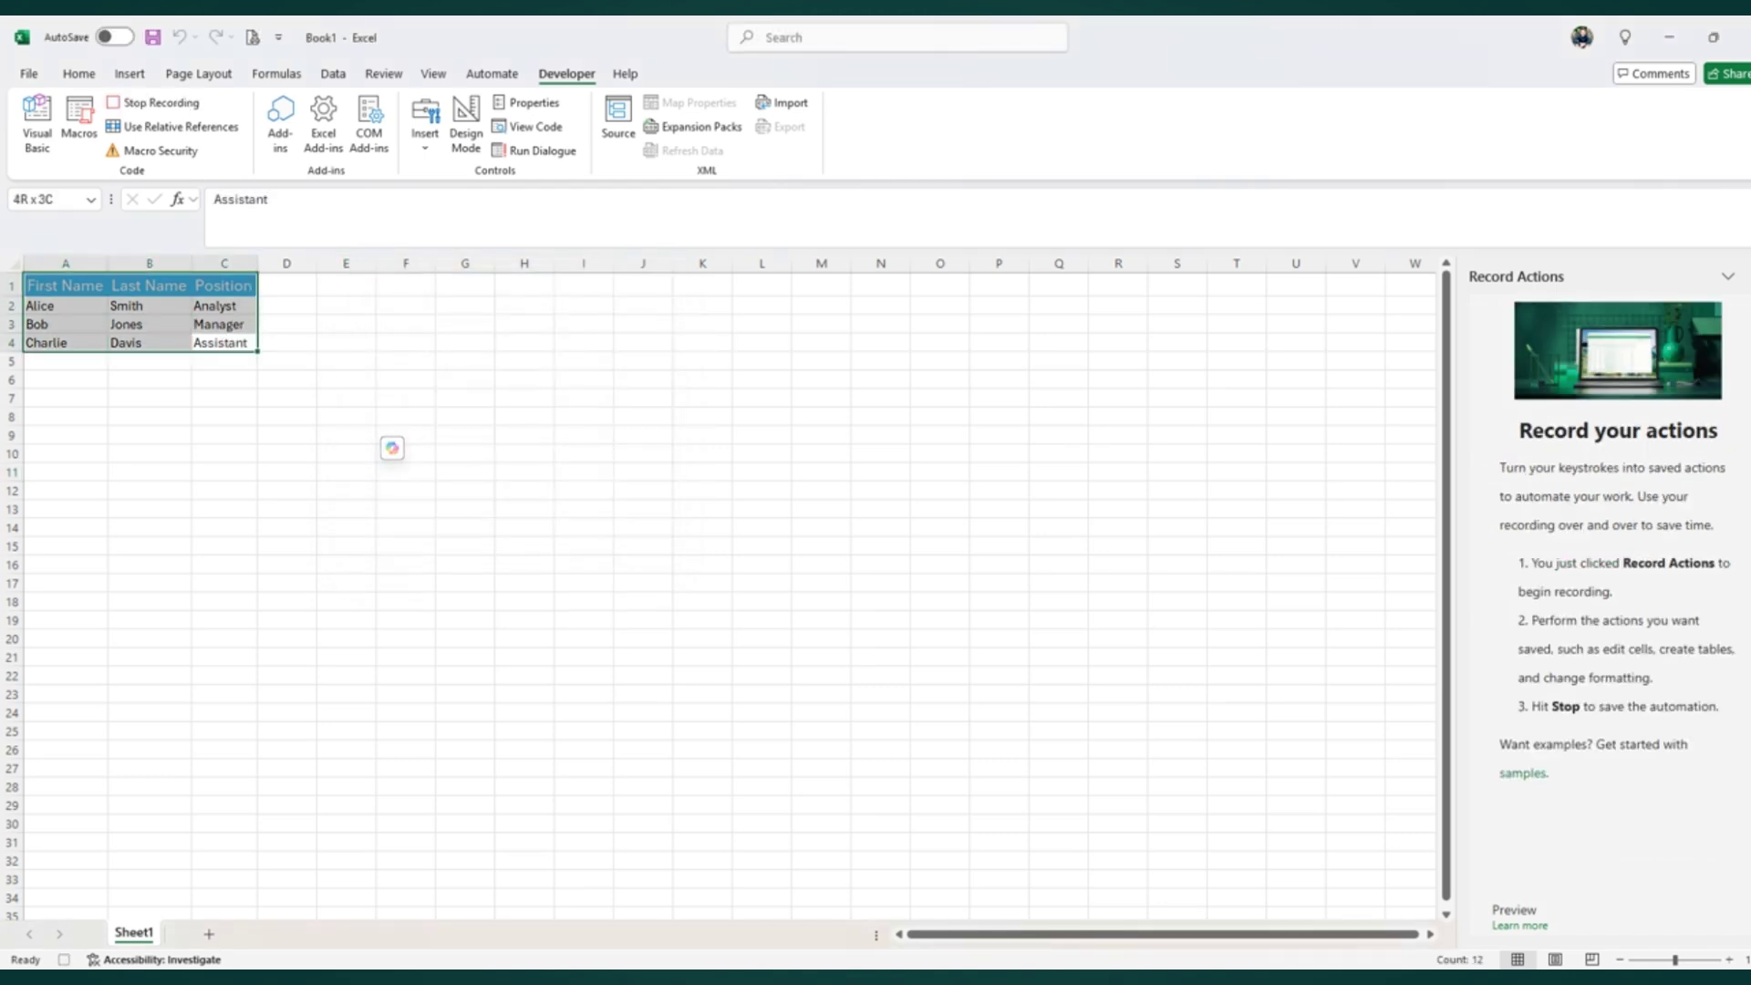
click(79, 74)
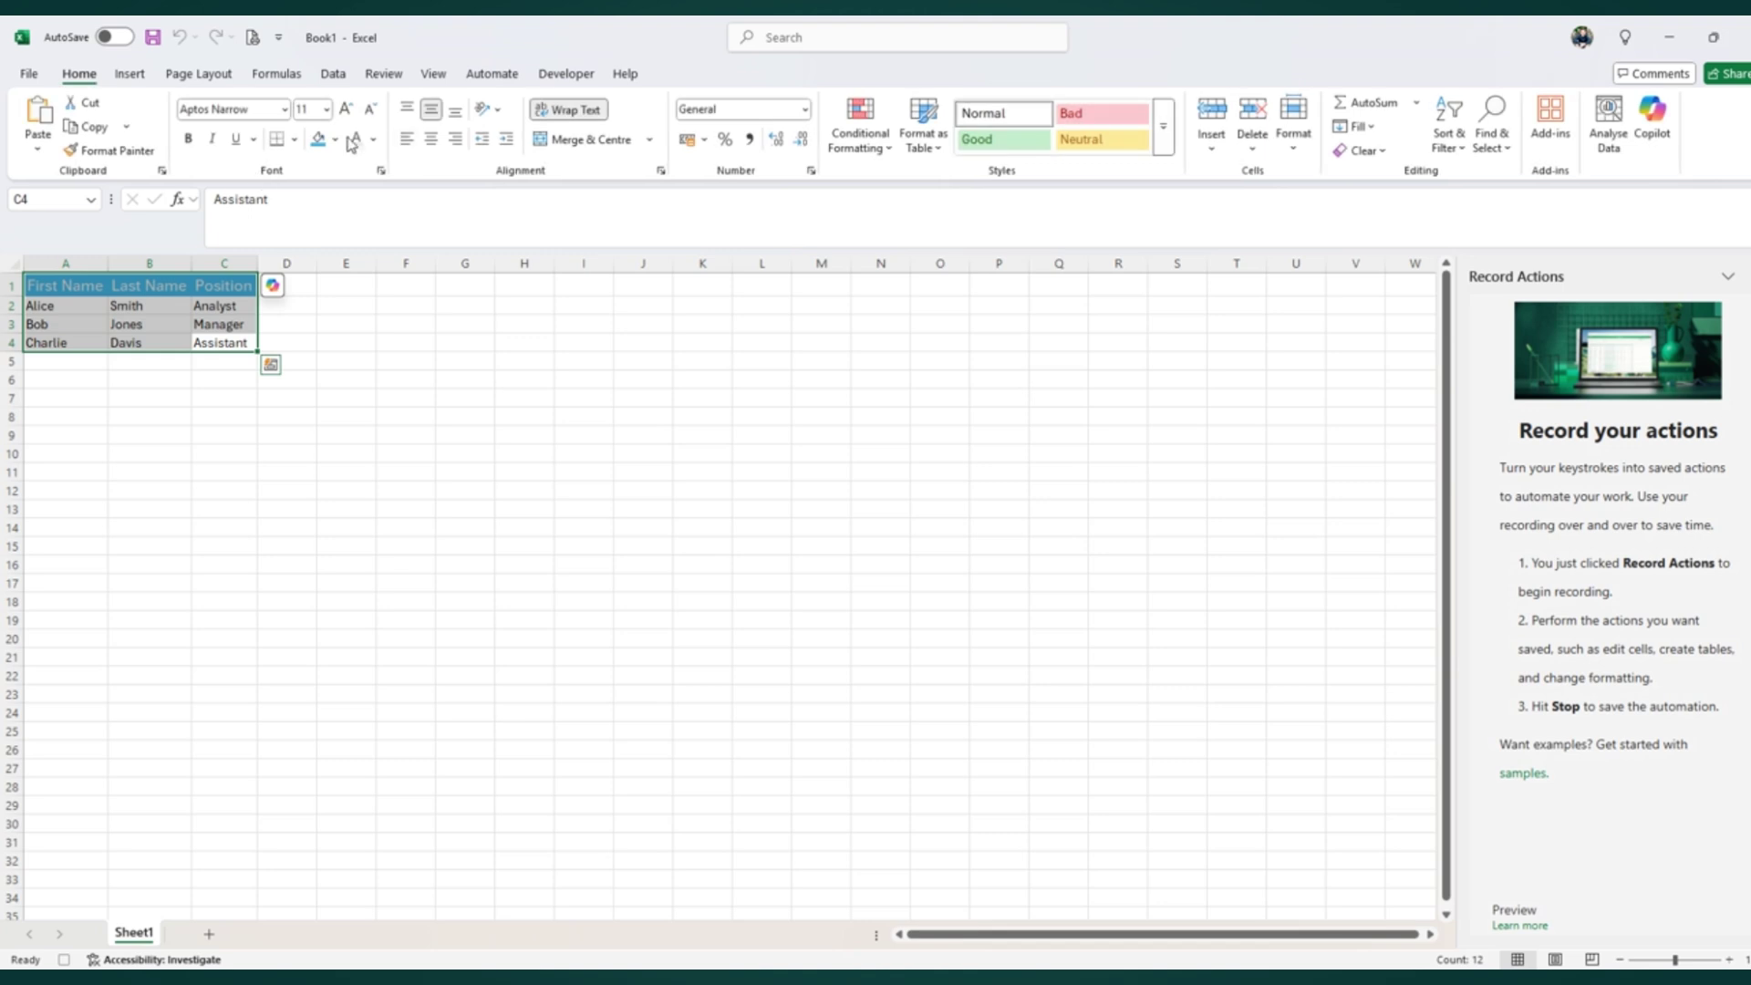
click(294, 138)
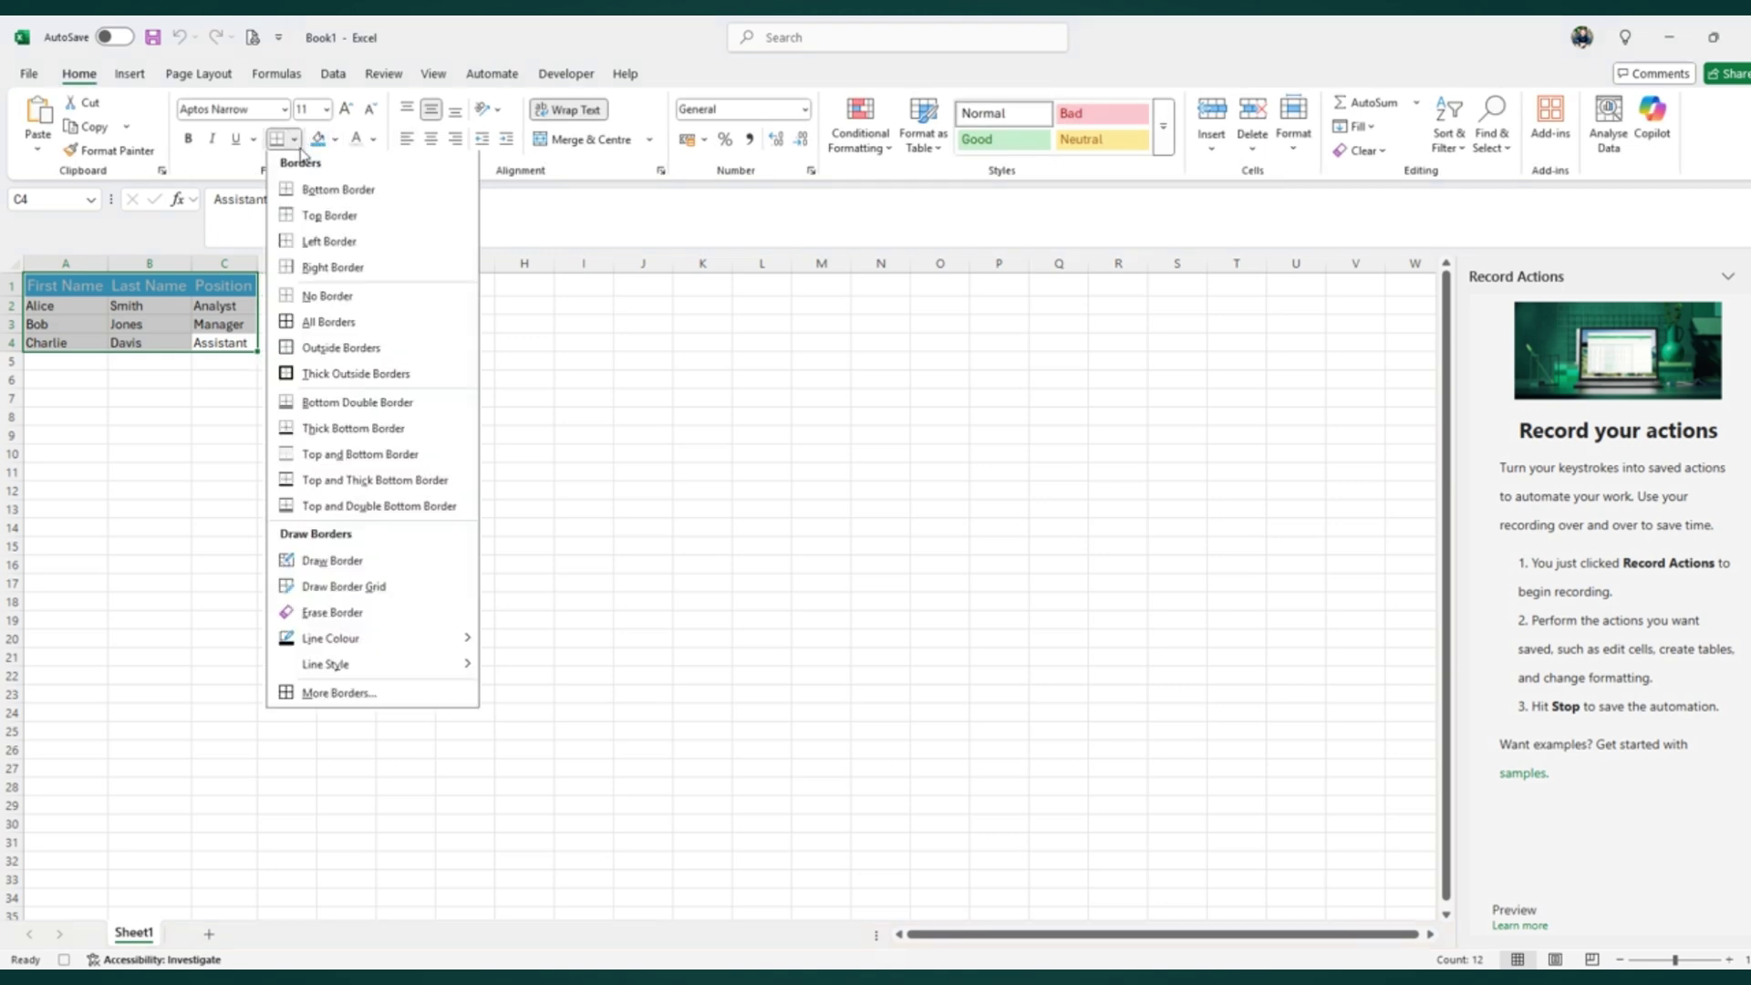
click(327, 324)
click(369, 434)
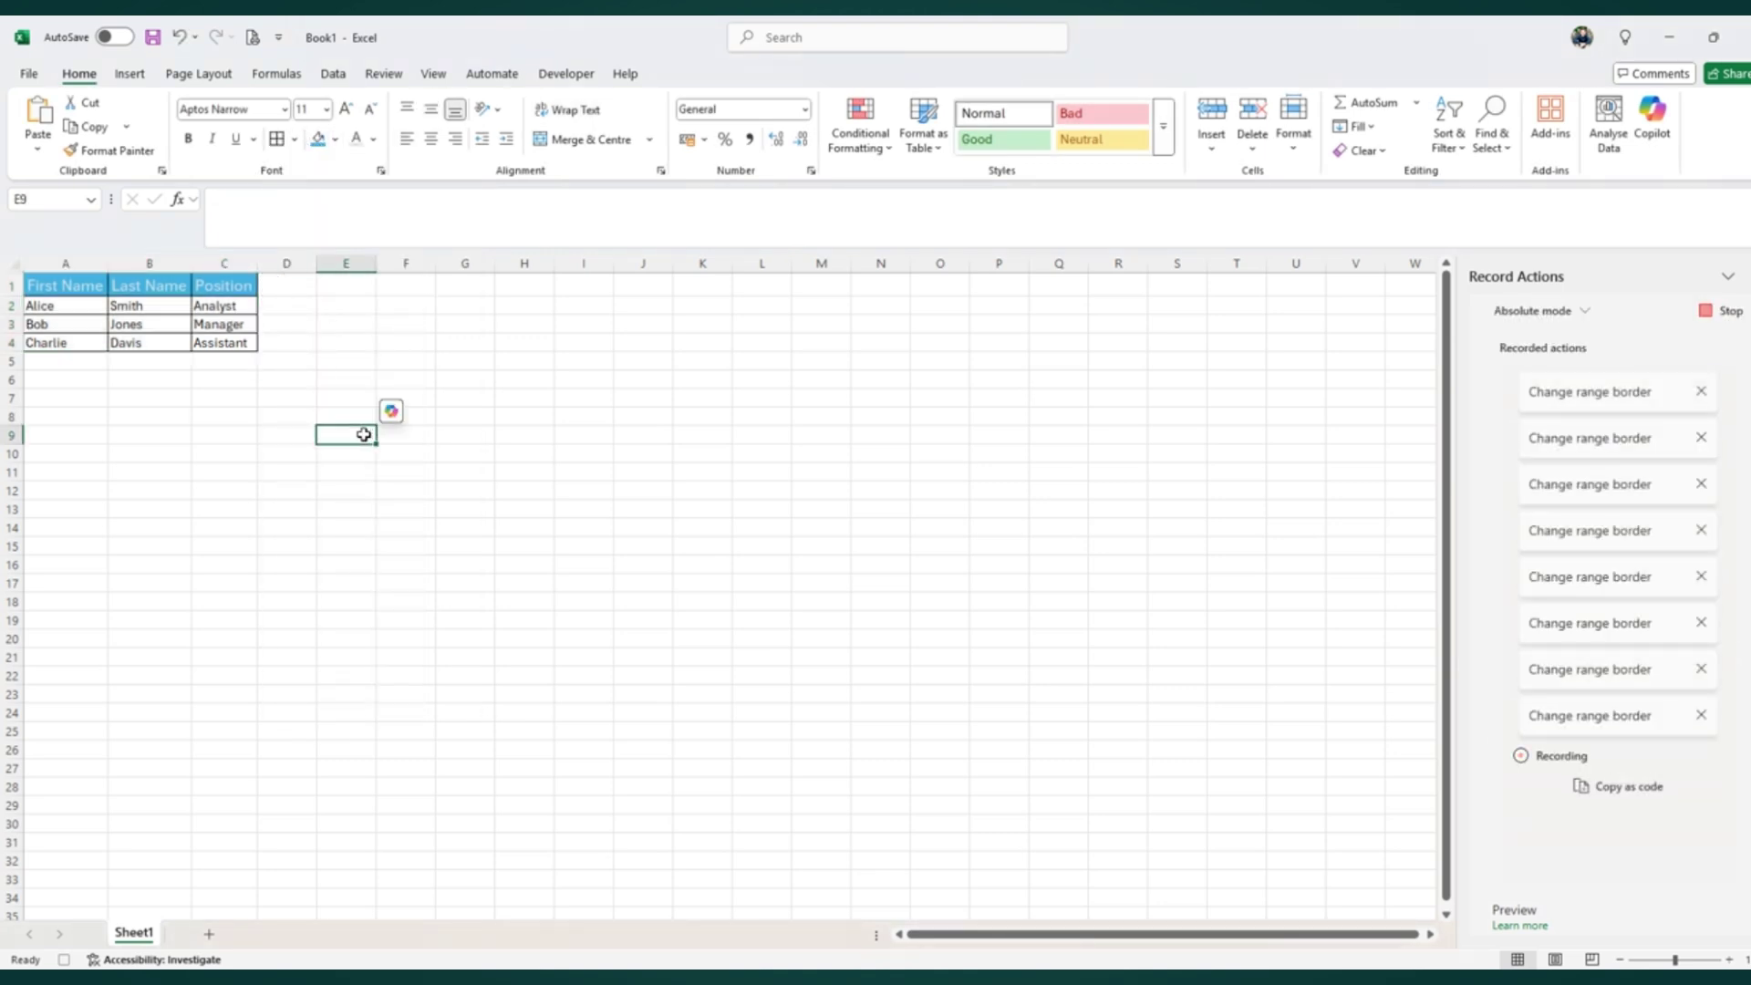
click(64, 959)
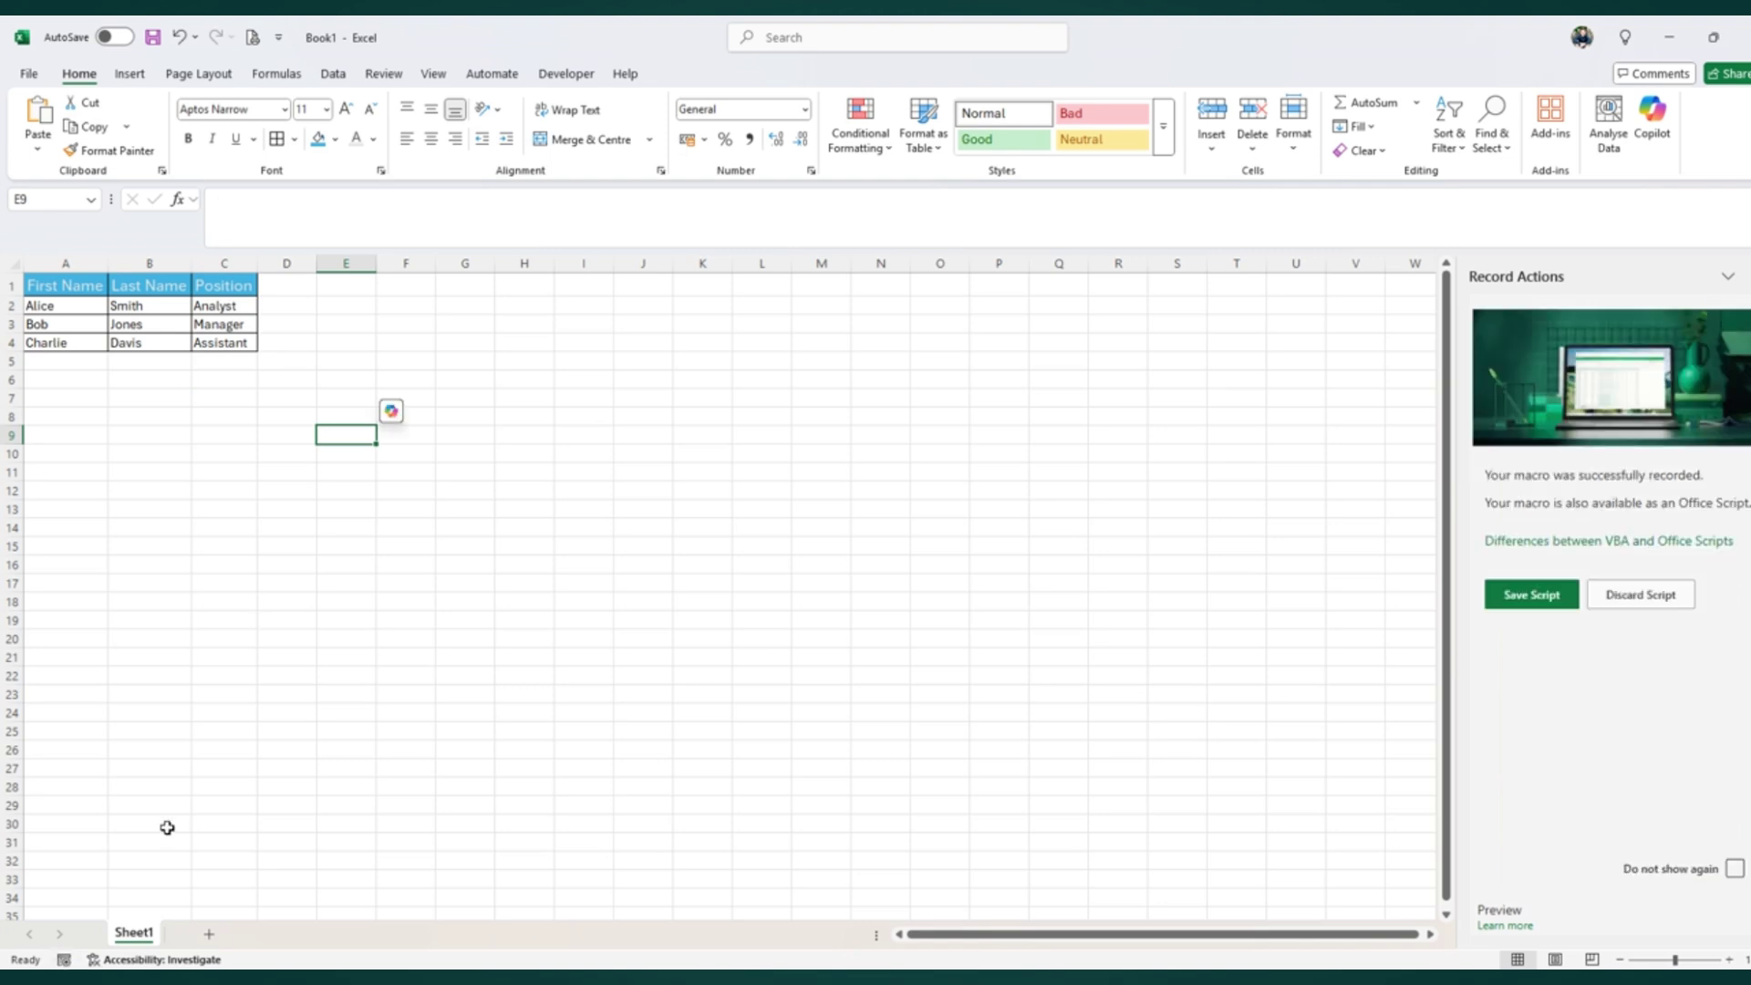
- Examine the generated Border code in the VBA editor and return to the worksheet
key(alt+F11)
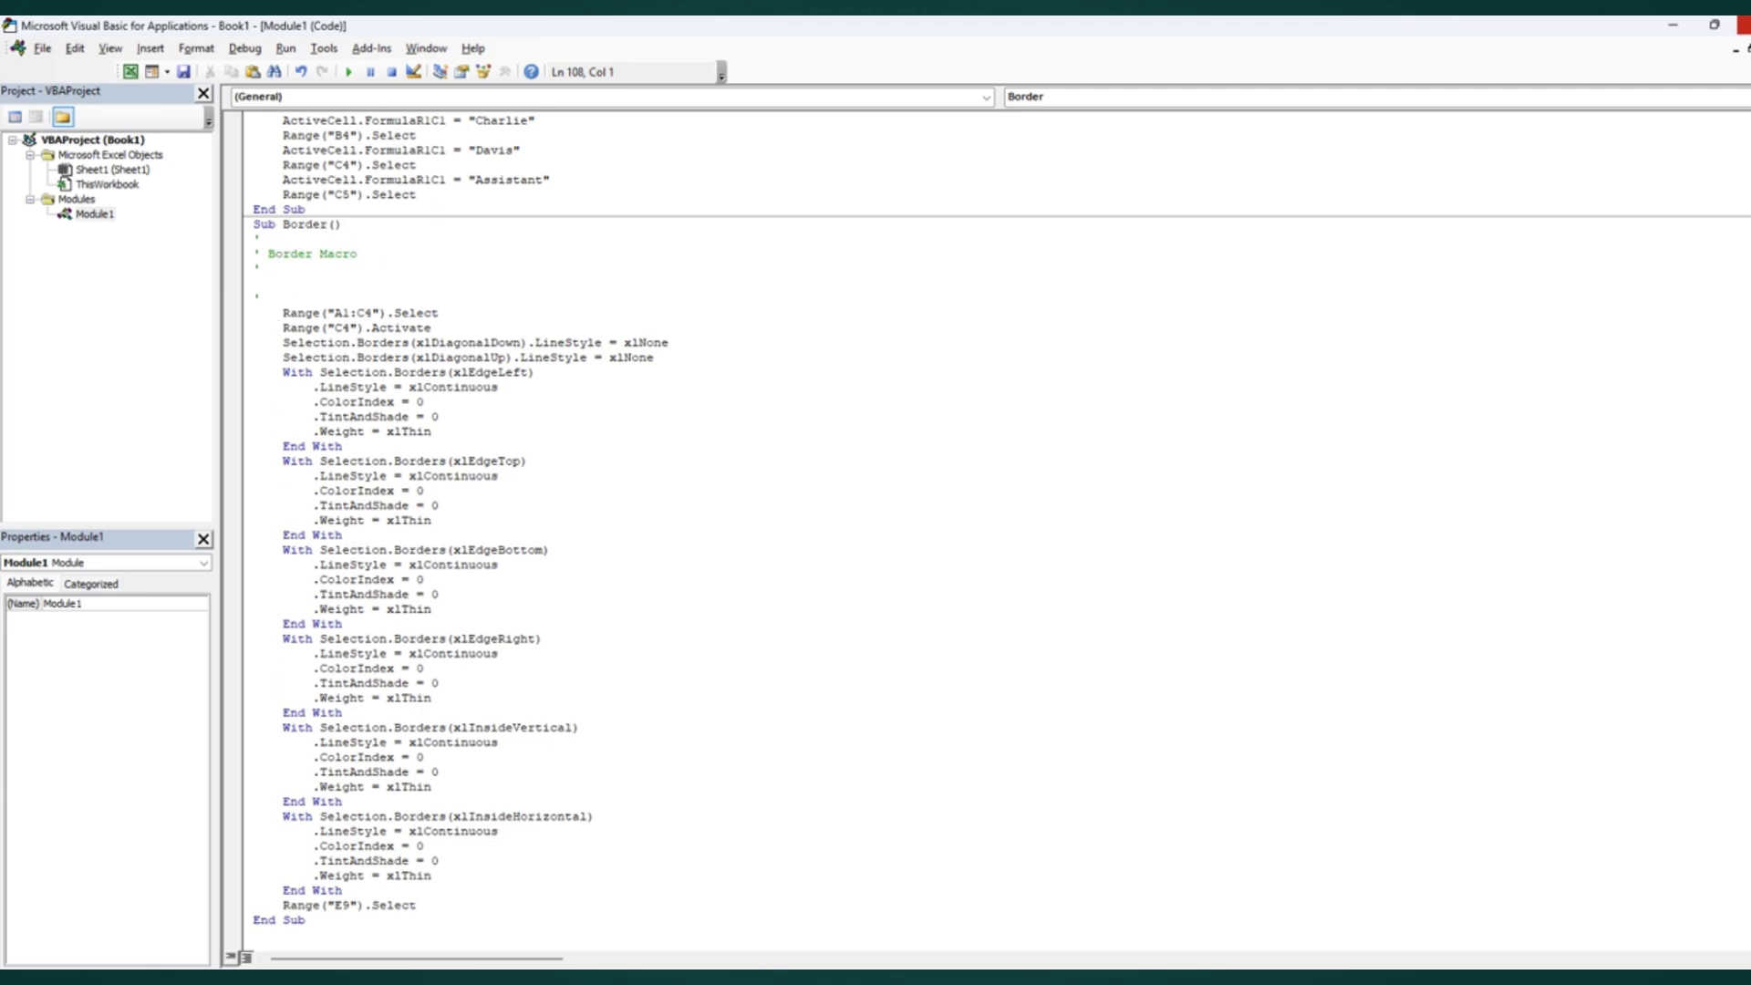
key(alt+F11)
click(474, 449)
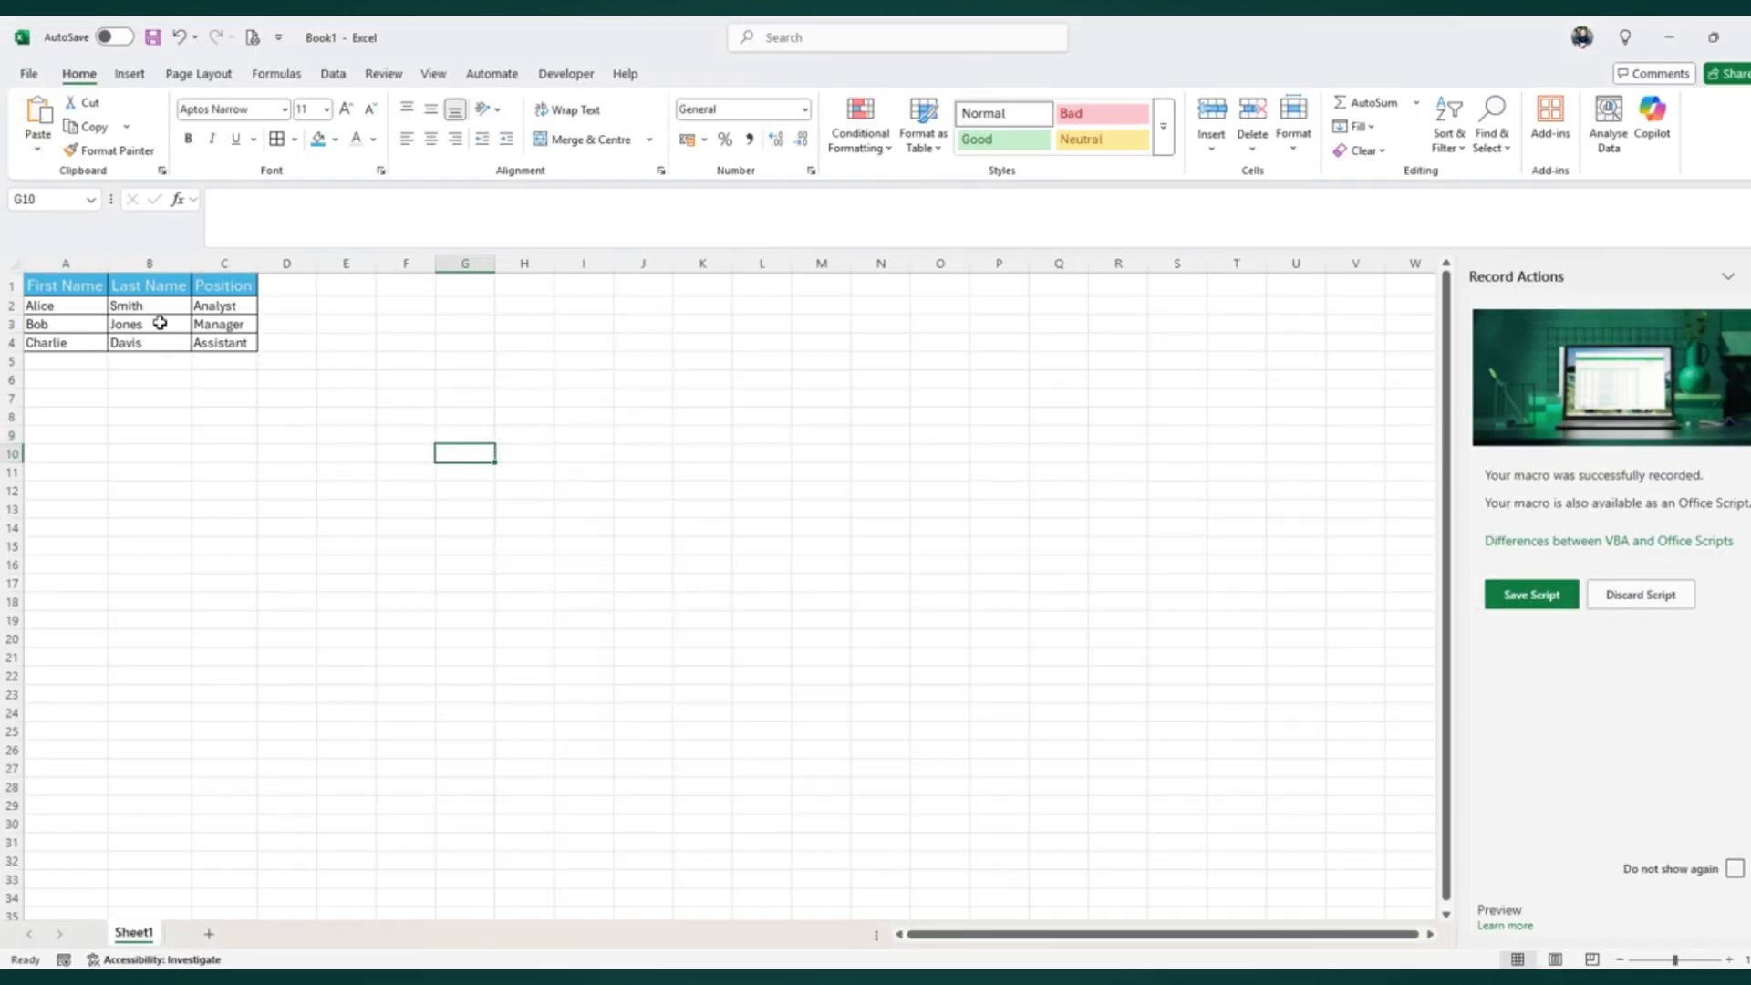
- Delete columns A to D to get an empty worksheet with default column widths
click(64, 264)
drag(286, 259, 304, 254)
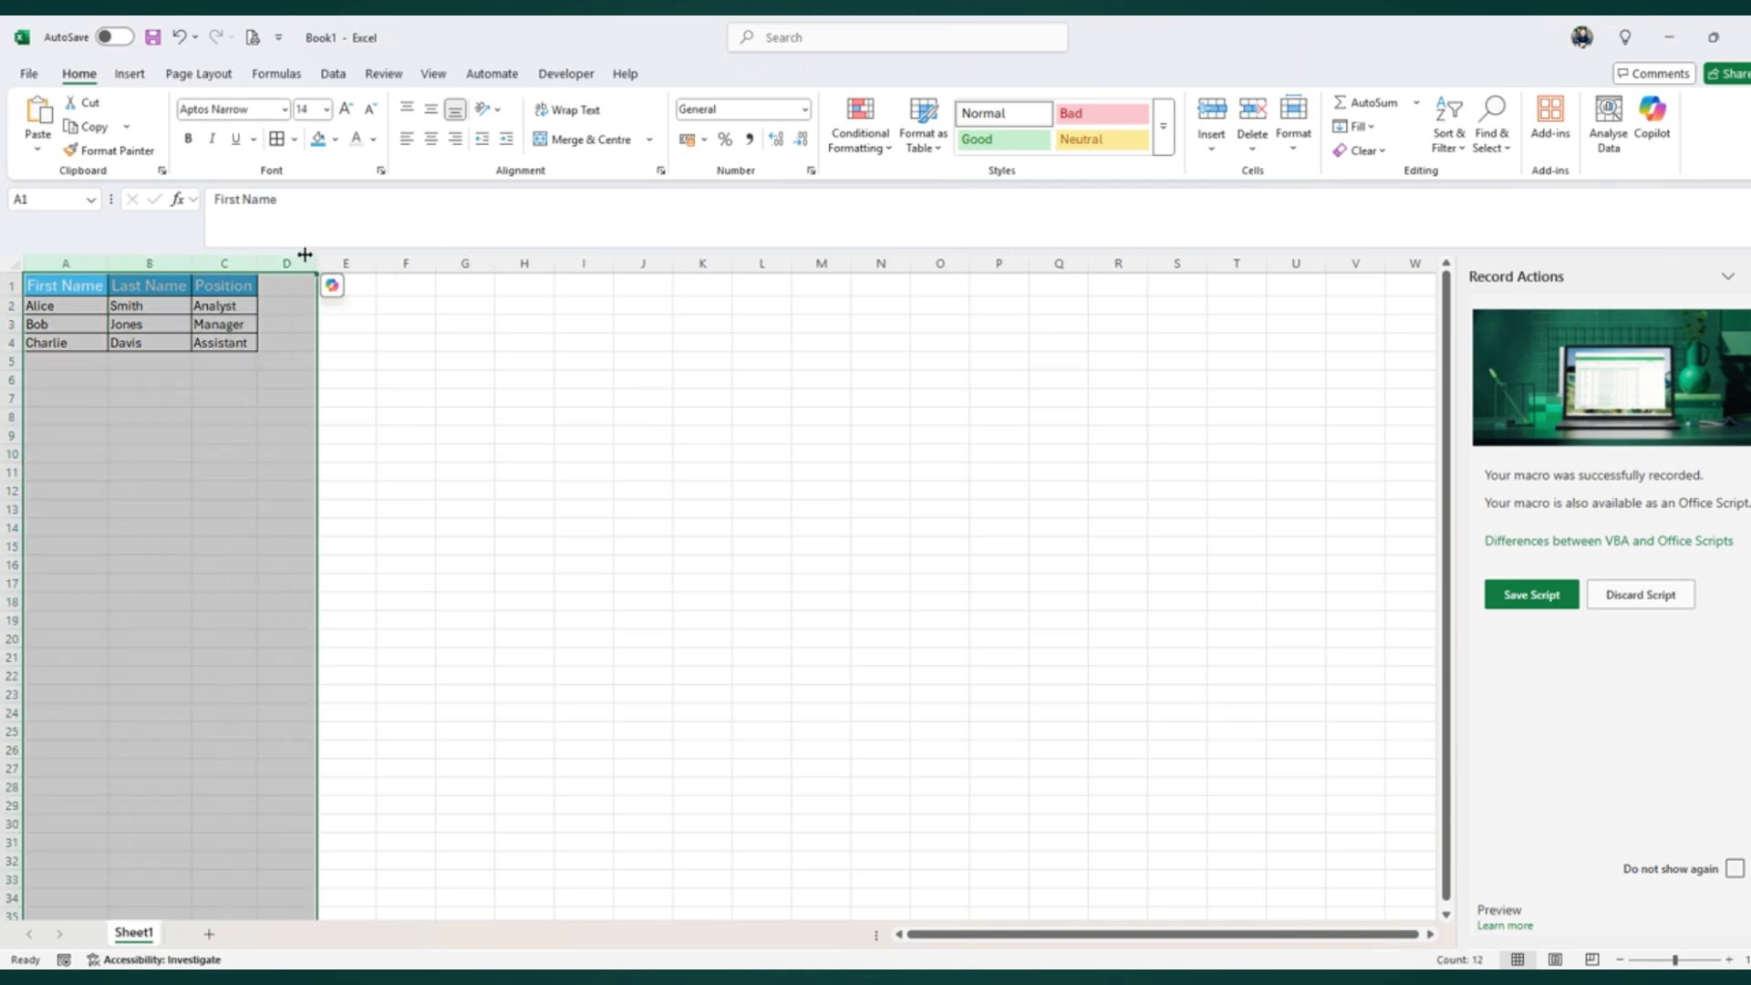
key(ctrl+minus)
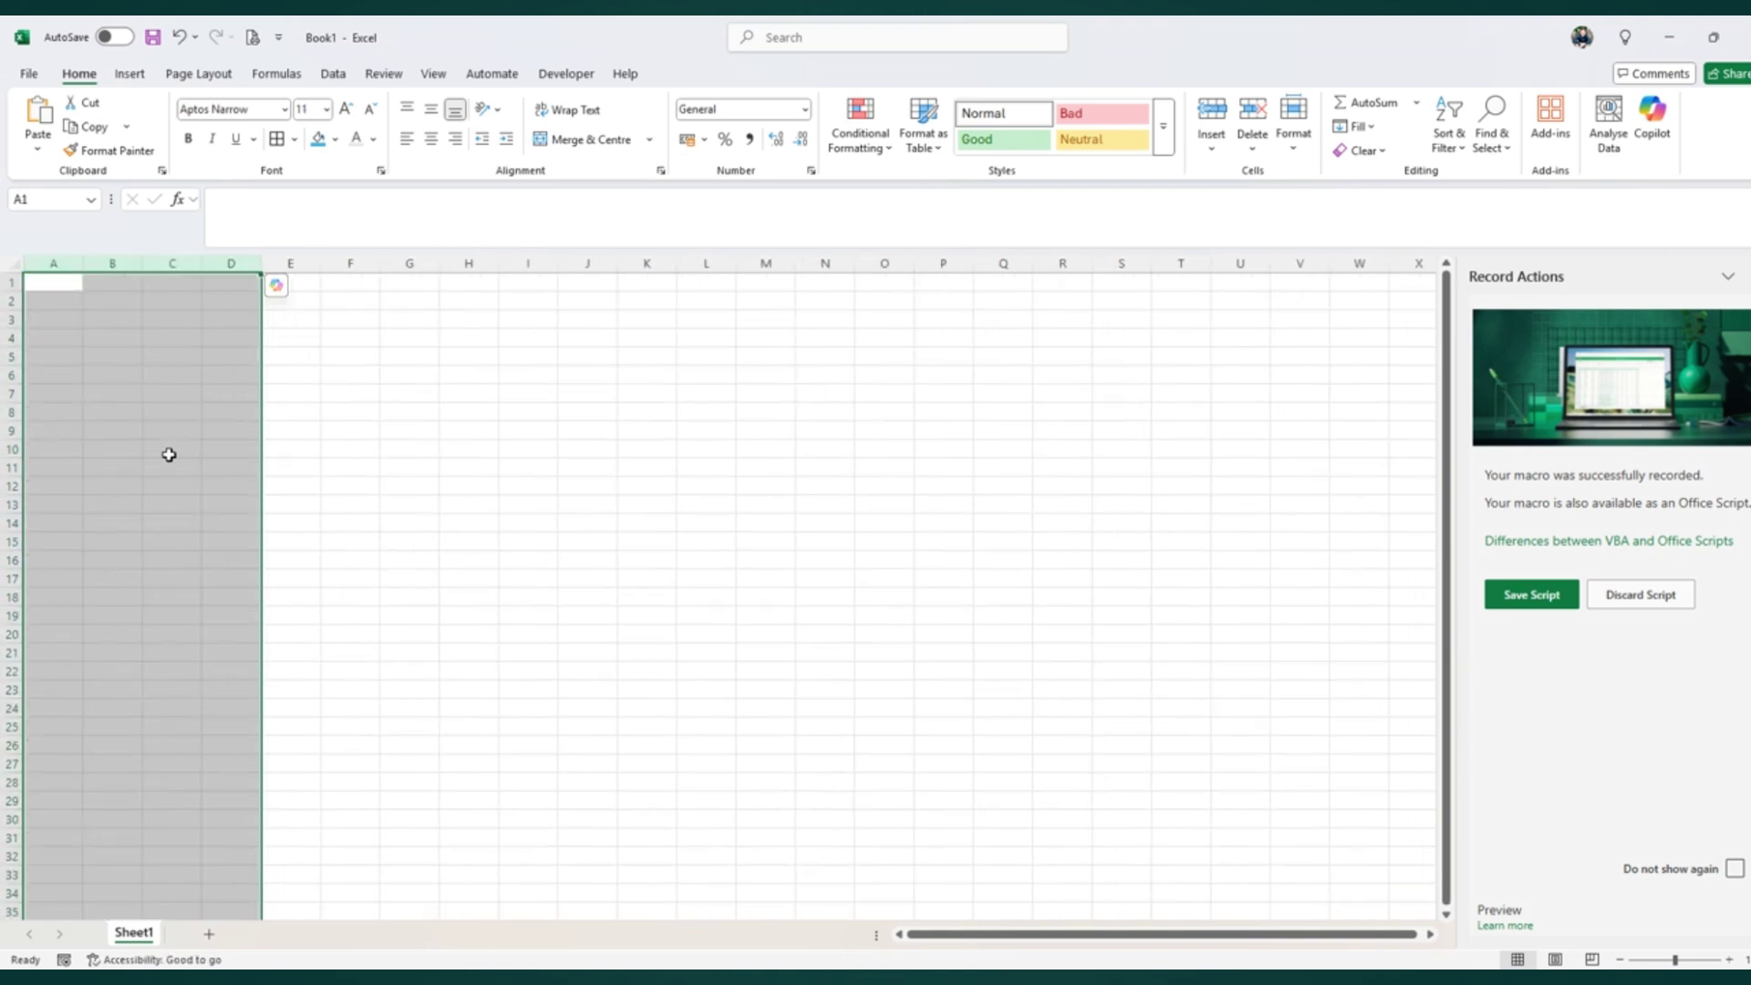
click(527, 393)
- Run the recorded Header macro on the empty sheet
click(565, 73)
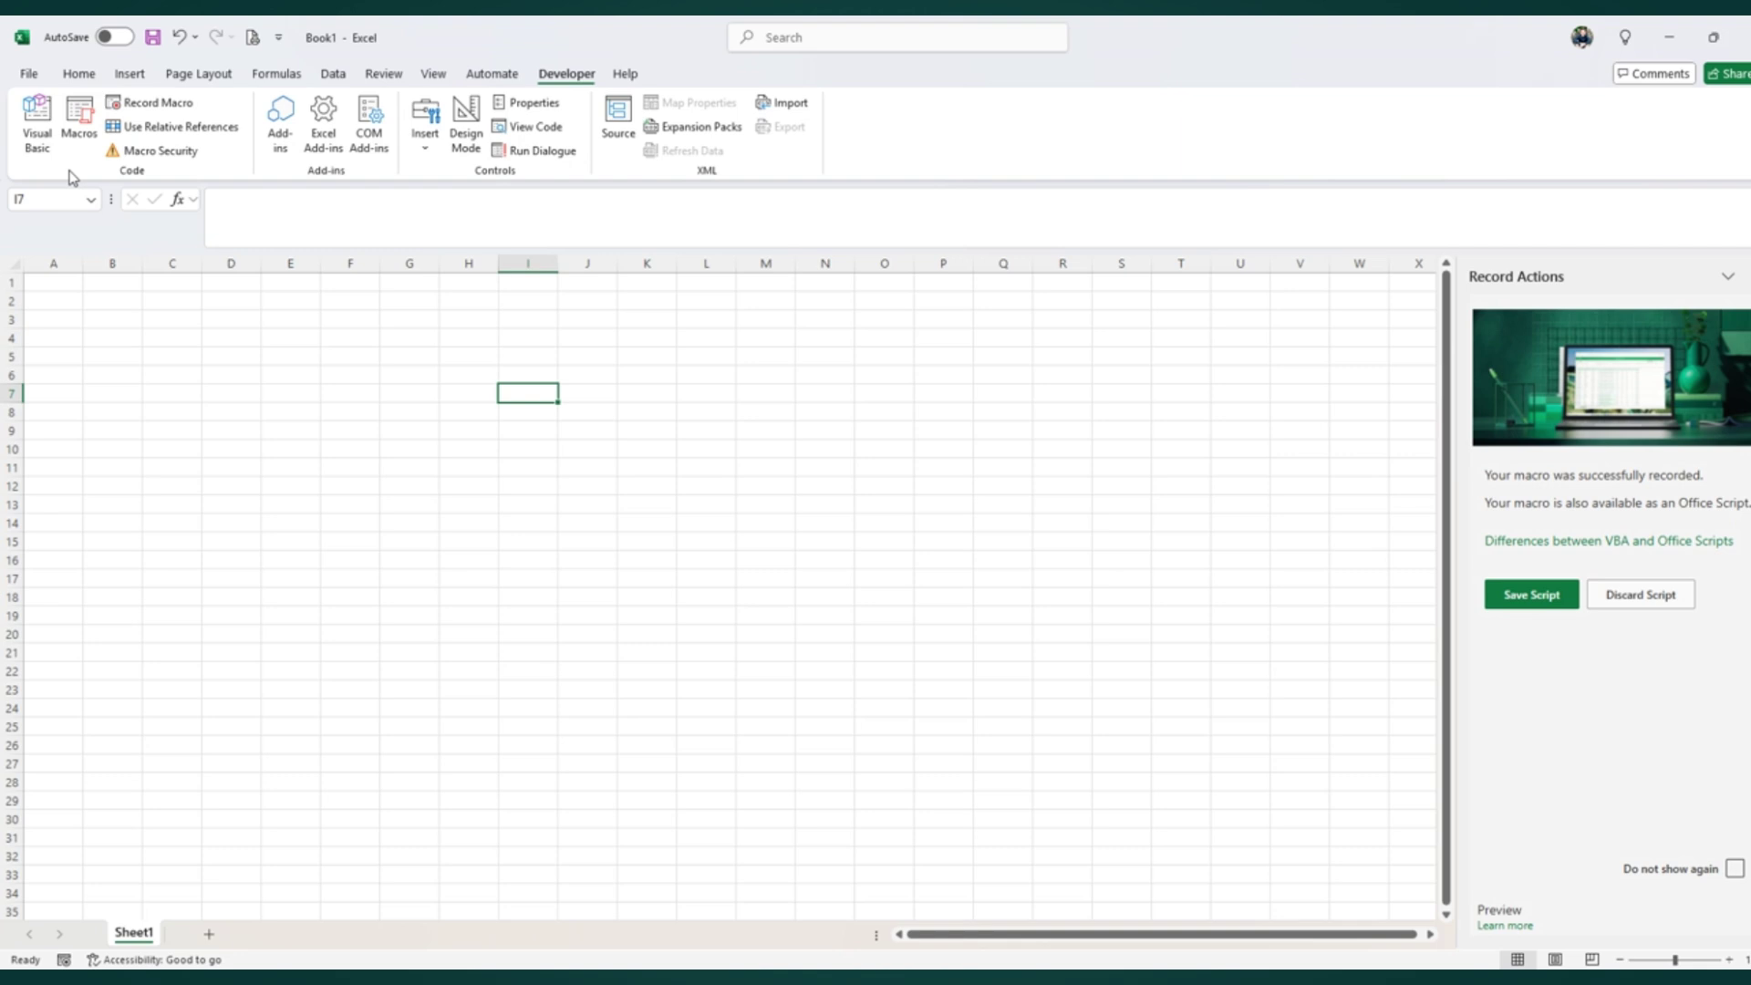
click(80, 119)
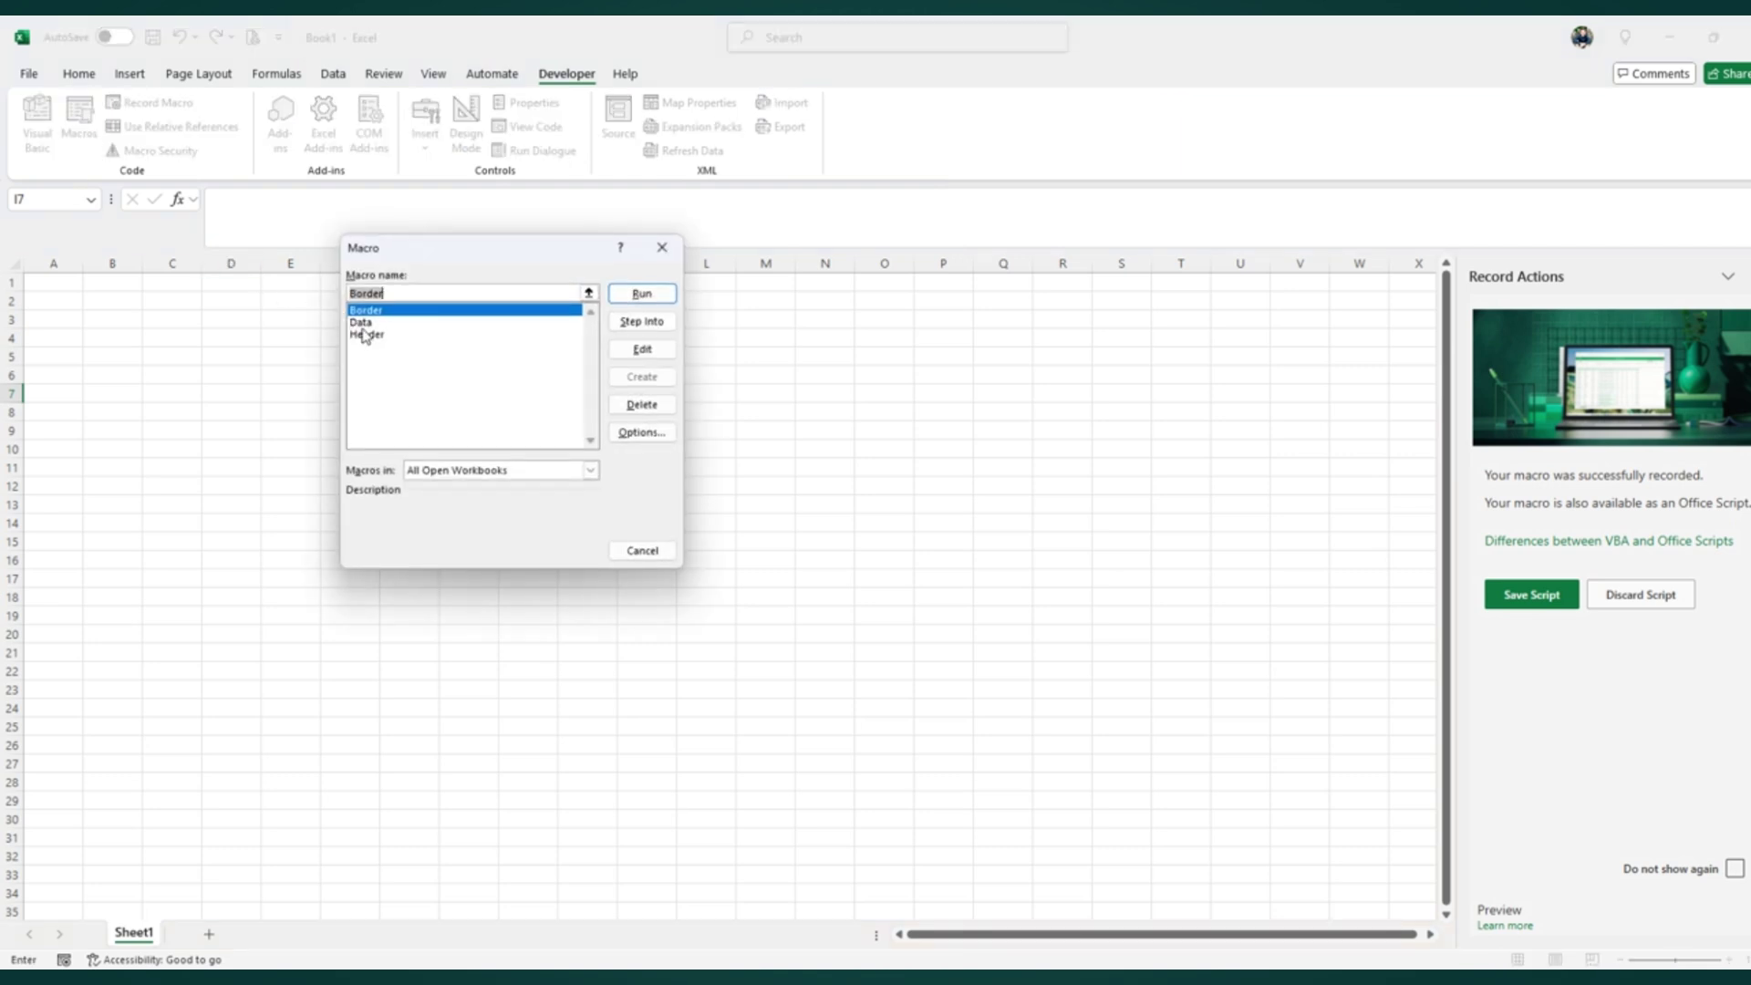
click(367, 337)
click(642, 294)
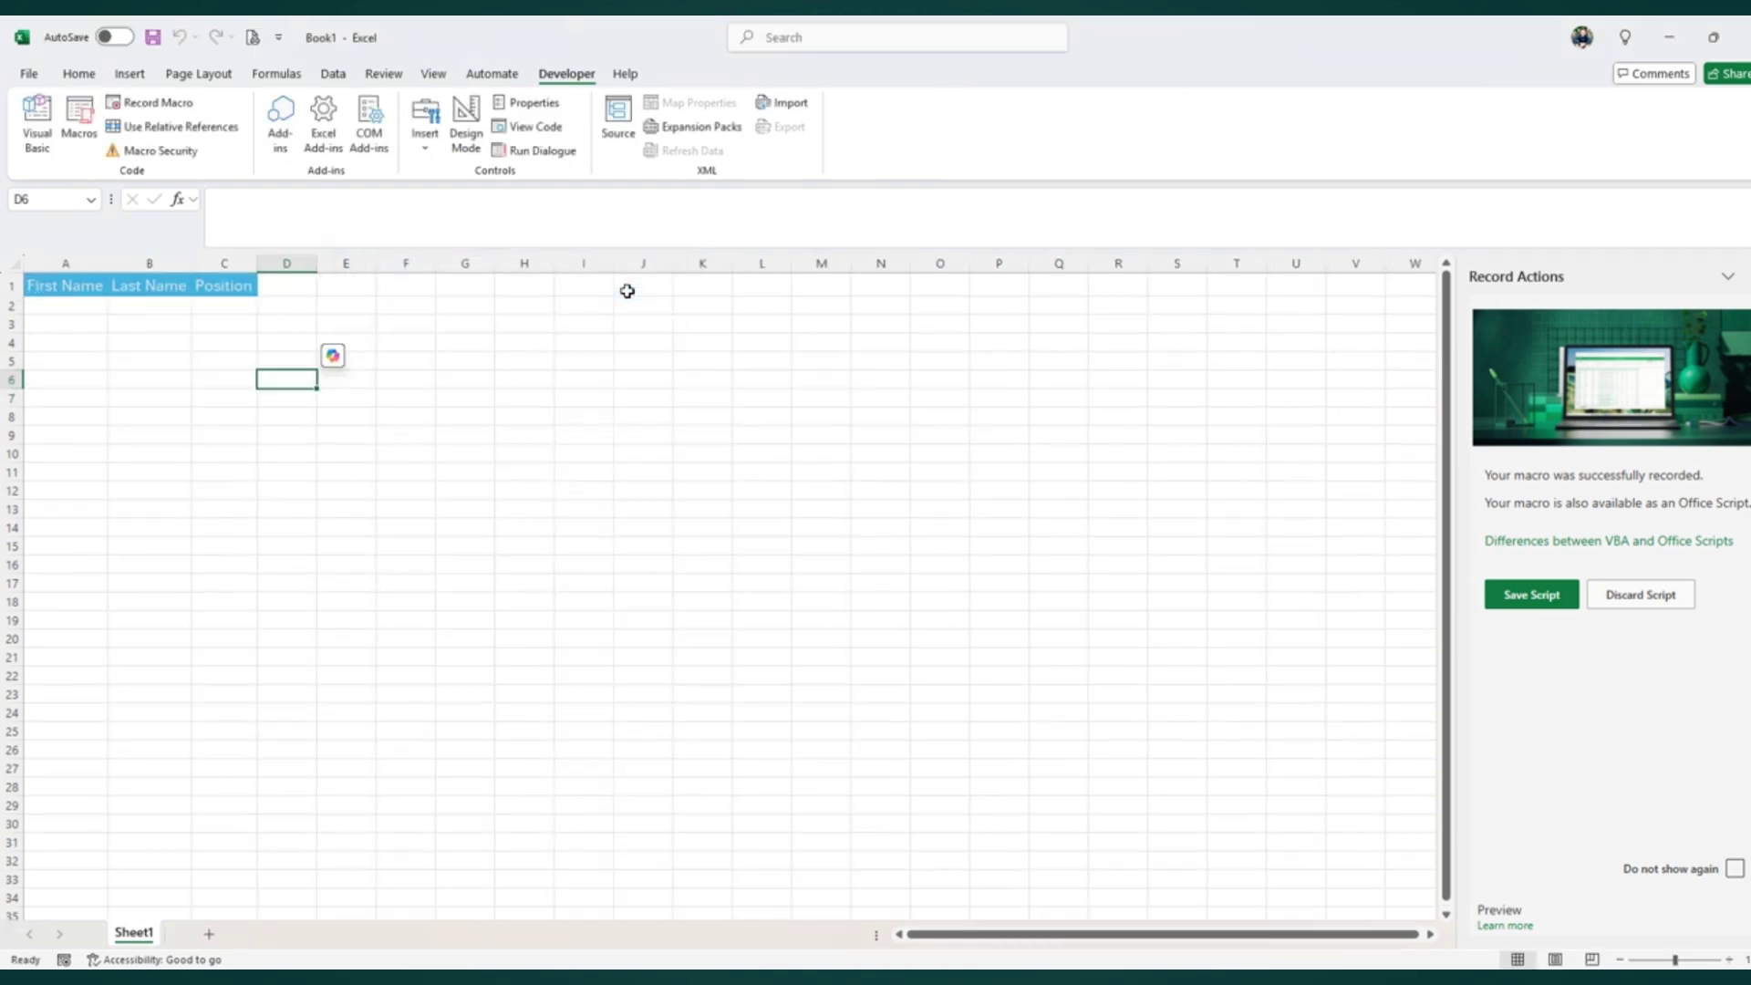
- Run the Data macro and the Border macro to fill in and outline the table below the header row
click(79, 119)
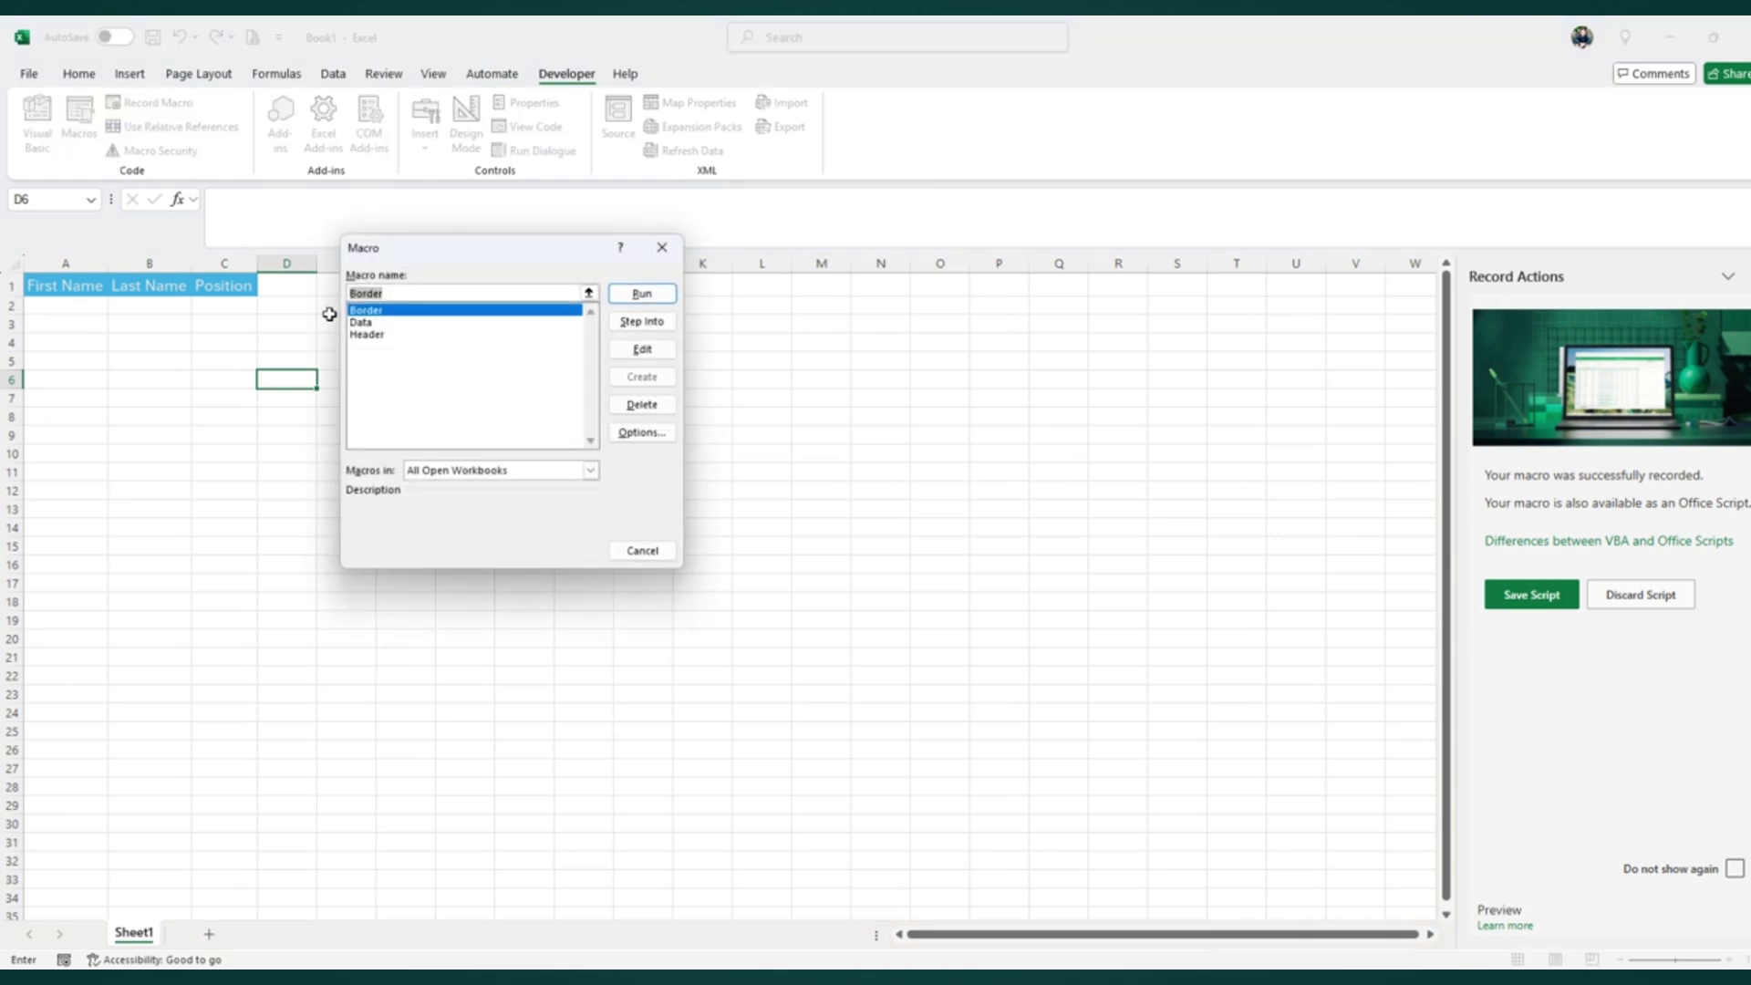
click(376, 323)
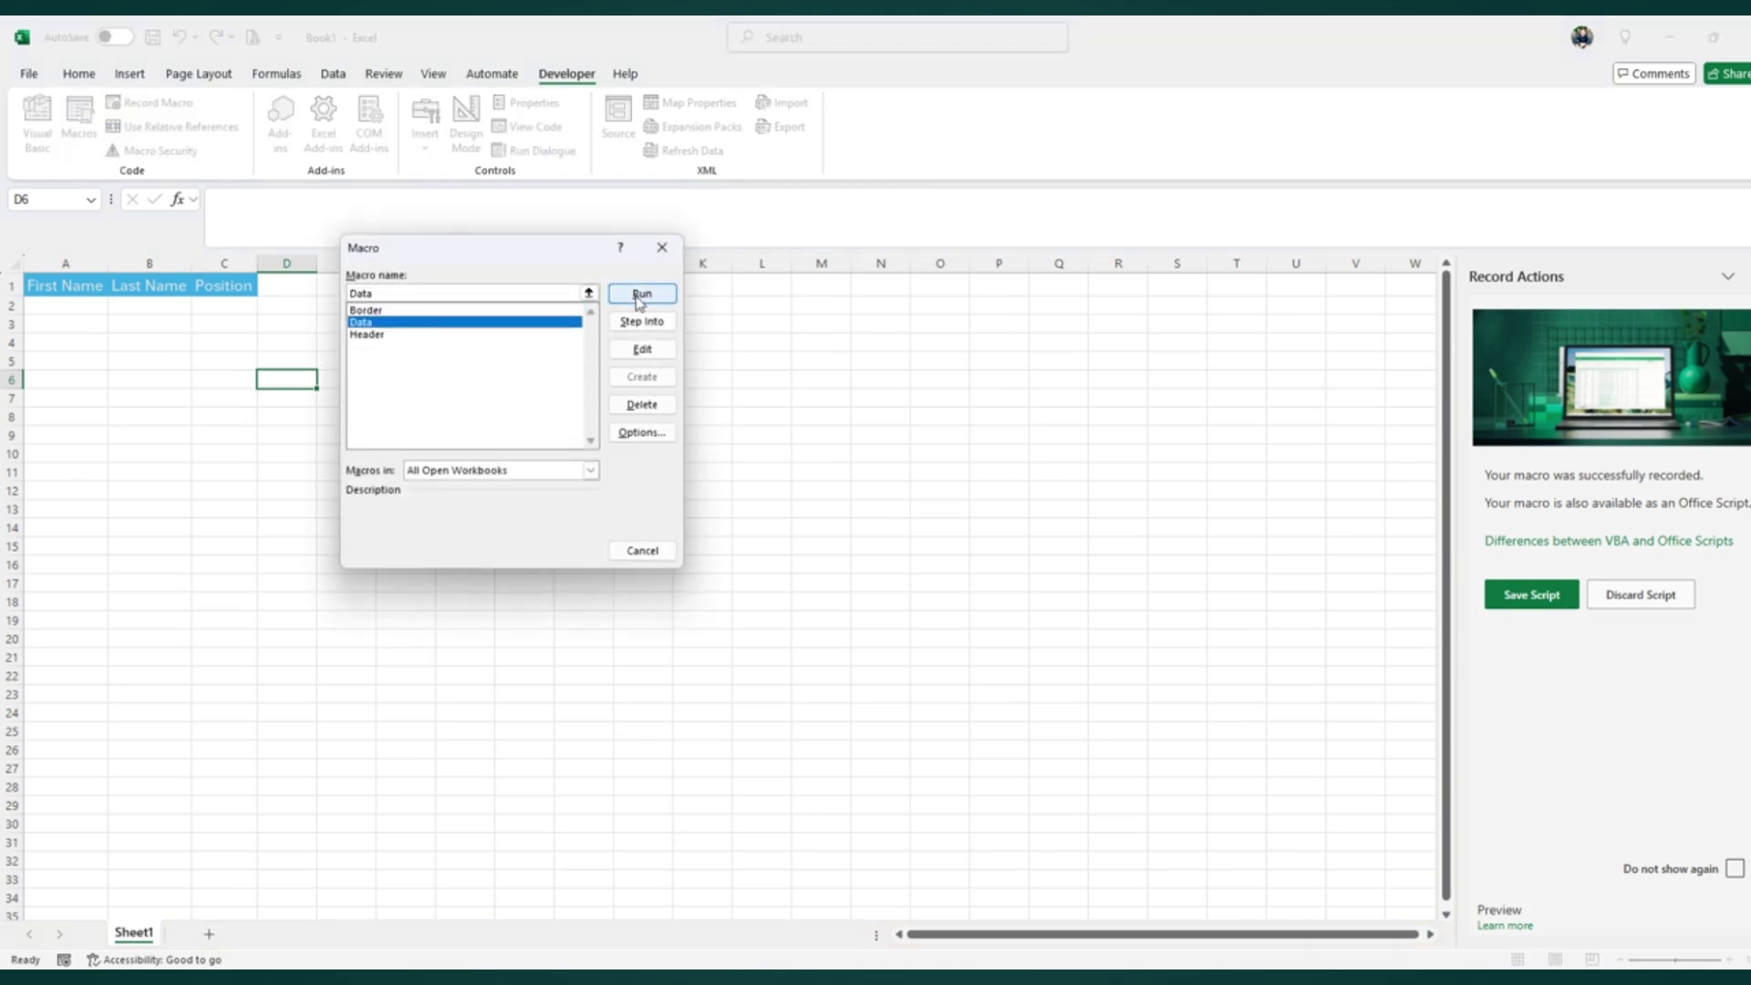
click(641, 296)
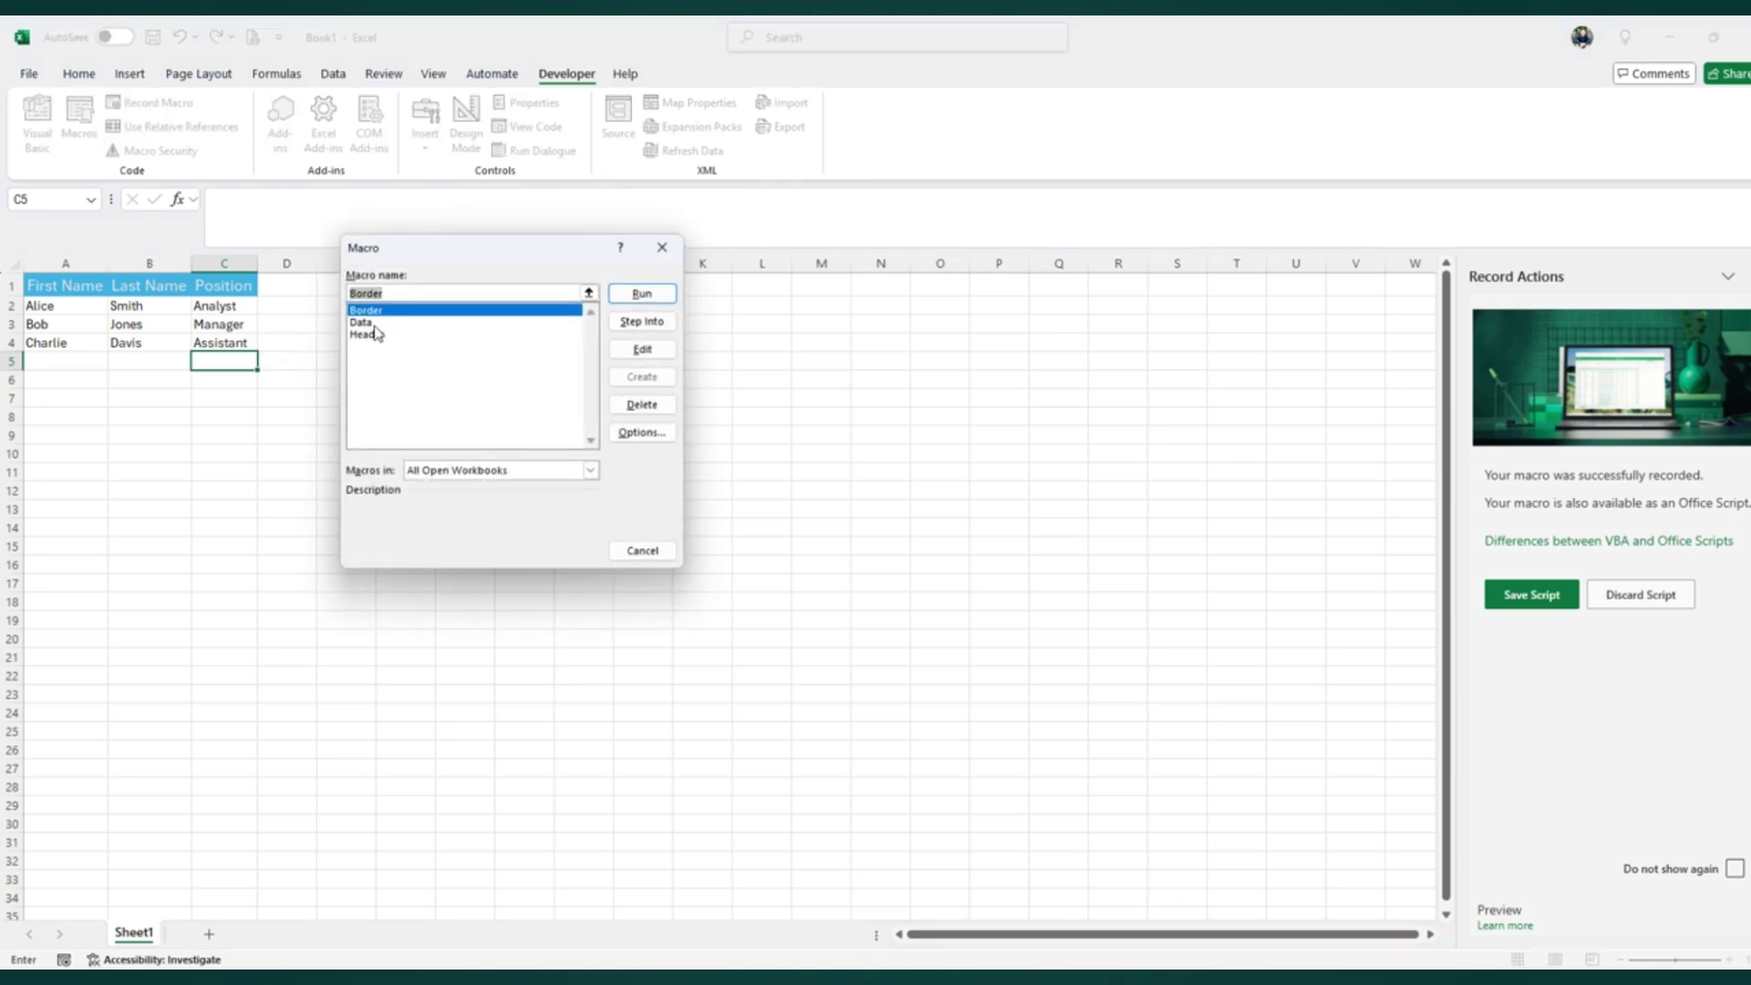
click(641, 293)
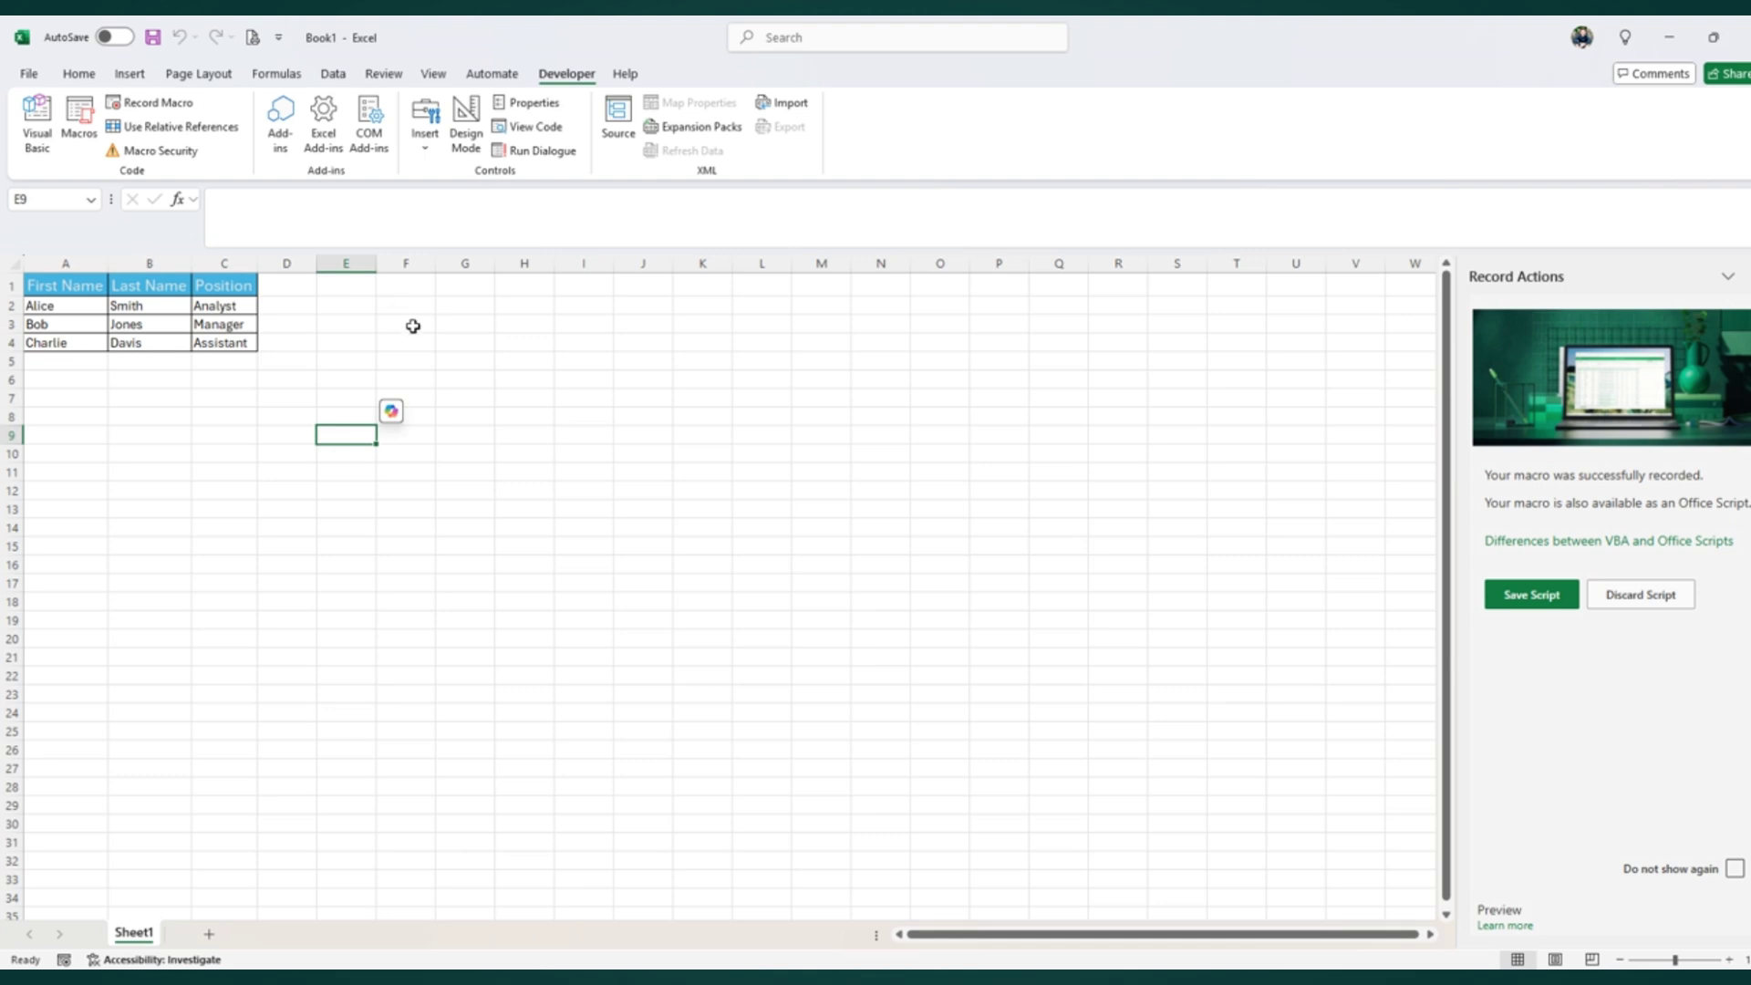
- Delete the table's columns A to C to get an empty sheet again
click(88, 266)
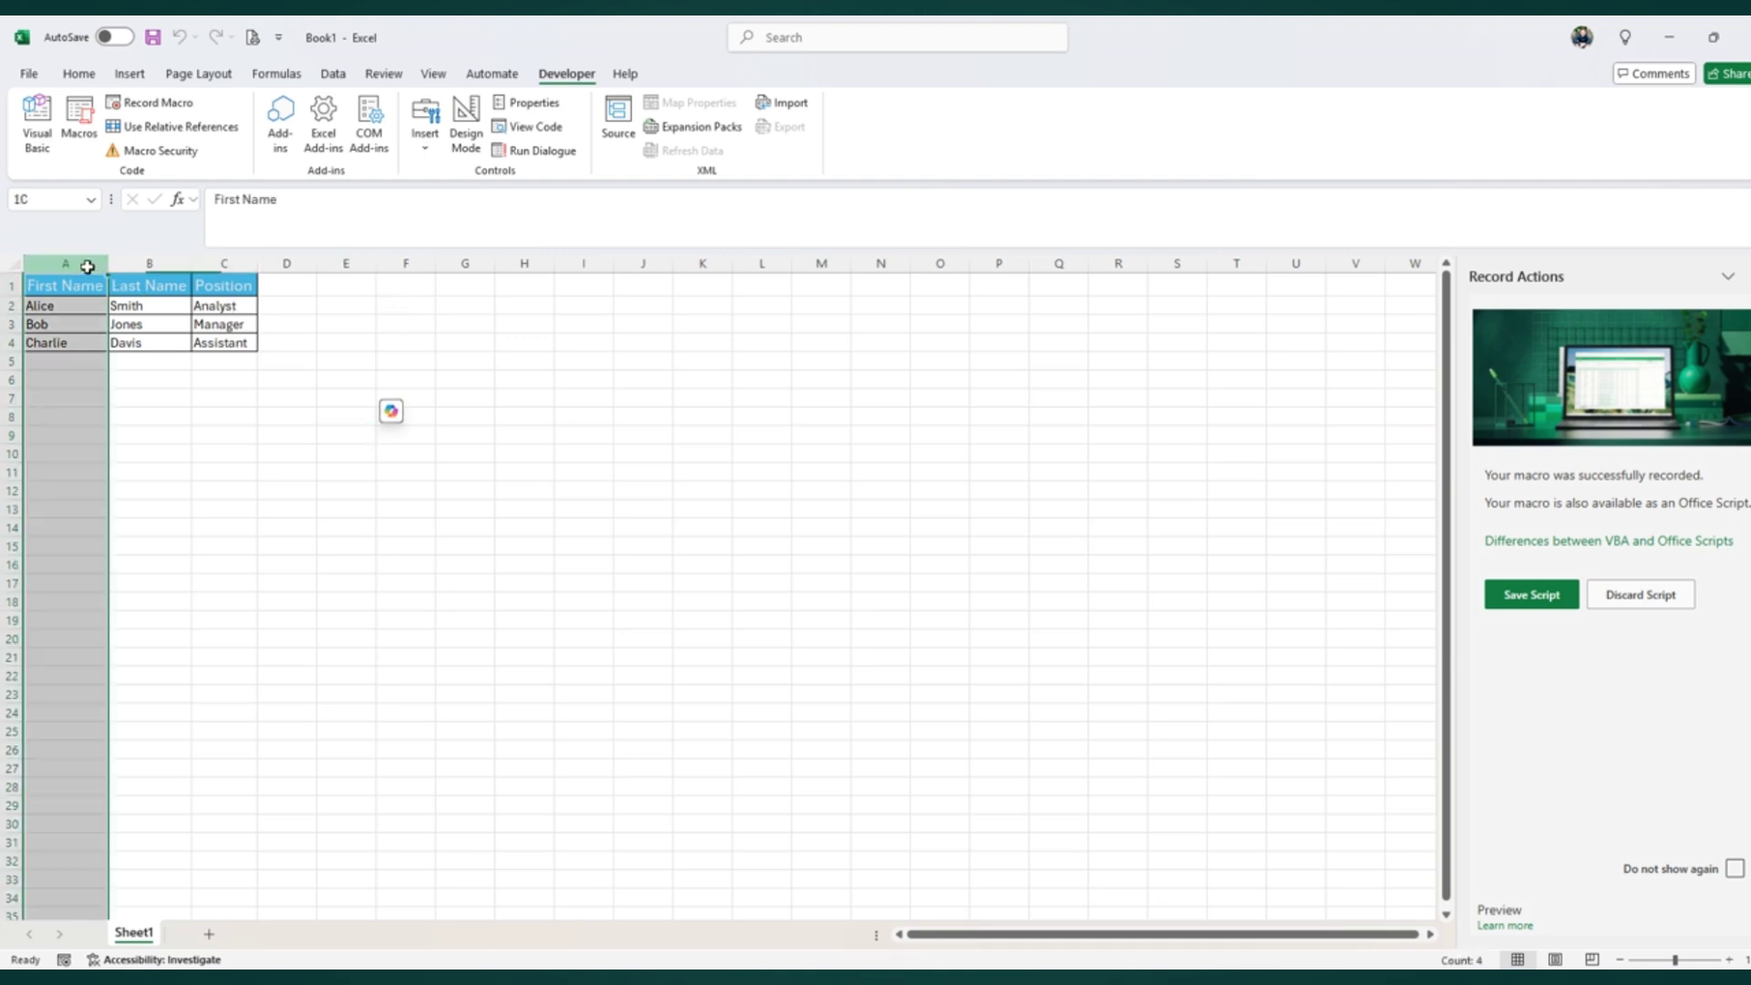
drag(87, 266, 242, 283)
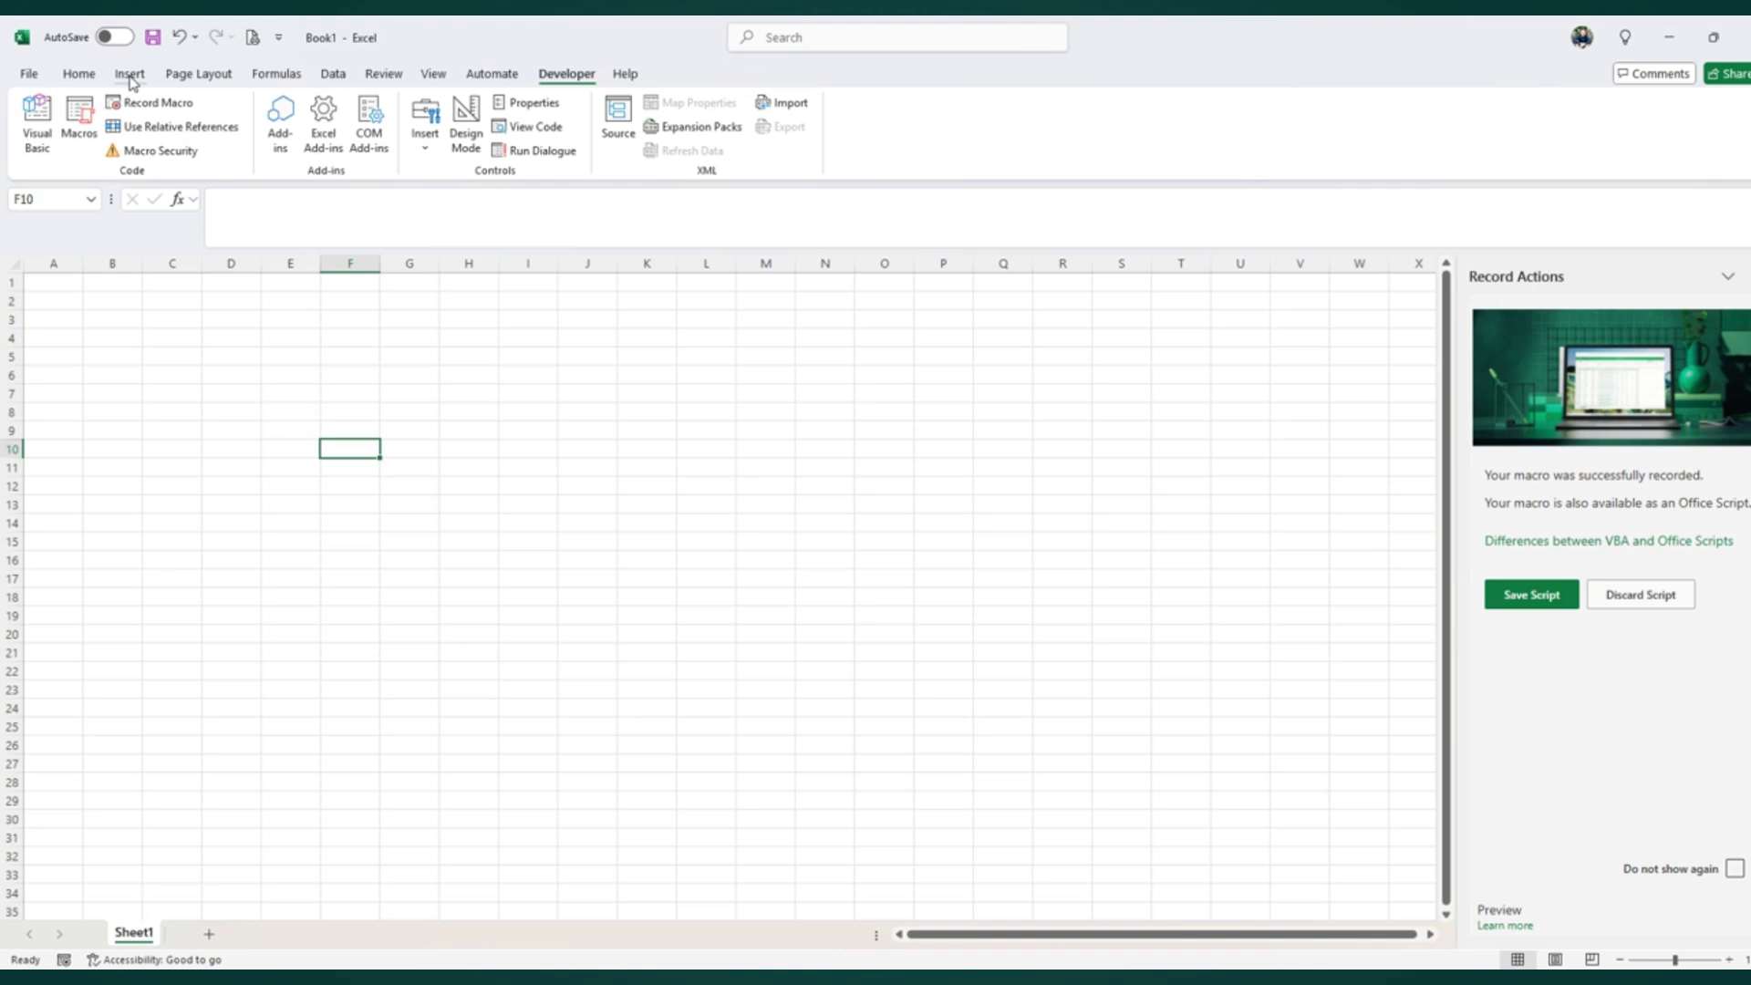
- Draw a rectangle shape about 1.1 cm high and 3.5 cm wide over columns E to G near row 2, labelled Start
click(129, 75)
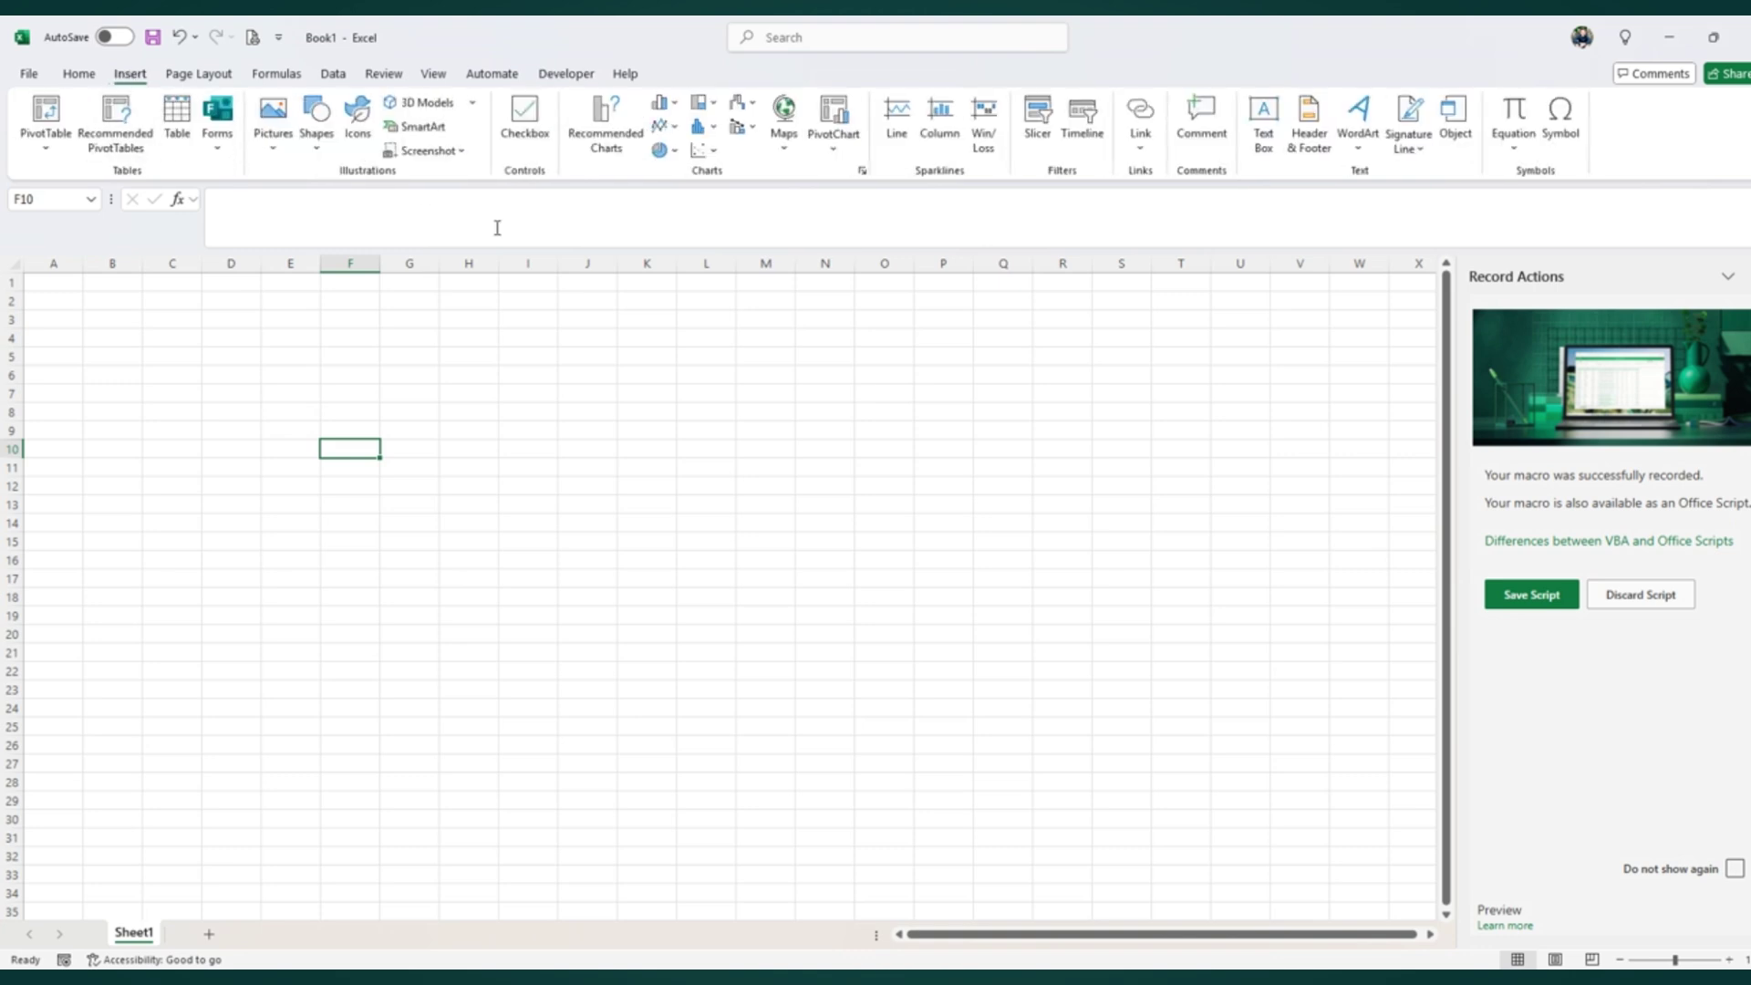
click(316, 128)
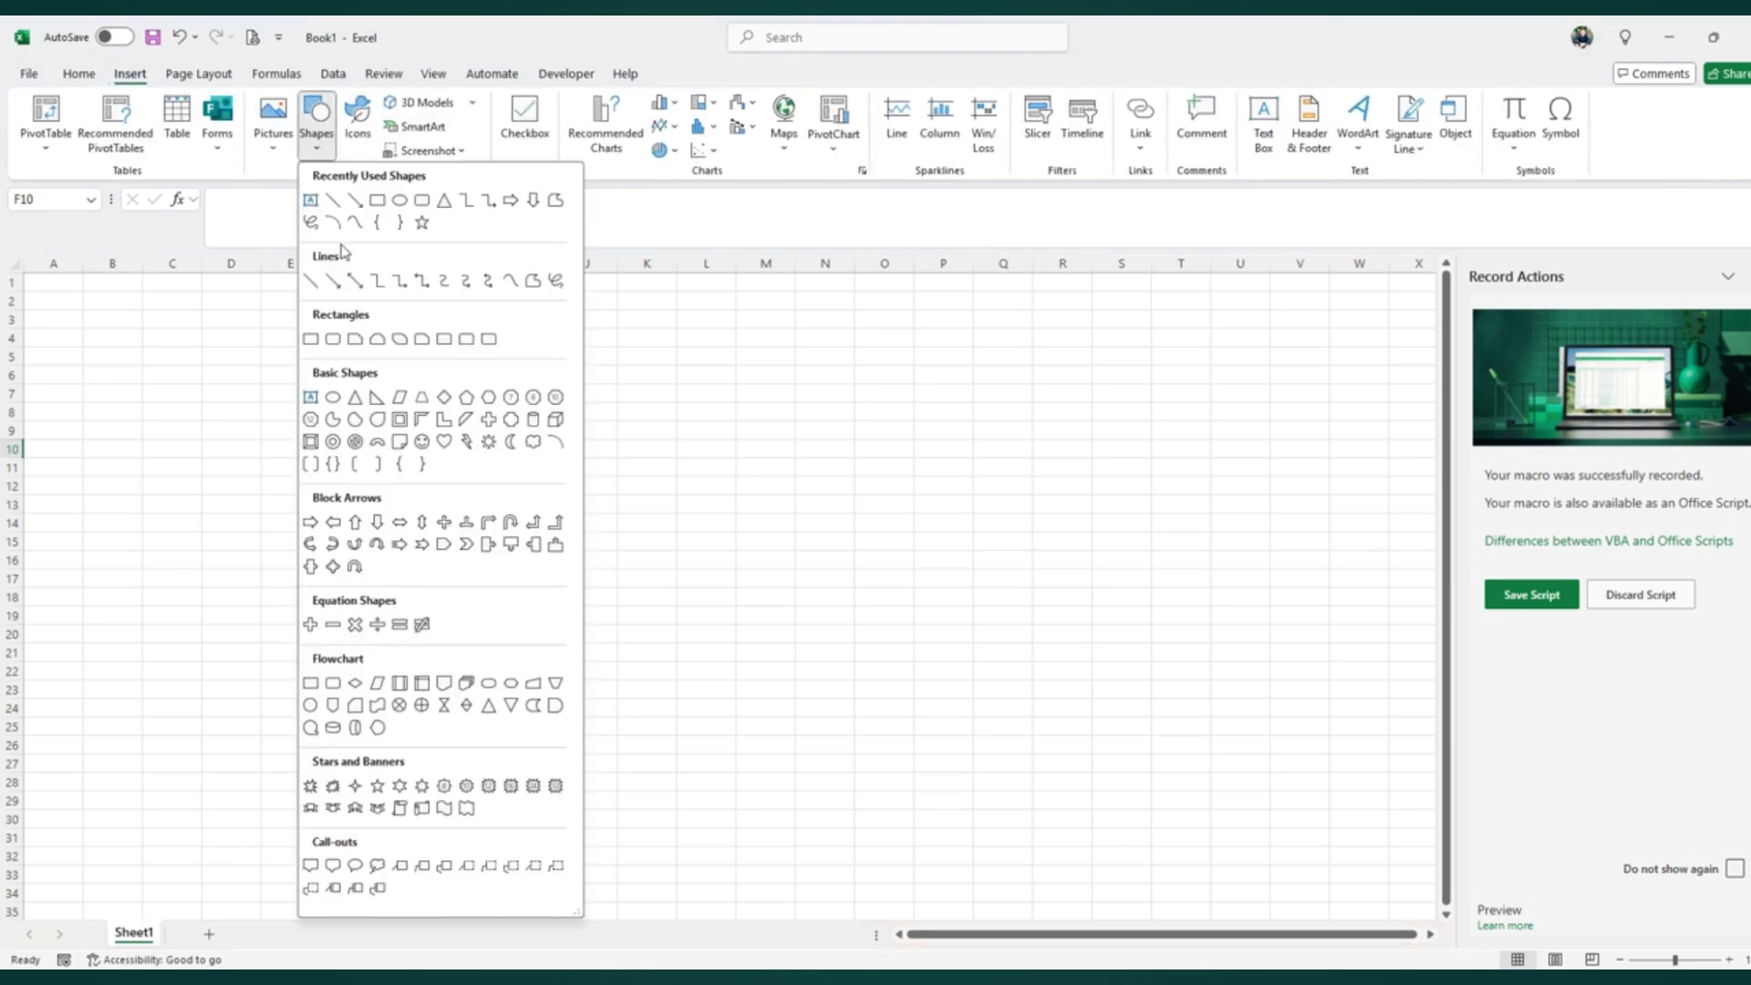
click(376, 202)
mouse_move(282, 297)
mouse_down()
mouse_move(344, 344)
mouse_move(402, 352)
mouse_move(408, 336)
mouse_up()
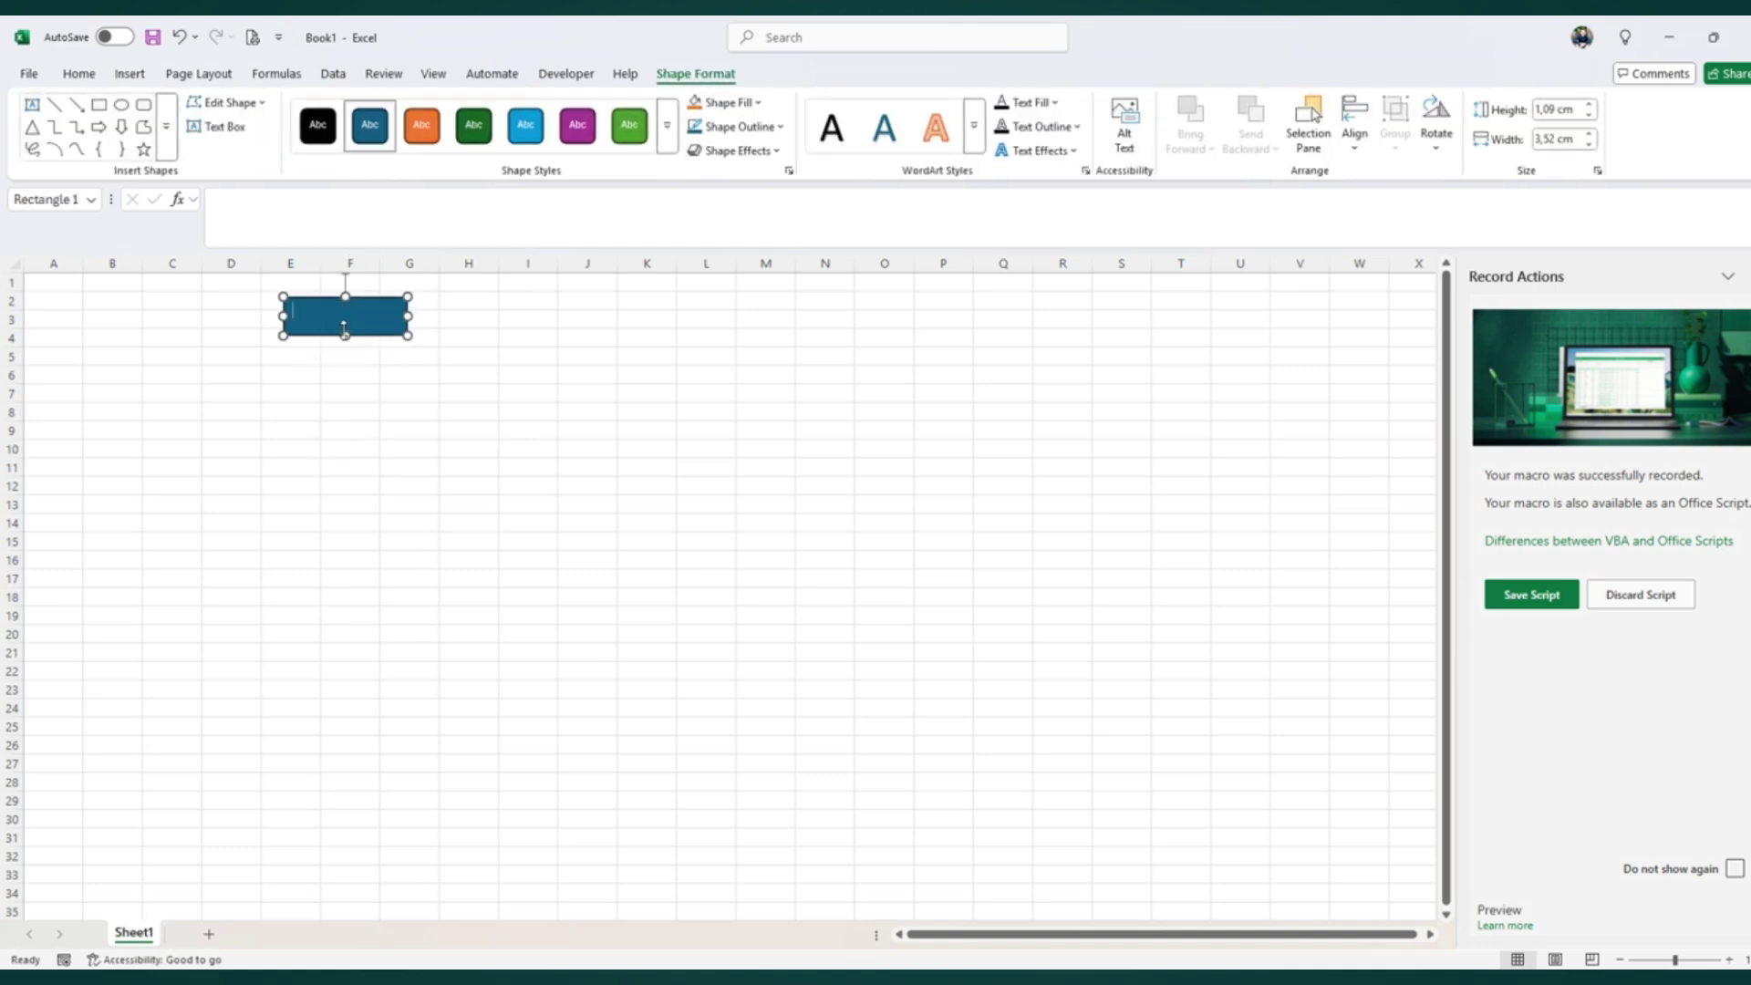
click(81, 73)
click(350, 109)
click(350, 109)
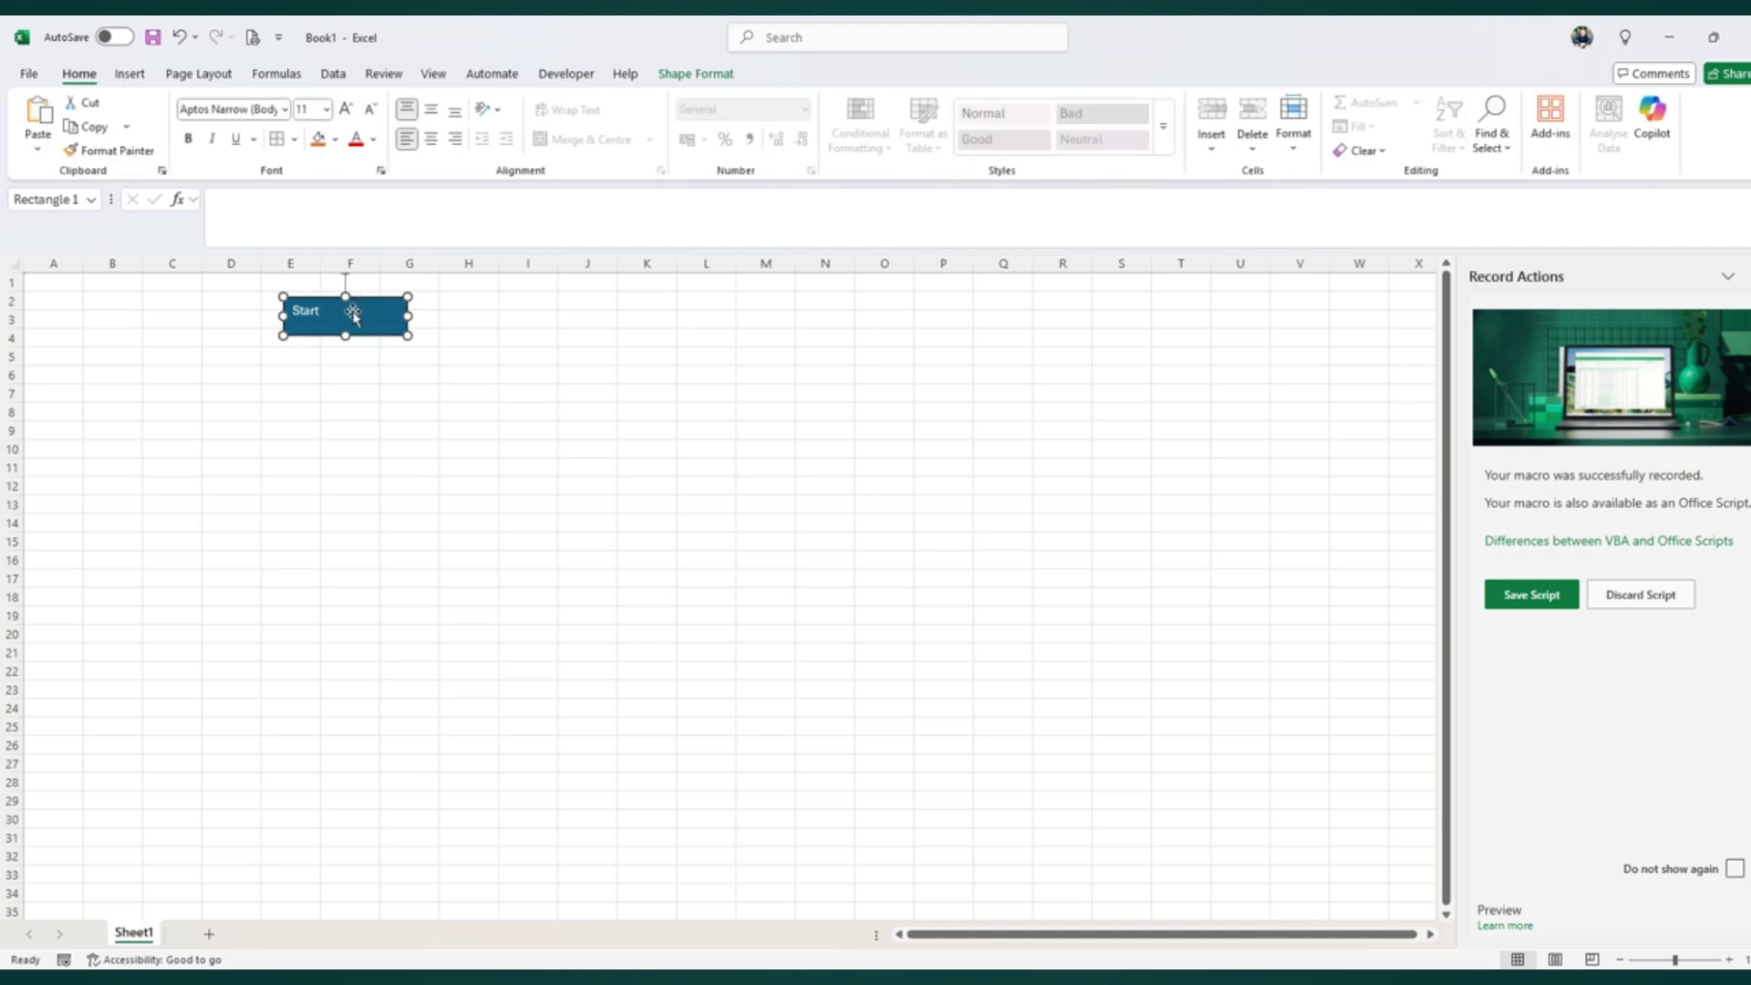
- Enlarge the rectangle's Start label to font size 18 and narrow the shape to fit the text
click(309, 313)
double_click(308, 313)
click(347, 110)
click(347, 110)
click(347, 109)
click(347, 109)
drag(408, 315, 356, 315)
click(349, 412)
click(290, 394)
- Centre the Start label horizontally and vertically inside the rectangle
click(333, 323)
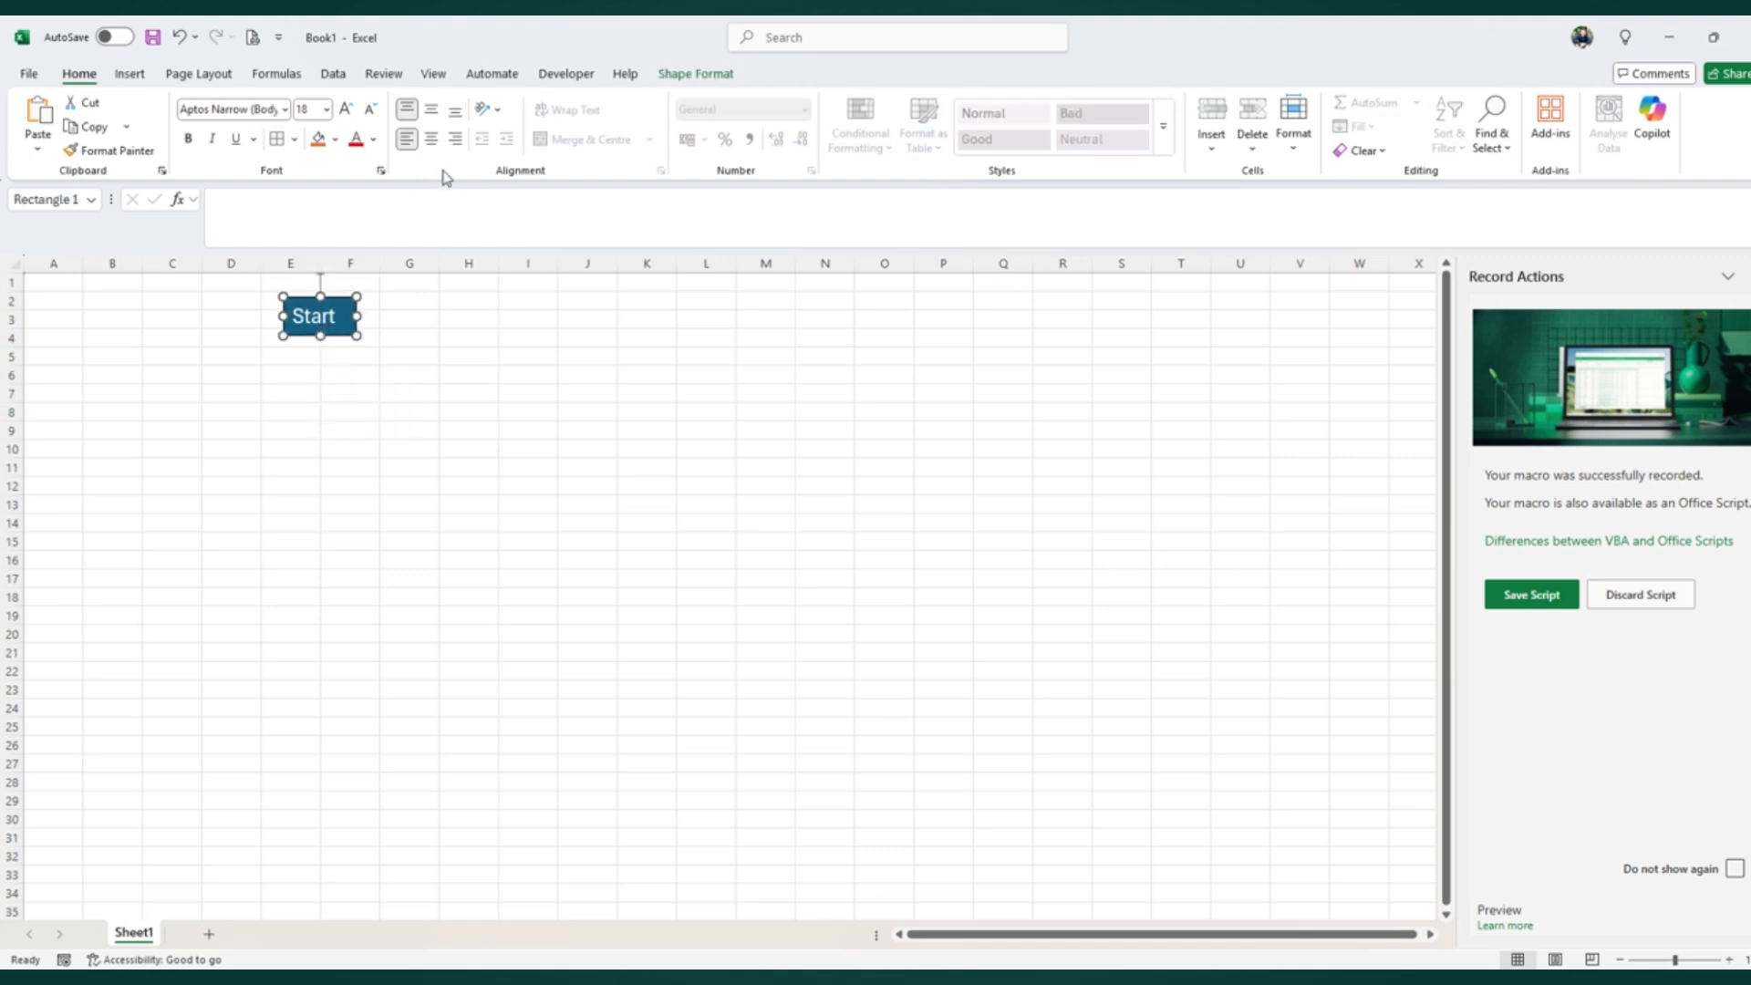
click(434, 141)
click(430, 109)
click(402, 534)
click(290, 392)
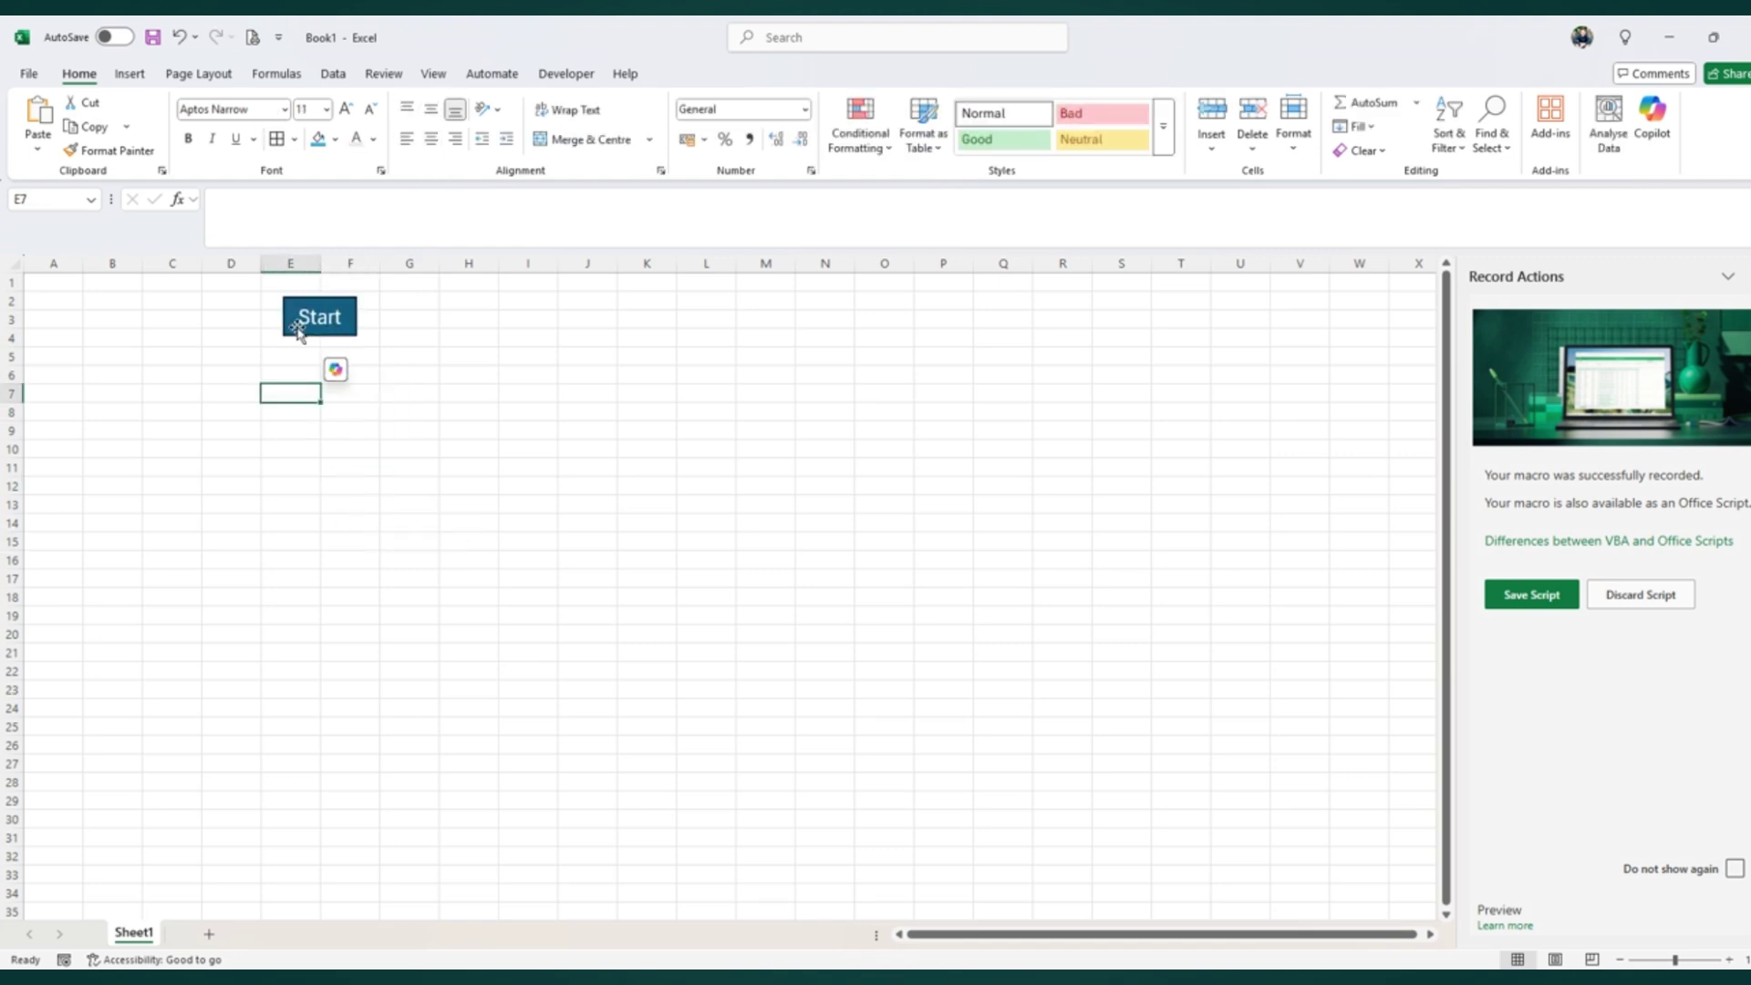
- Duplicate the Start rectangle twice and stack the copies directly below the original
click(304, 329)
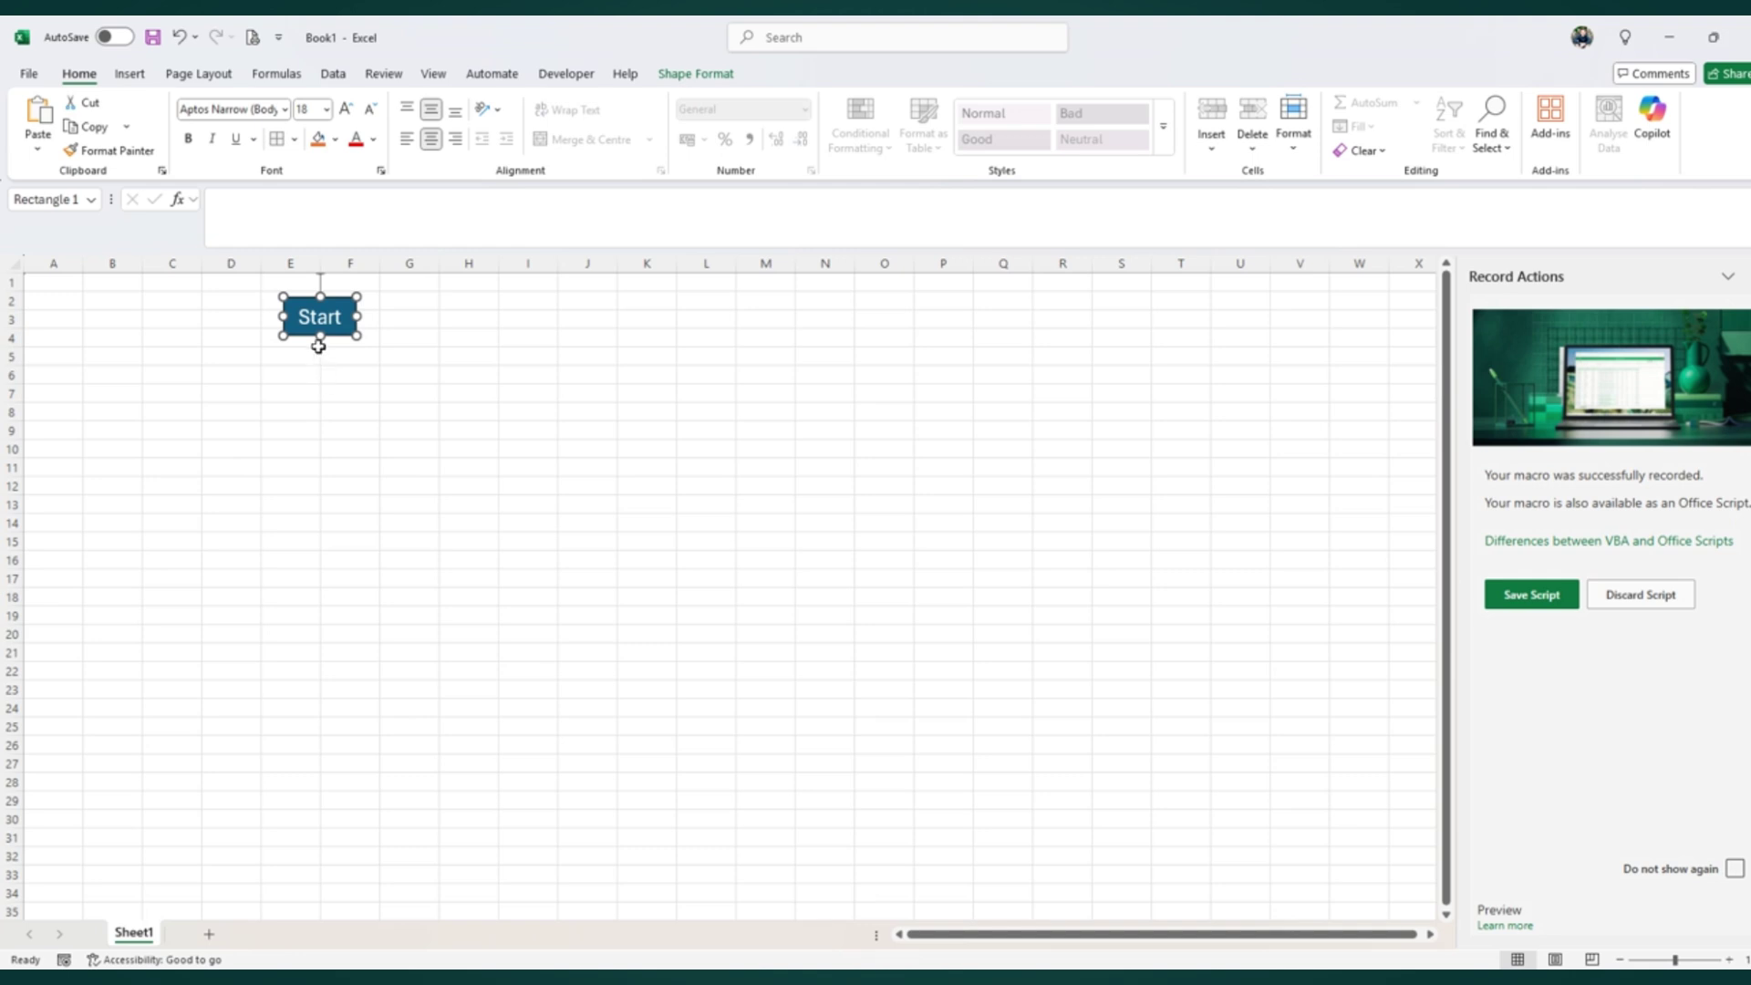
key(ctrl+d)
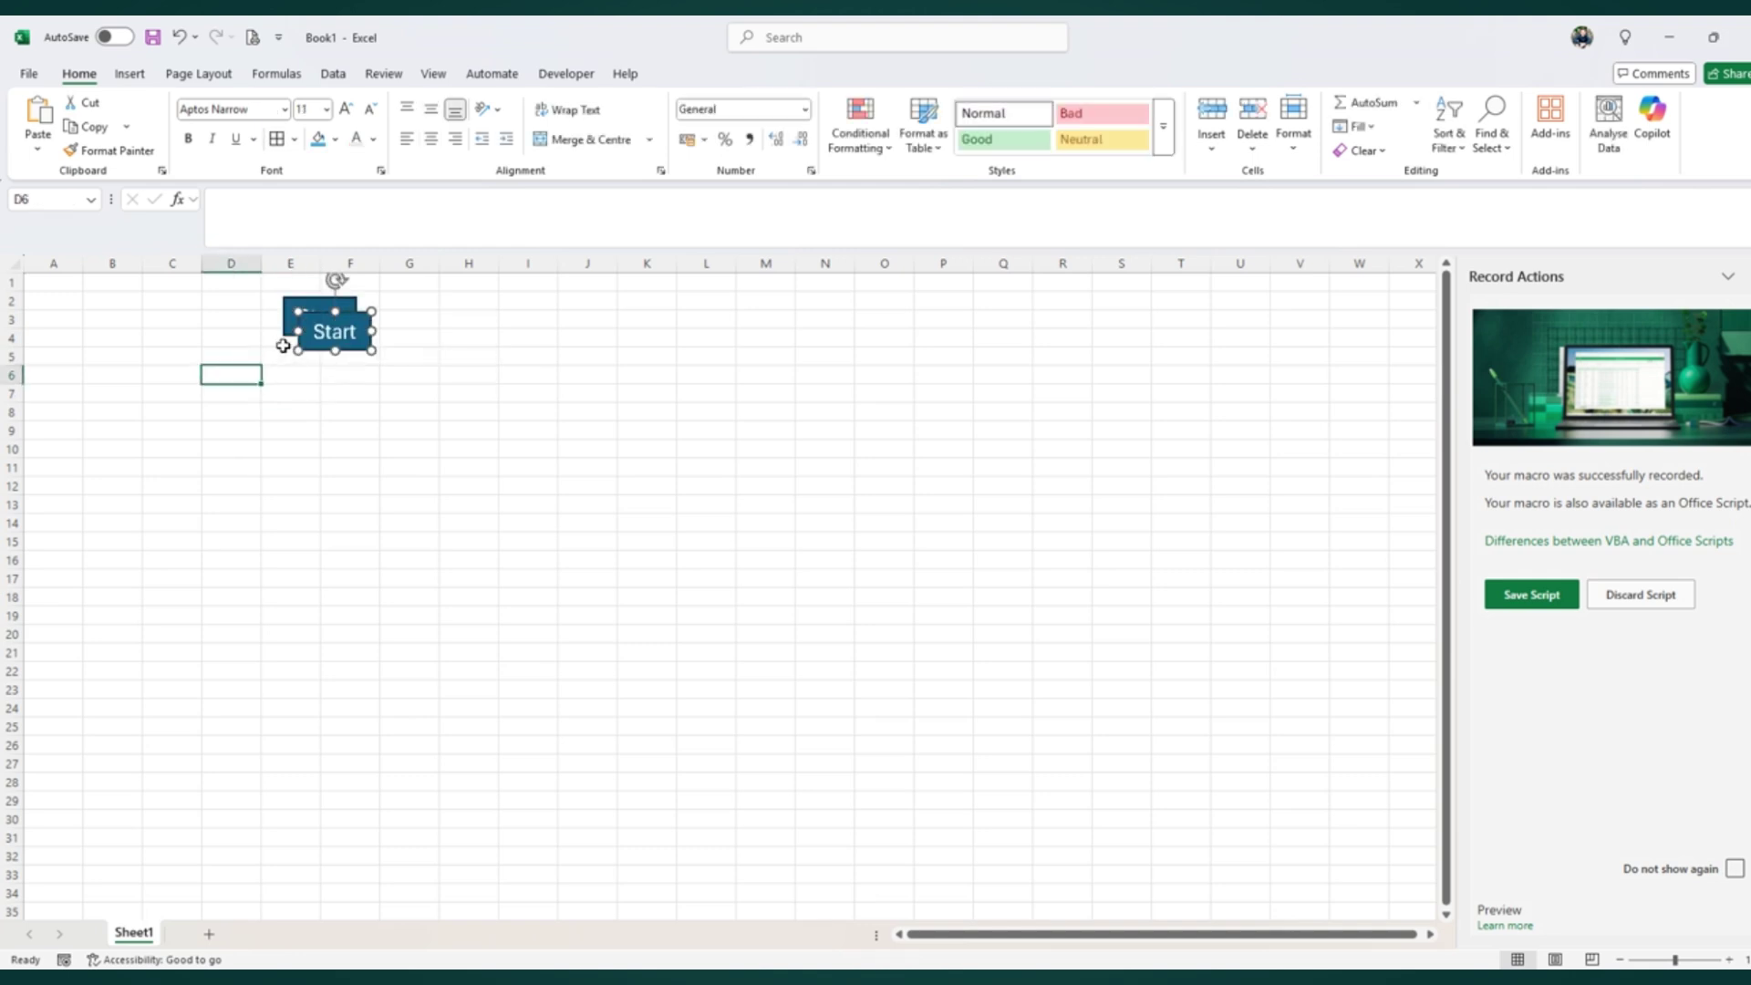
drag(294, 347, 297, 425)
key(ctrl+d)
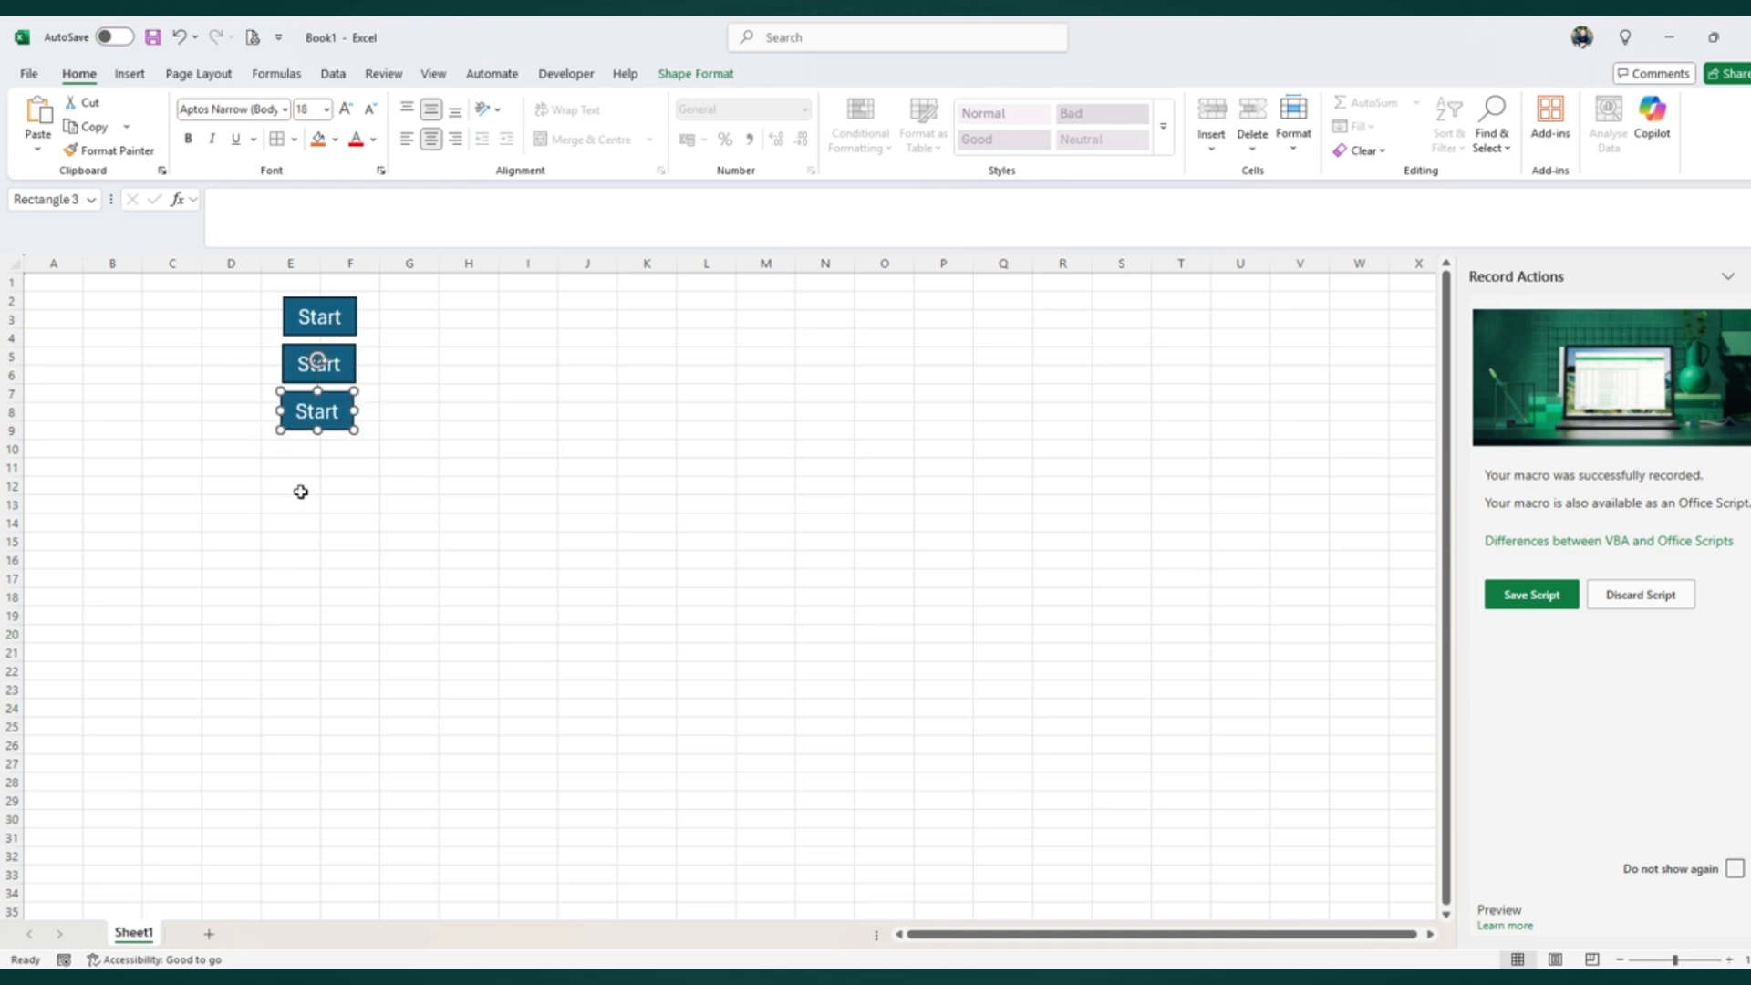
- Assign the Header macro to the first Start rectangle in the stack
right_click(328, 316)
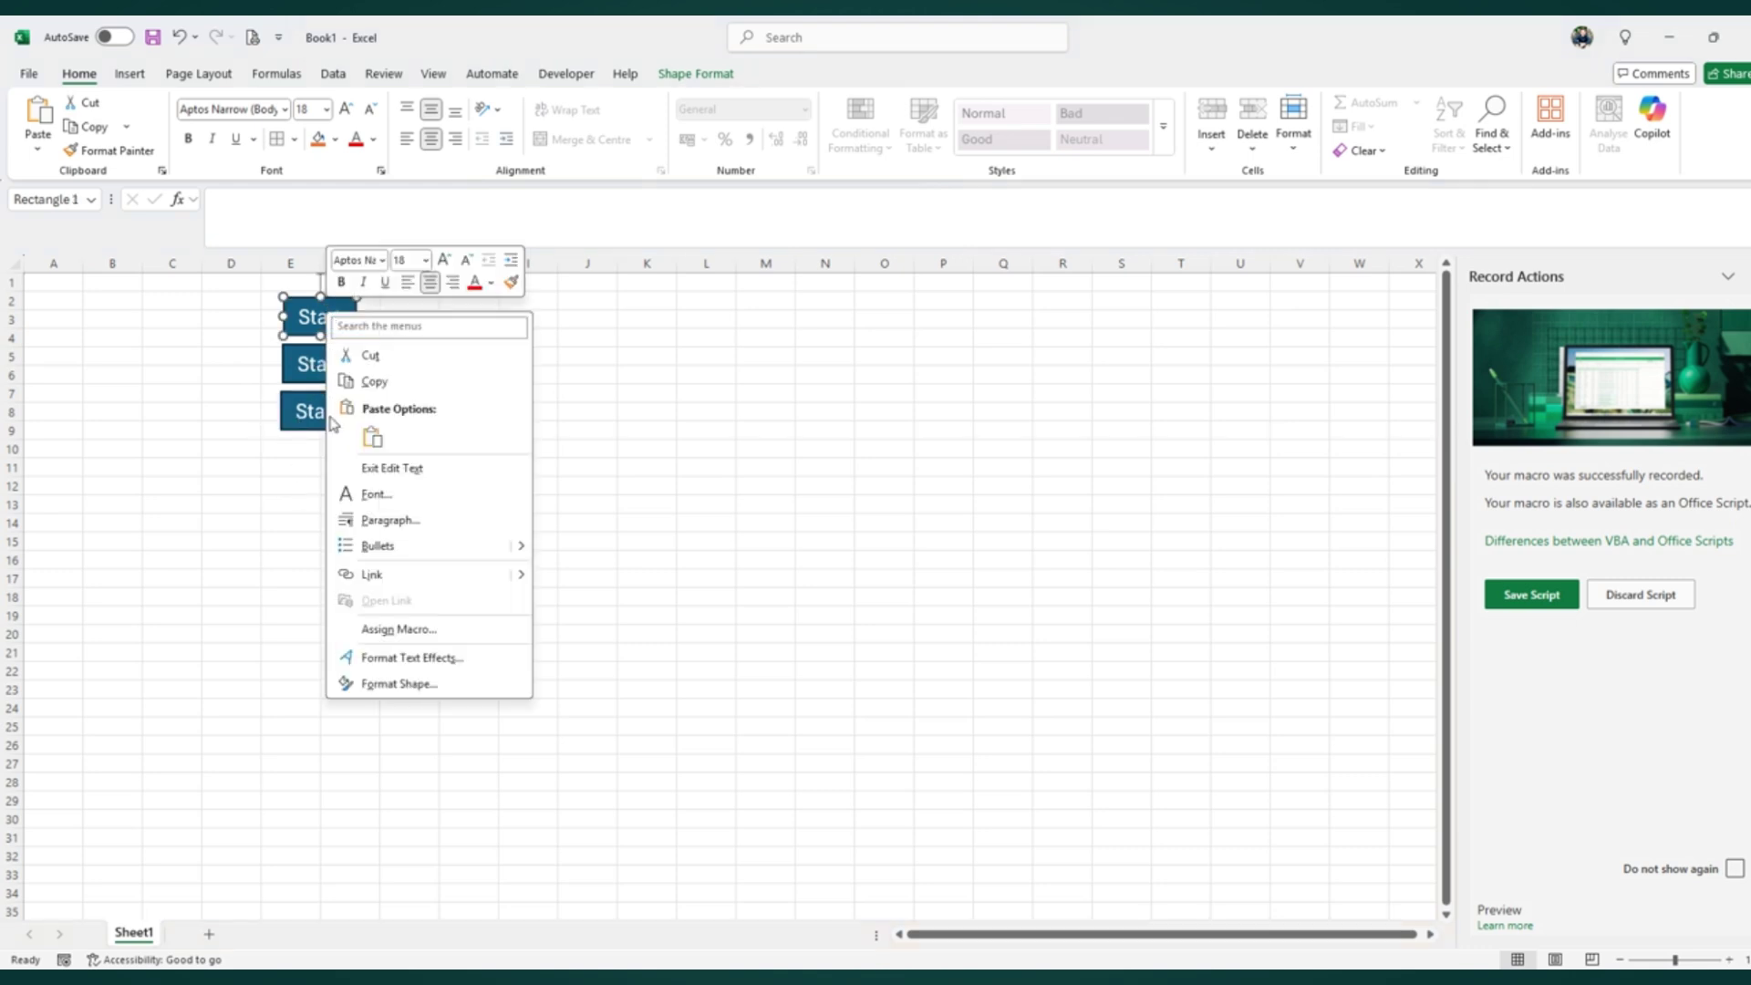
click(376, 628)
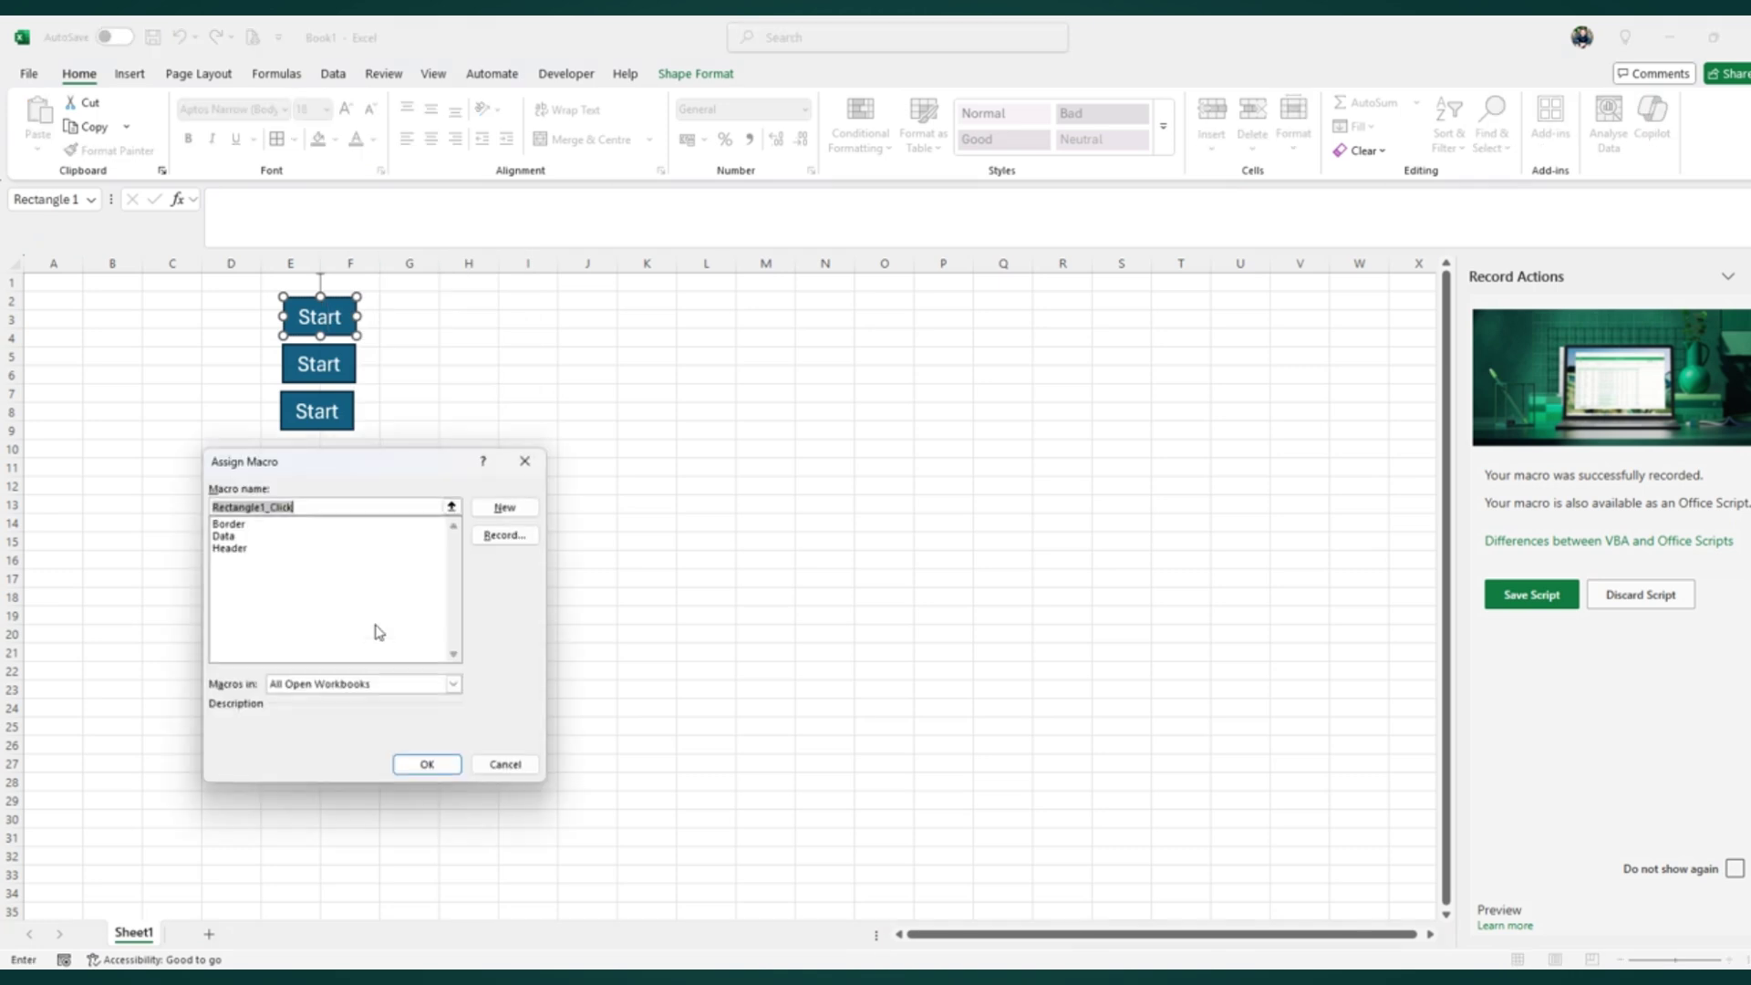
click(232, 547)
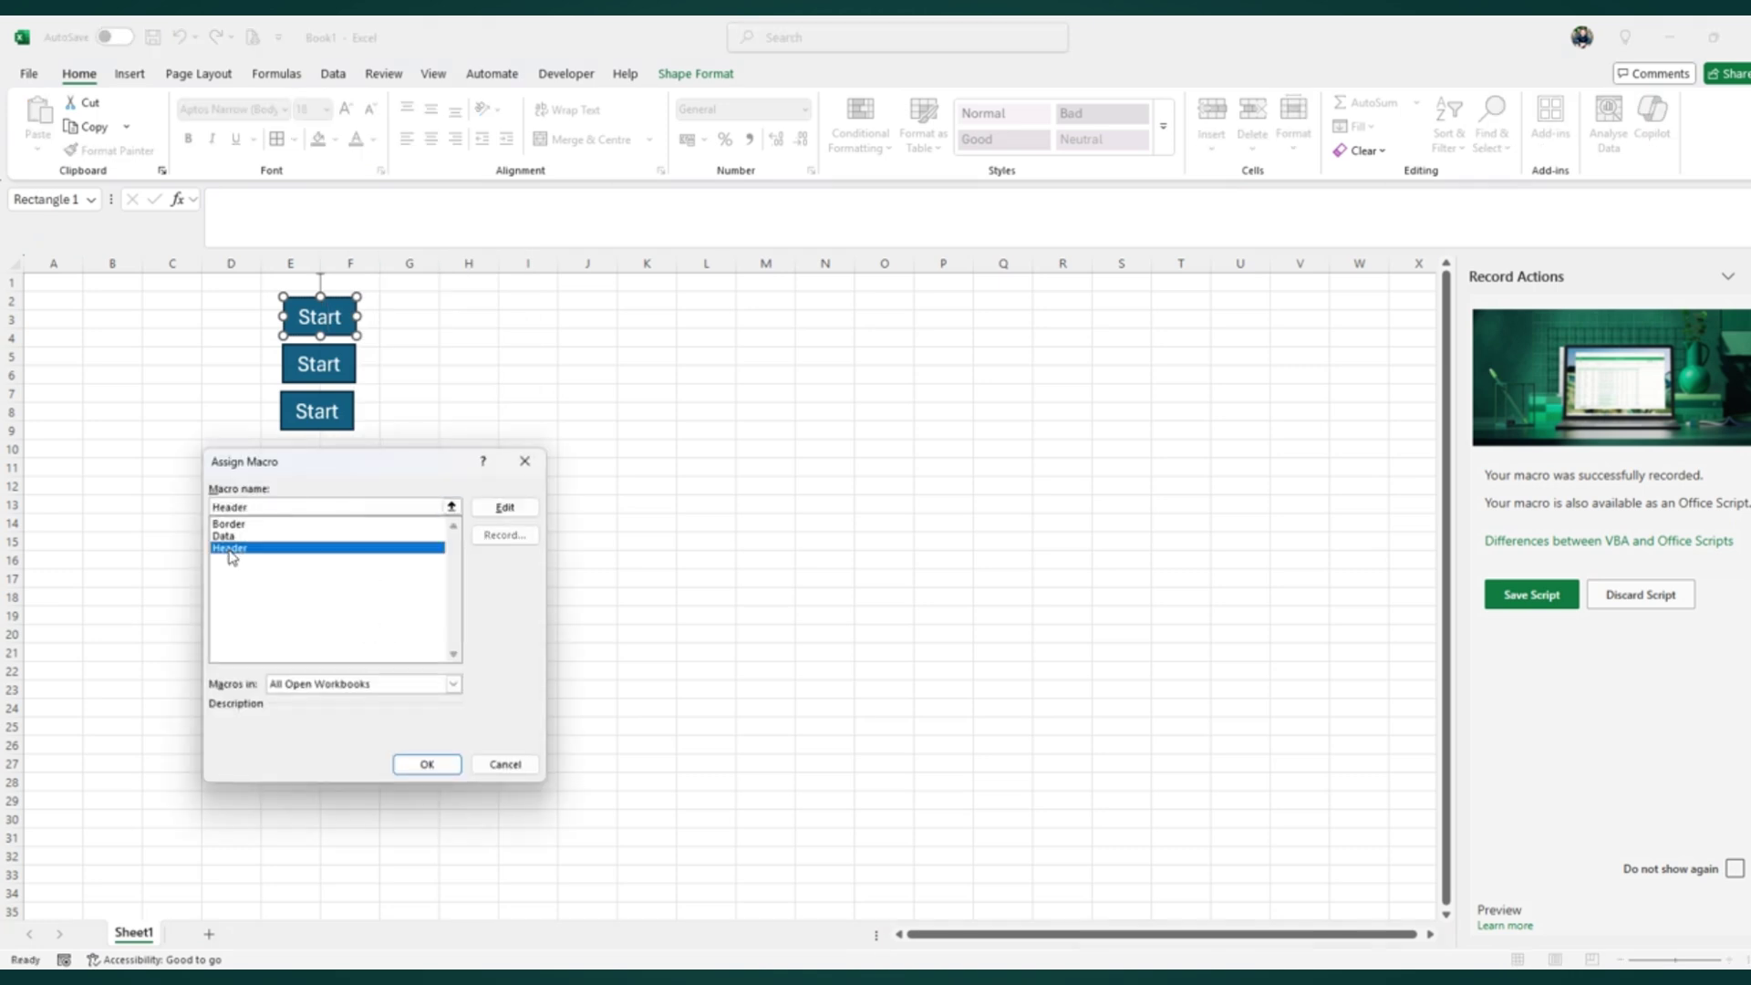
click(412, 766)
- Assign the Data macro to the middle Start rectangle
right_click(316, 379)
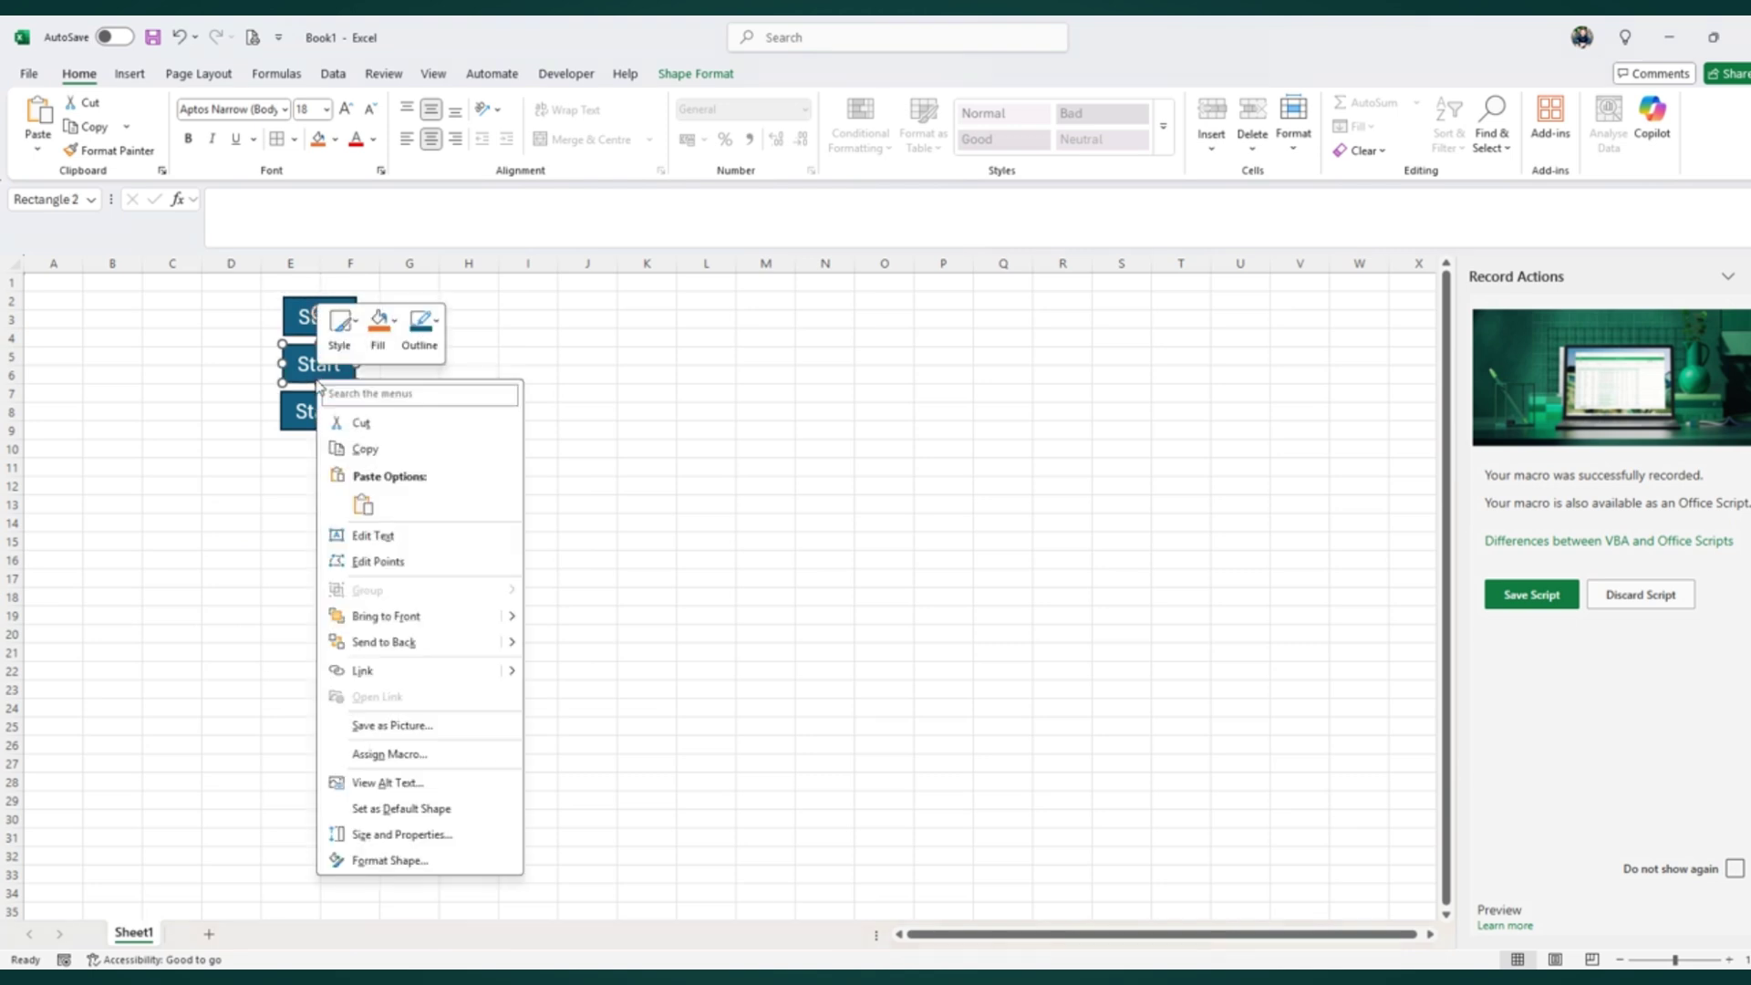
click(369, 756)
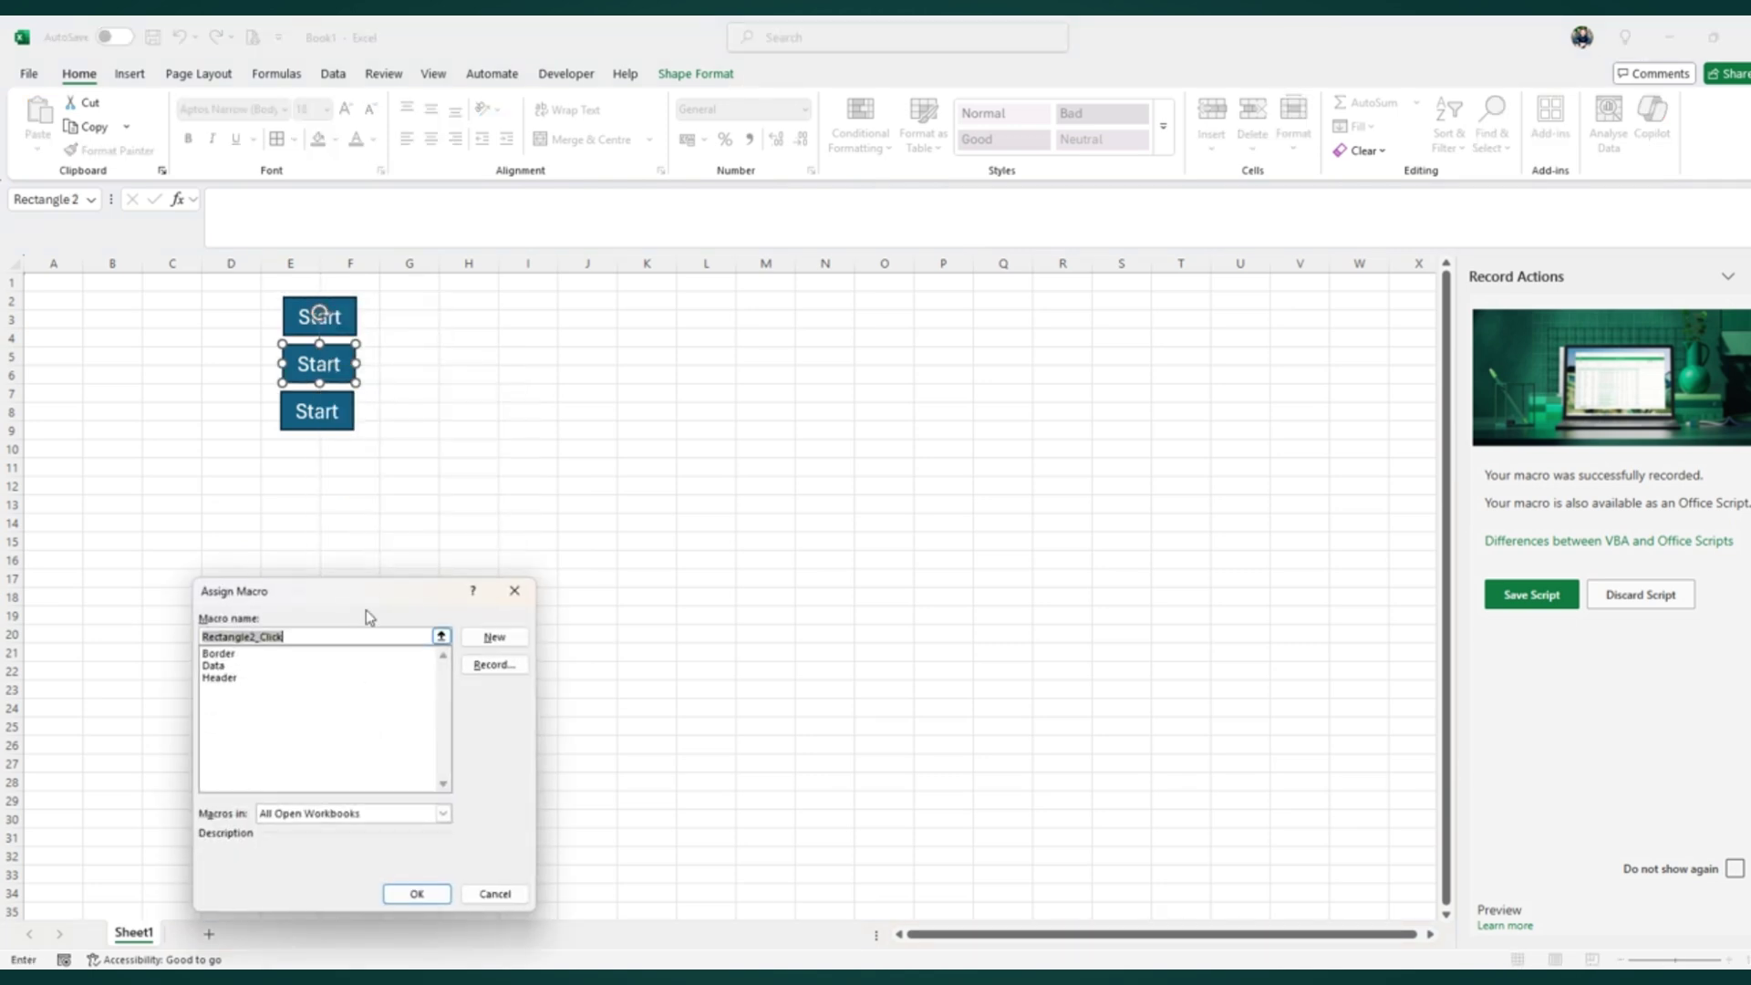
click(243, 666)
click(415, 894)
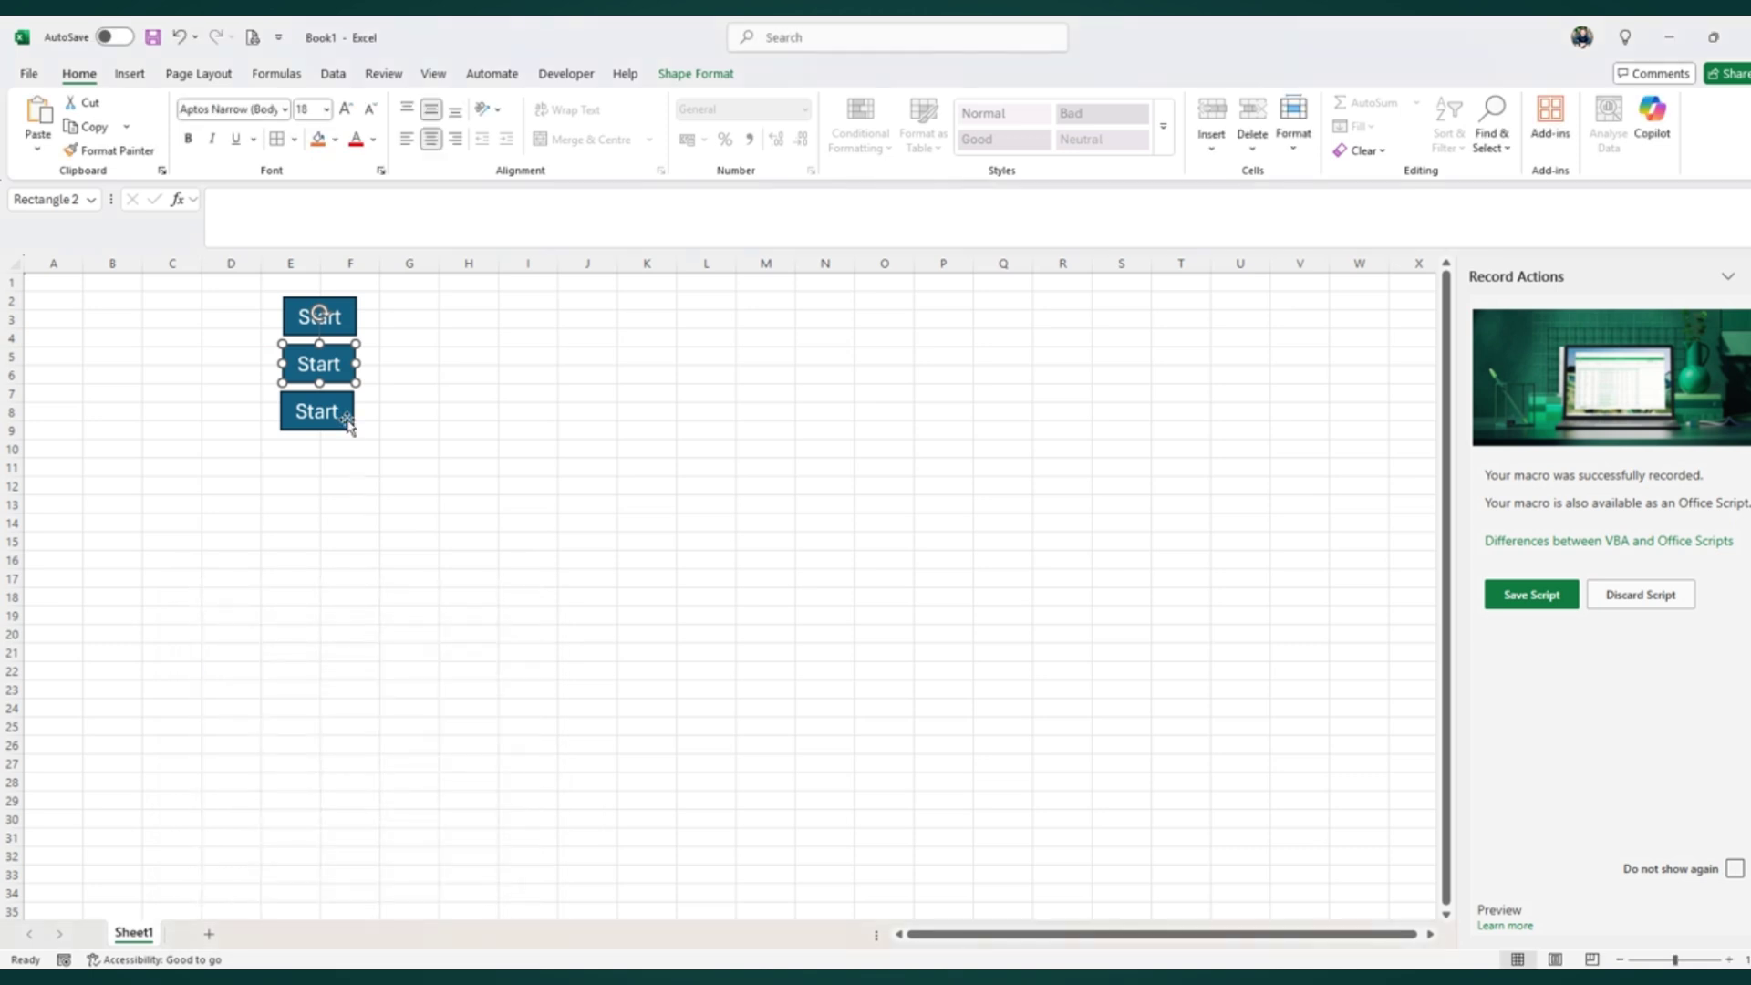
- Assign the Border macro to the lowest Start rectangle and deselect the shape
click(339, 418)
right_click(328, 419)
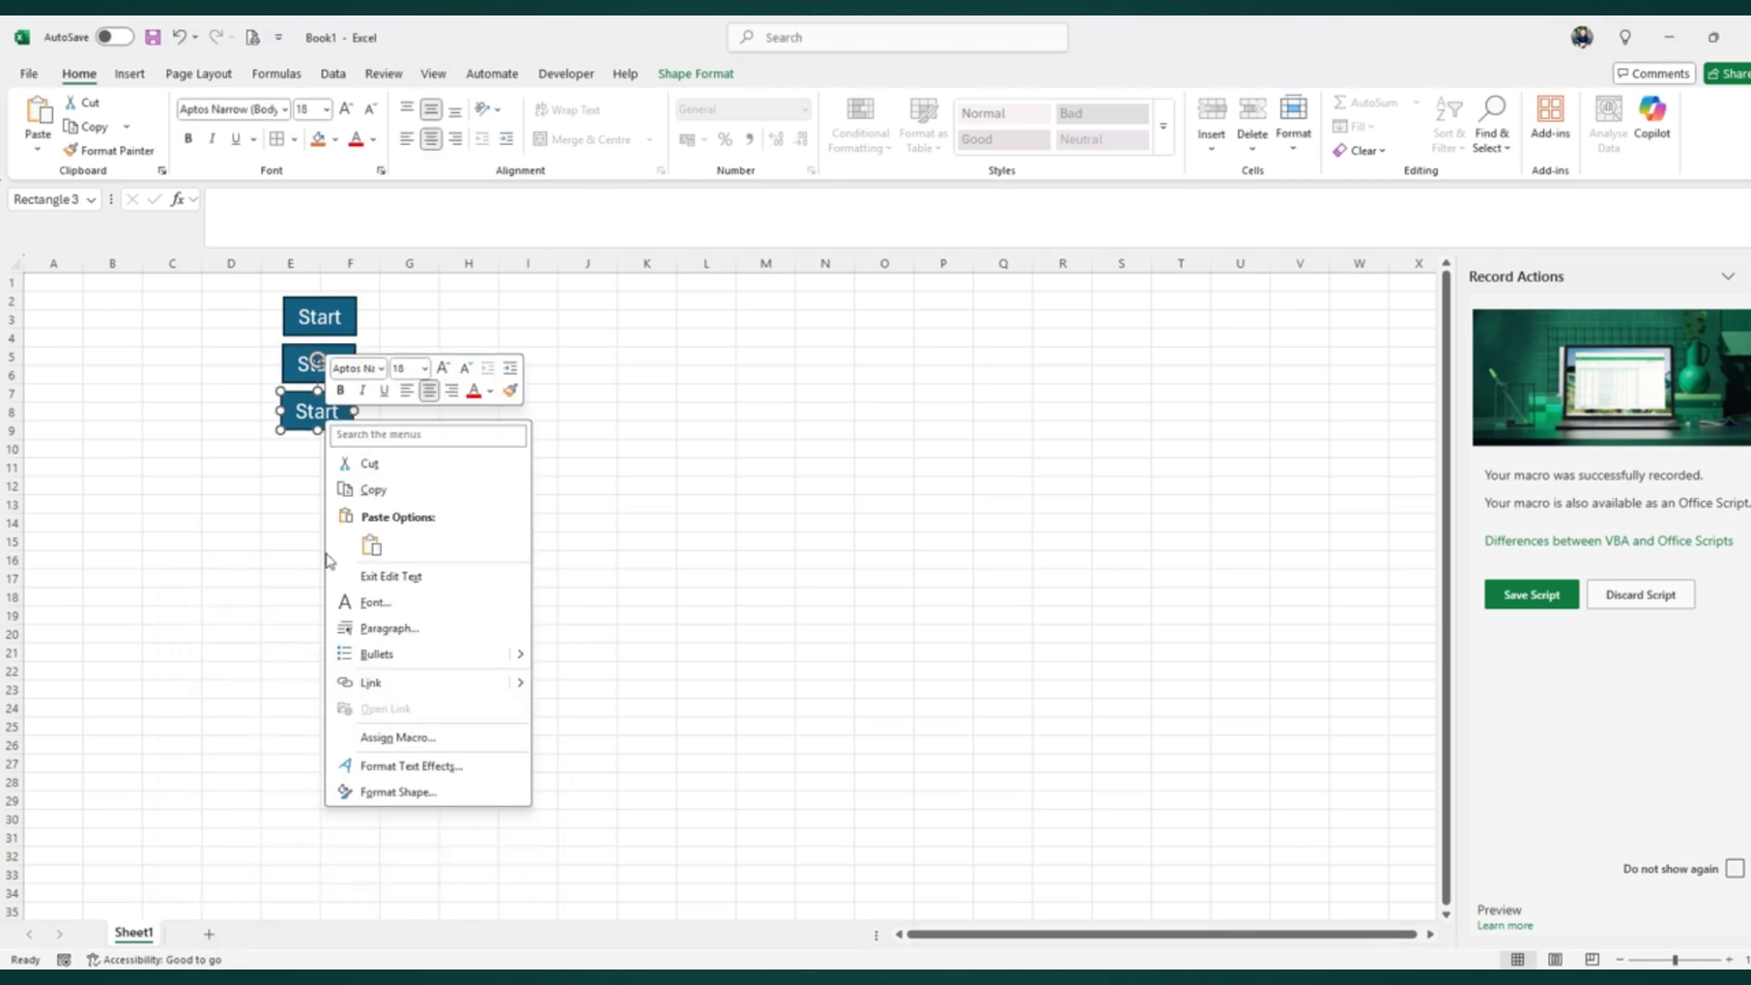
click(372, 738)
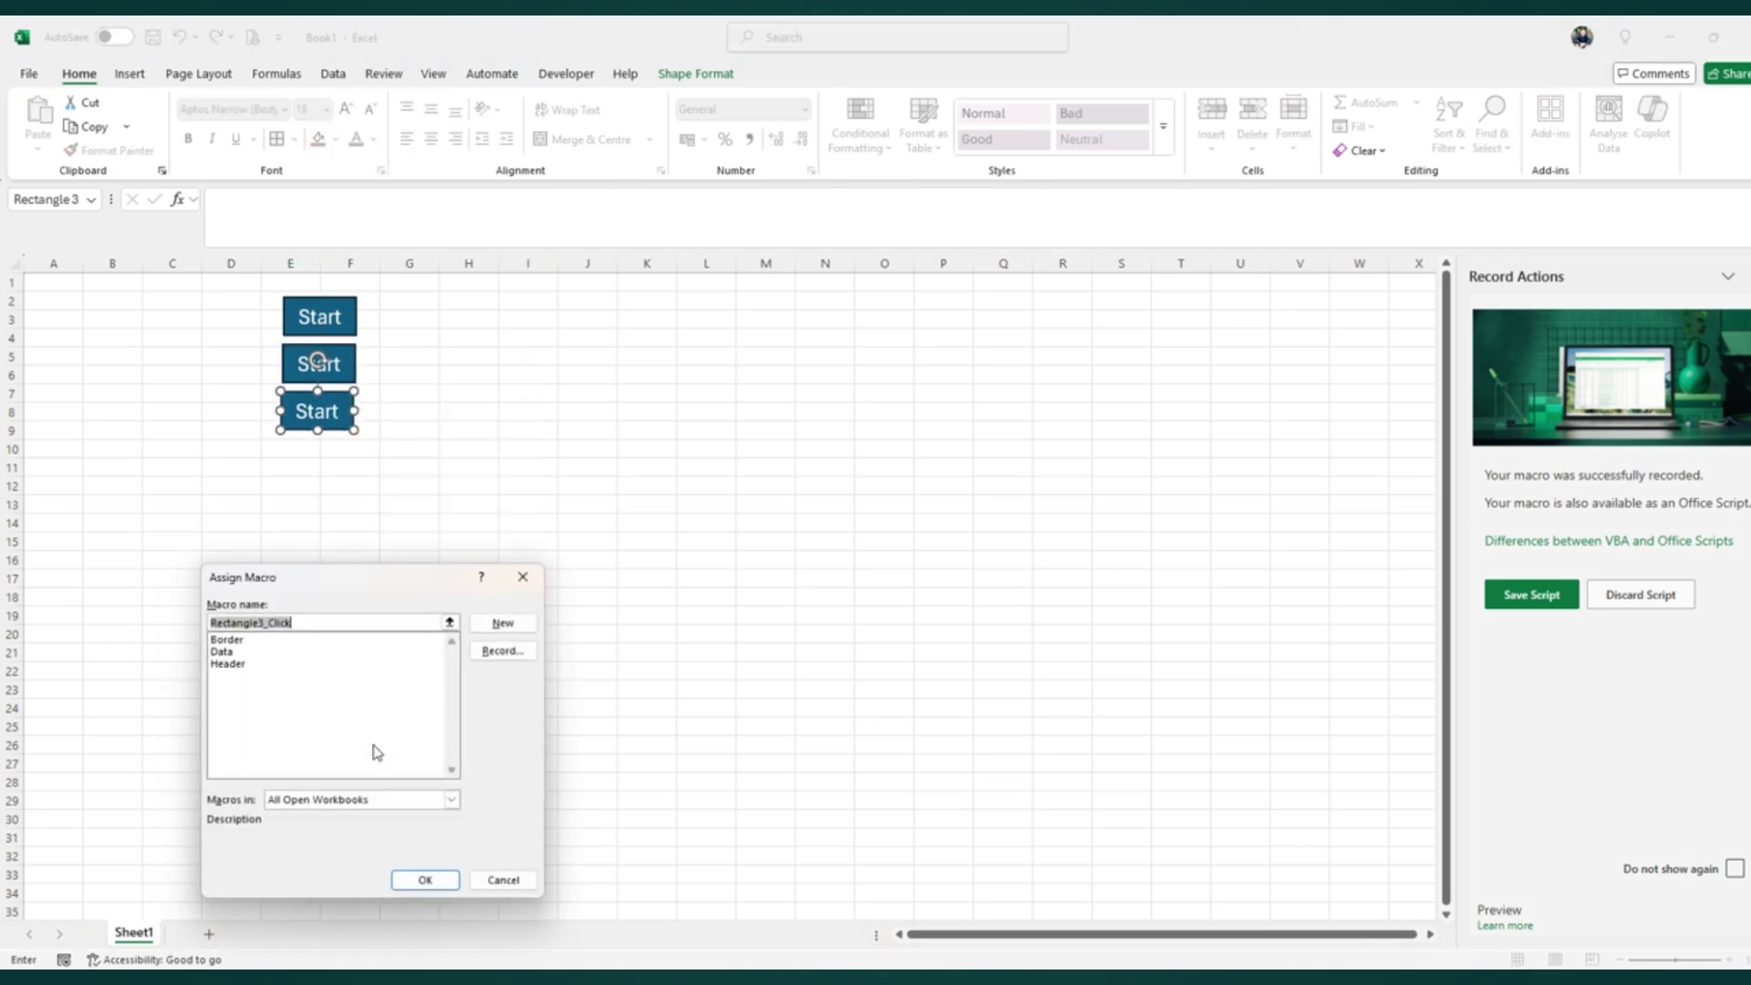
click(229, 640)
click(425, 879)
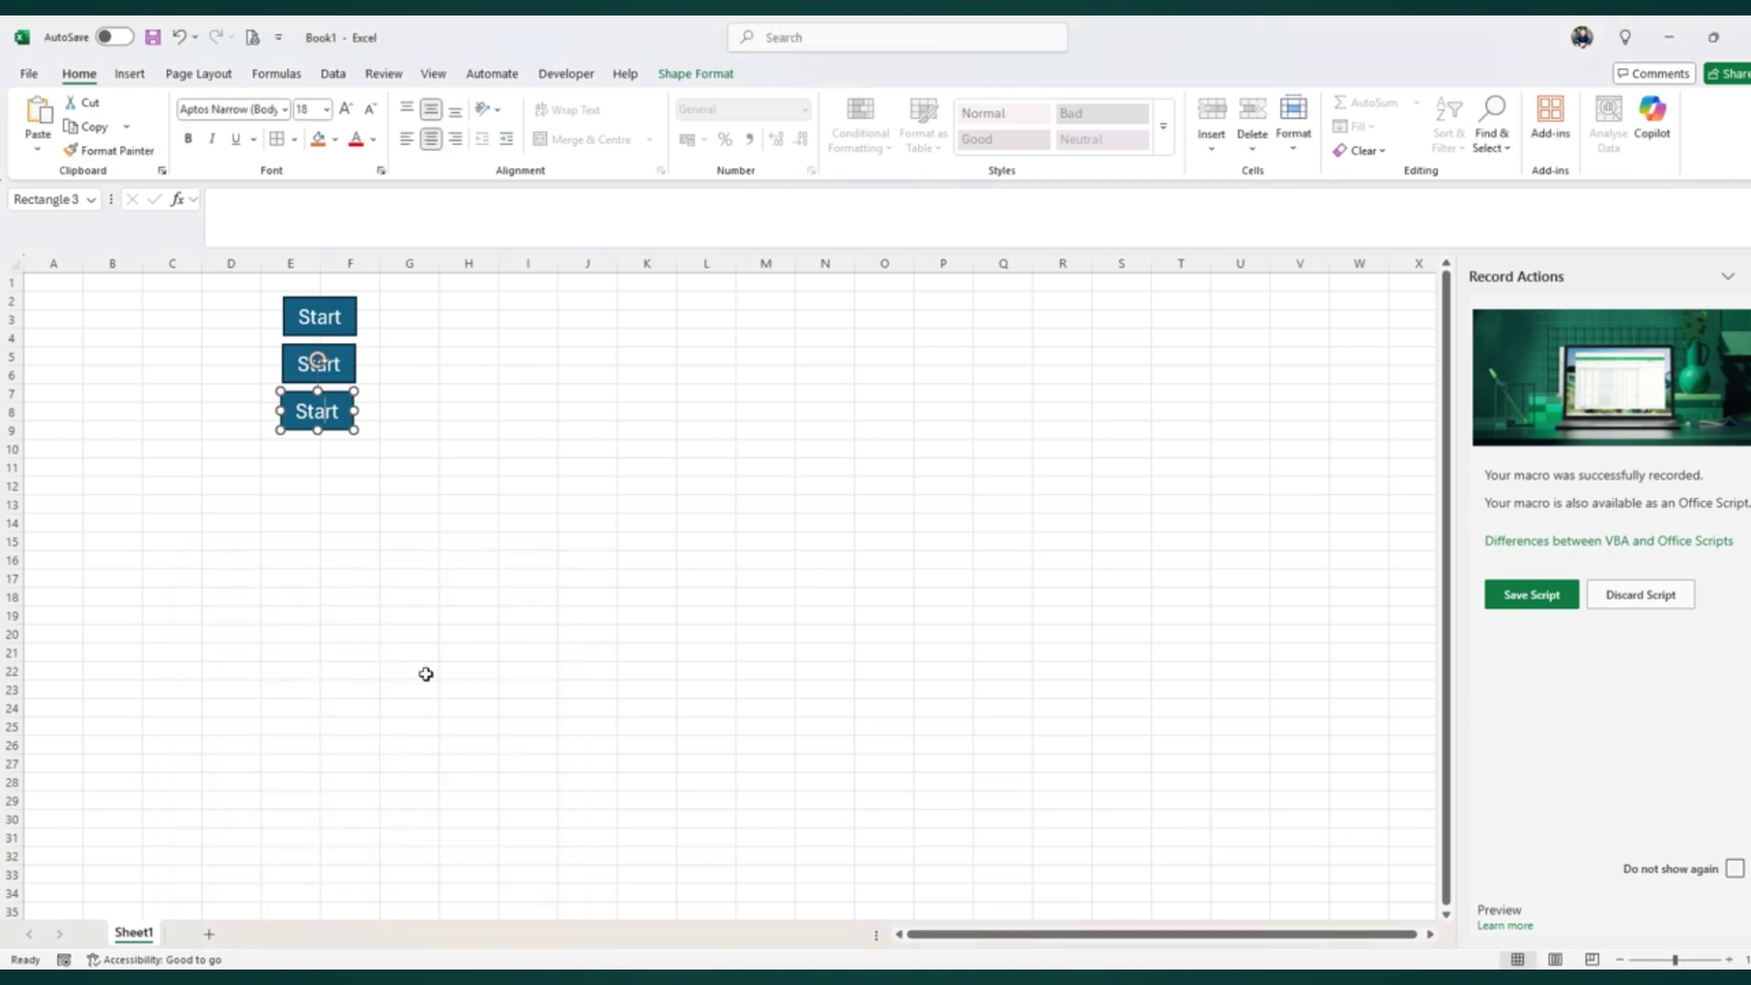
click(422, 666)
- Run the Header, Data and Border macros in order from their assigned Start shapes
click(321, 326)
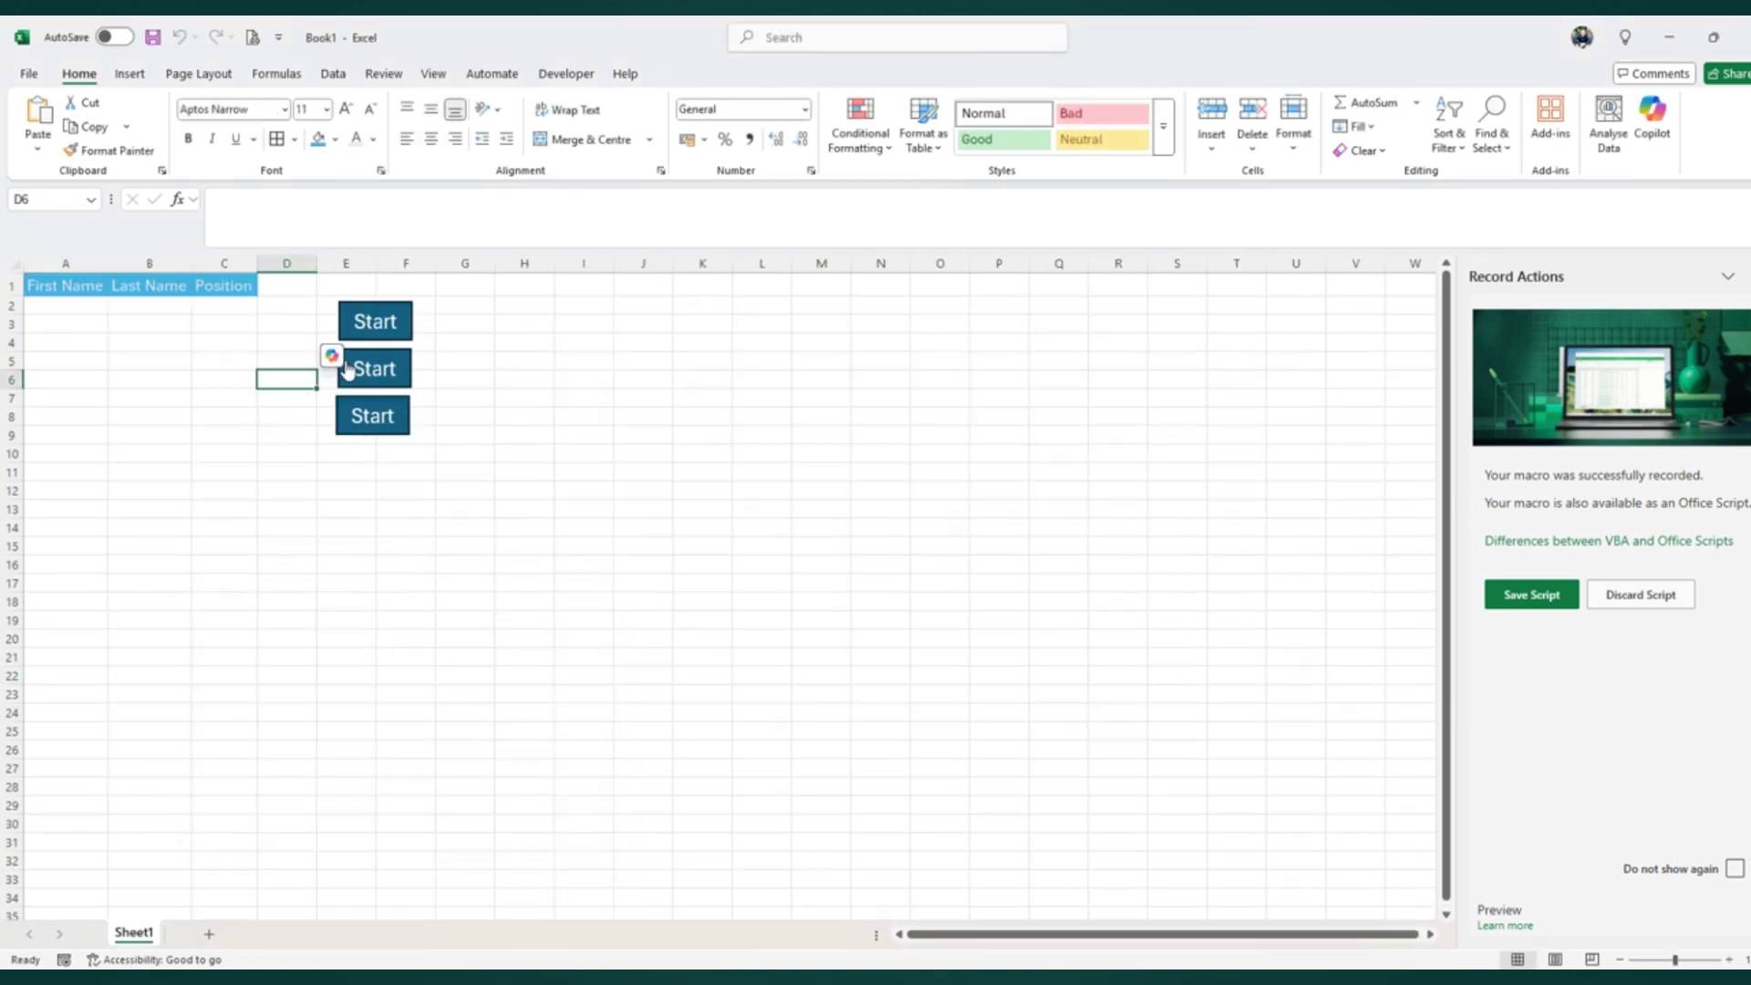
click(363, 381)
click(374, 417)
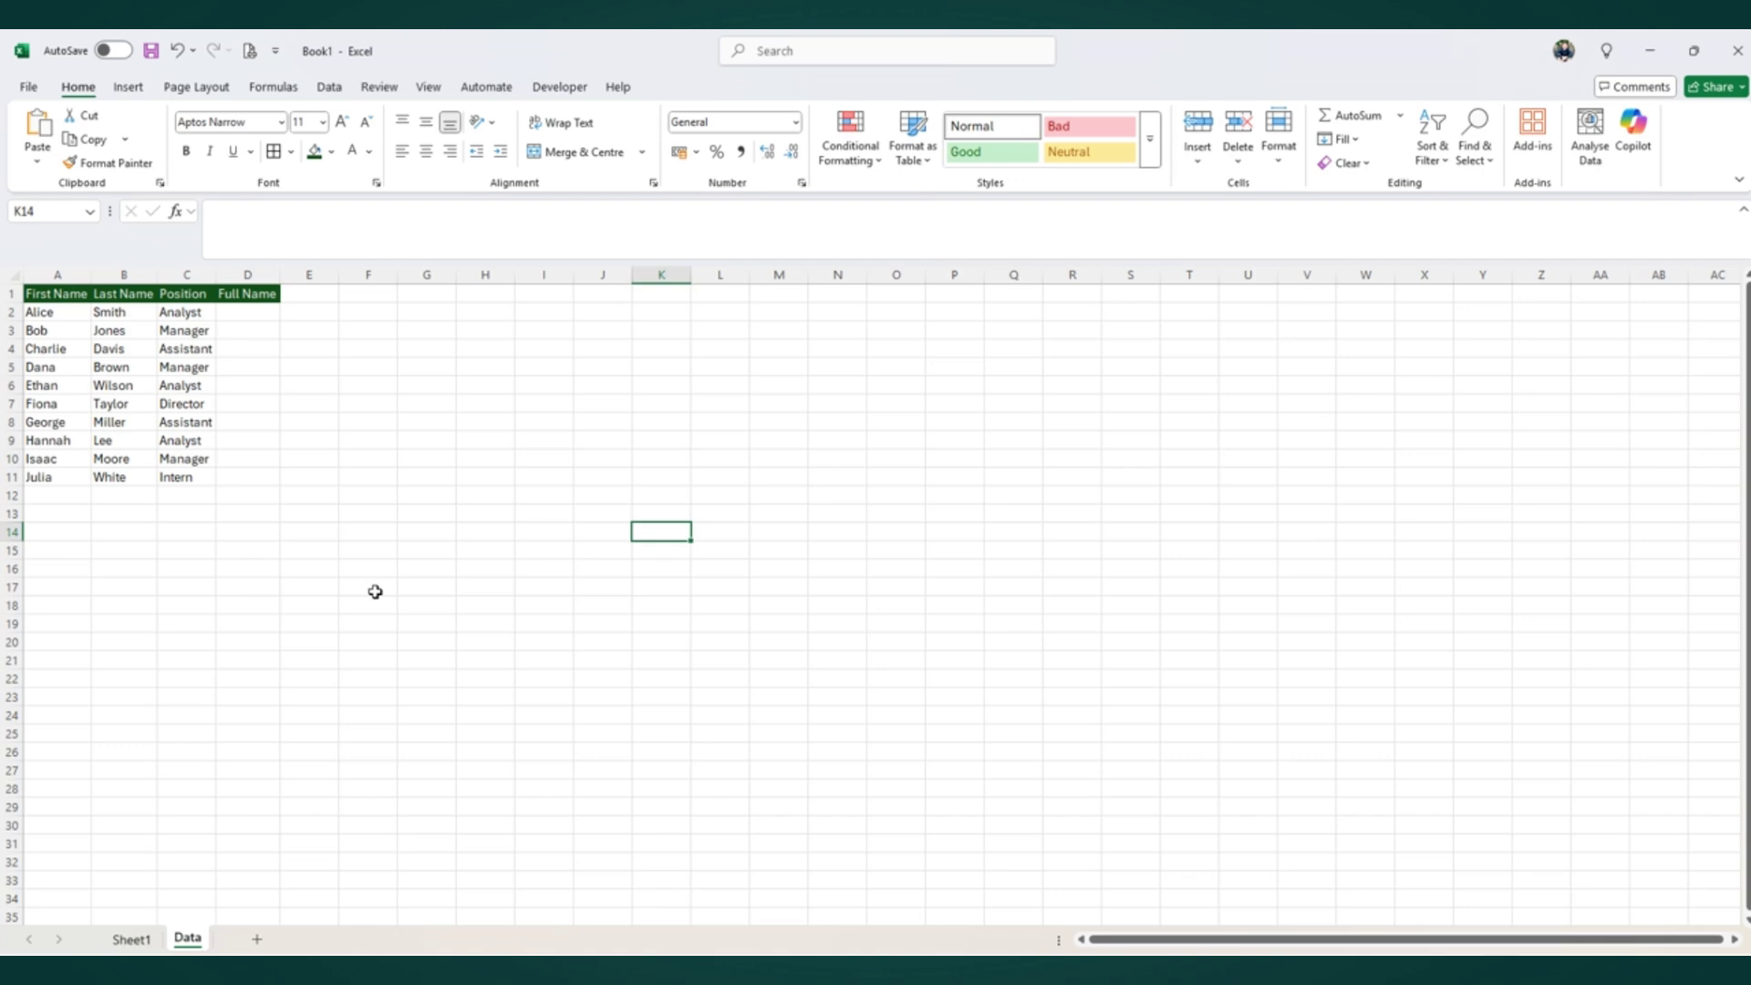
- Insert a new code module into the Book1 project in the VBA editor
key(alt+F11)
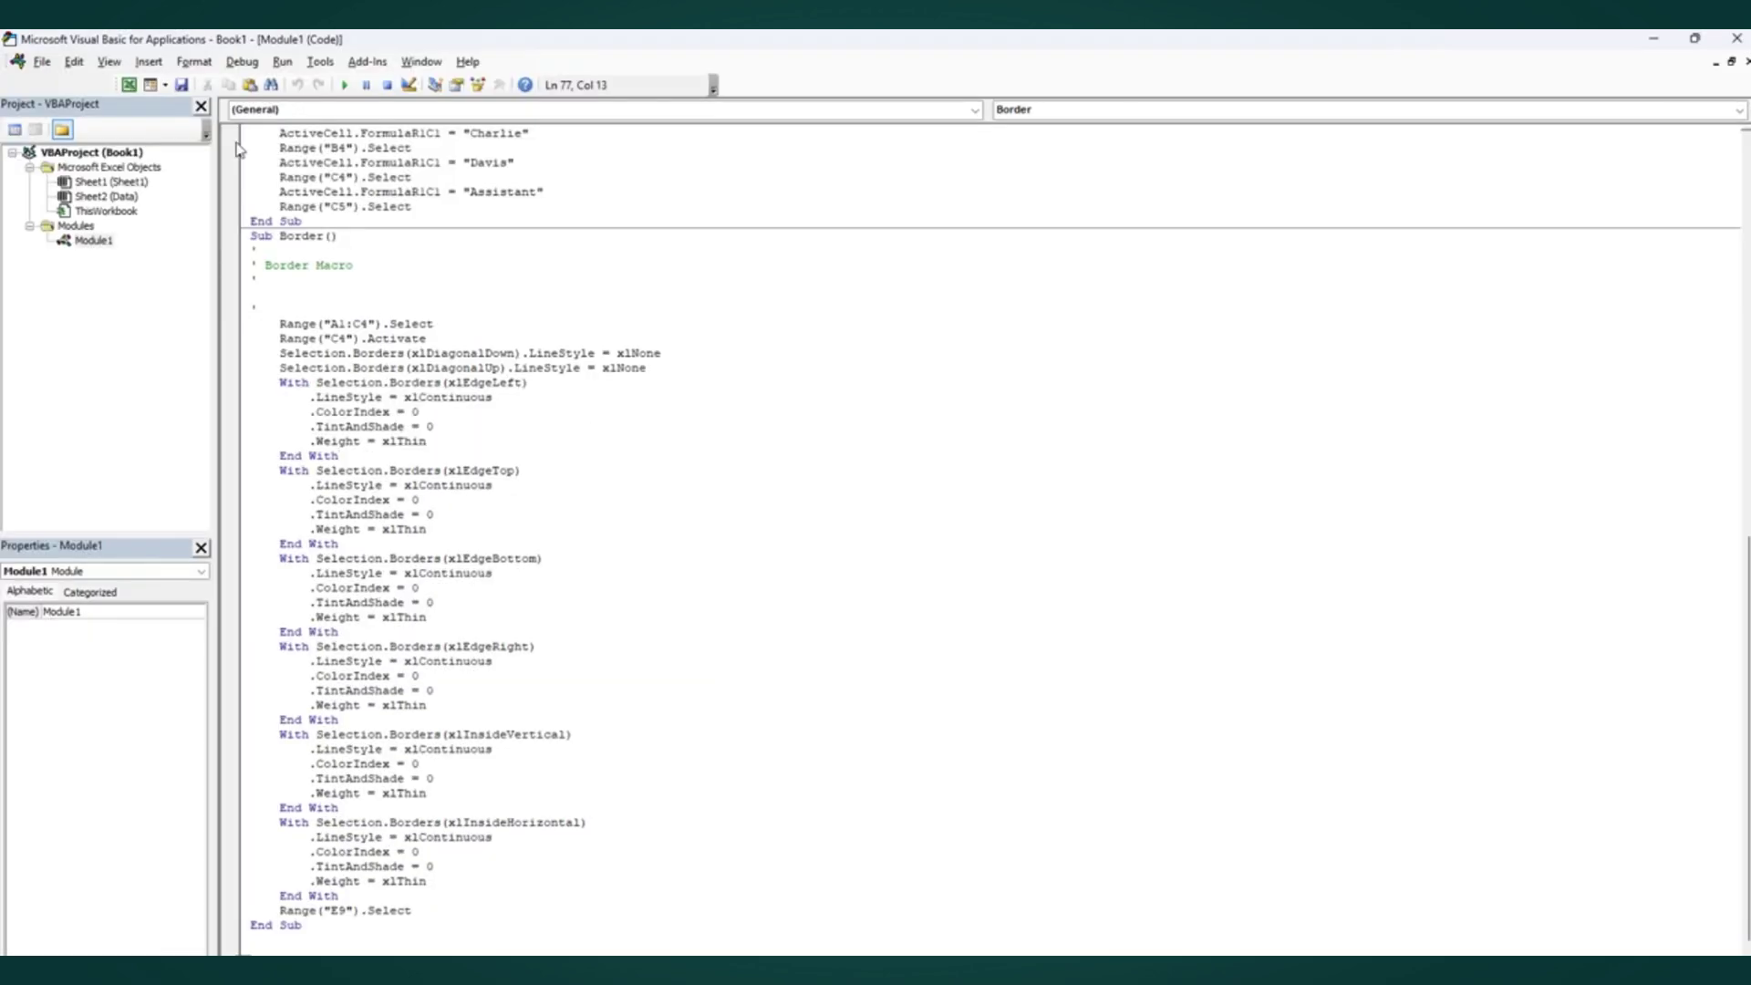
click(149, 61)
click(159, 121)
- Shrink the VBA editor to a floating window, then resize and place it beside the Data sheet's table
click(1694, 39)
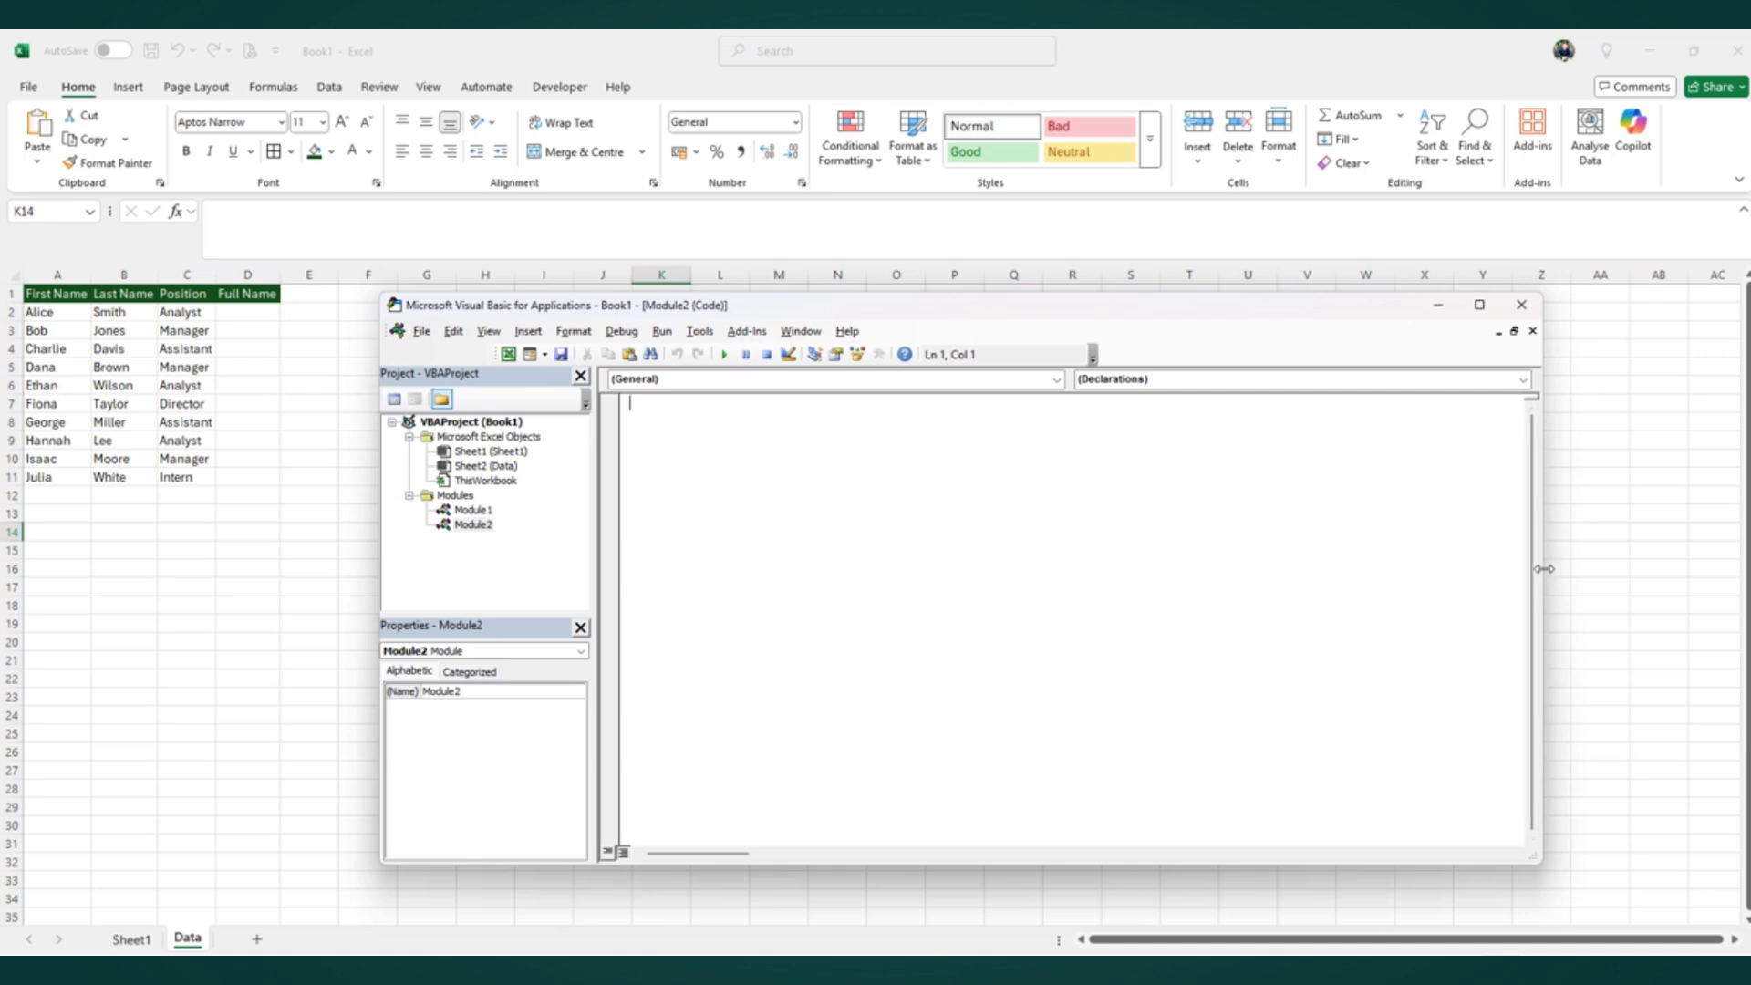
drag(1548, 568, 1597, 570)
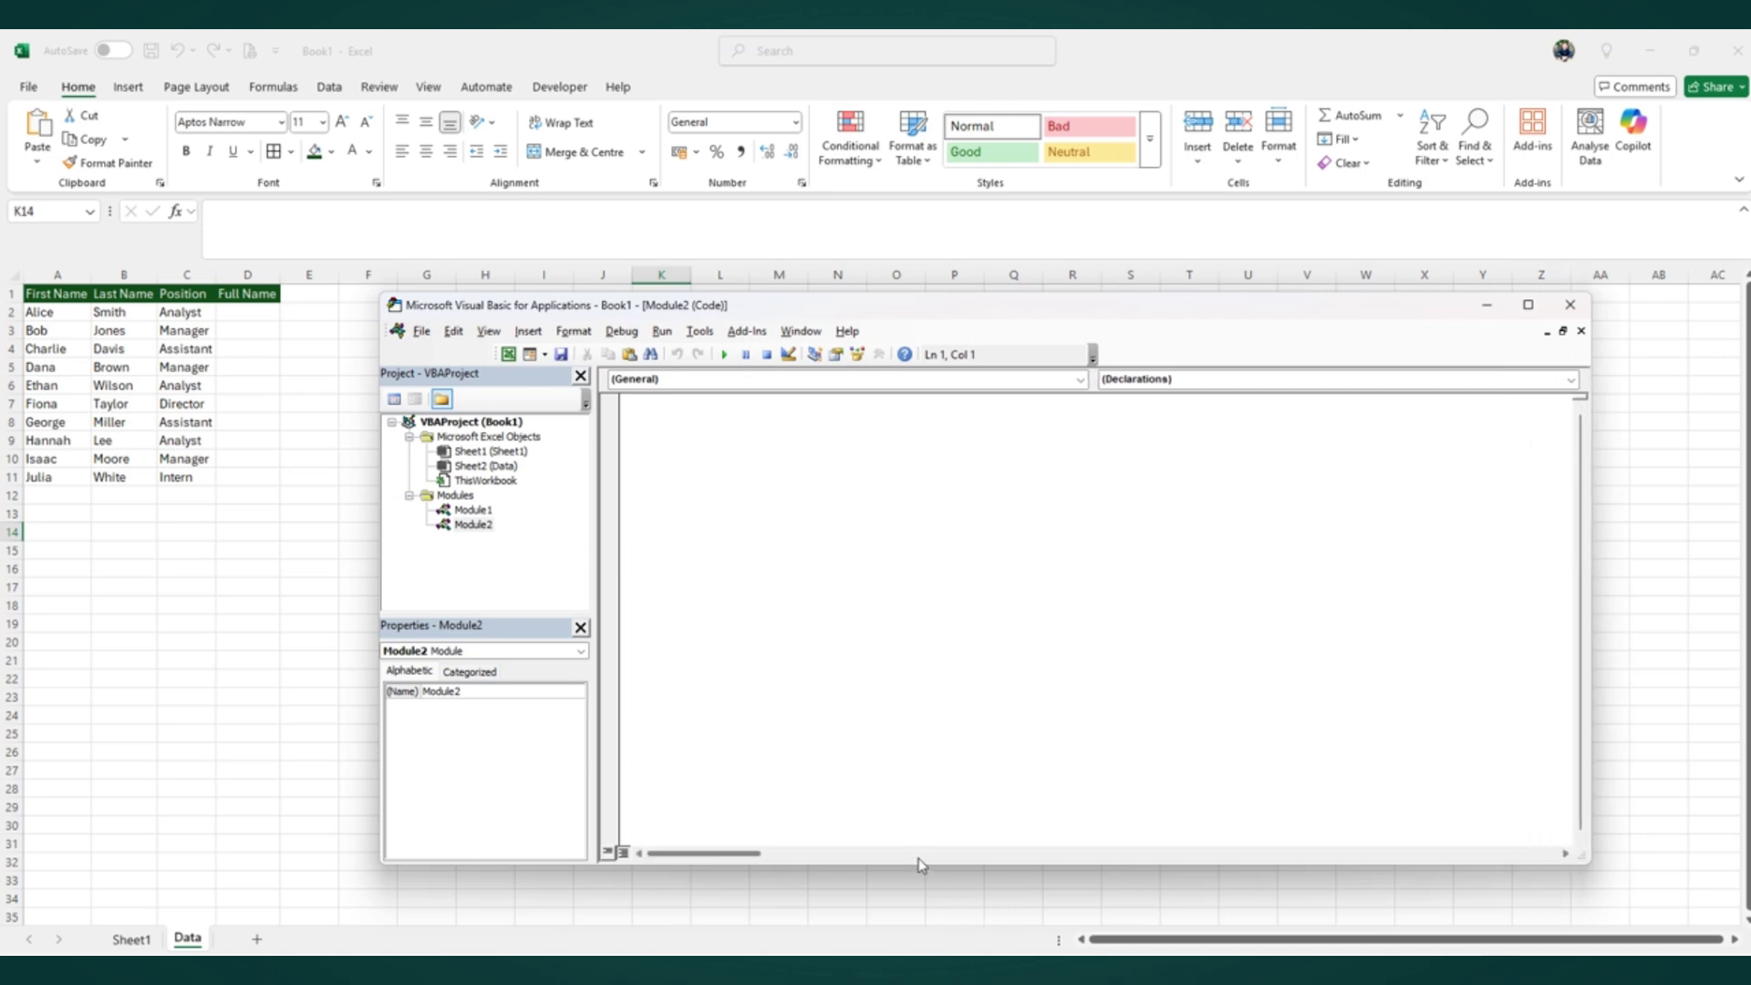
drag(917, 865, 917, 897)
drag(744, 310, 677, 326)
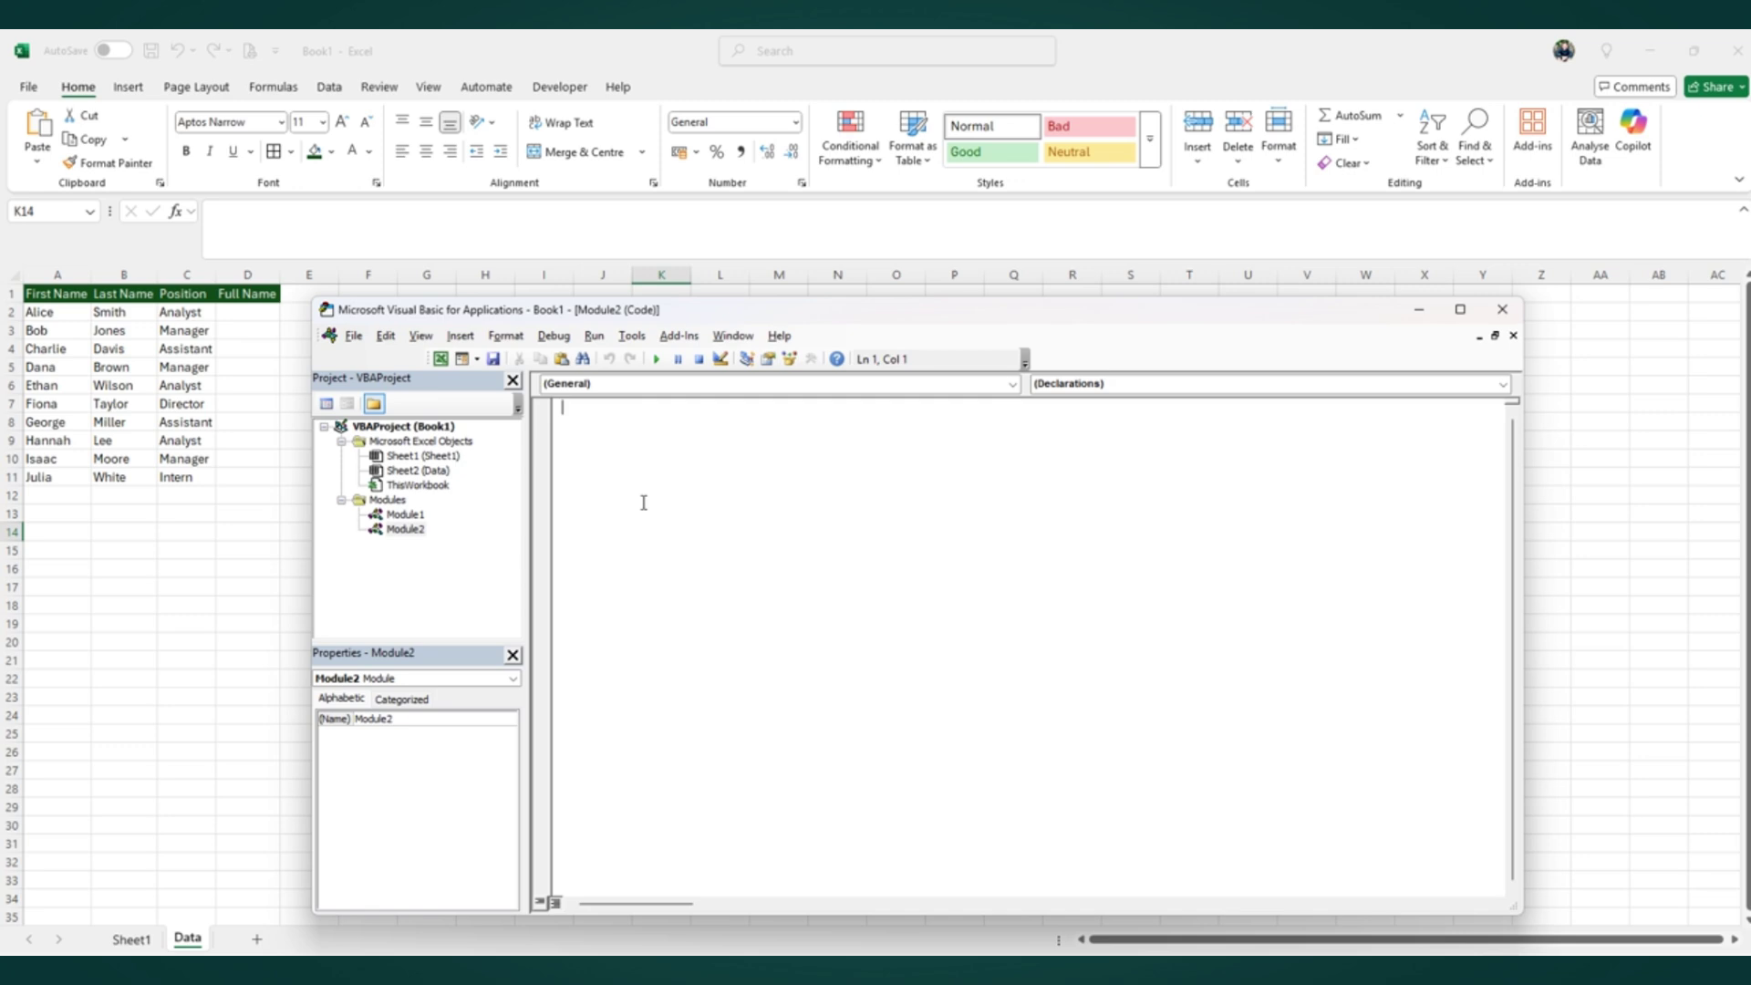
- Create a Sub named FillFullNames in the new module and declare the variable LastRow as Long in it
text(sub FillFullNames)
key(Return)
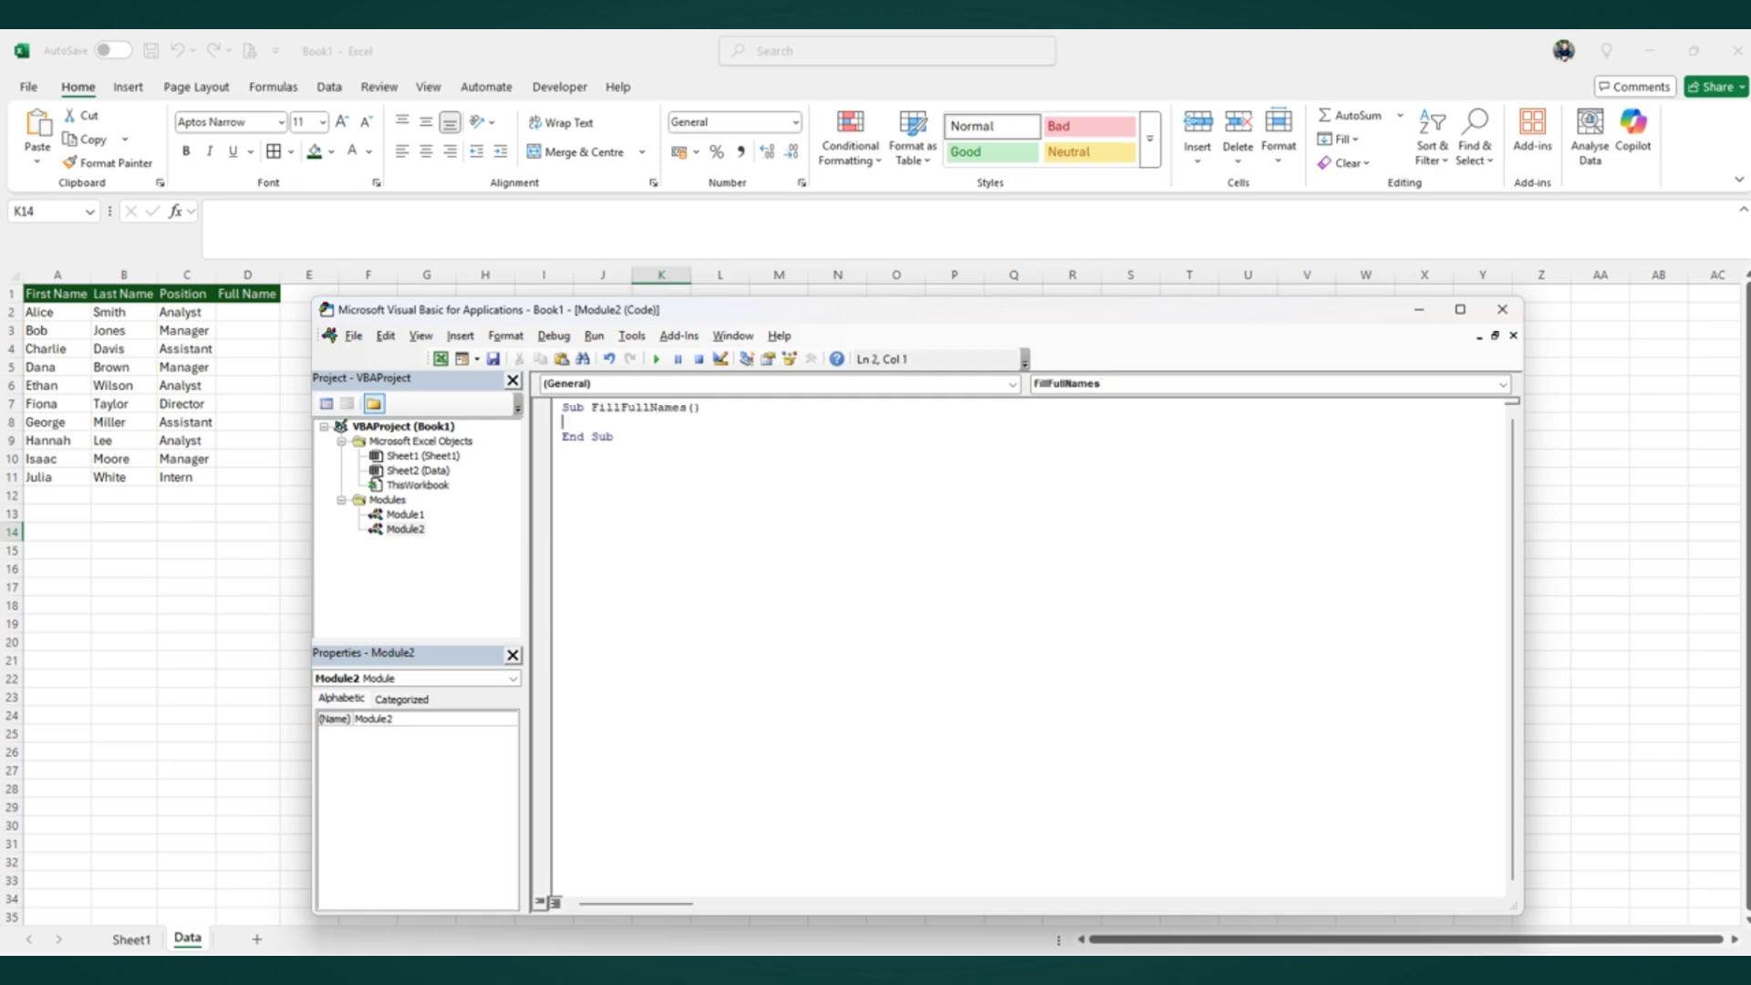
key(Return)
key(Return)
text(dim LastRow As Long)
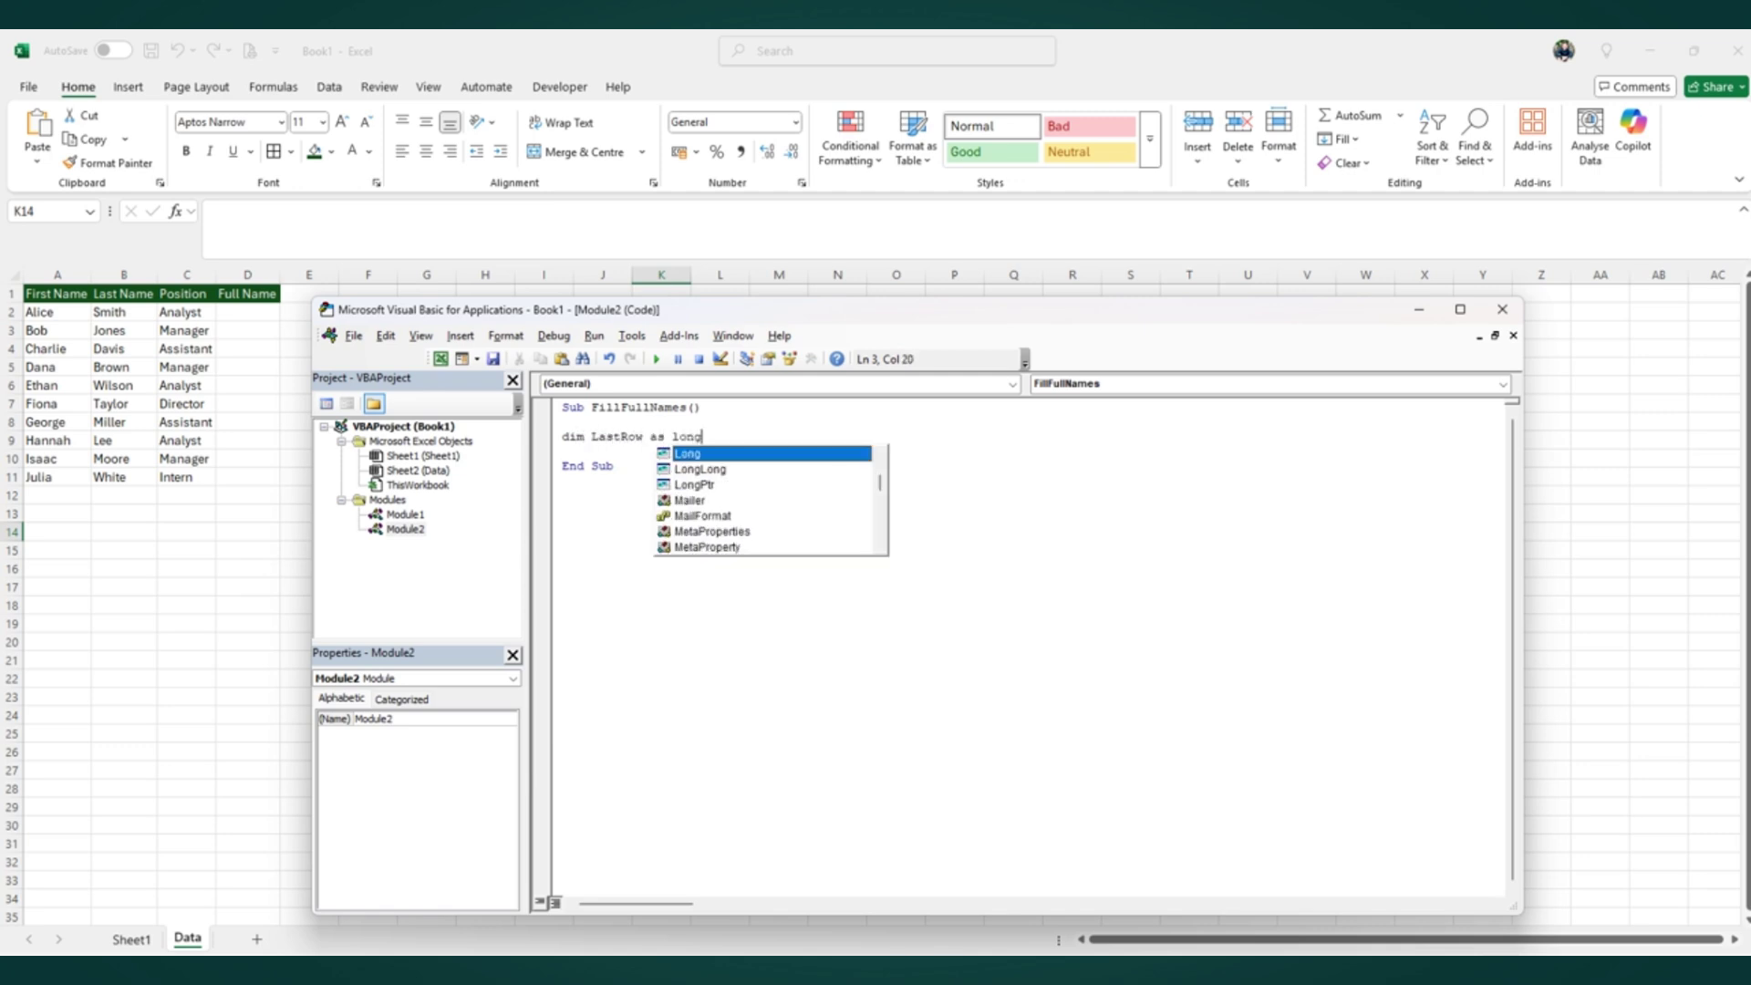
- Declare a second variable i as Long below the LastRow declaration in FillFullNames
key(Return)
text(dim)
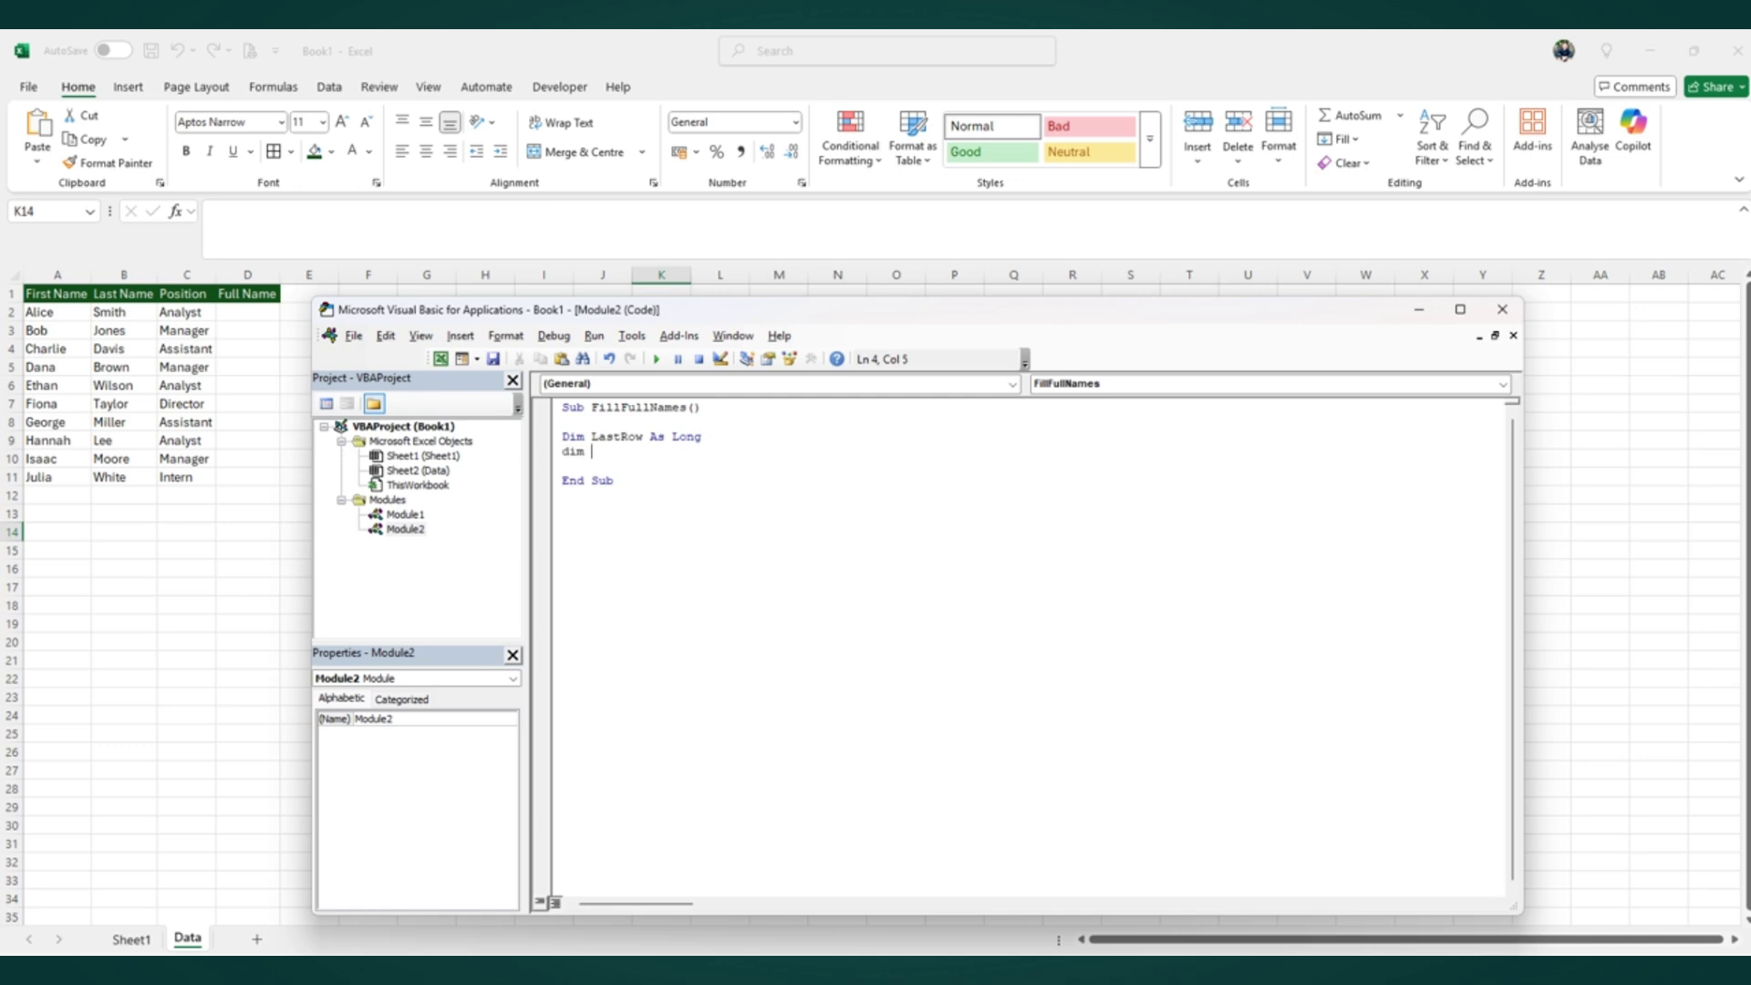
text( i as lon)
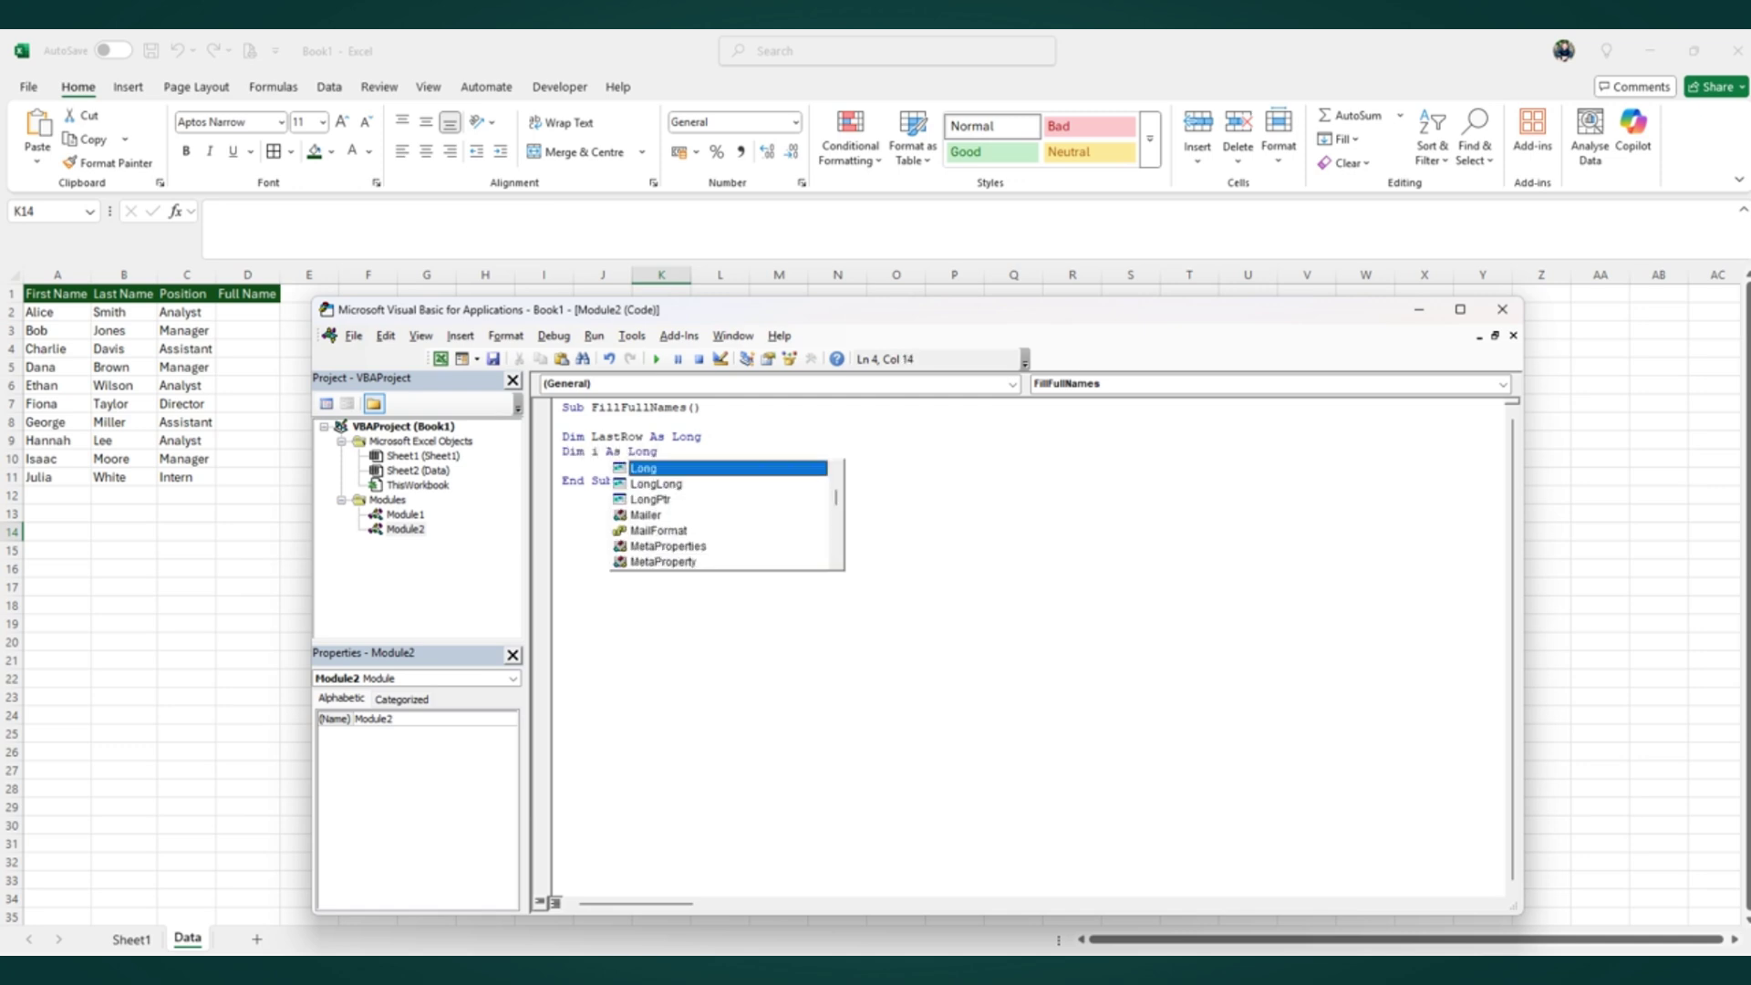
text(g)
key(Return)
key(Return)
key(Return)
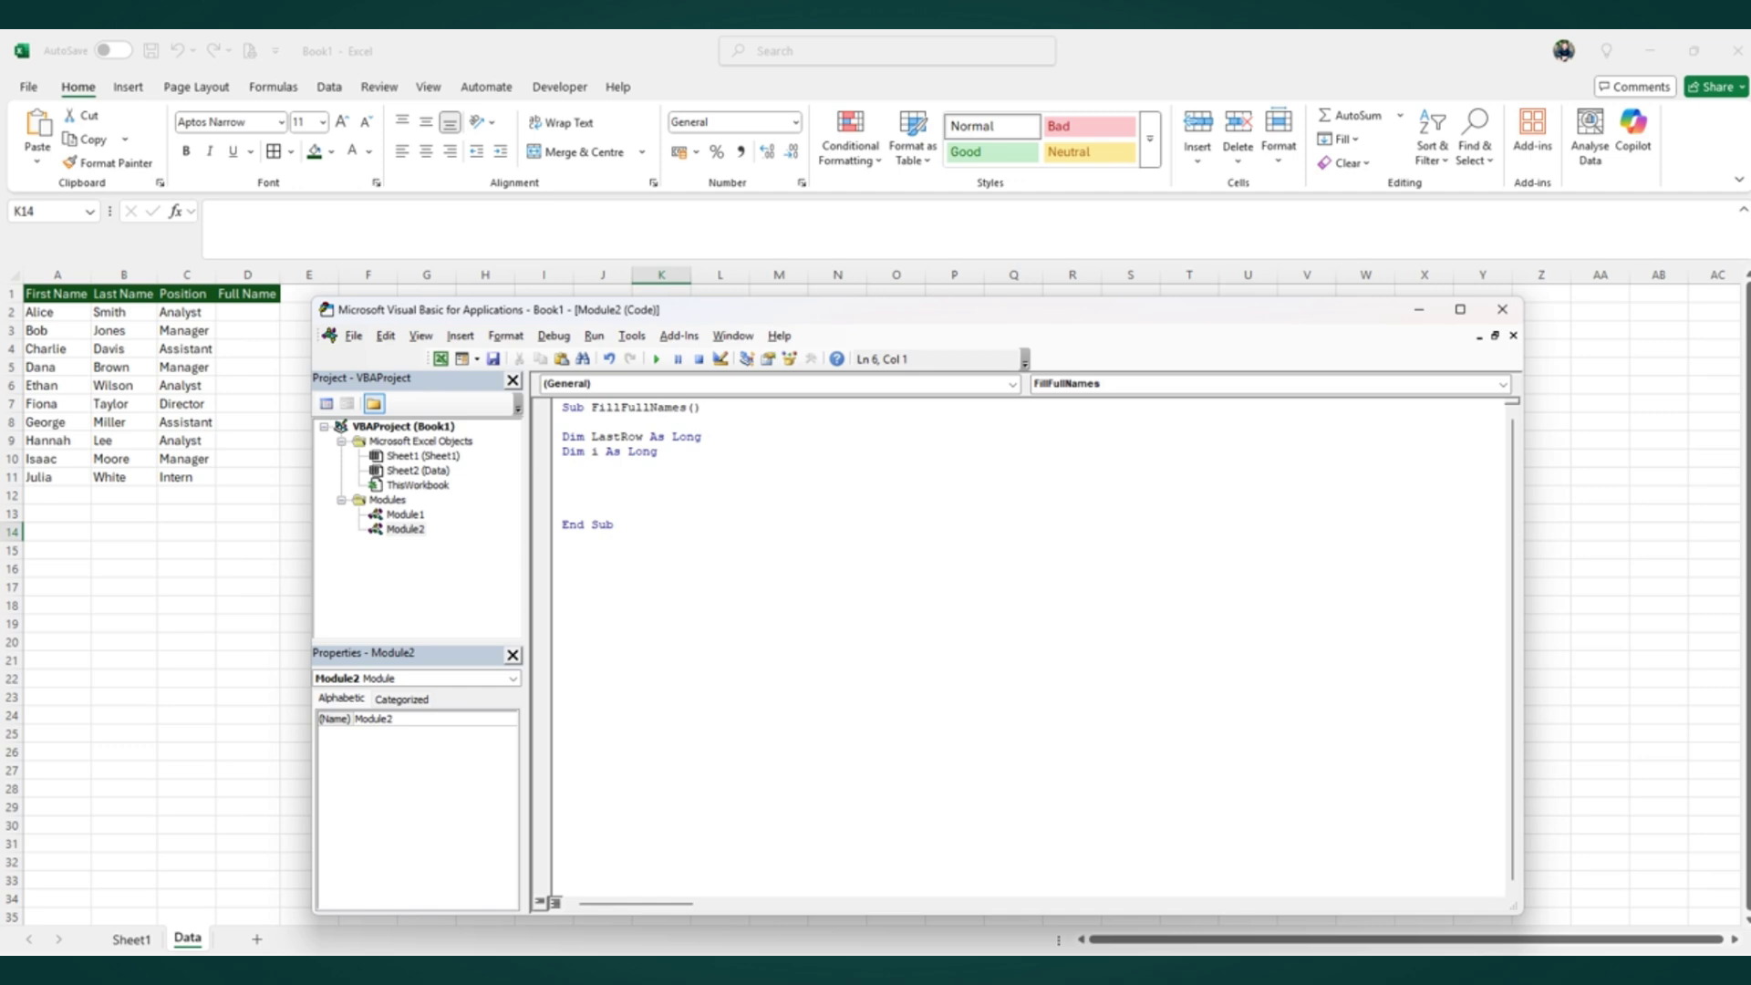
- Add the statement LastRow = Cells(Rows.Count, "A").End(xlUp).Row below the variable declarations
text(astrow=cells(rows.)
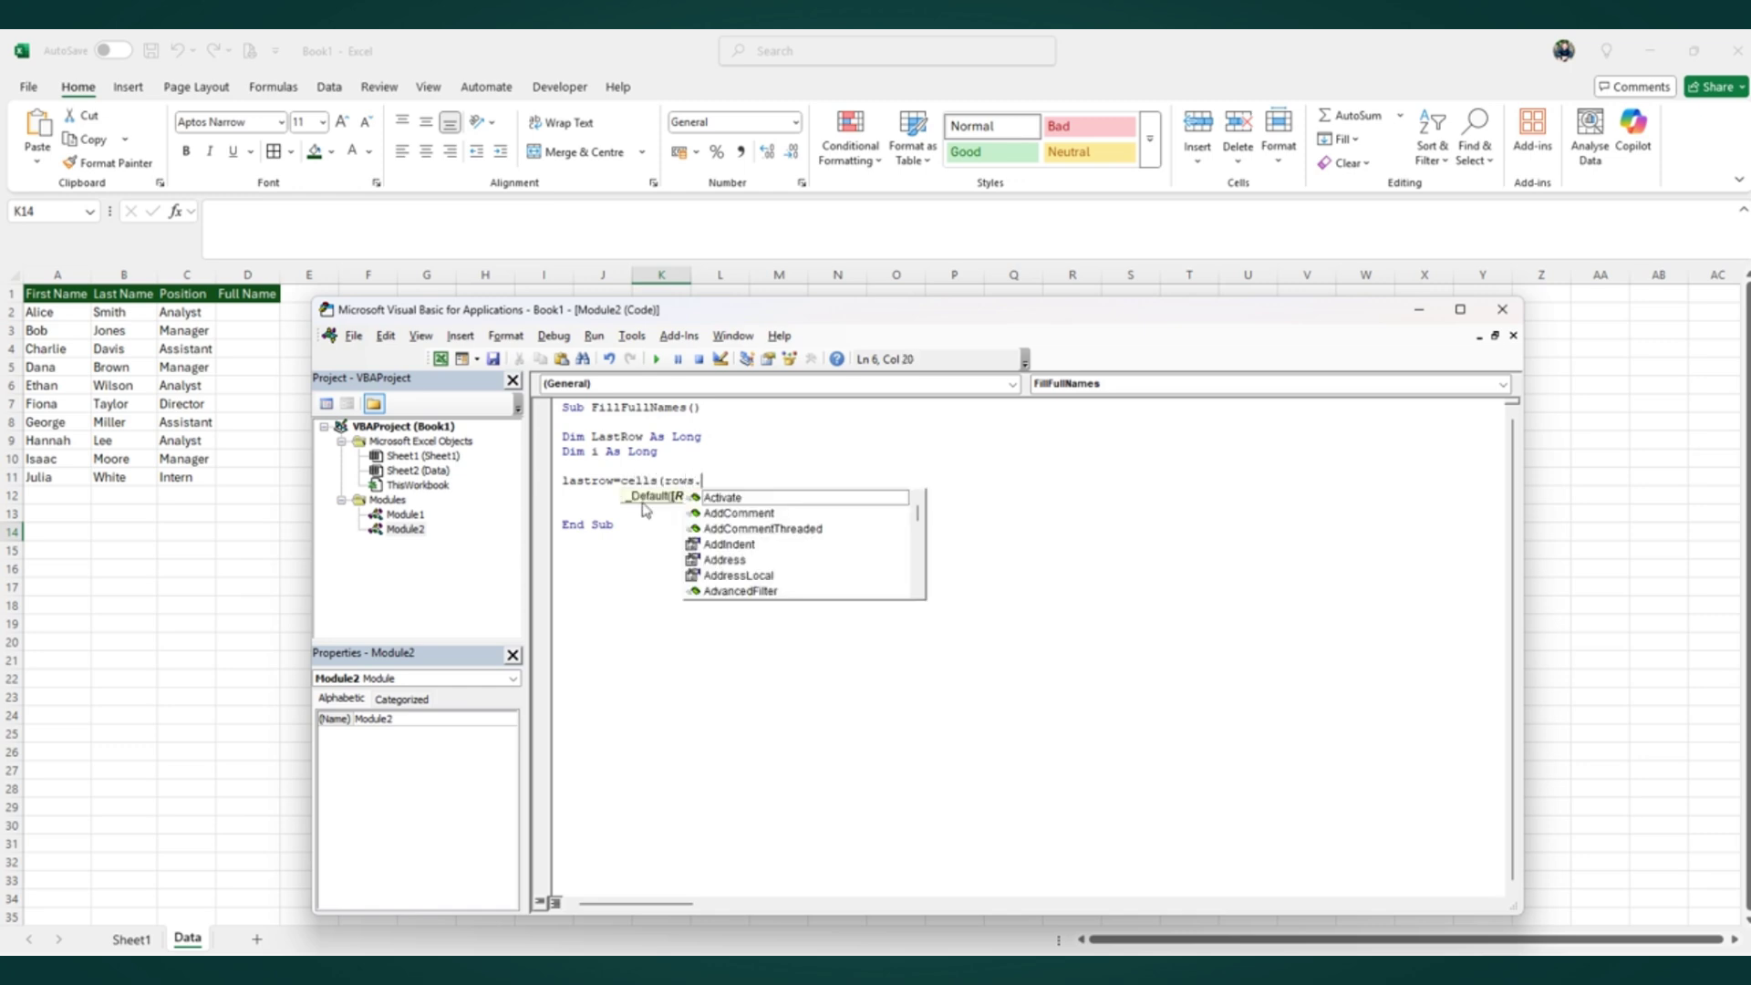
text(count,1)
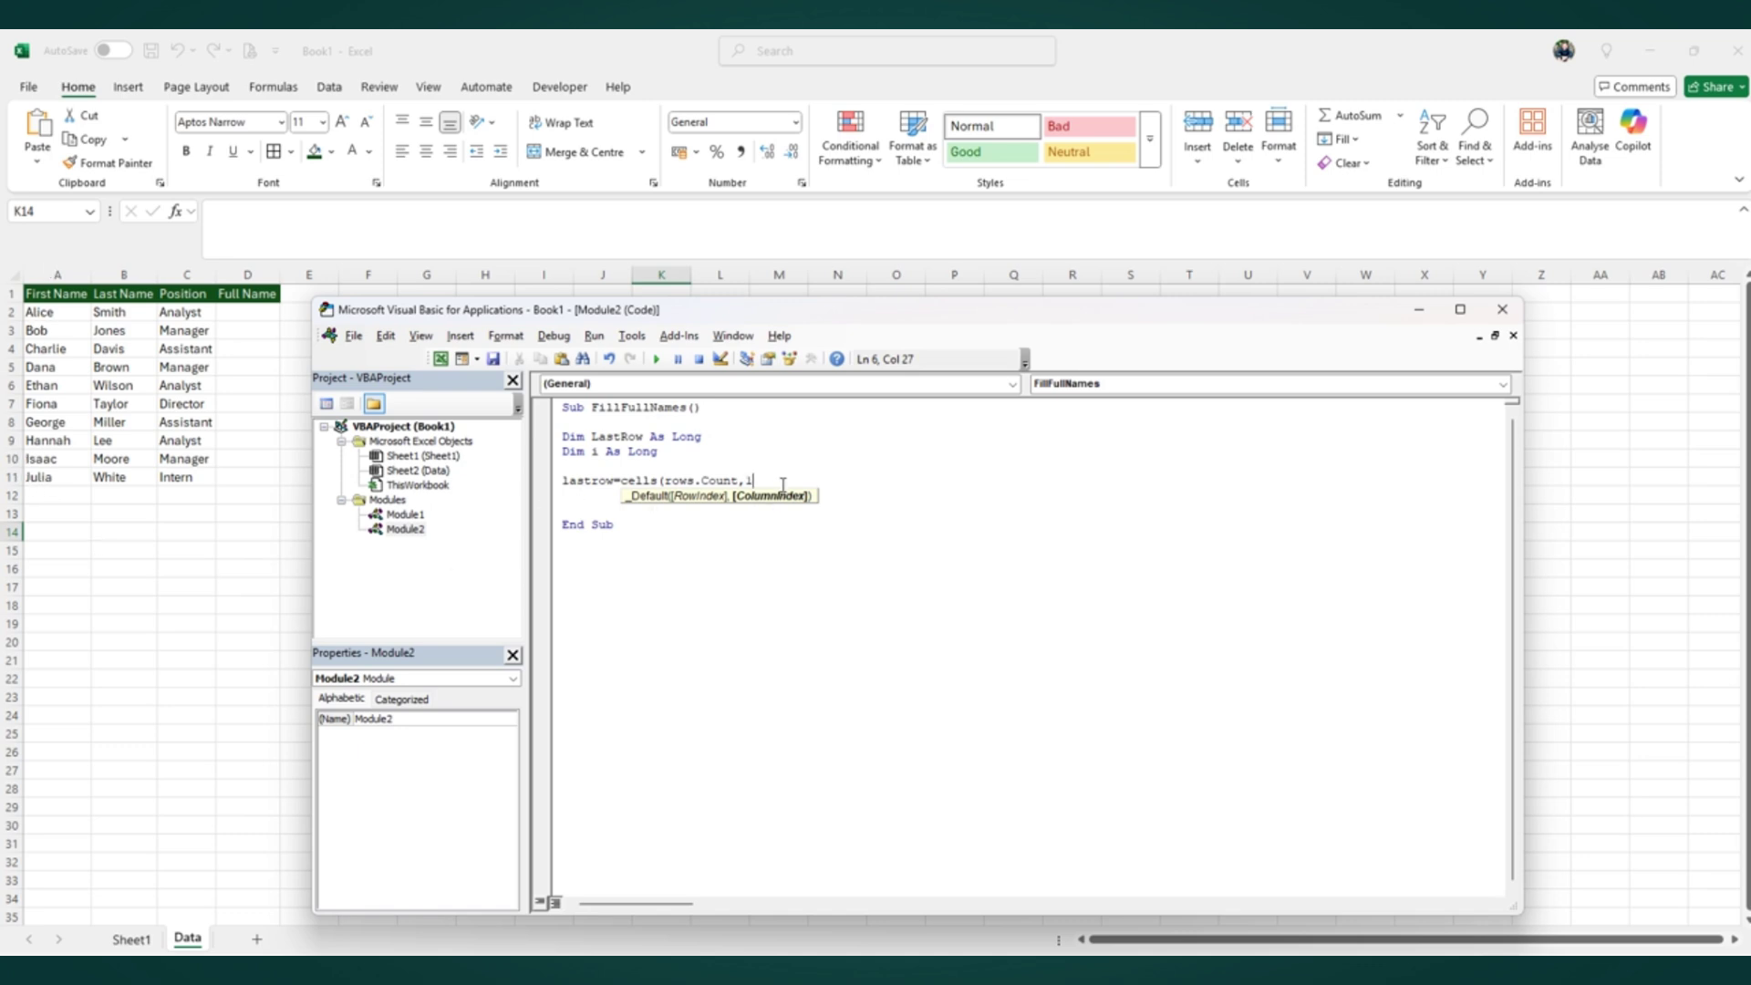
key(BackSpace)
text("A").end)
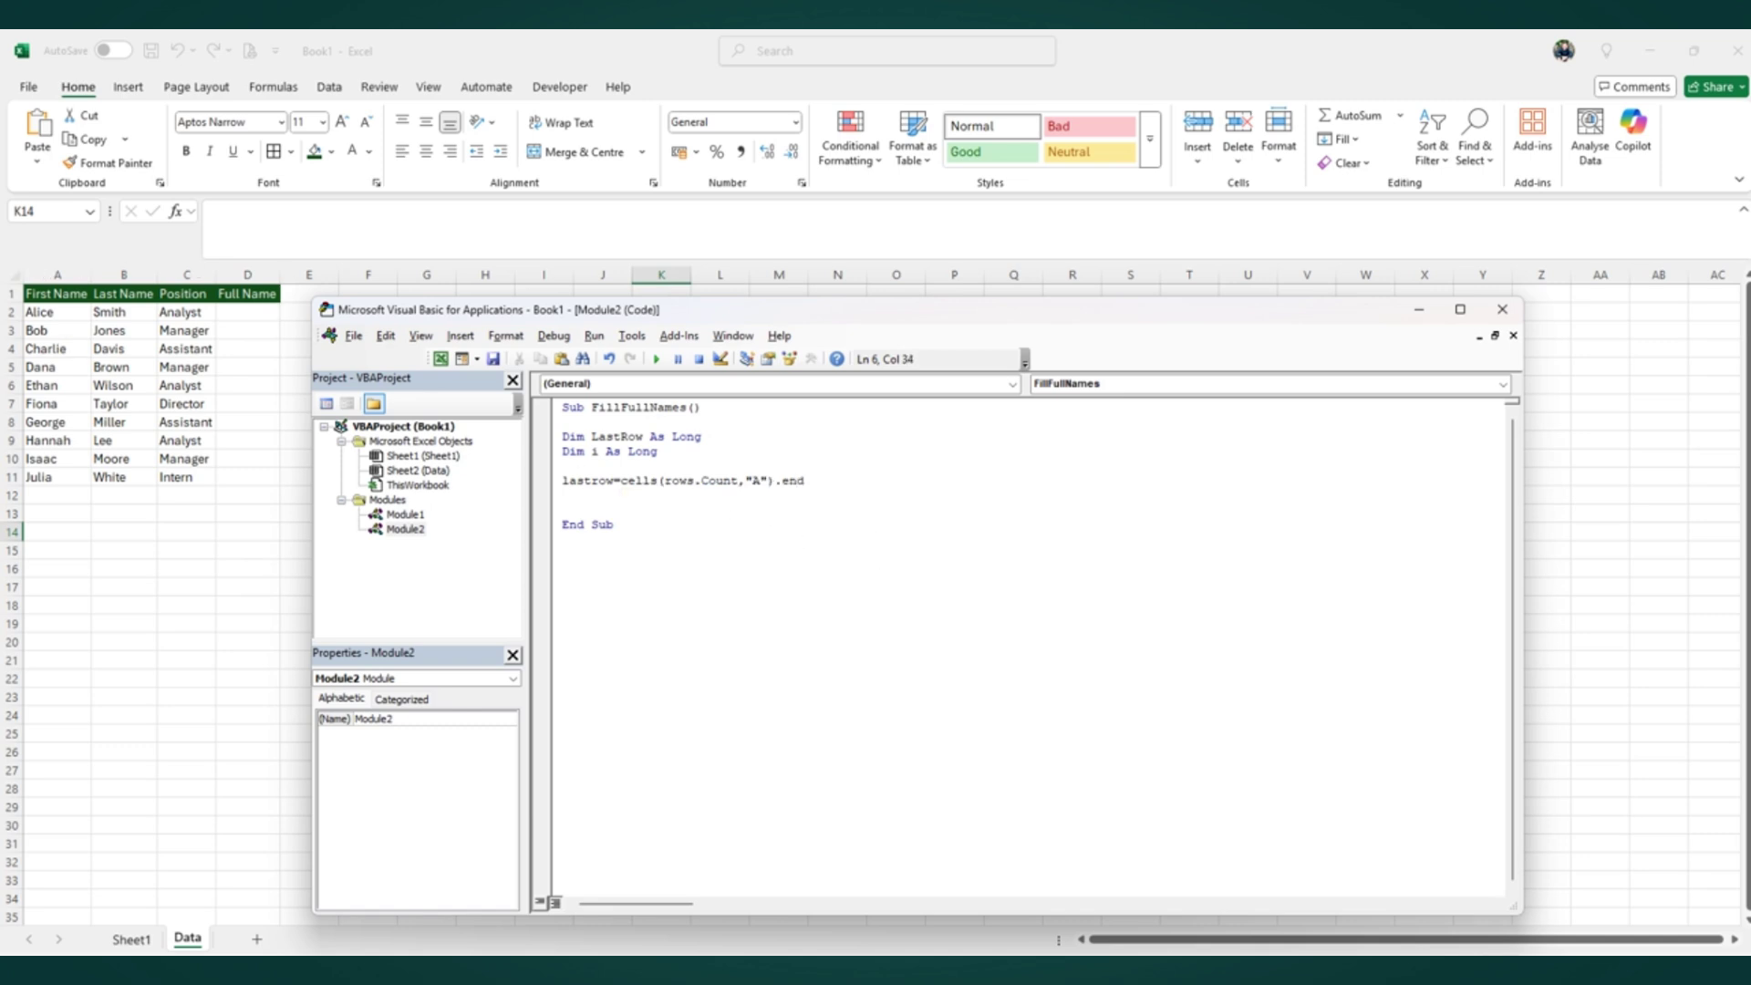
text((xlup).row)
key(Return)
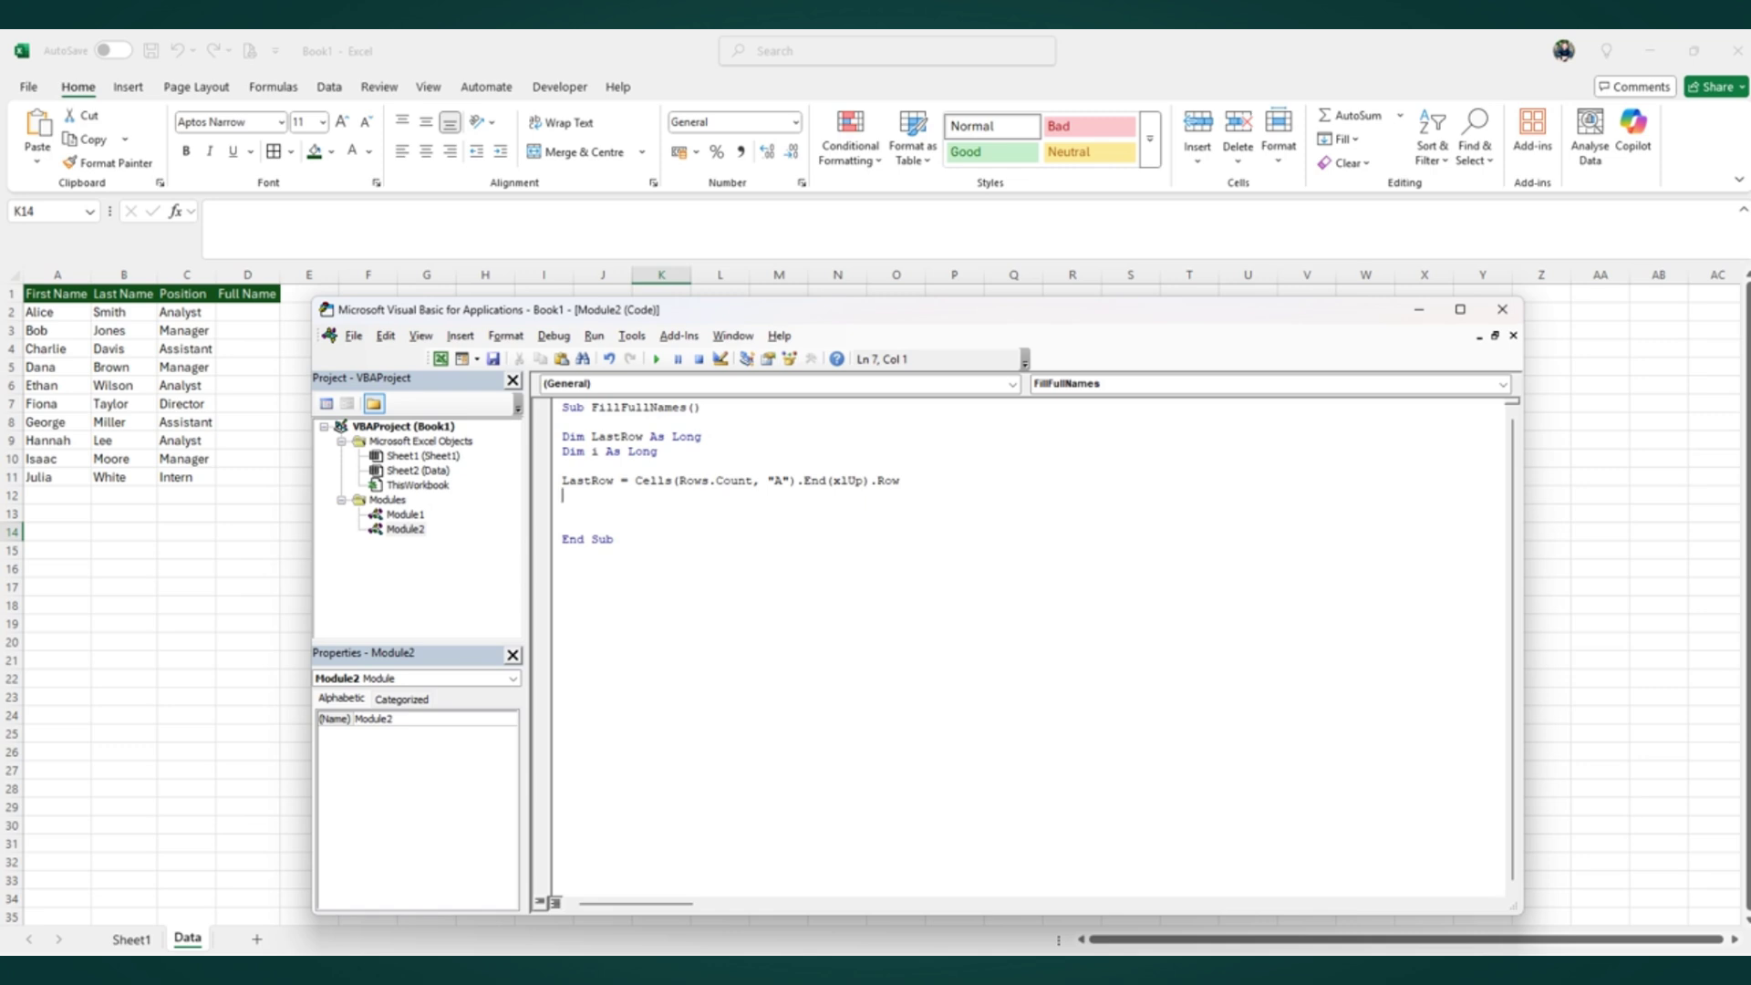
- Start a loop below the LastRow assignment with the line For i = 2 To LastRow
key(Return)
text(for i=2 to lastRow)
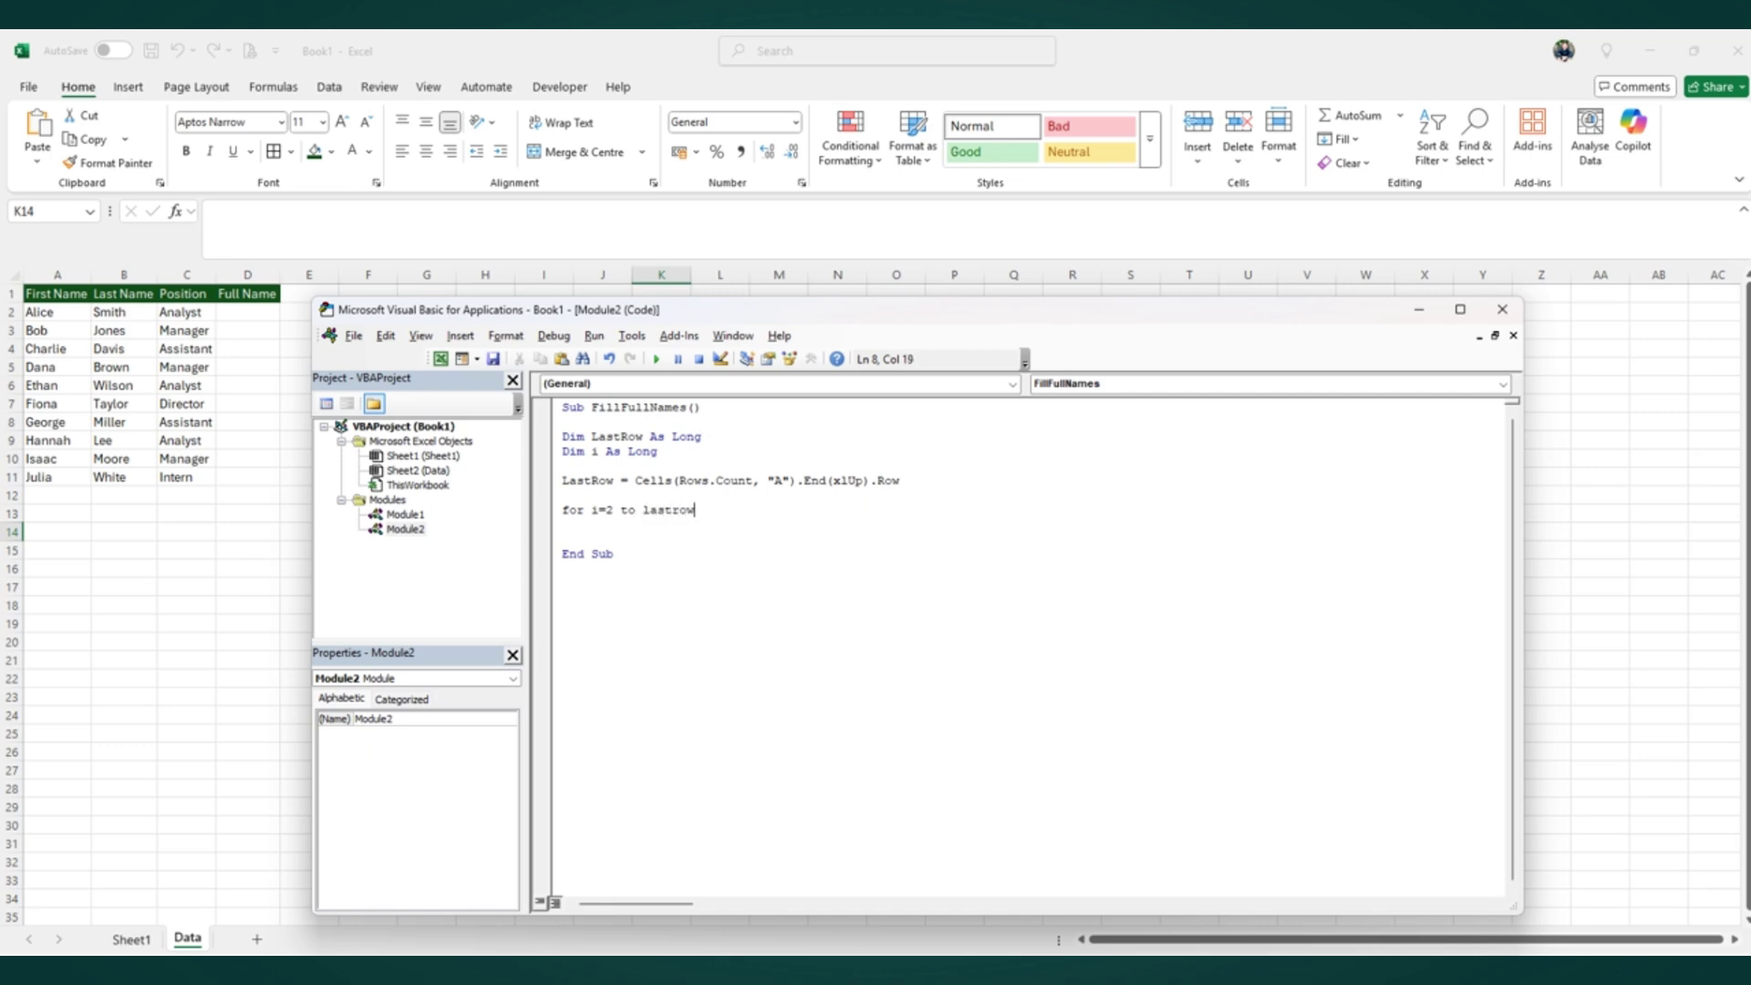
key(Return)
key(Return)
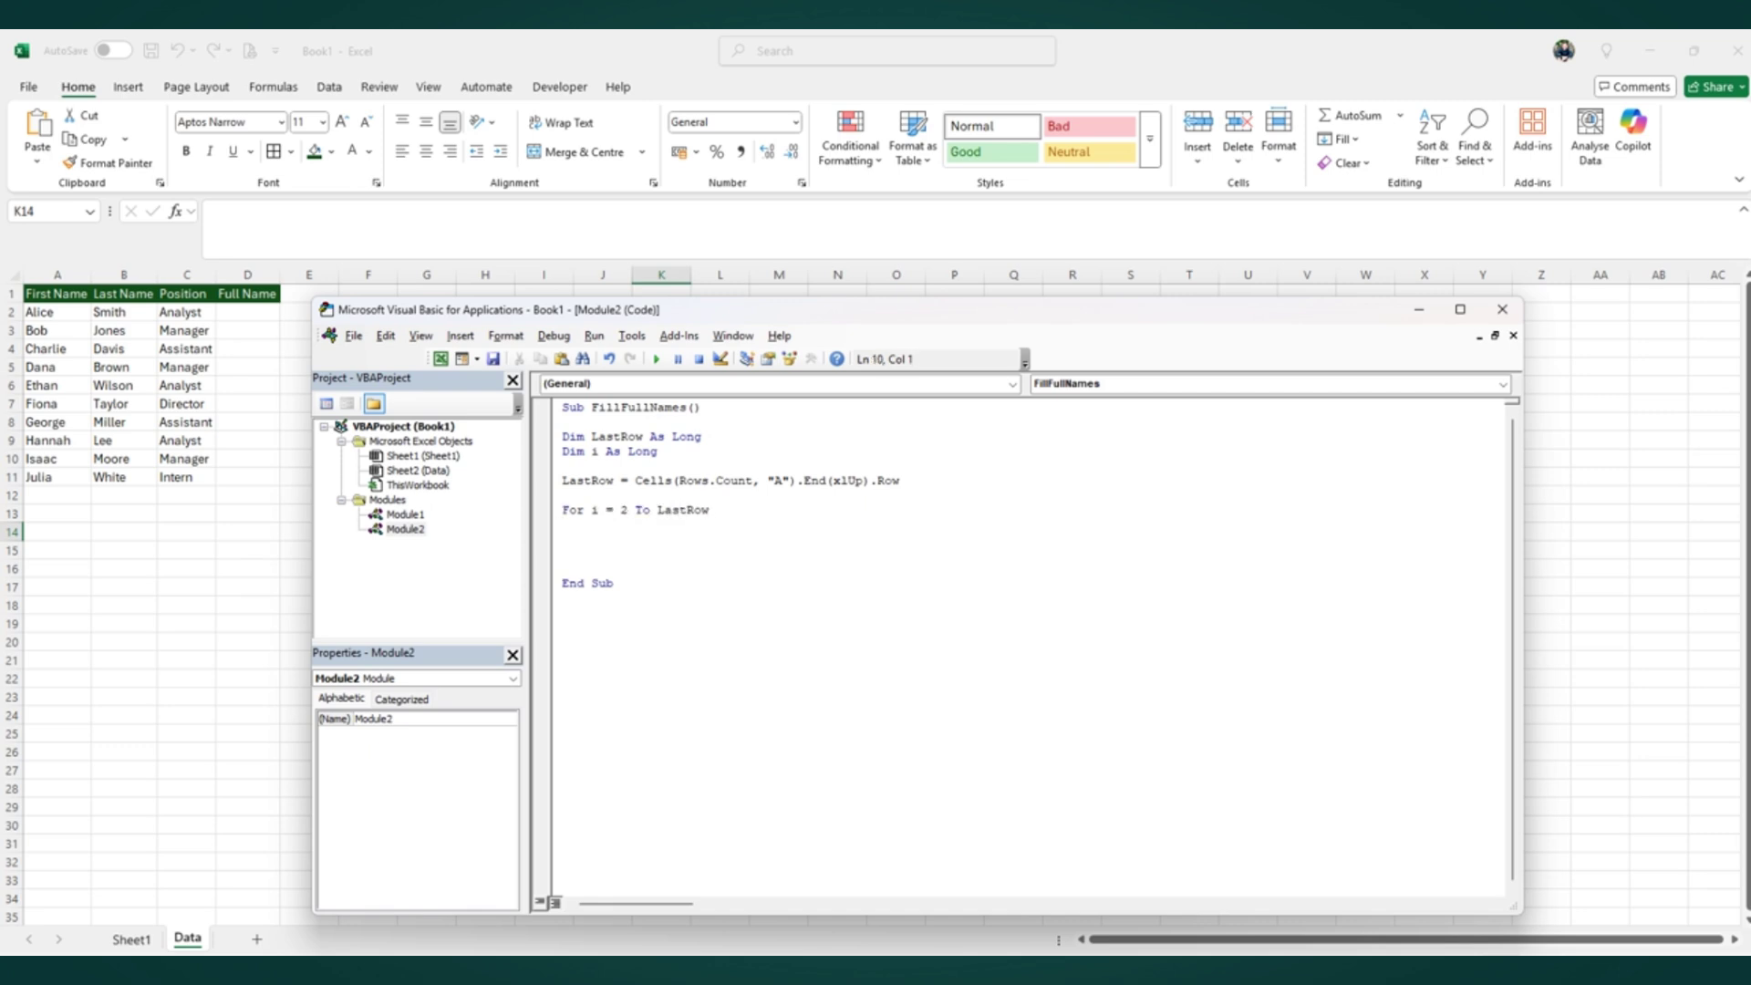
- Write the loop body Cells(i, 4).Value = Cells(i, 1).Value & " " & Cells(i, 2).Value and close the loop with Next i
text(cells(i,4).value=cells(i,)
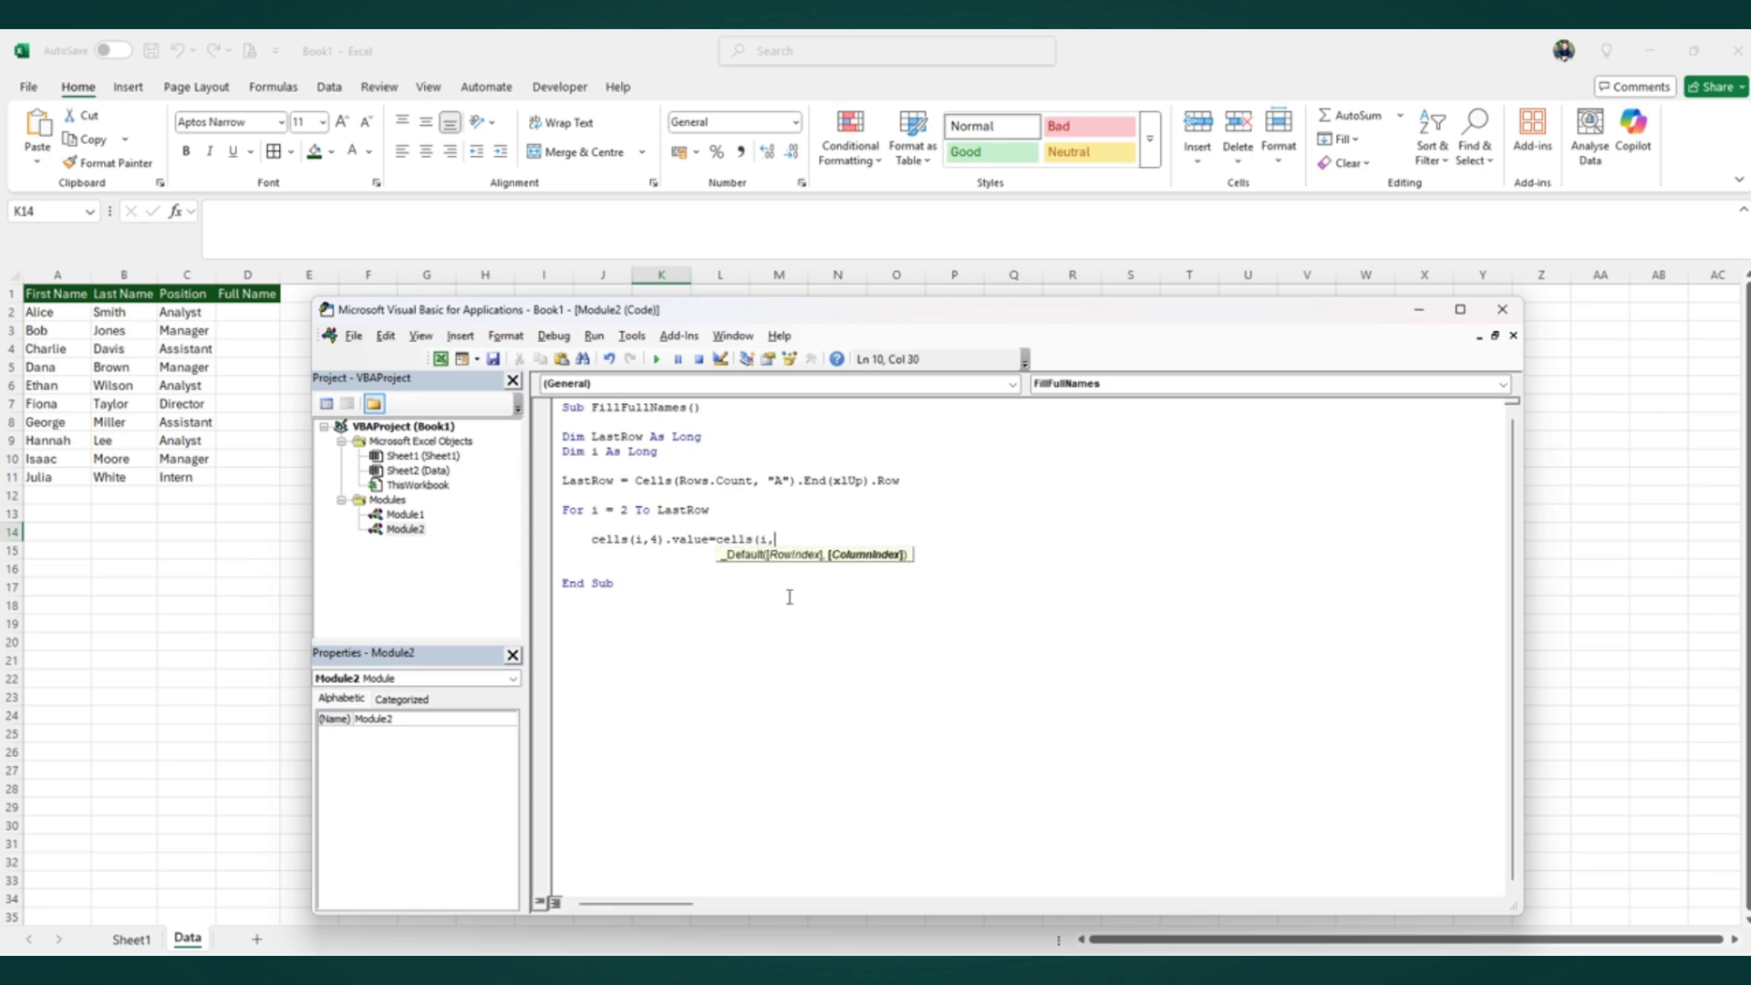
text(1).value)
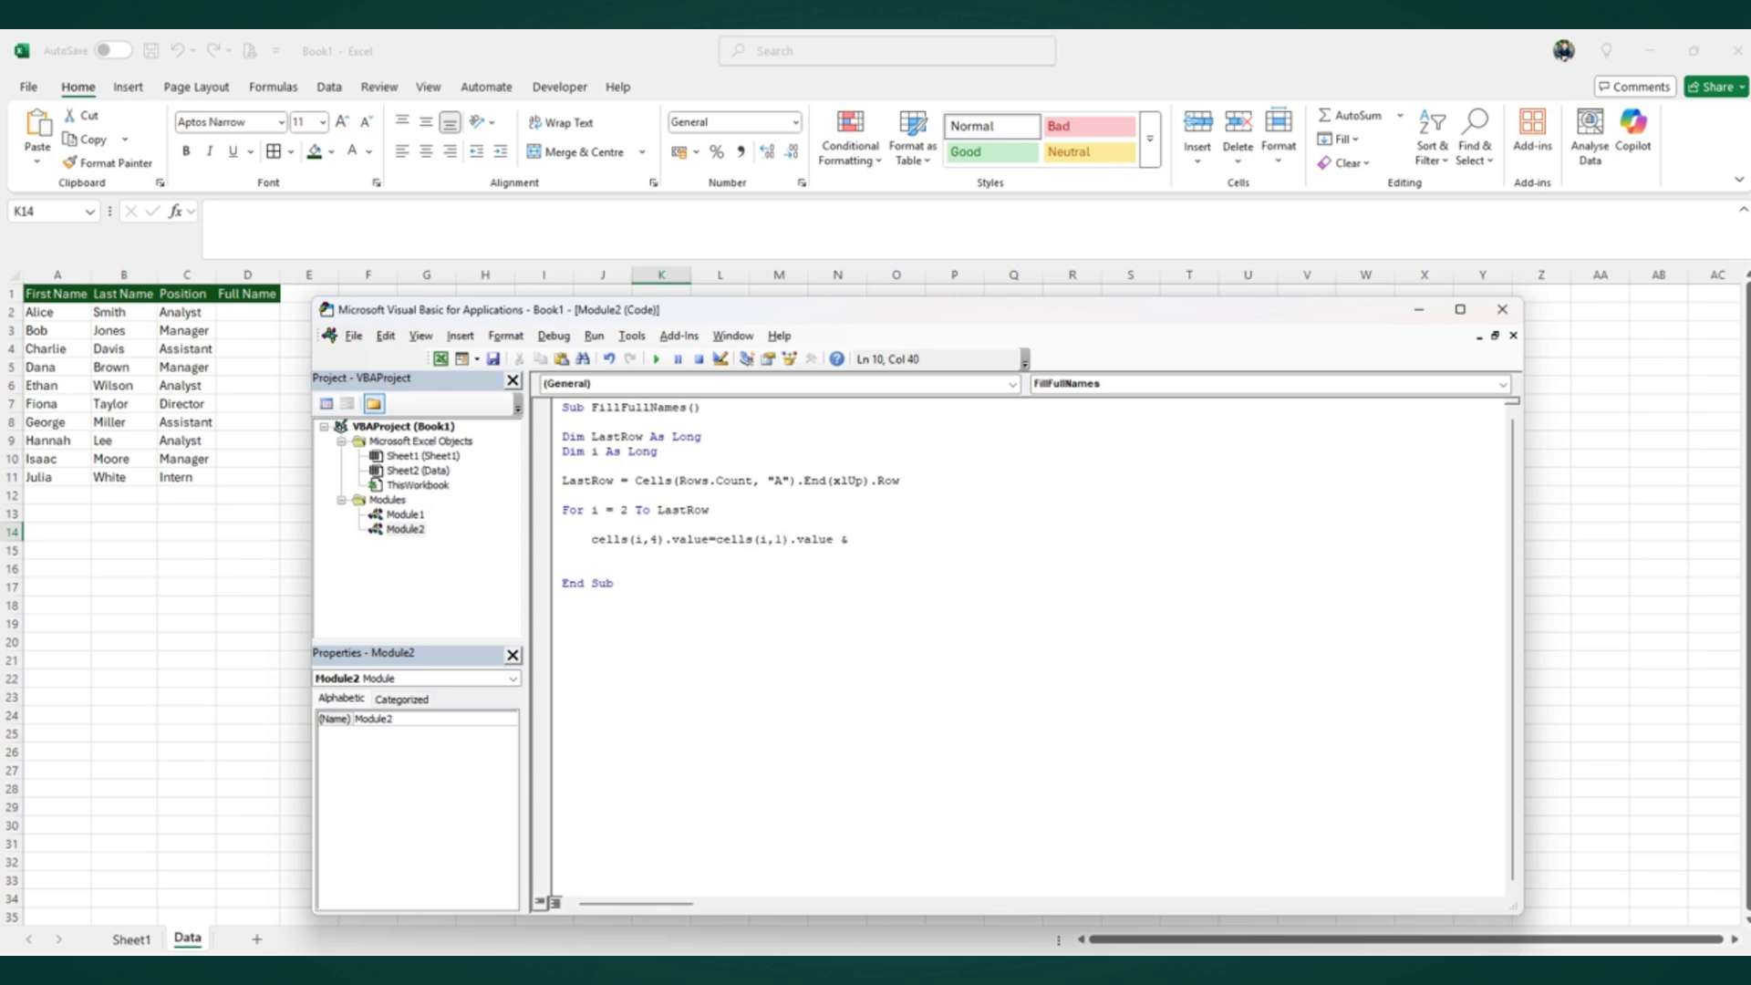
text( & " " &)
text(cells(i,2).)
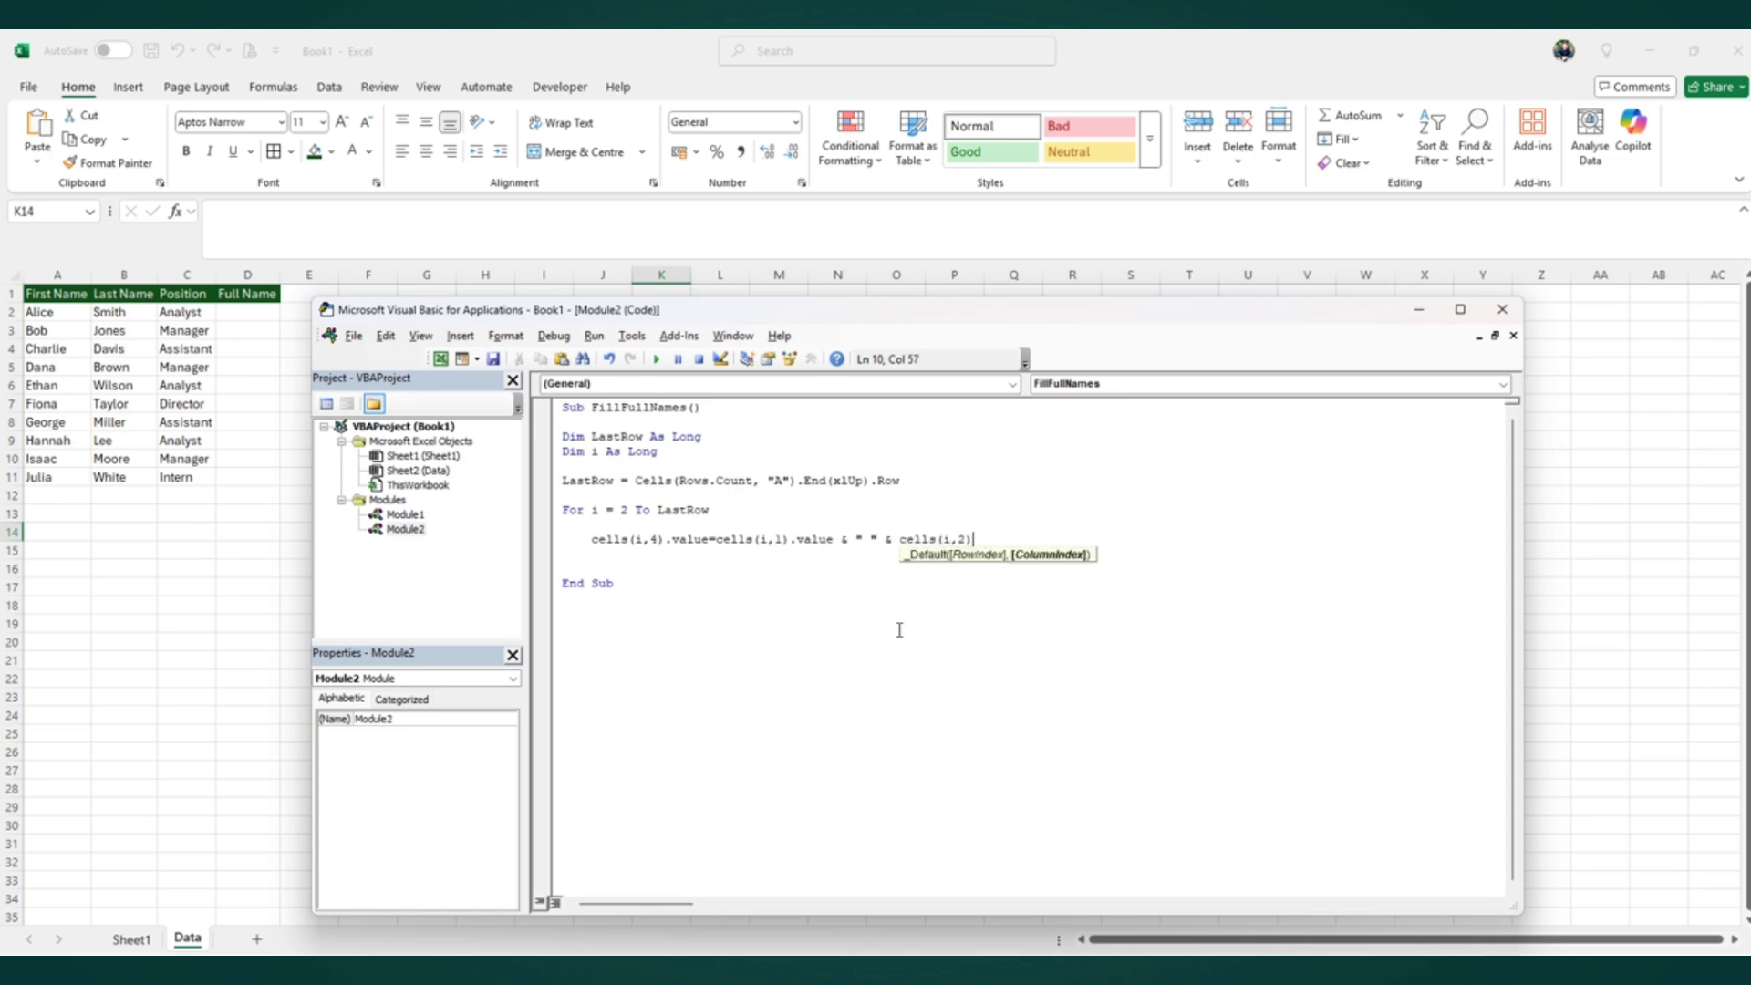
text(value)
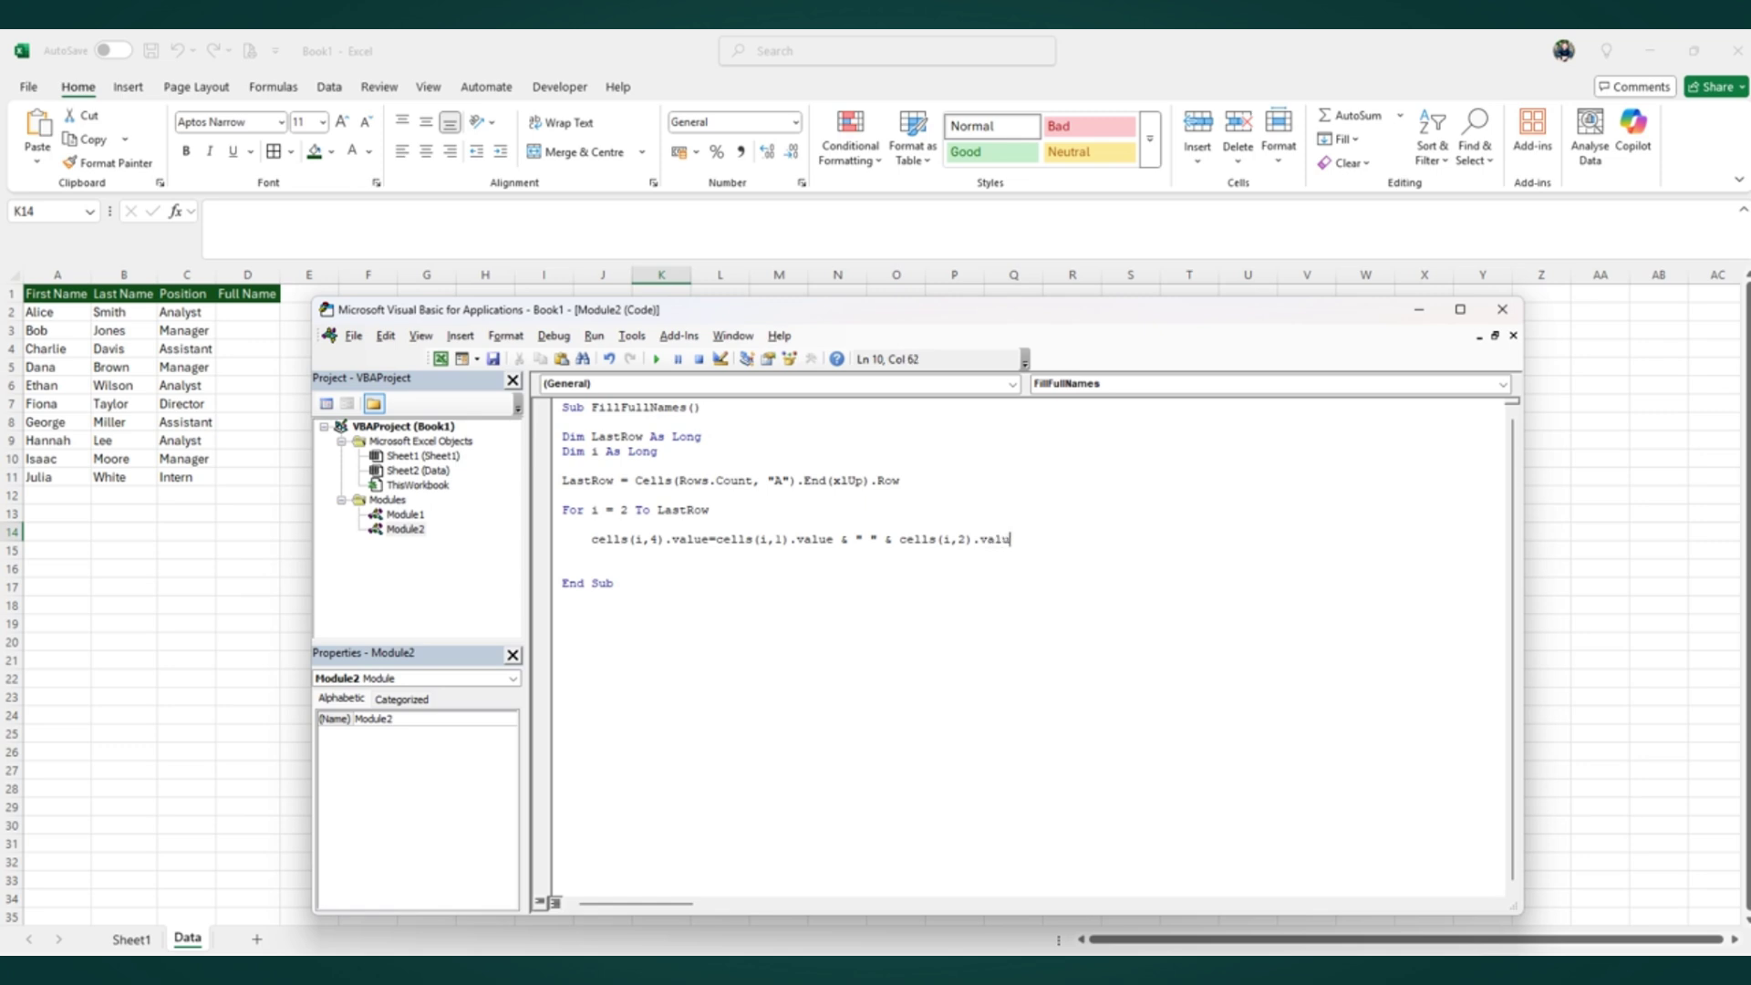
key(Return)
text(nex)
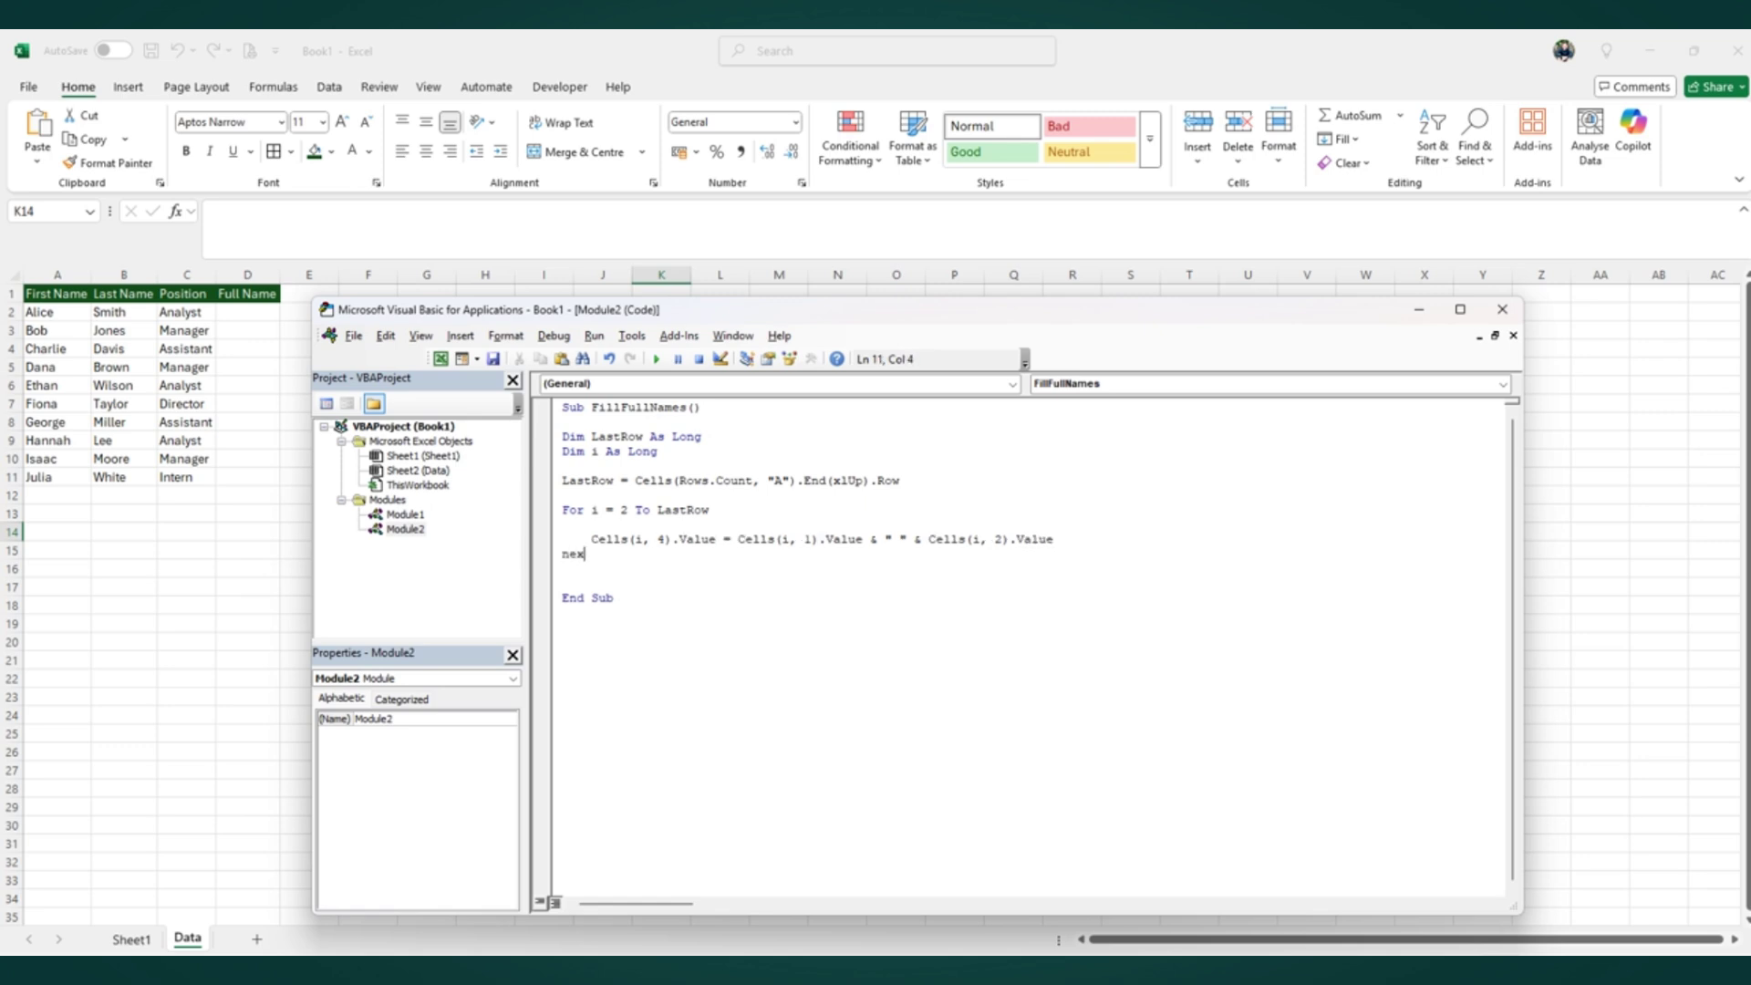
text(t i)
- Run the FillFullNames macro and move the VBA editor window farther away from the Data table
click(689, 425)
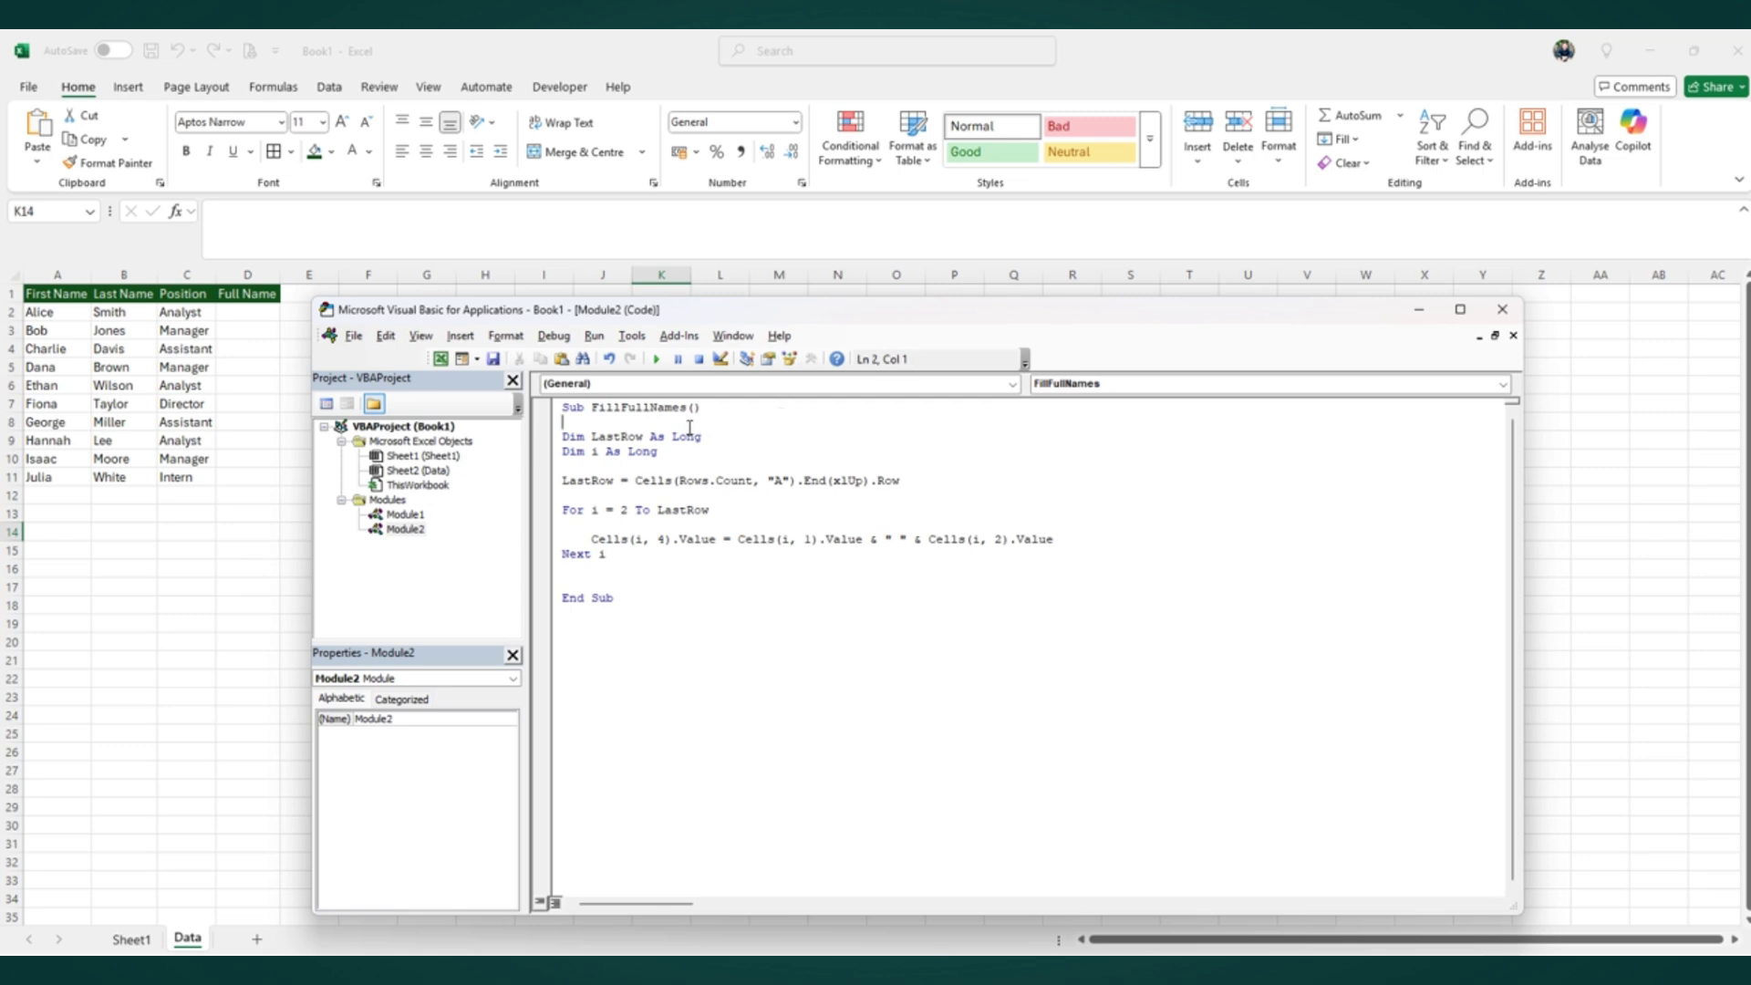
click(657, 361)
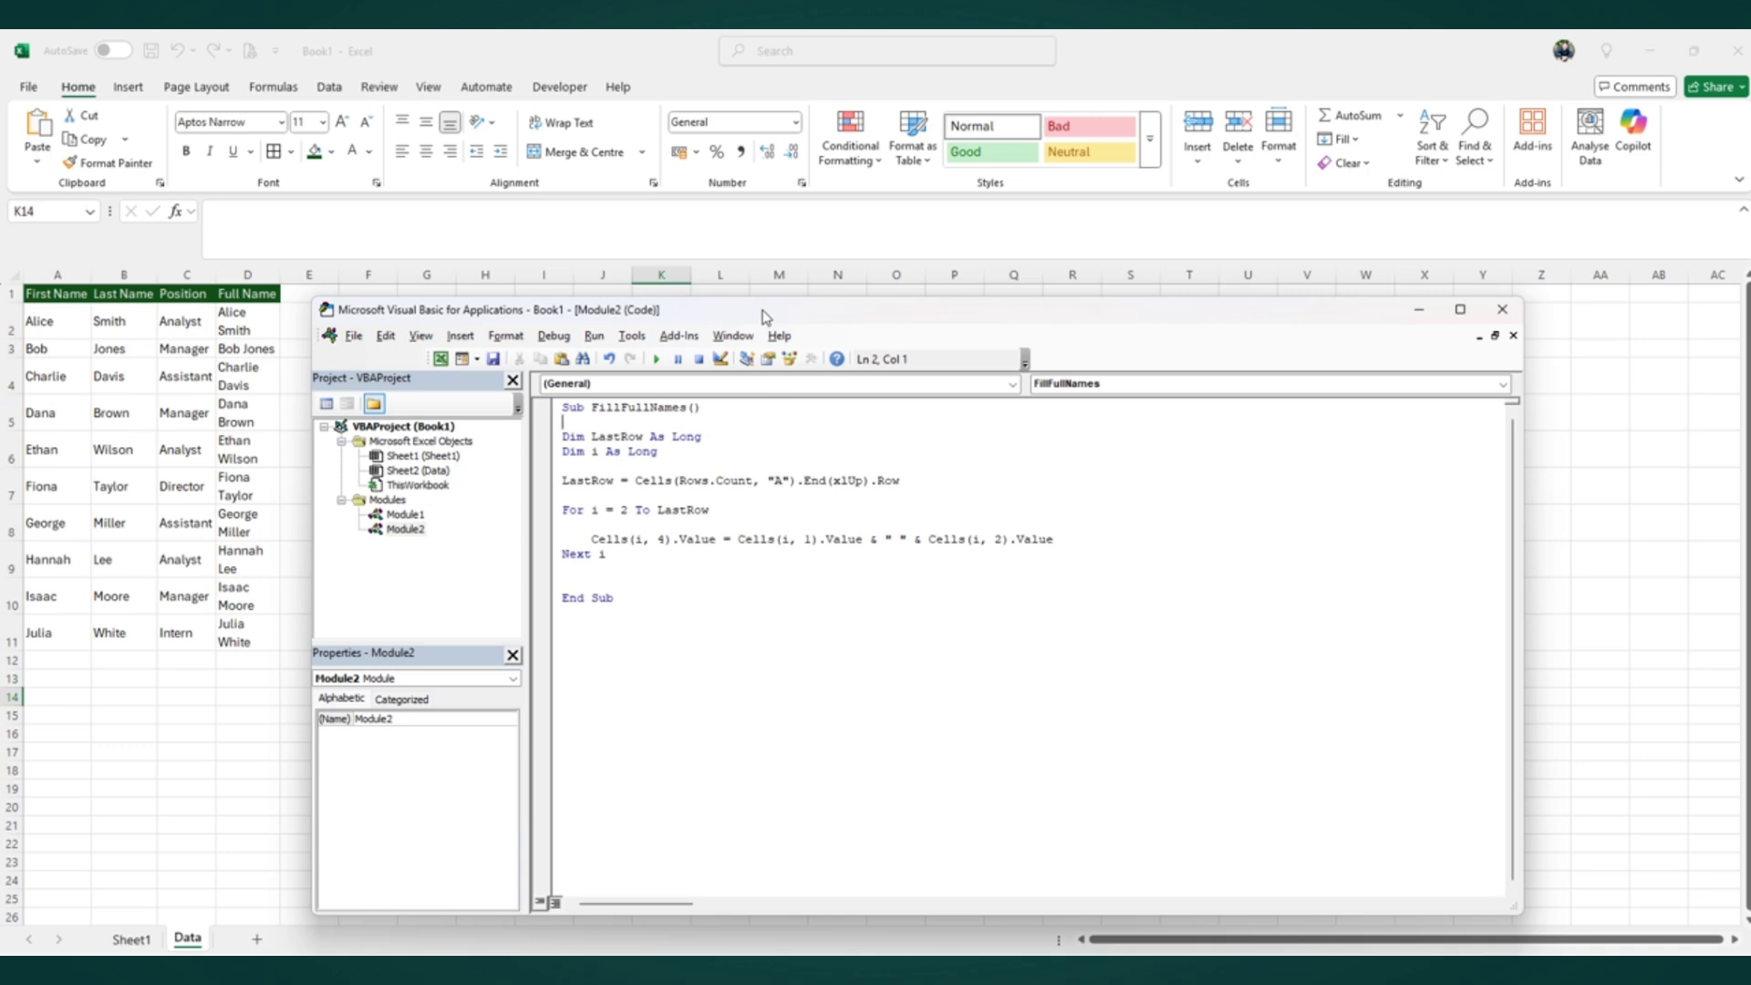
drag(766, 317, 904, 316)
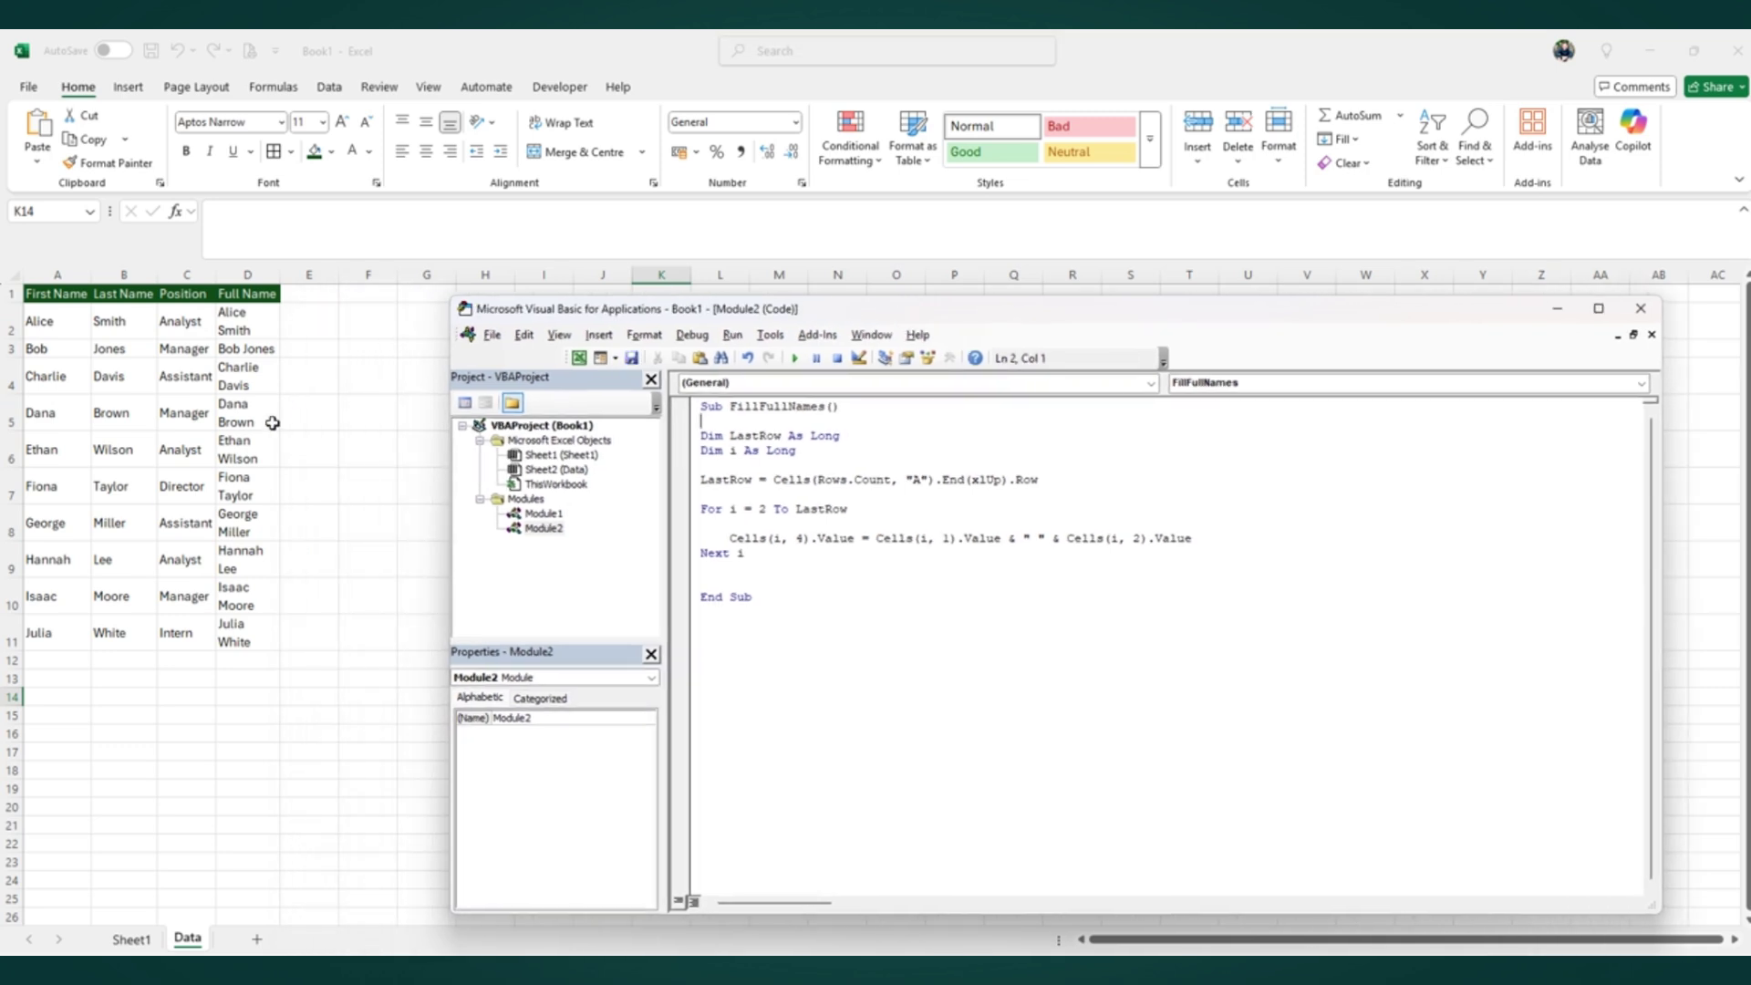
- Widen the Full Name column to fit its names on one line and turn off text wrapping for the whole Data sheet
click(283, 275)
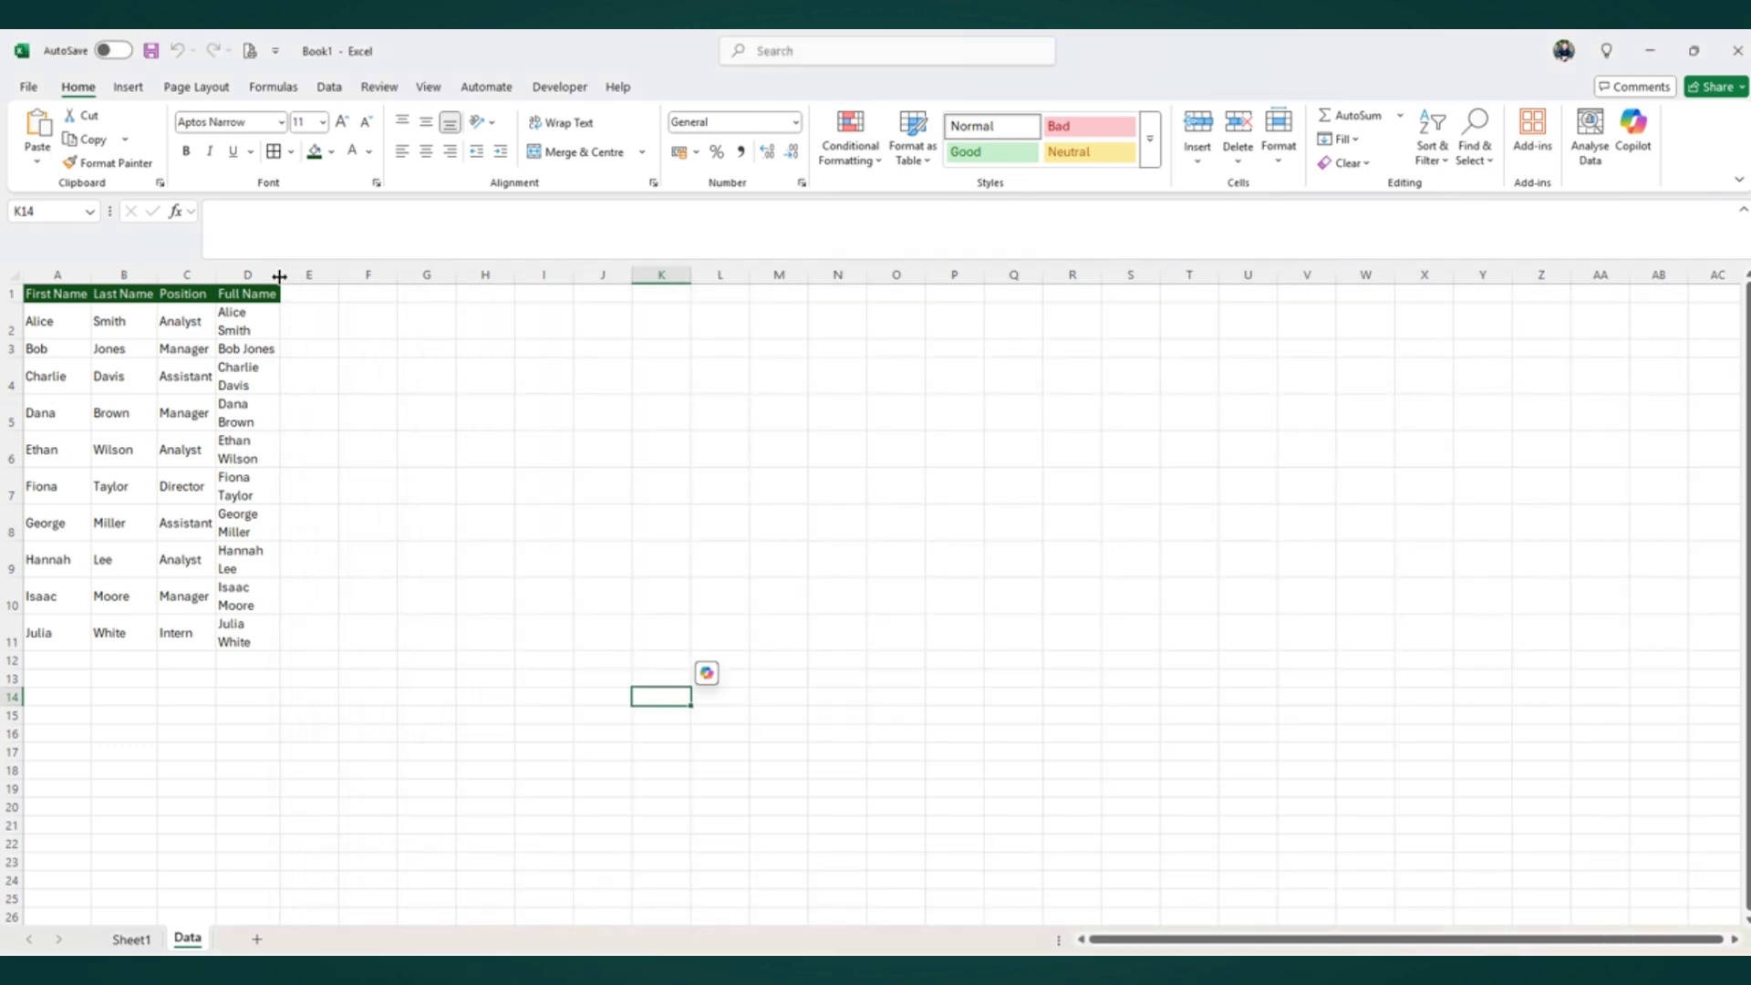
drag(282, 275, 326, 276)
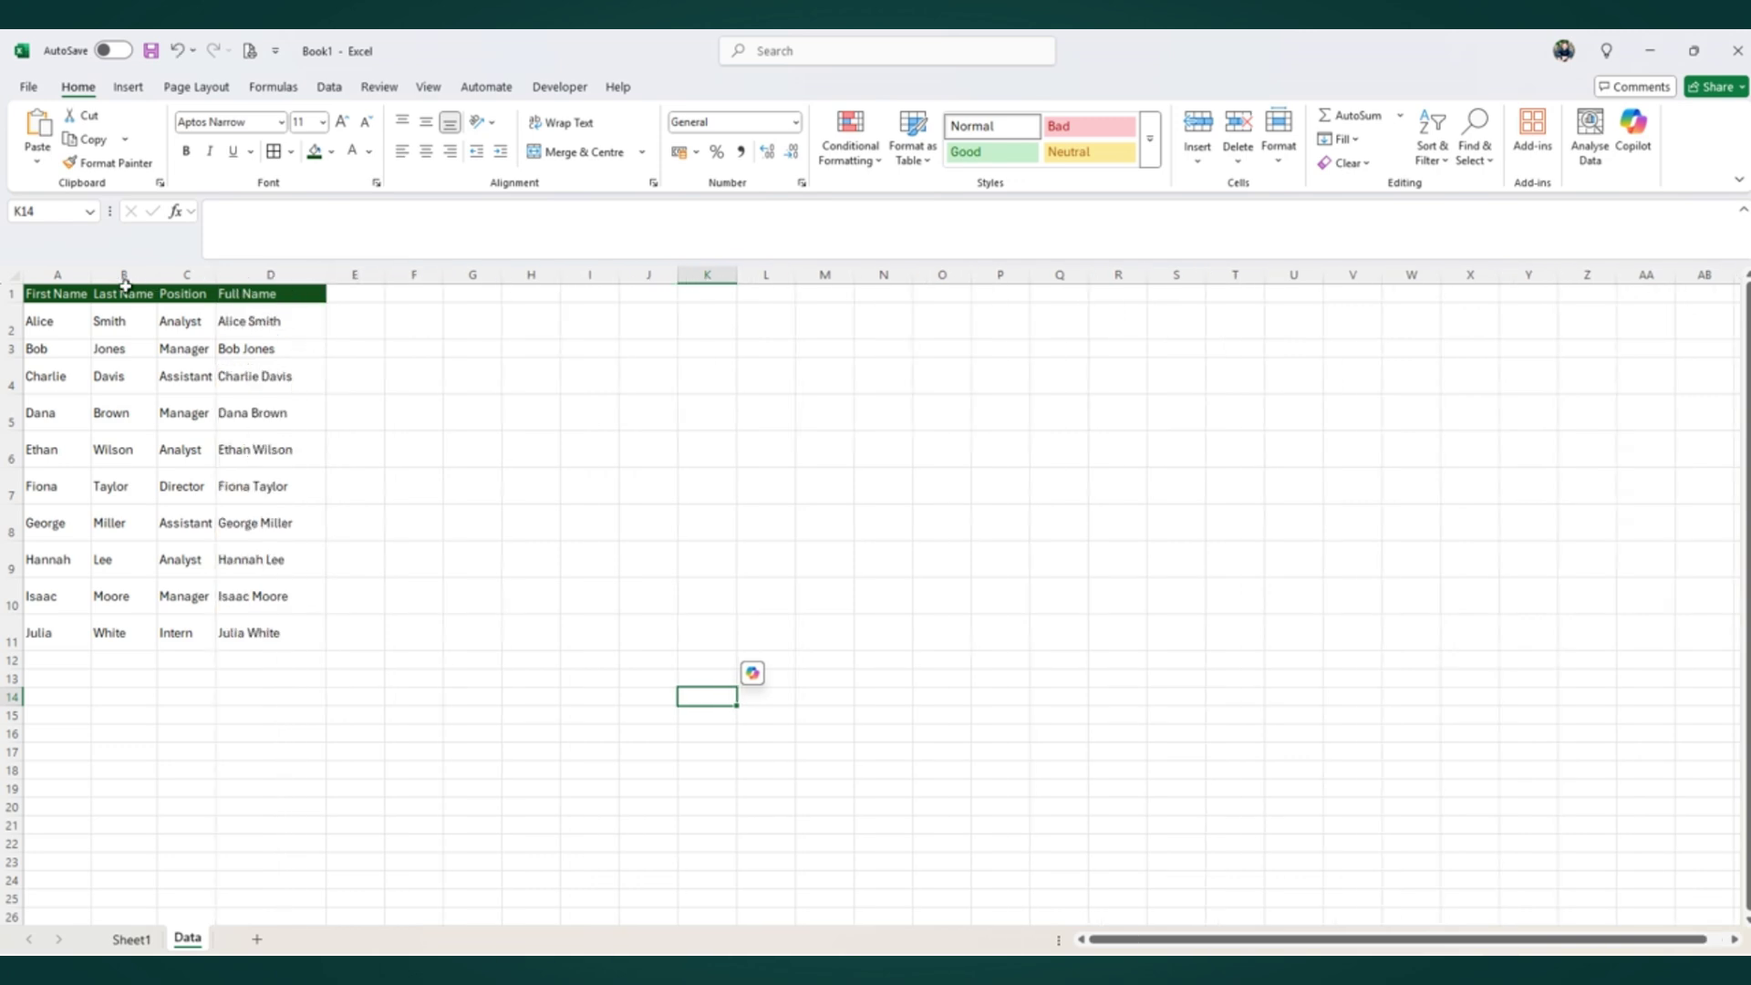
click(67, 275)
key(ctrl+a)
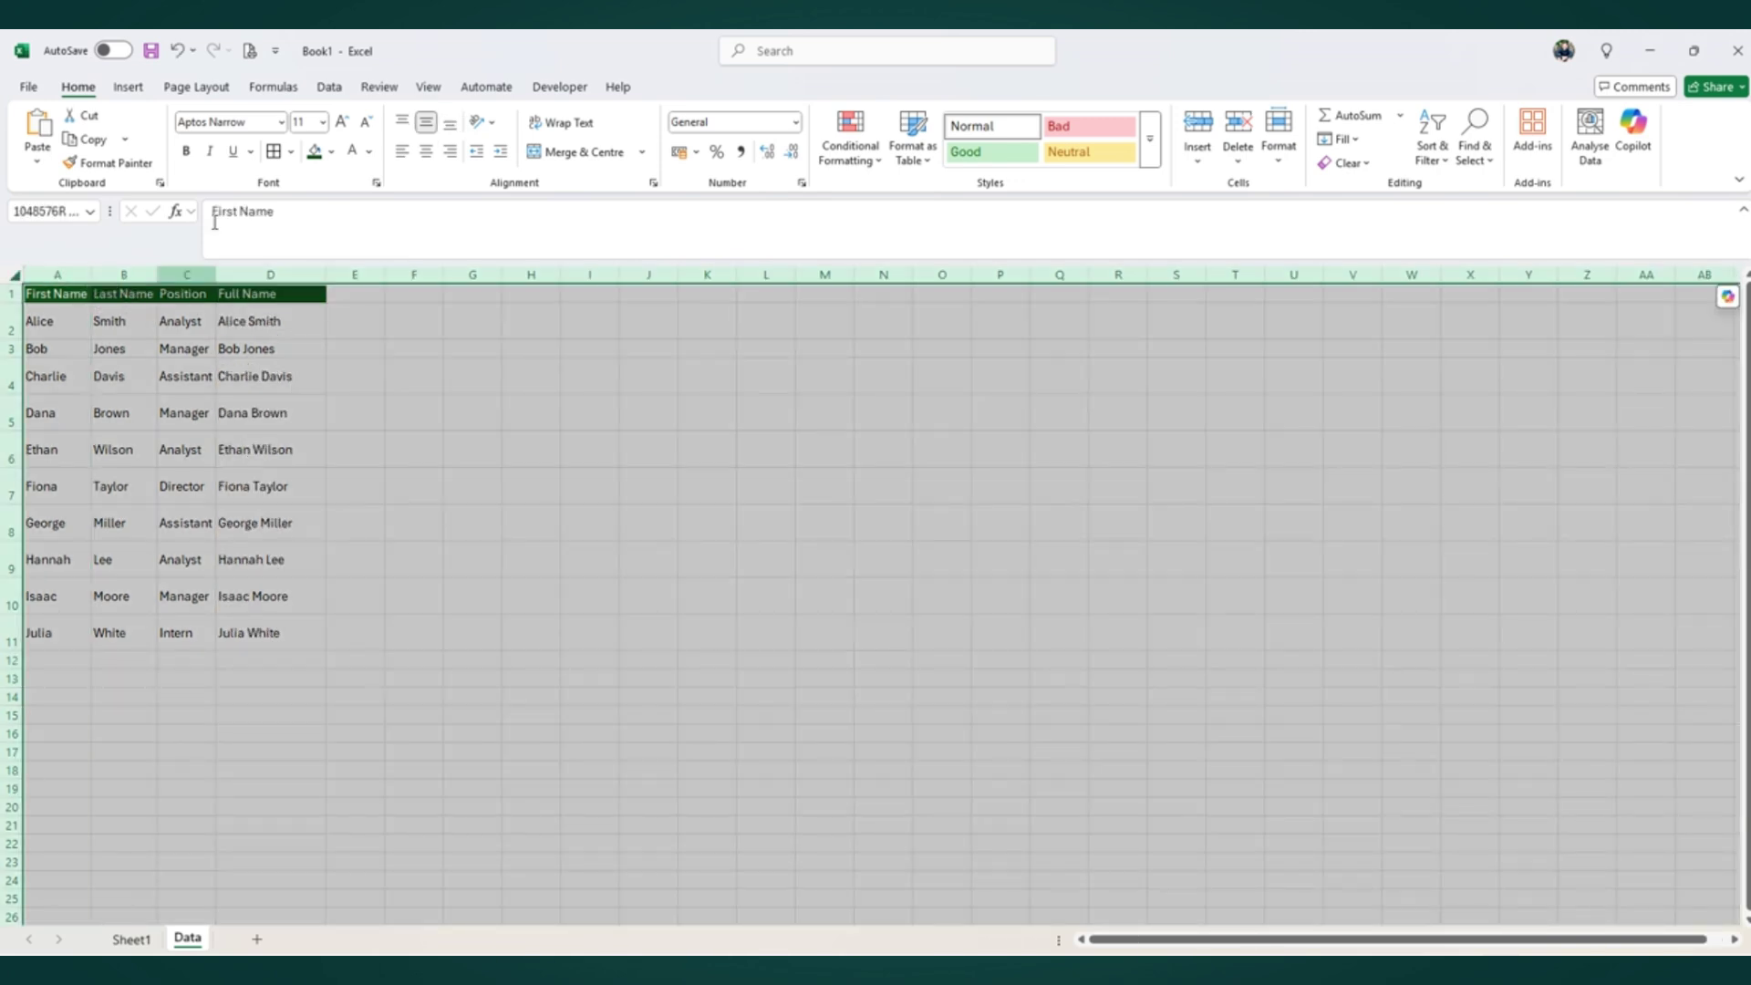
click(563, 122)
click(470, 479)
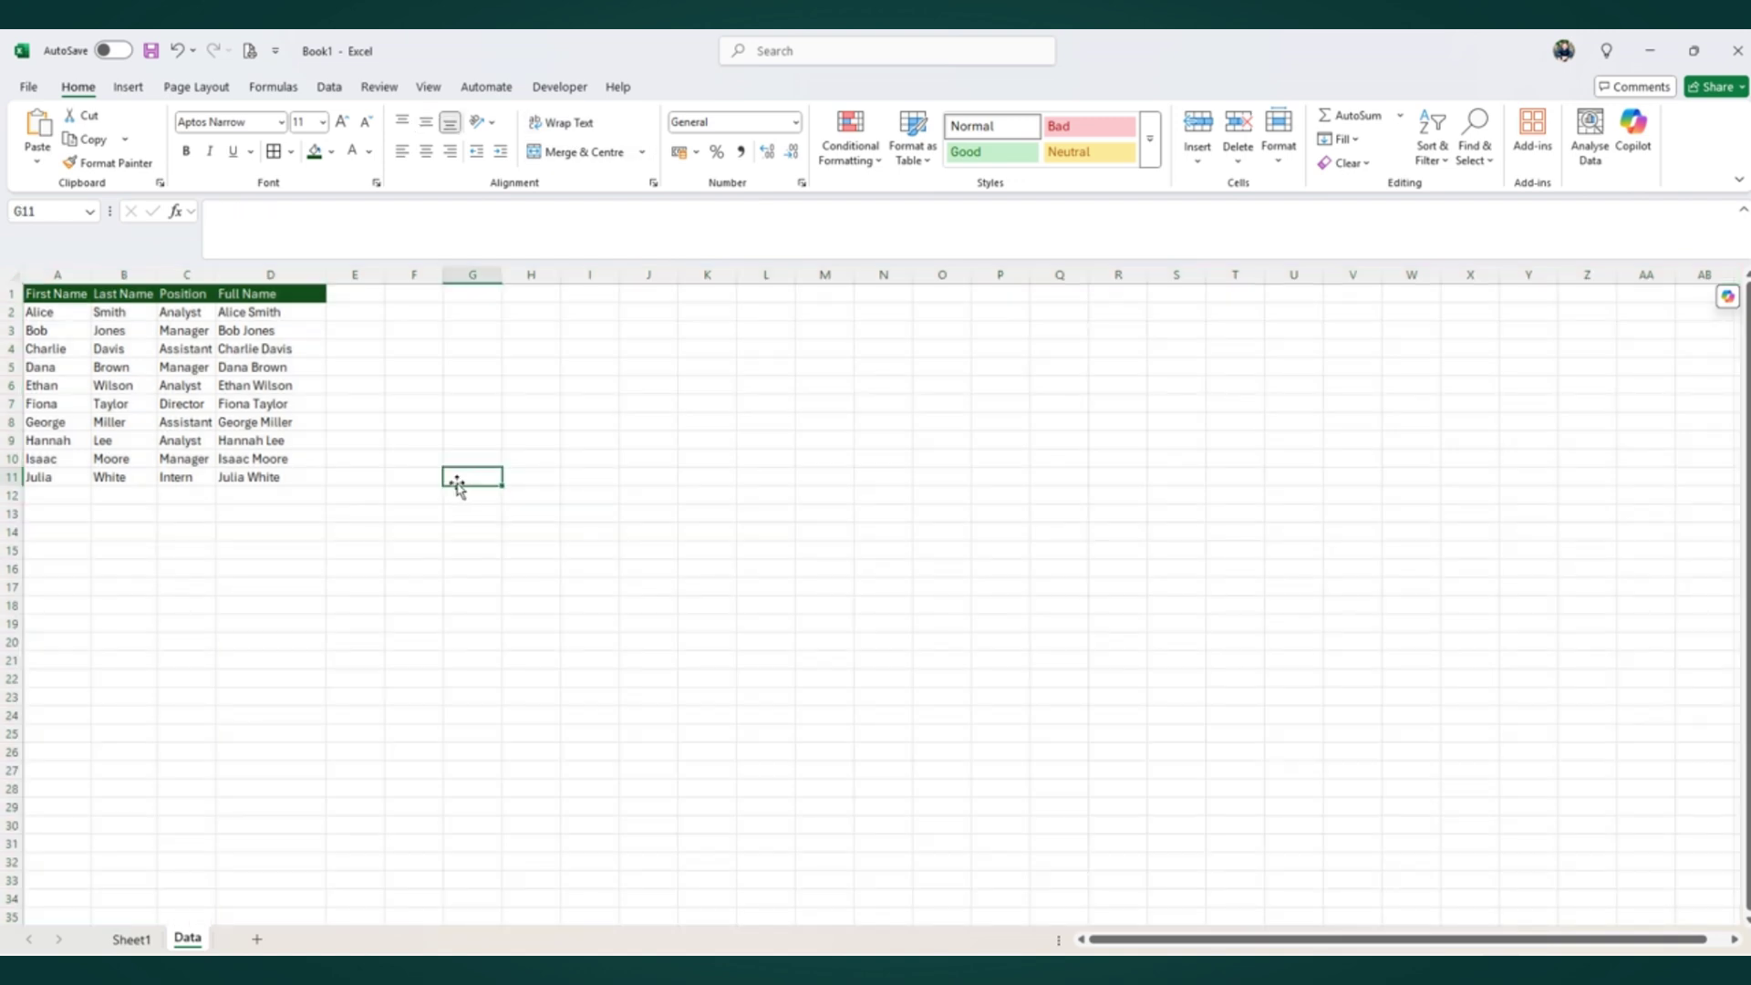
- Examine the loop range 2 To LastRow in the FillFullNames code, and return to the Data sheet
click(365, 474)
click(386, 475)
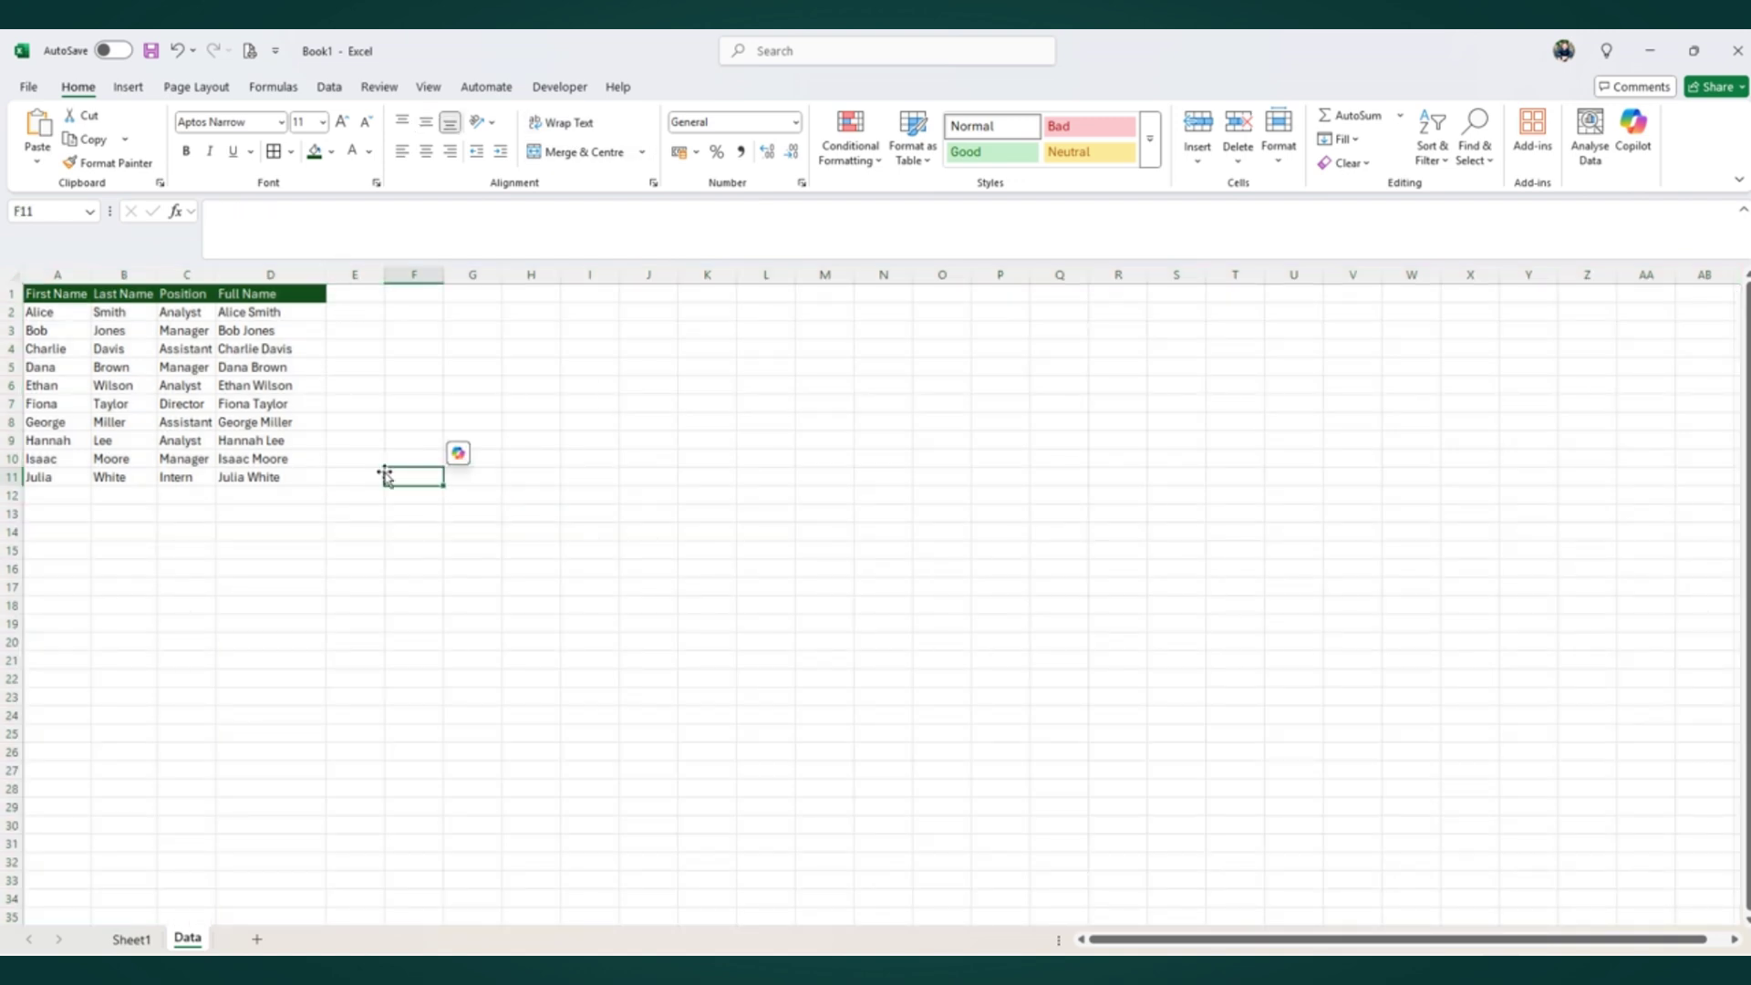
key(alt+F11)
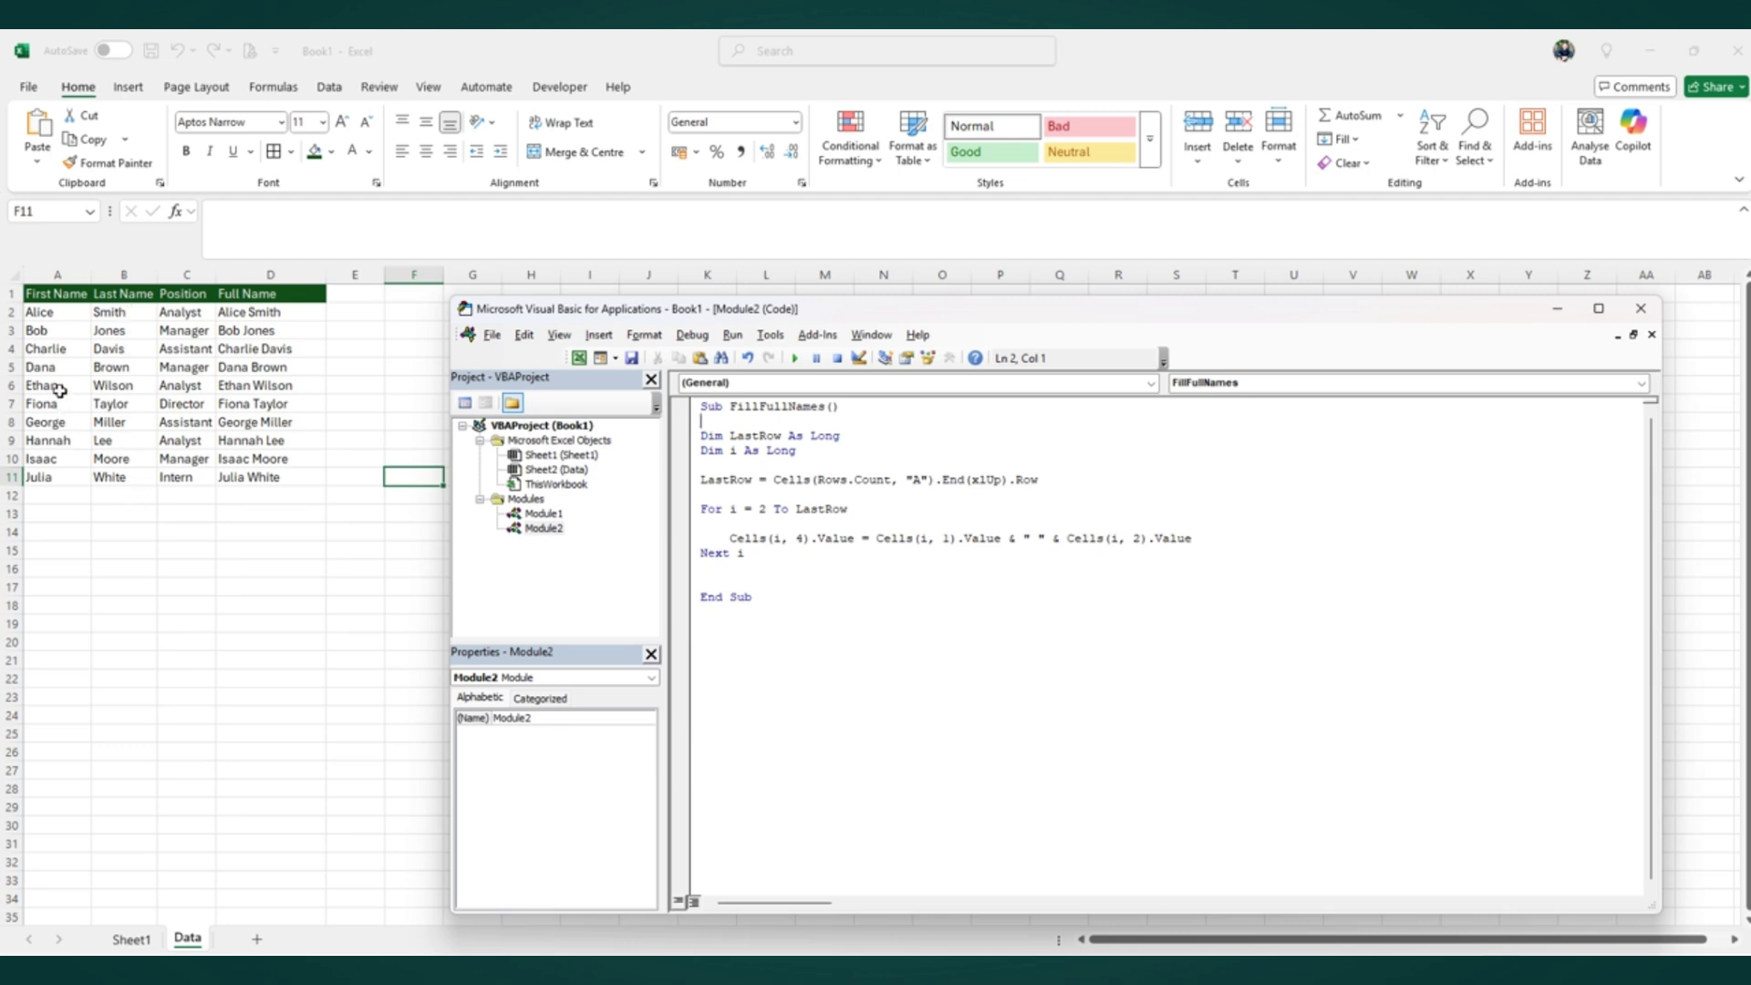
drag(749, 509, 852, 505)
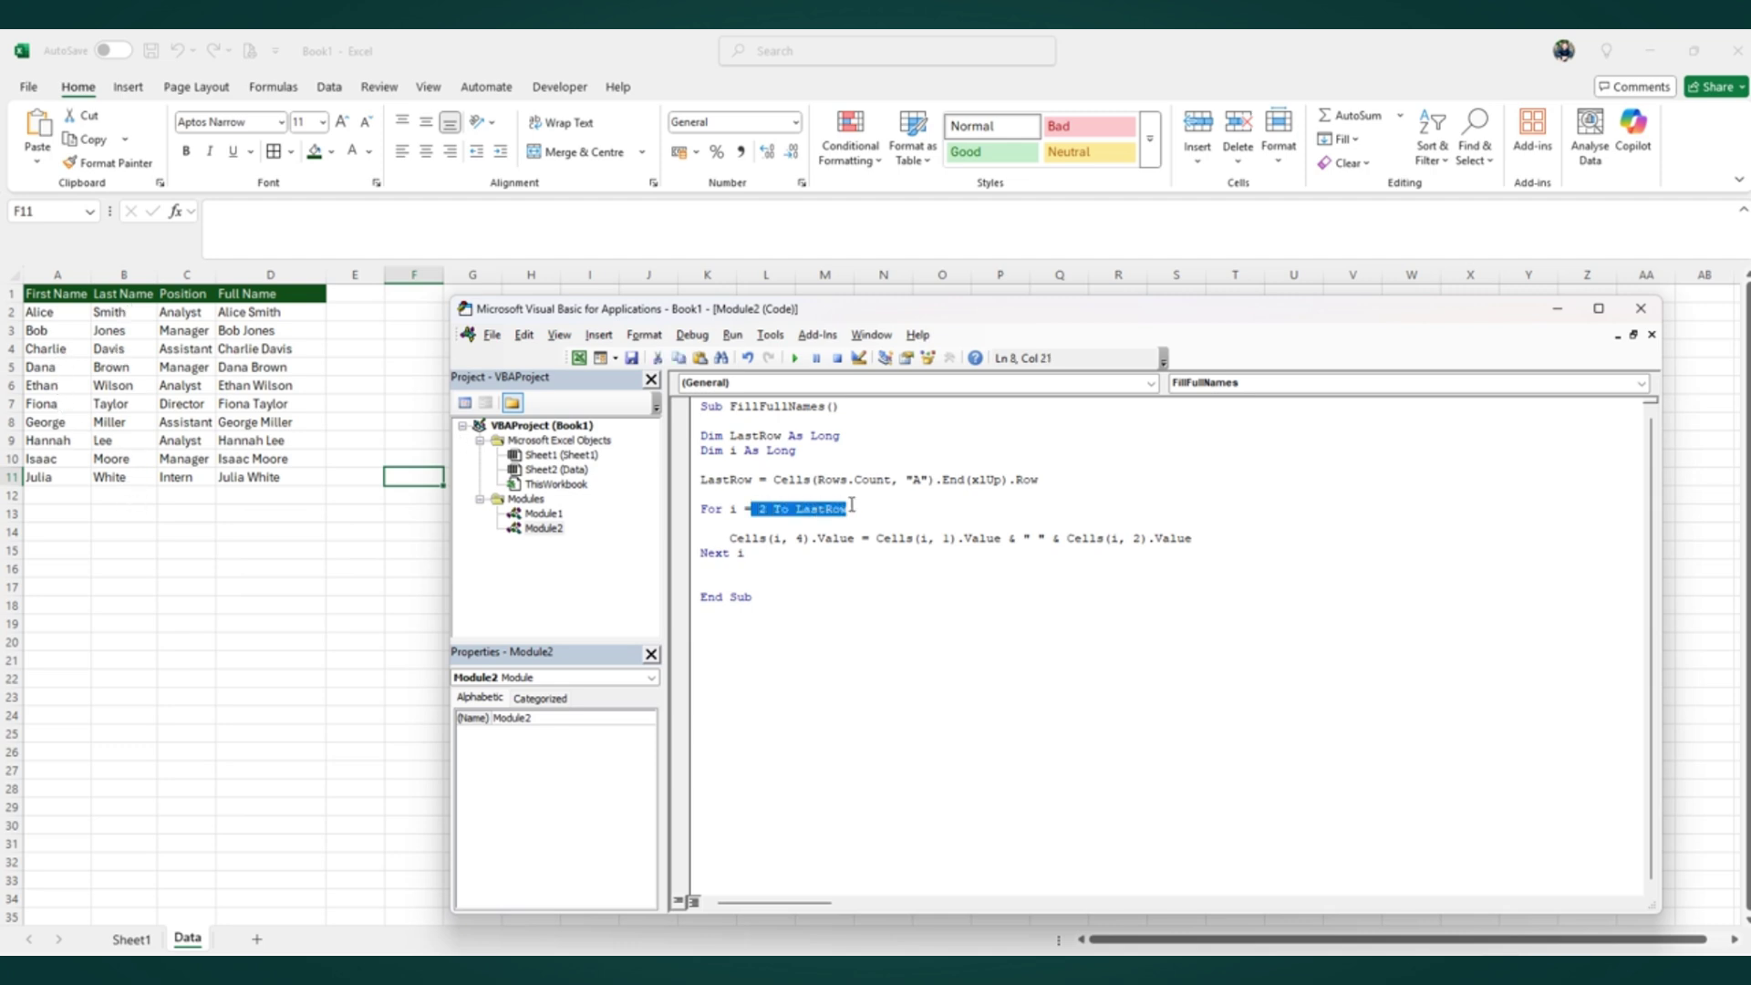
click(146, 585)
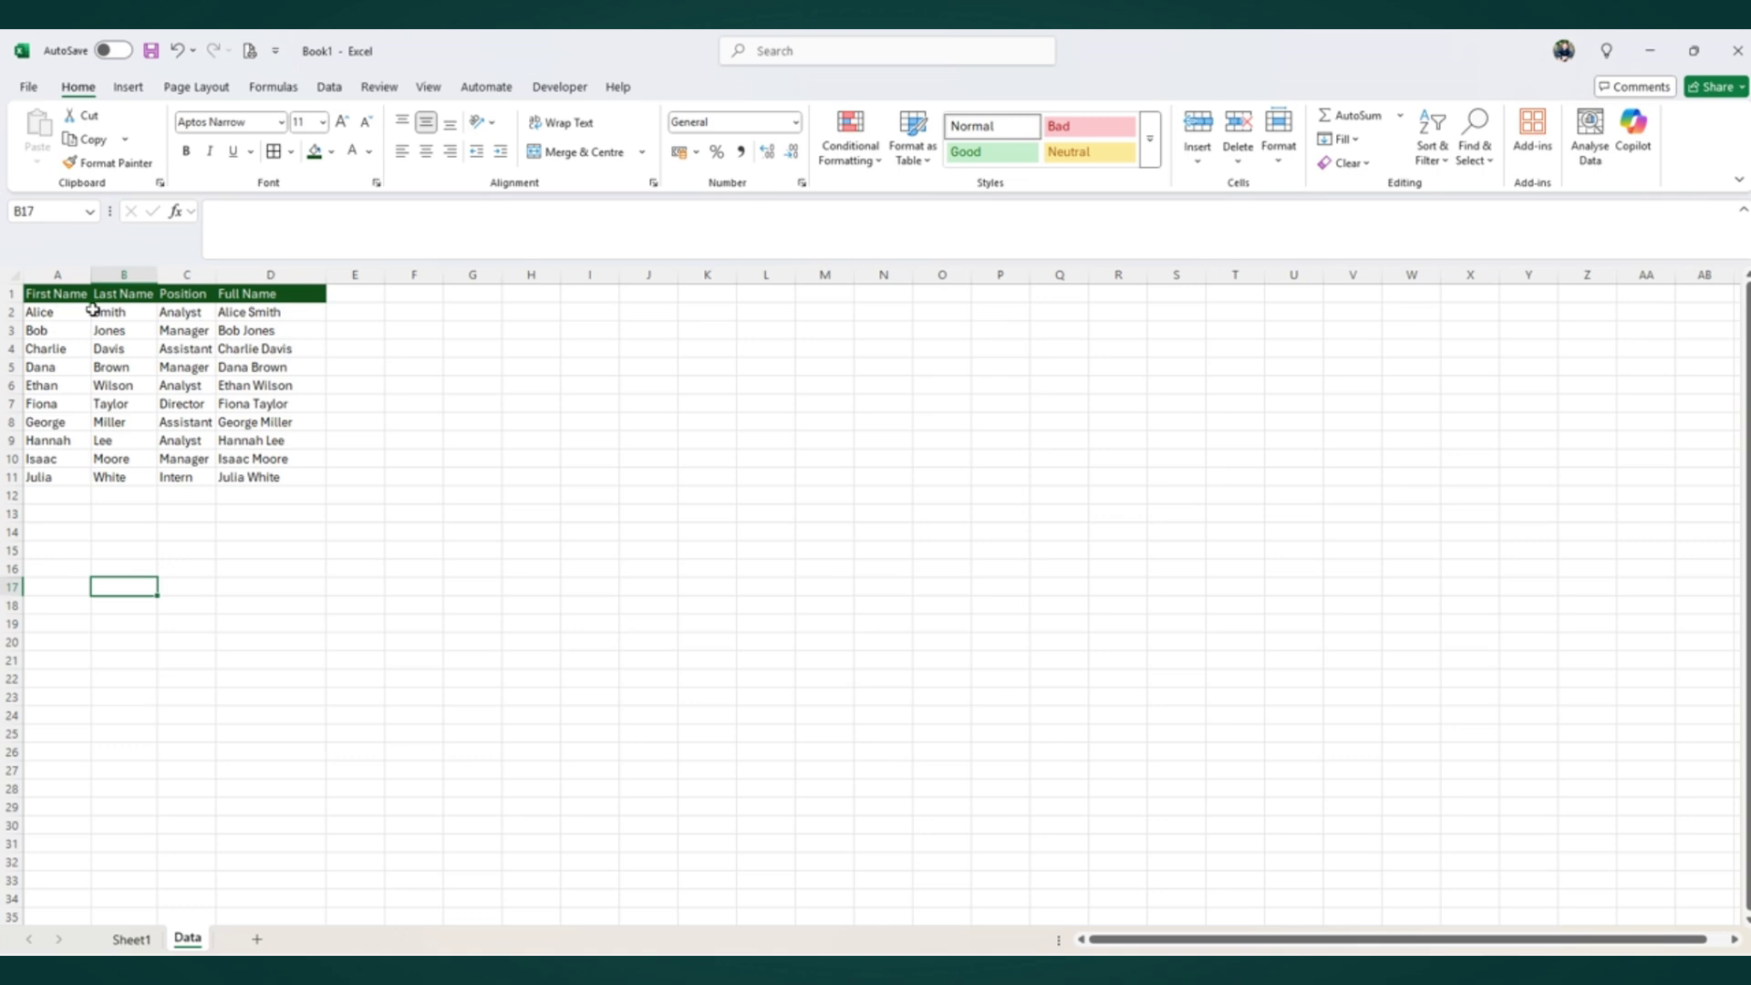
- Copy the employee rows A2:C11 and paste them below the table at A12 and again at A22
drag(74, 310, 172, 477)
key(ctrl+c)
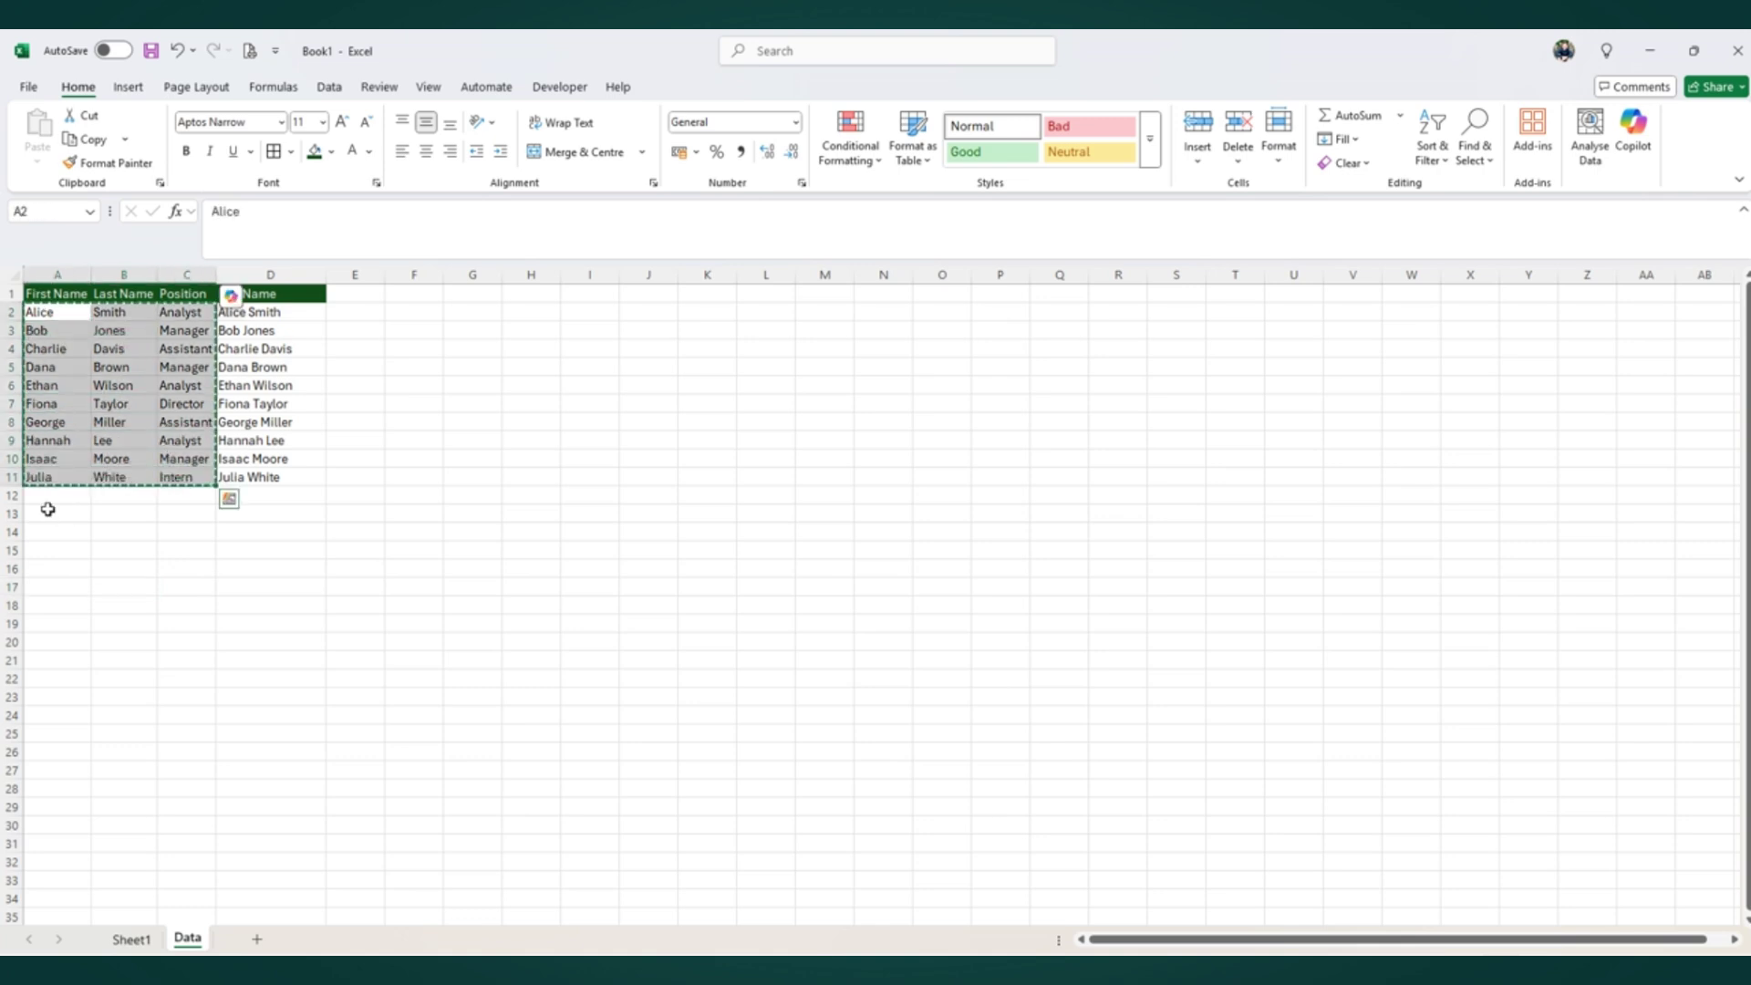
click(37, 492)
key(ctrl+v)
key(Down)
key(Down)
key(Down)
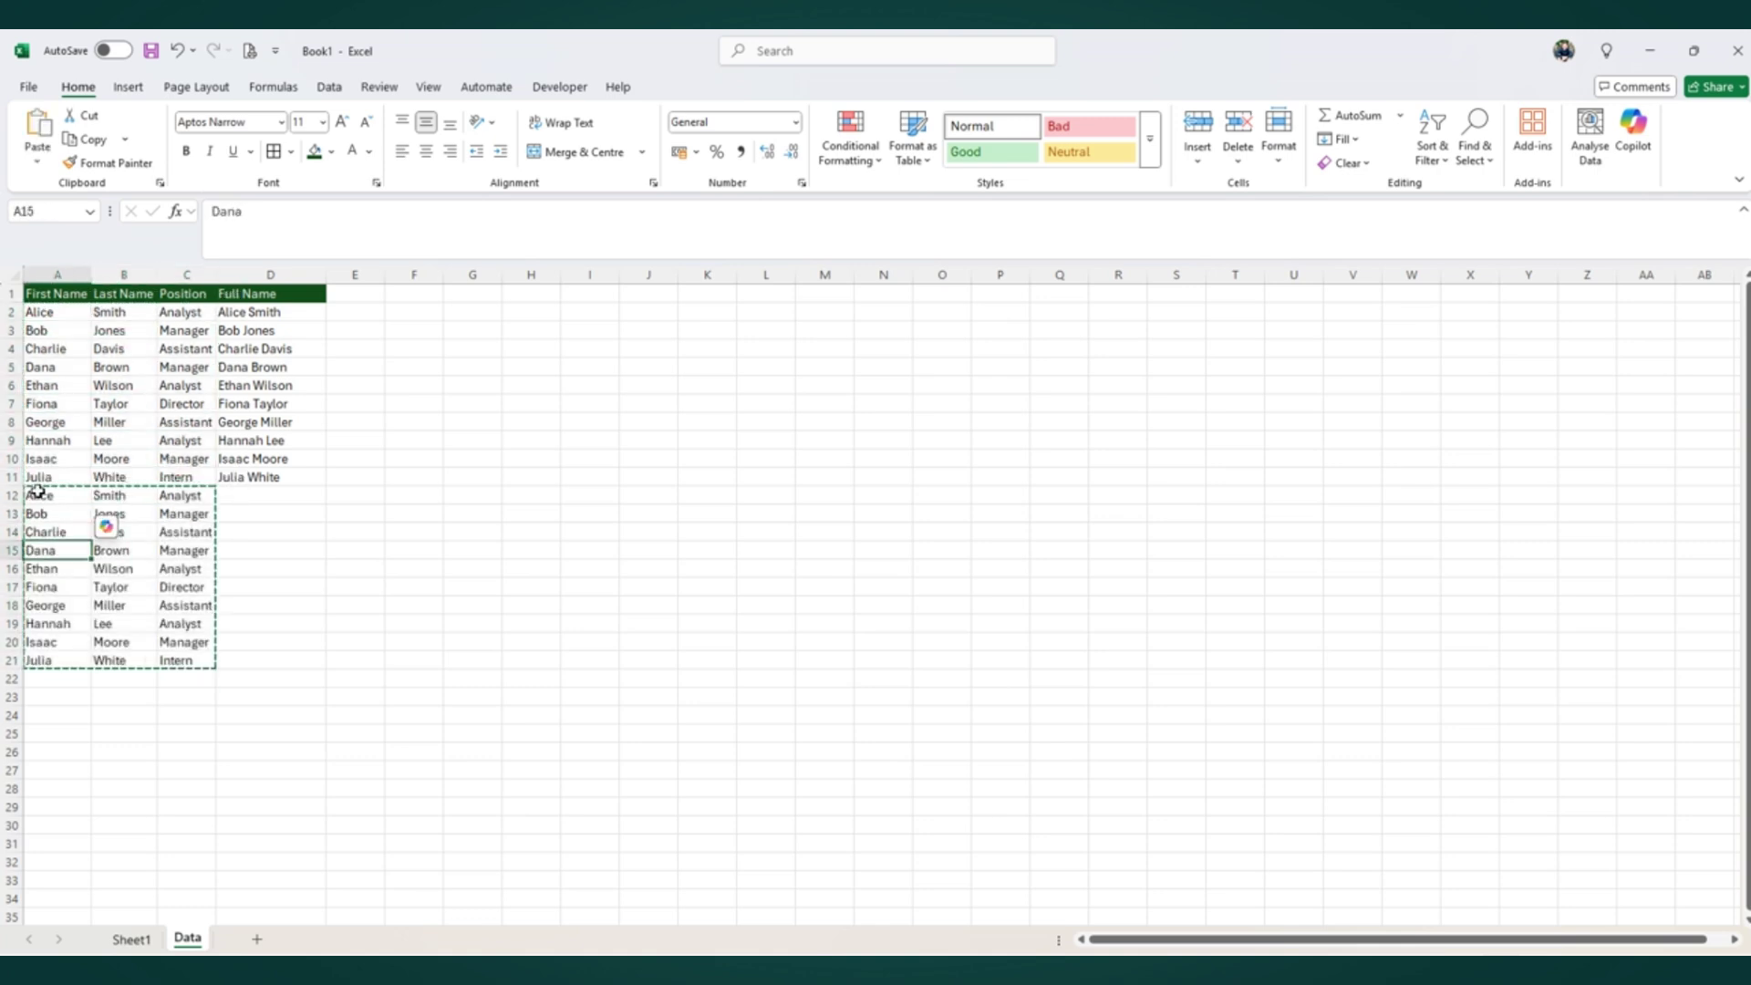
key(Down)
key(Down)
key(Down)
key(Down)
key(Down)
key(Down)
key(Down)
key(ctrl+v)
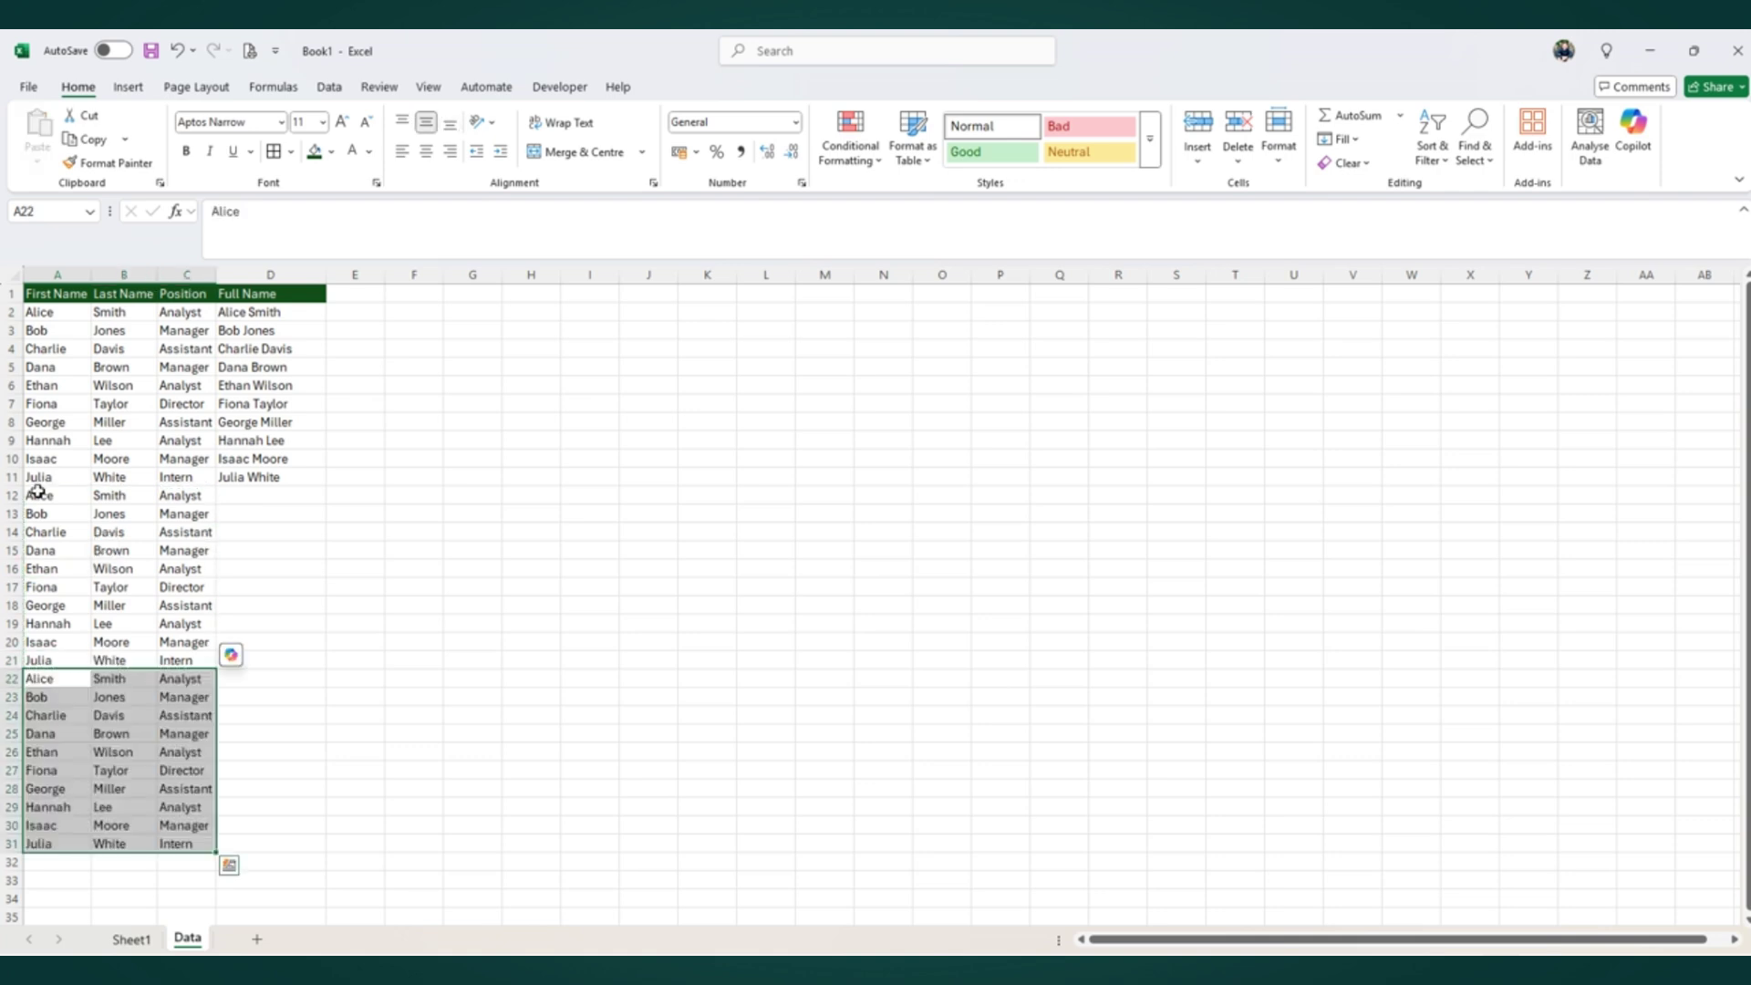
- Clear the full names from cells D2:D12 of the Data sheet
click(313, 531)
drag(264, 311, 274, 491)
key(Delete)
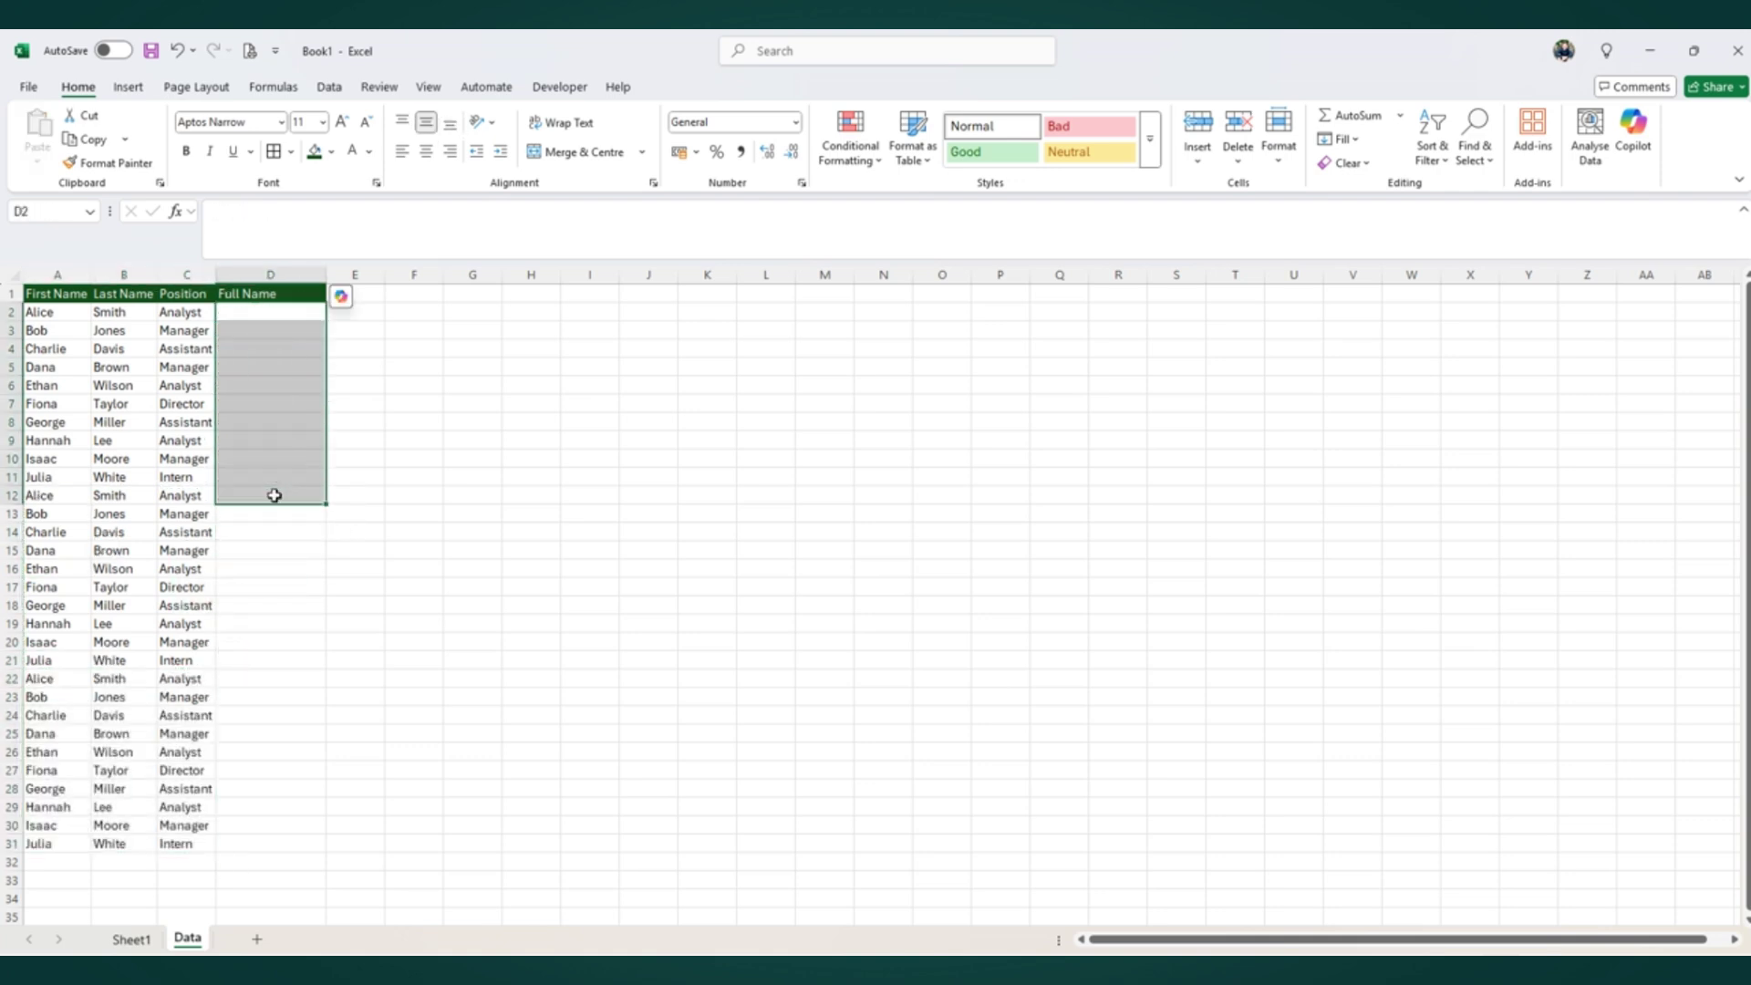
- Return to the VBA editor and rerun the FillFullNames macro on the extended employee list
click(391, 457)
key(alt+F11)
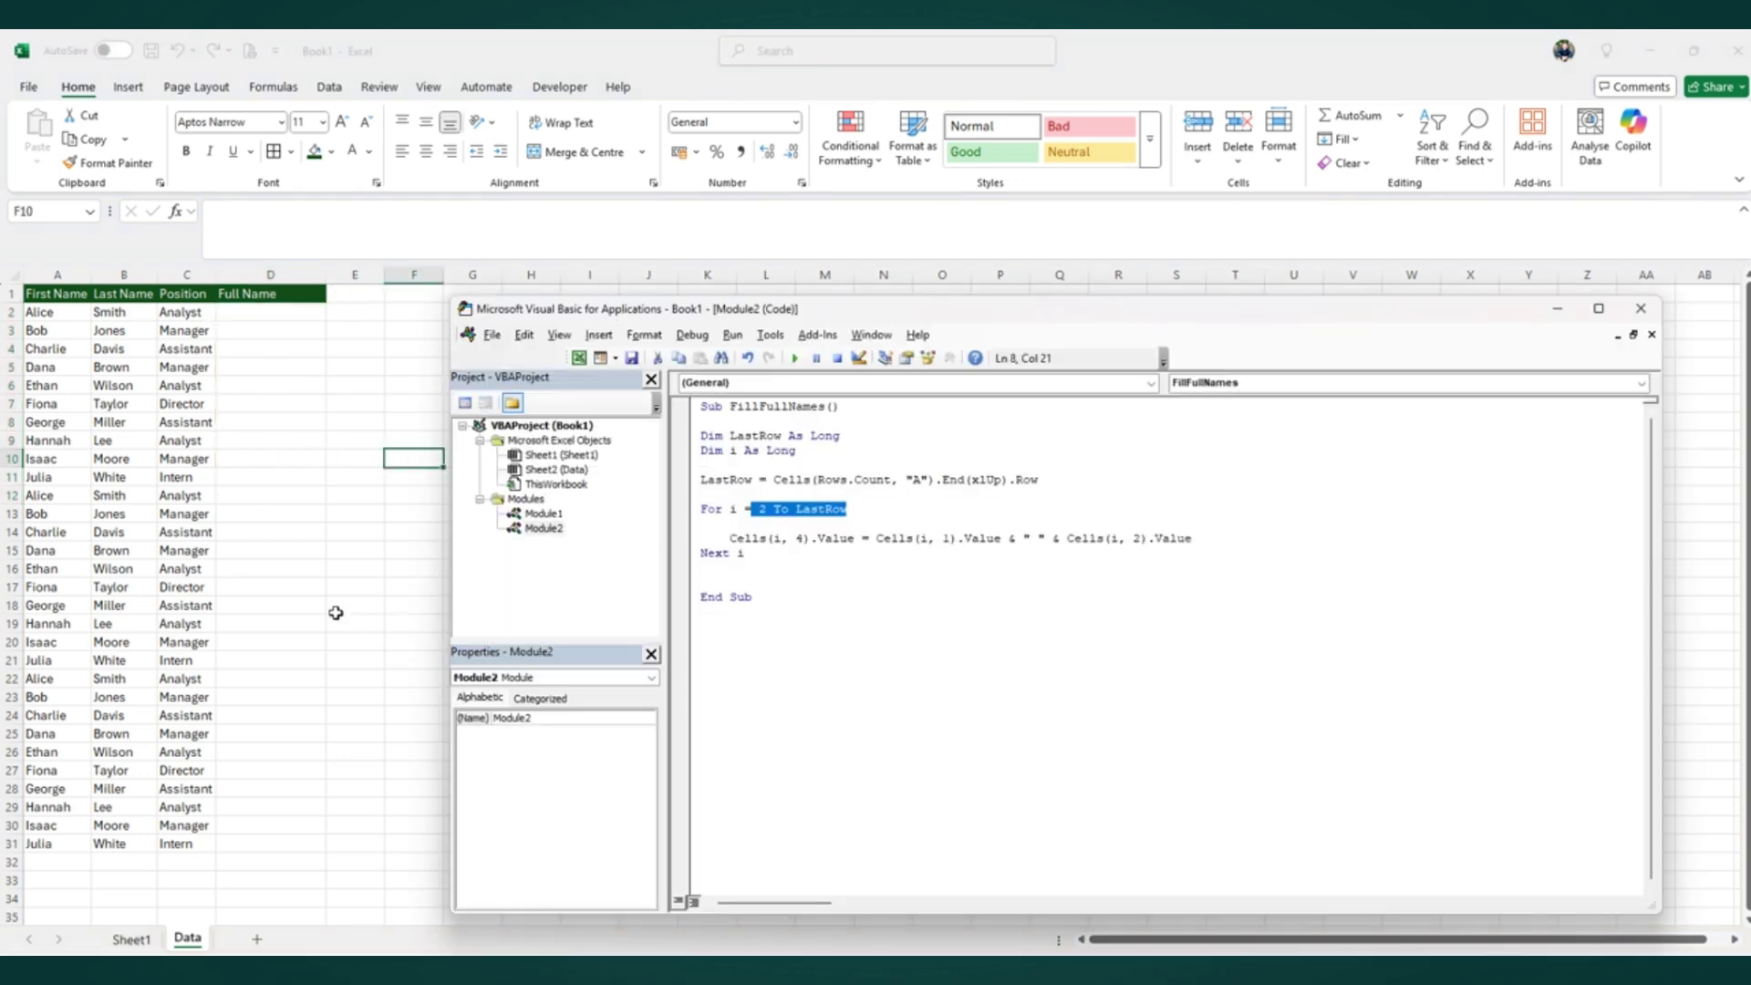
click(816, 490)
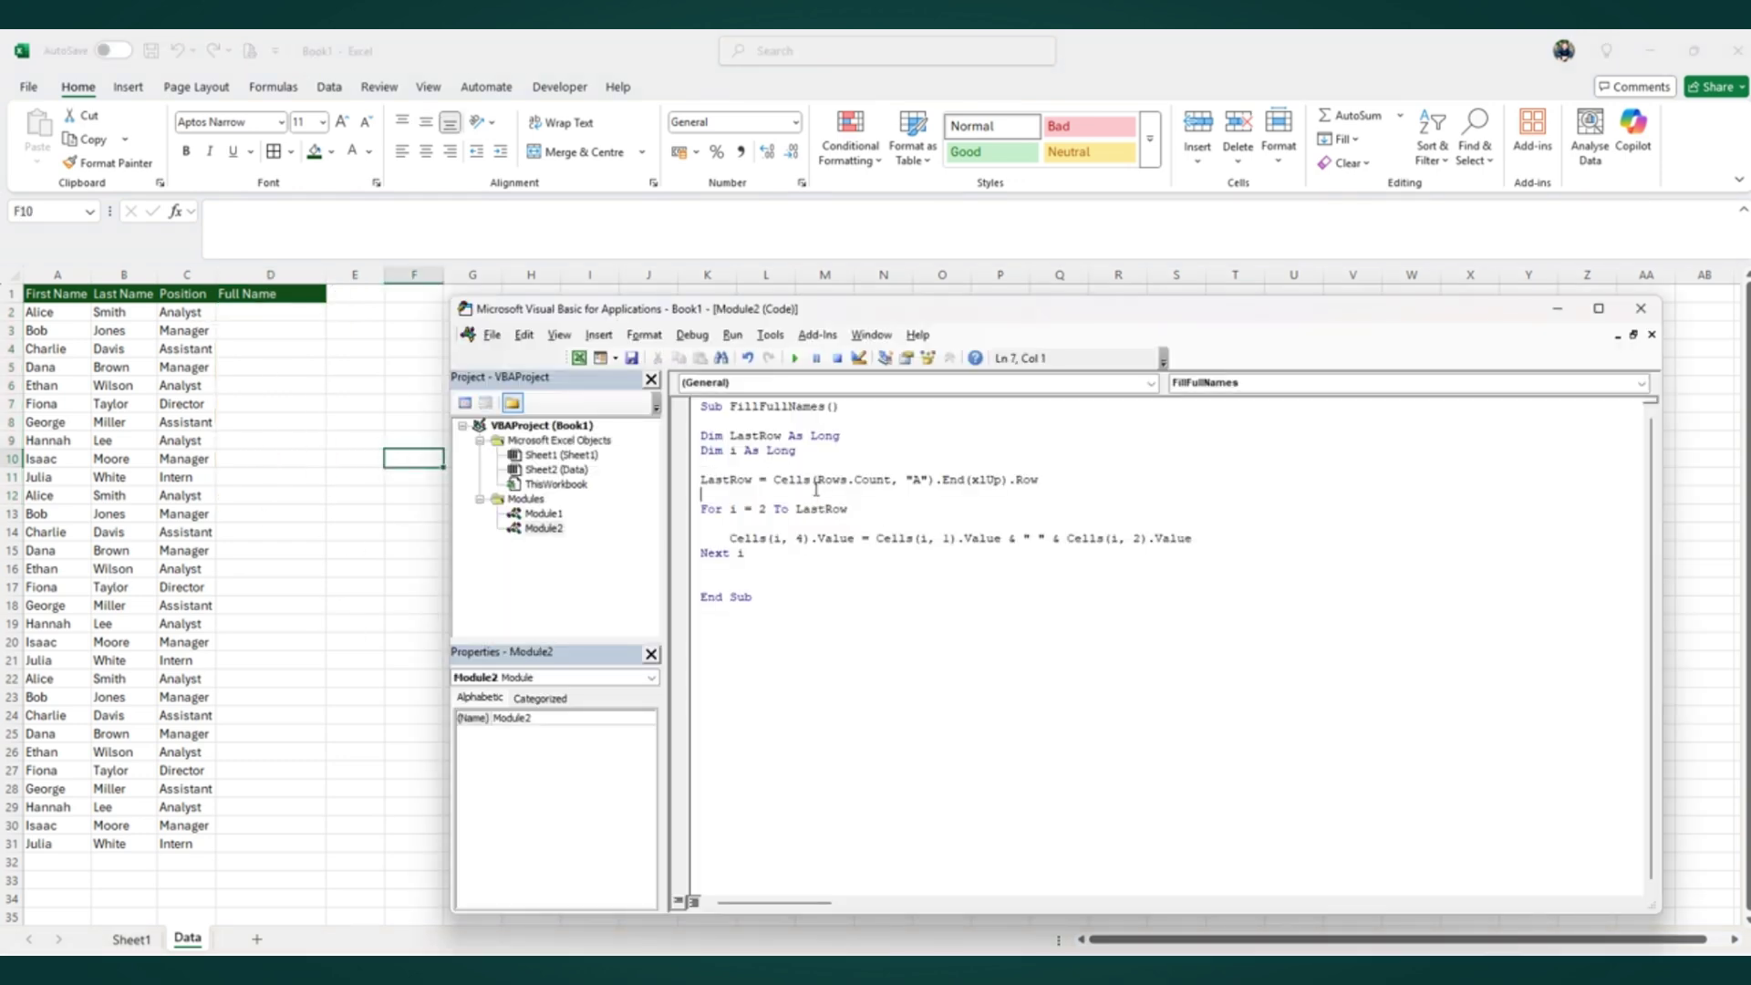
click(794, 357)
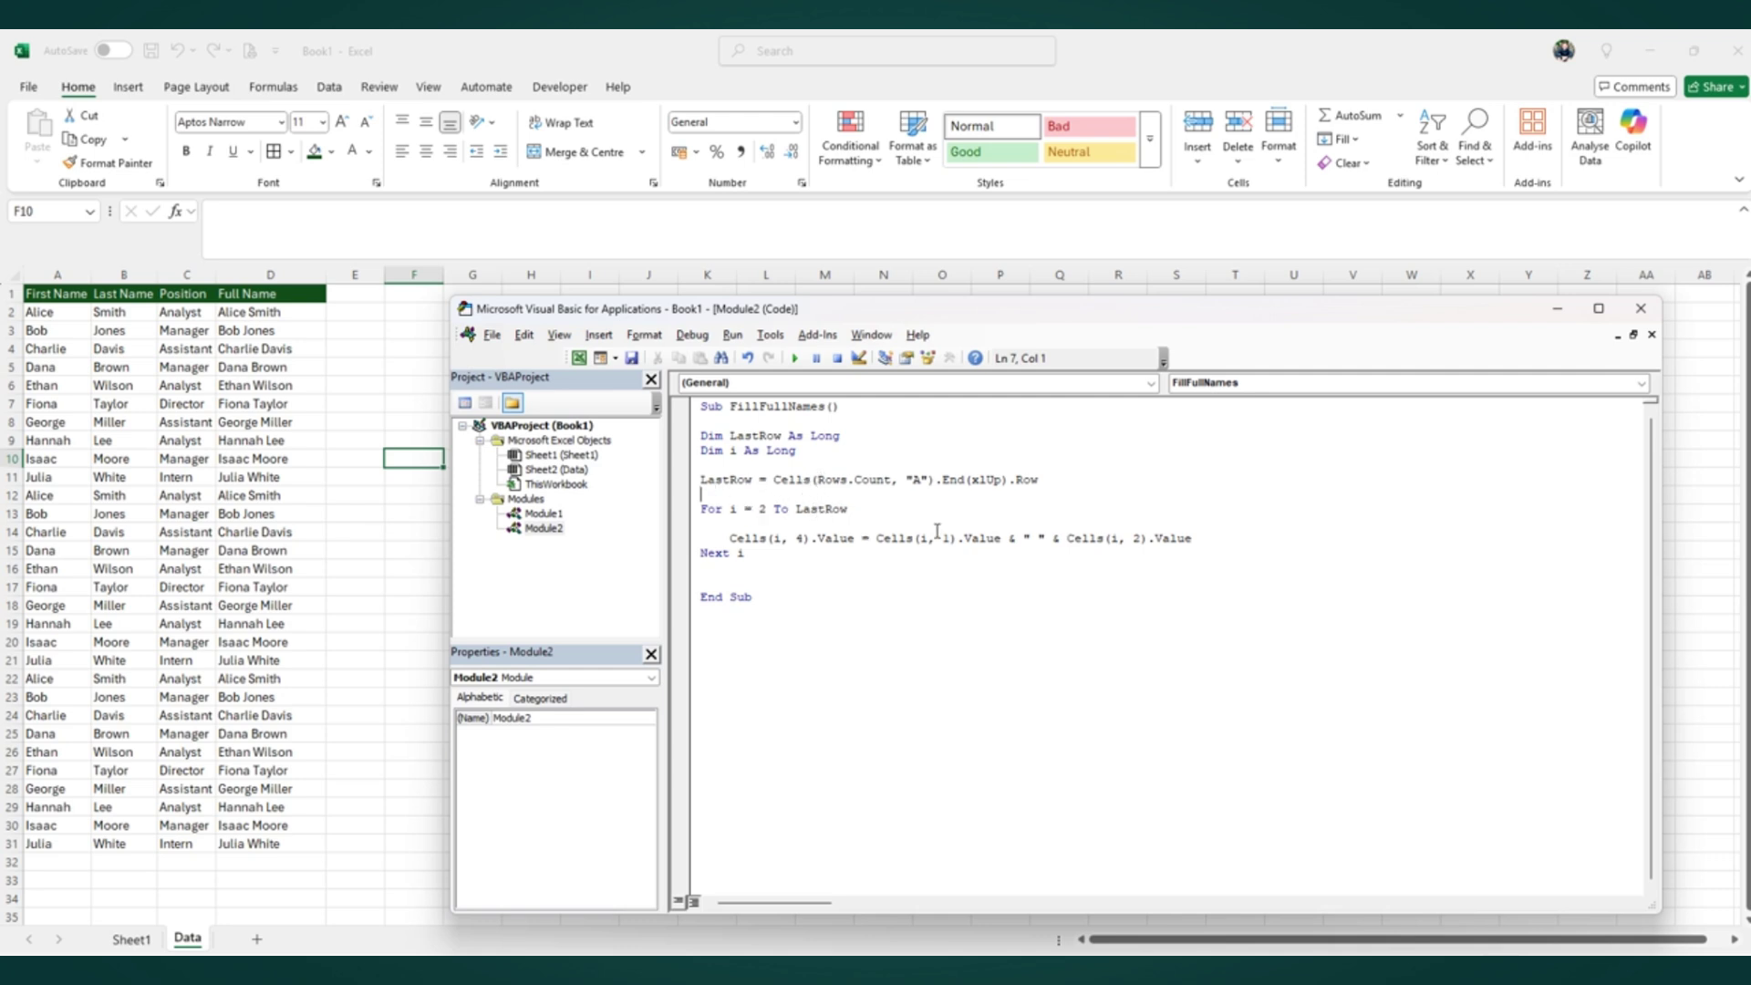
- Examine the Cells(i, 4).Value statement inside the FillFullNames loop, and go back to the Data sheet
drag(1194, 538, 708, 539)
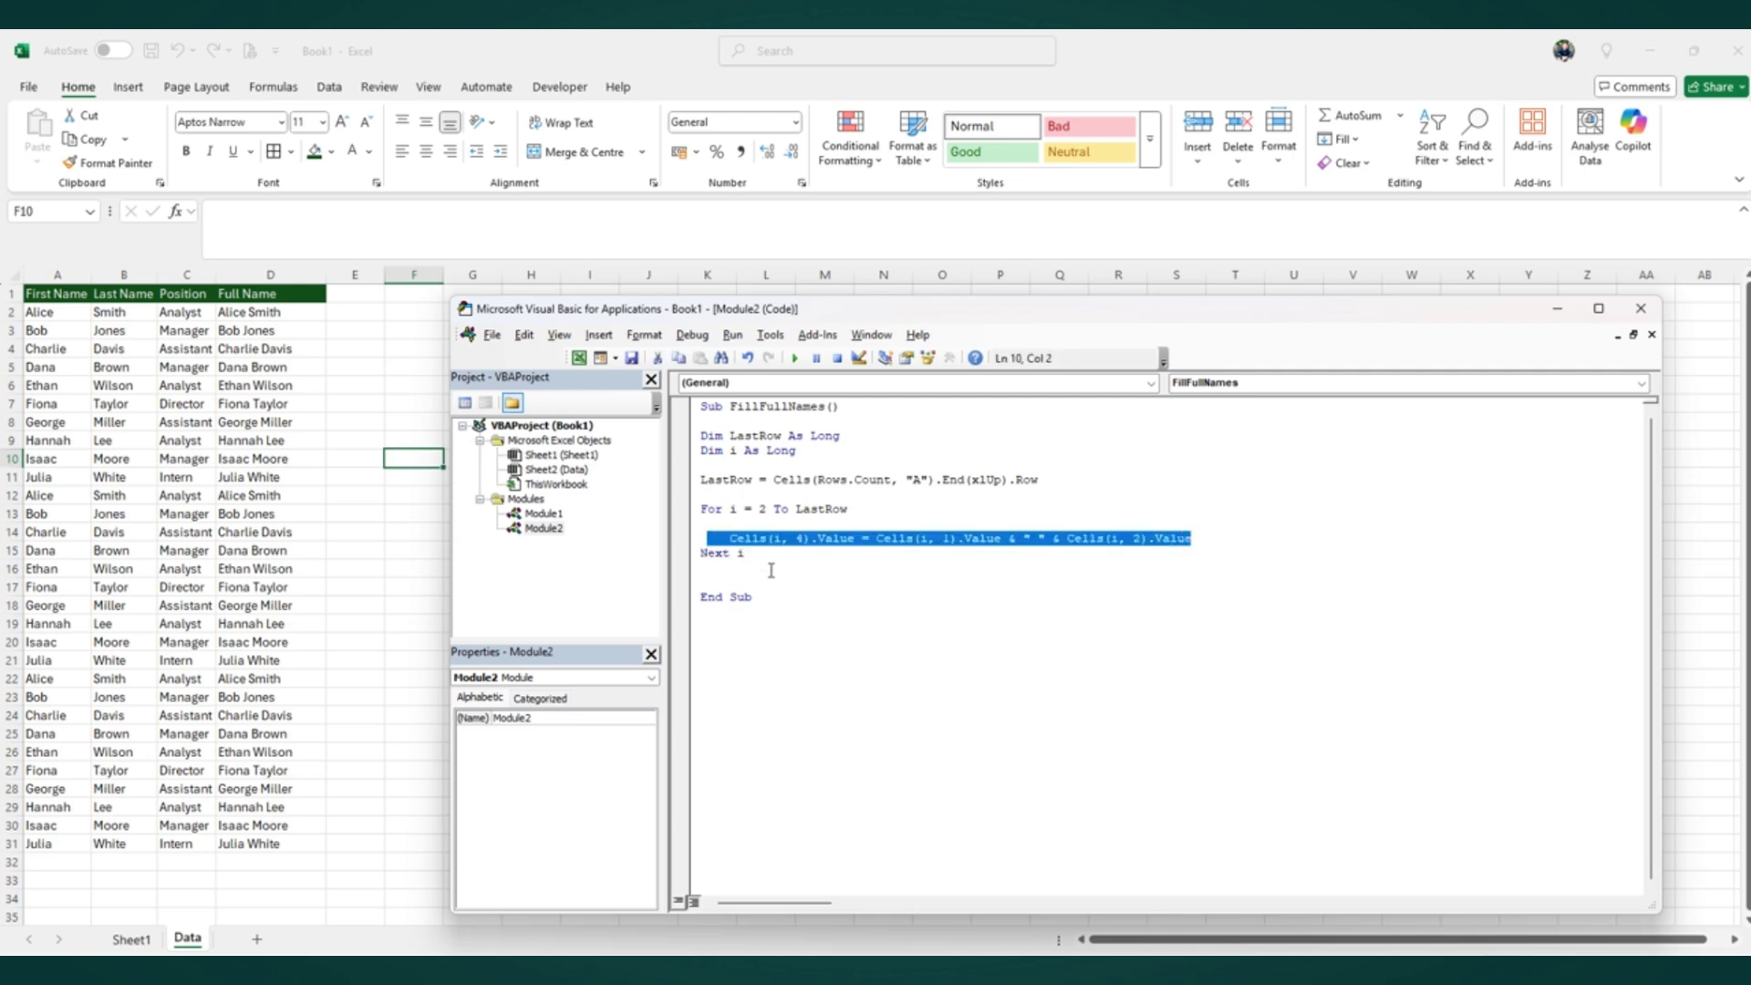
click(959, 513)
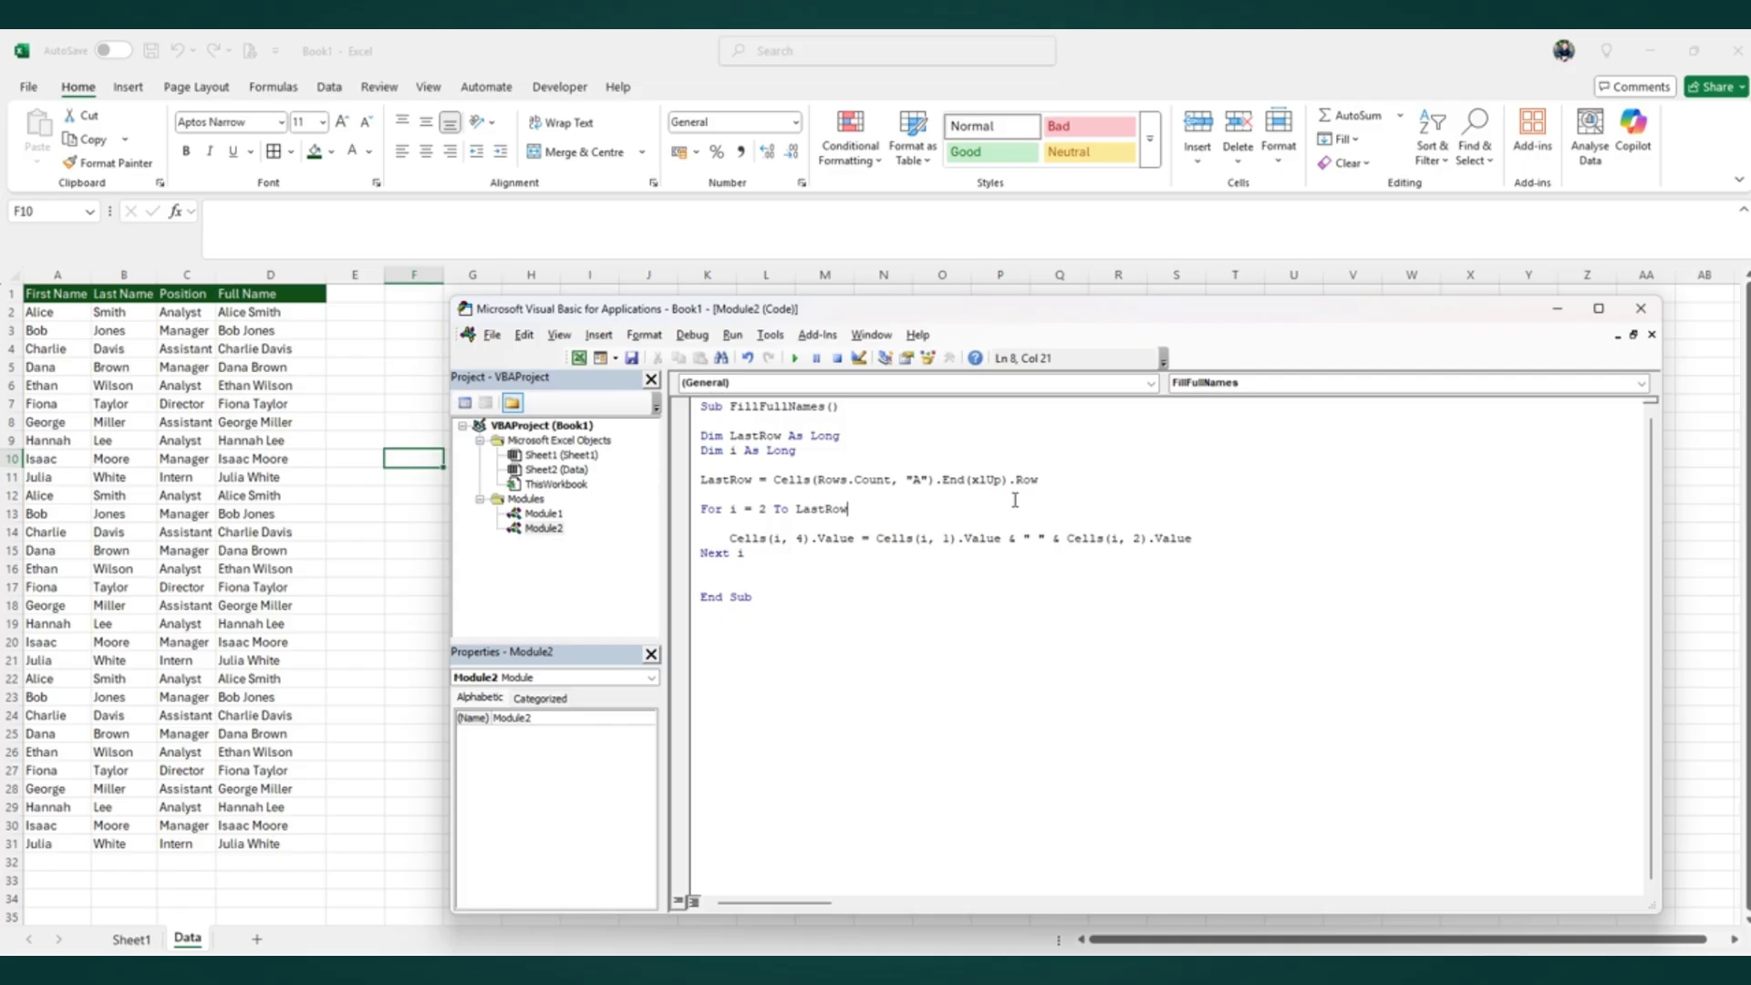
key(alt+F11)
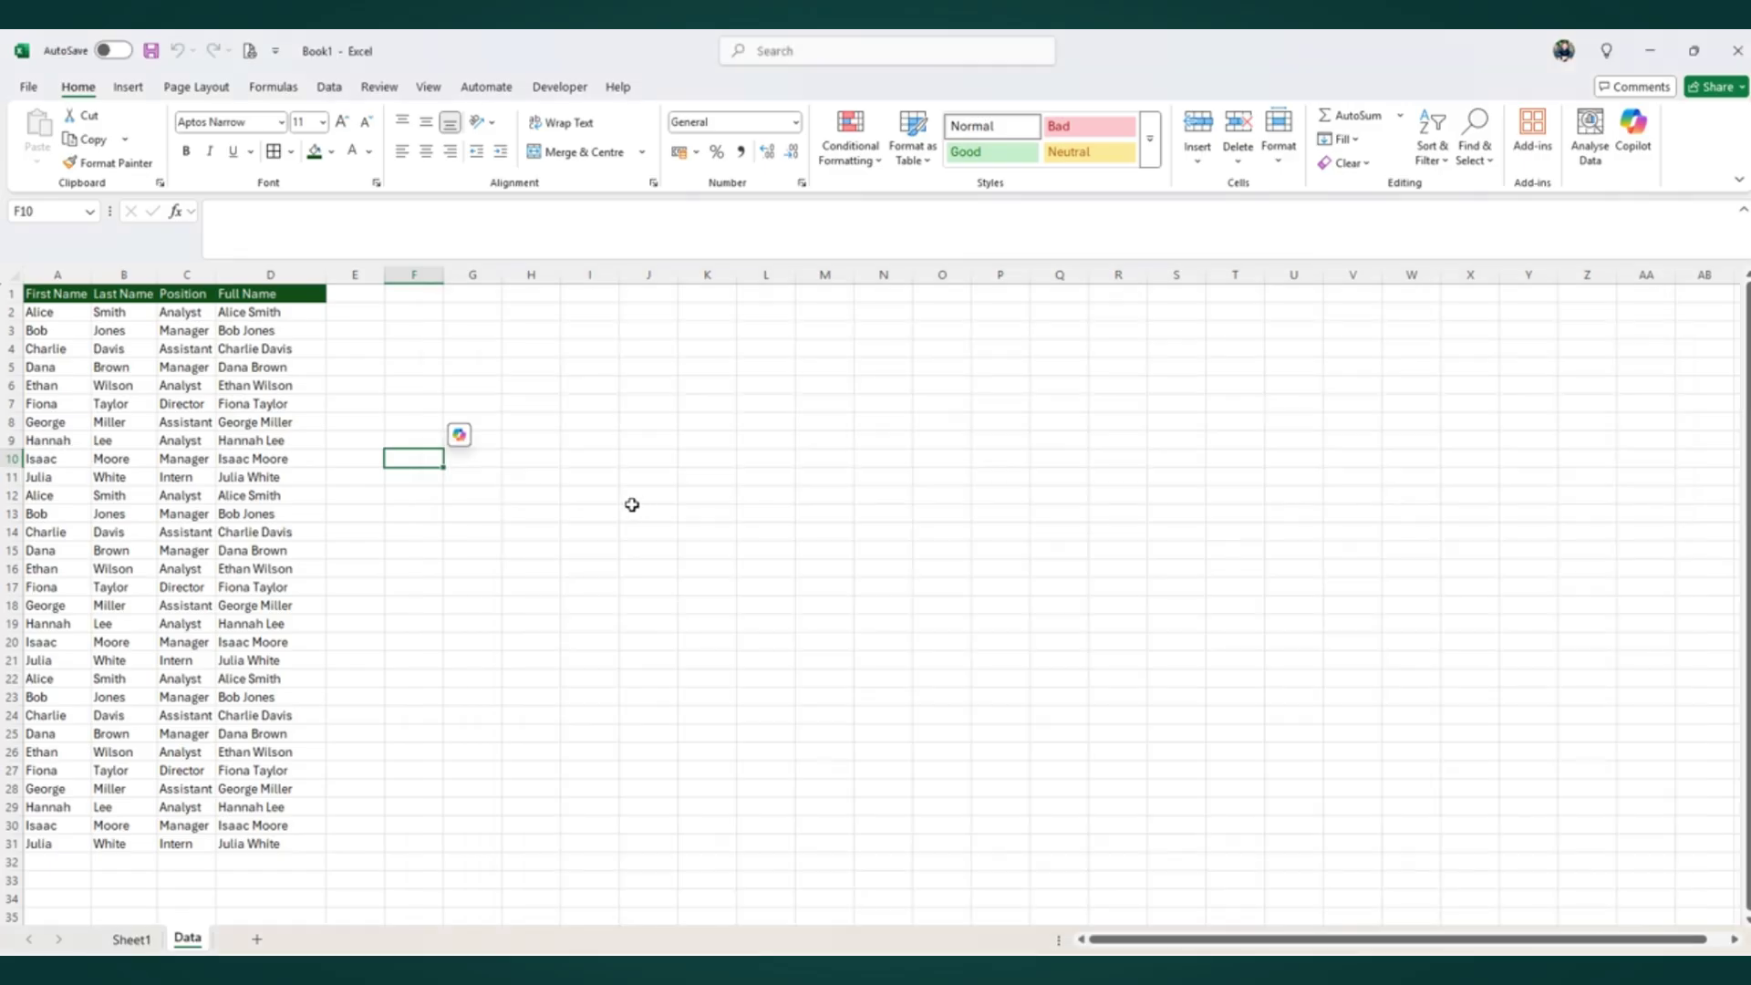
click(629, 507)
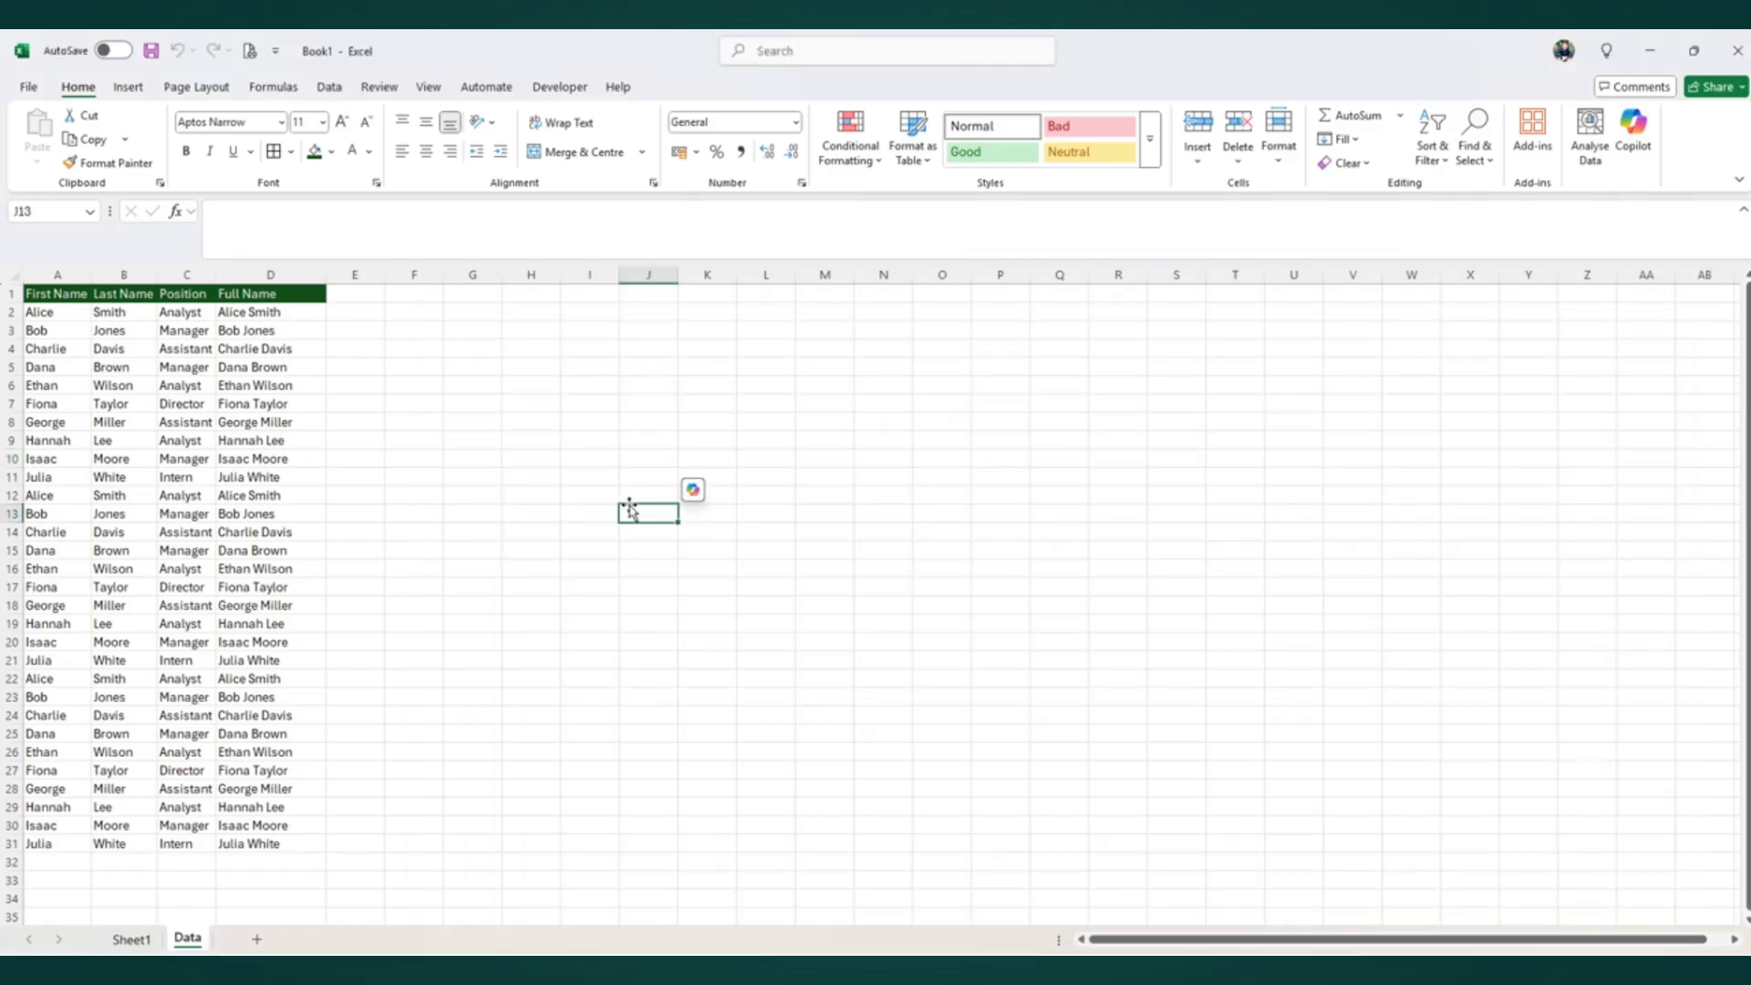
click(766, 531)
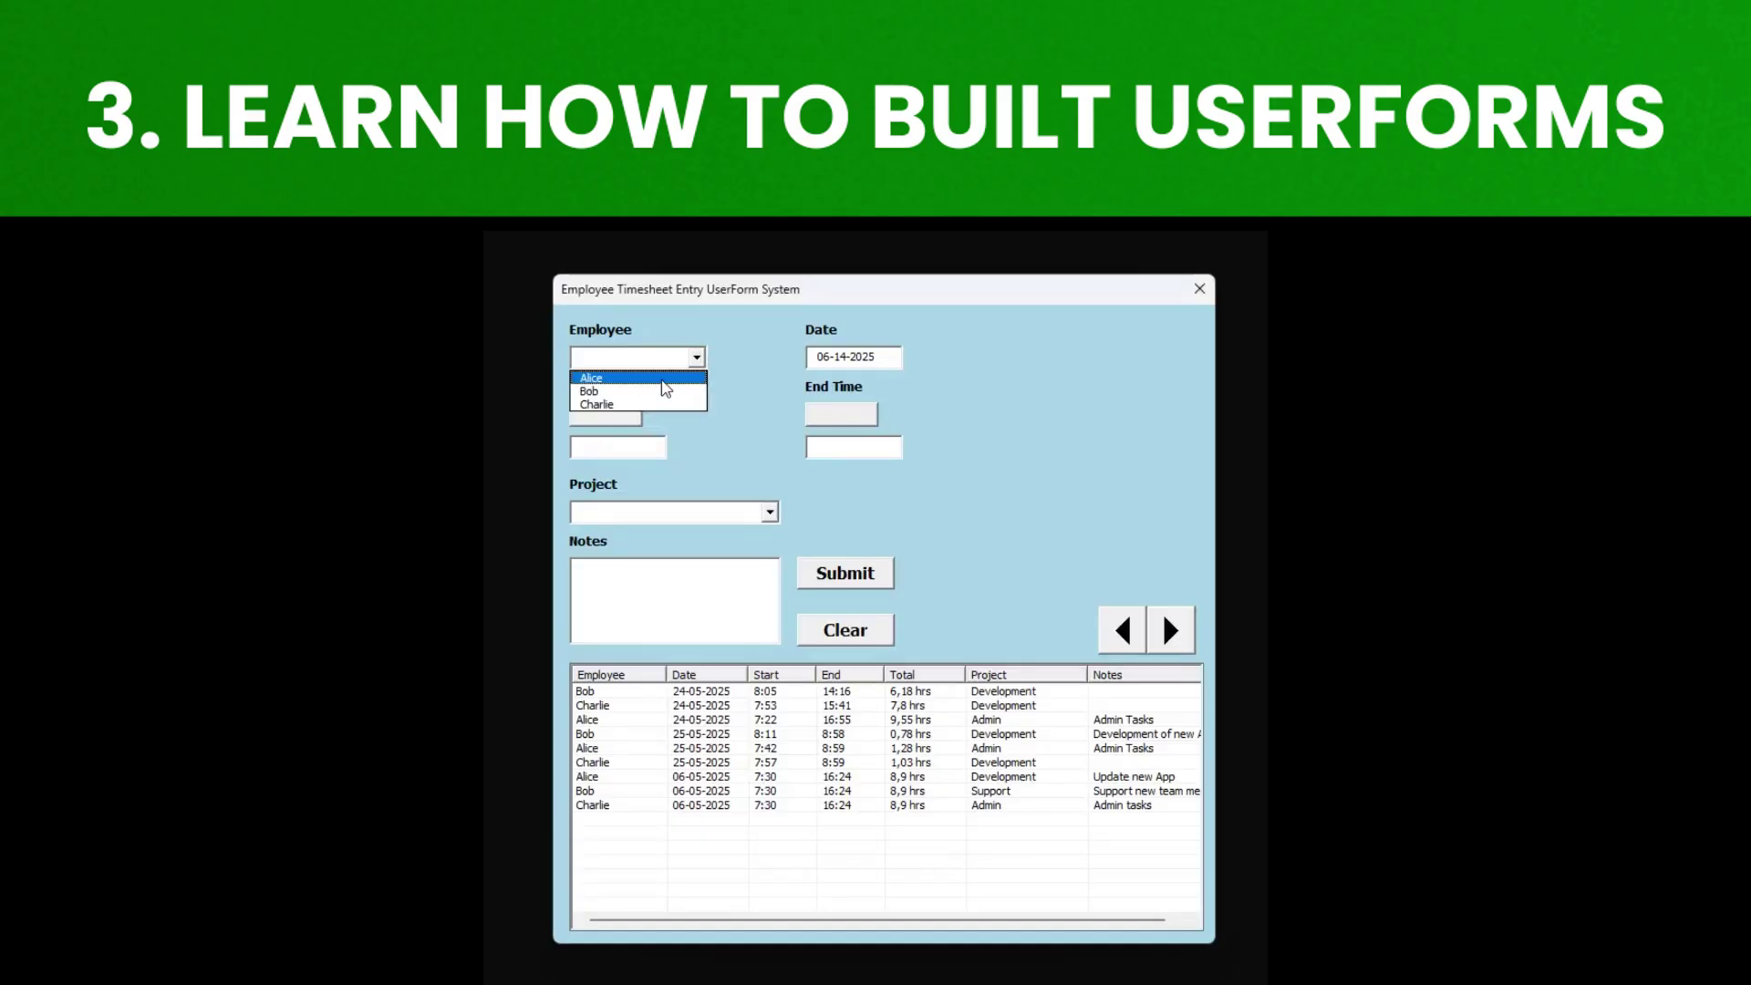
- Submit a timesheet entry for the first listed employee with the current start time, project Development and the note "Develop New App"
click(593, 374)
click(605, 414)
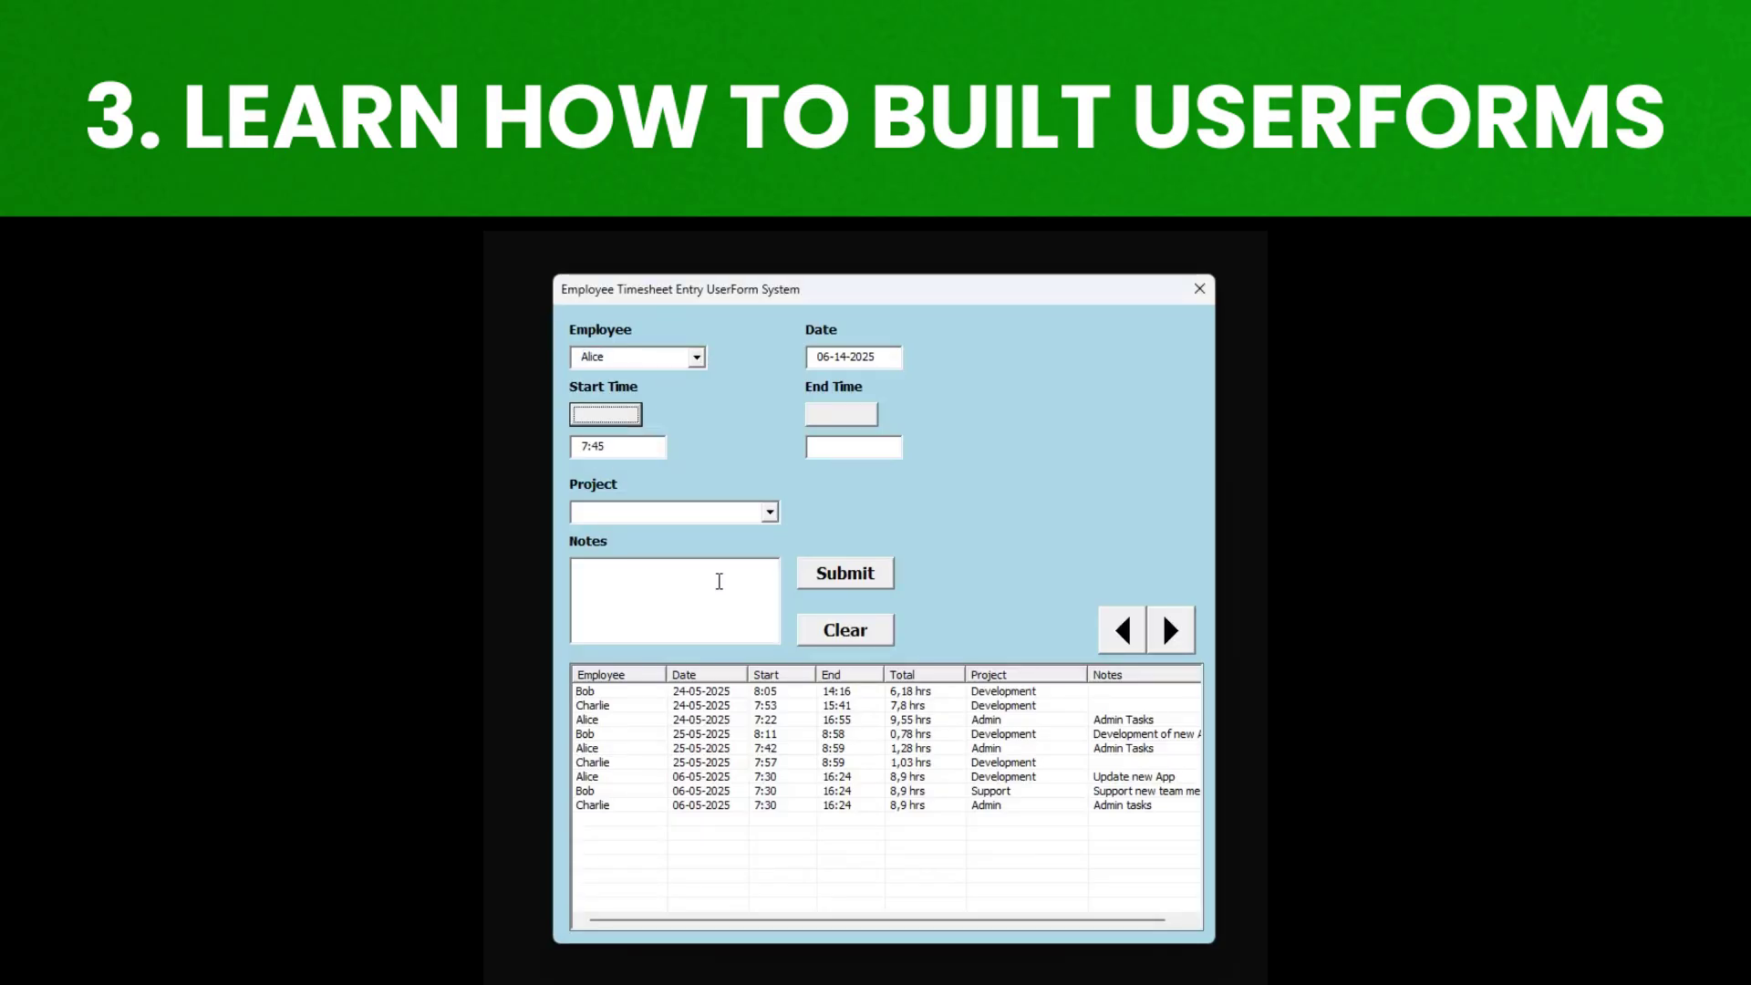
click(771, 516)
click(611, 545)
text(Develop Ne)
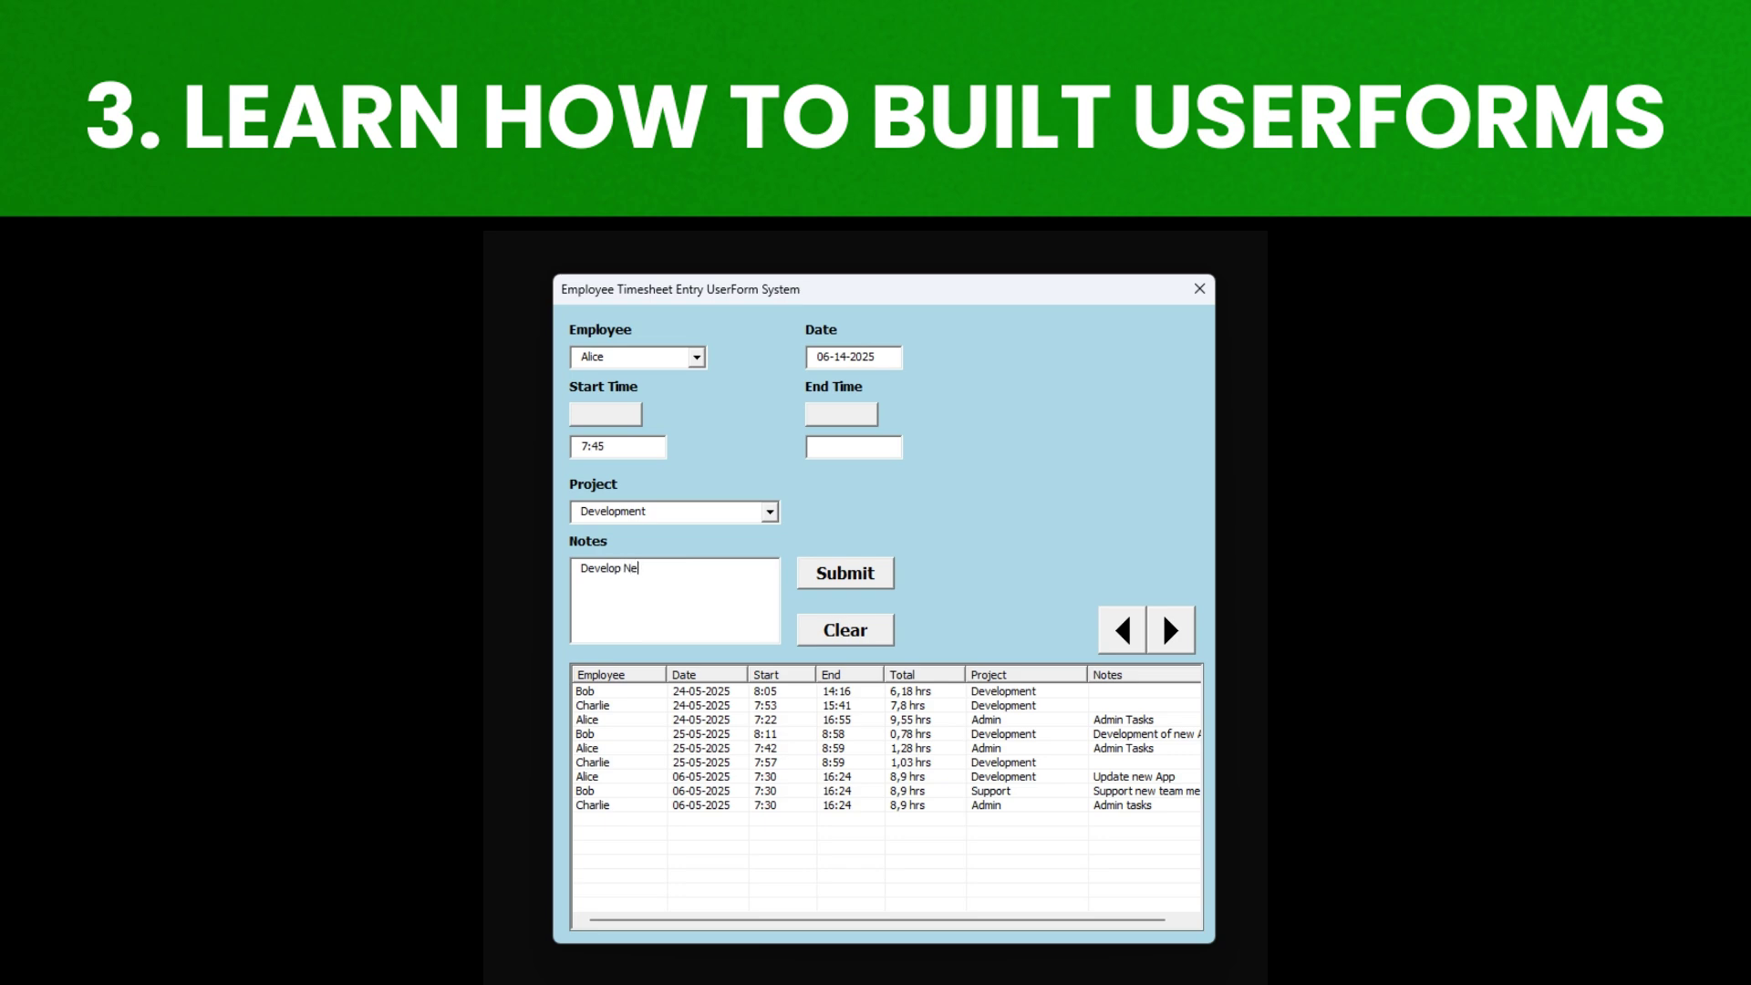
text(w App)
click(846, 572)
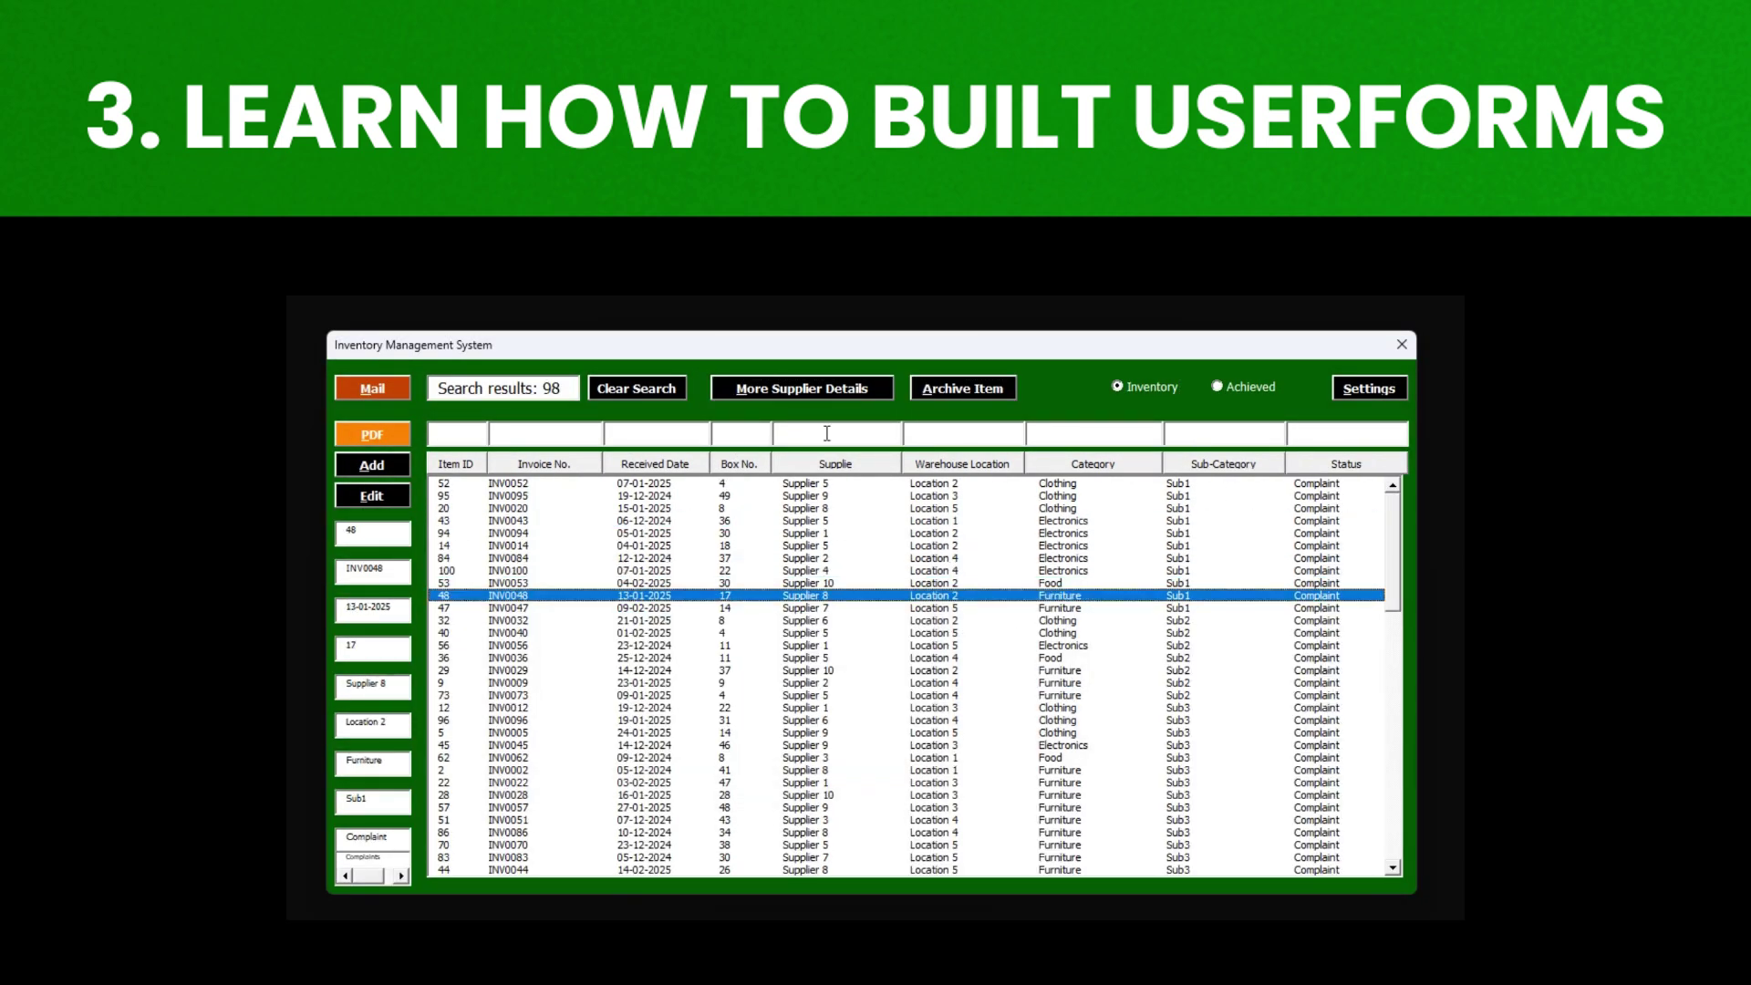
- Filter the inventory by supplier 4 and prepare a mail with Clothing.pdf attached and the subject "Check Details", moving on to the Cc recipients
click(826, 434)
text(4)
click(372, 389)
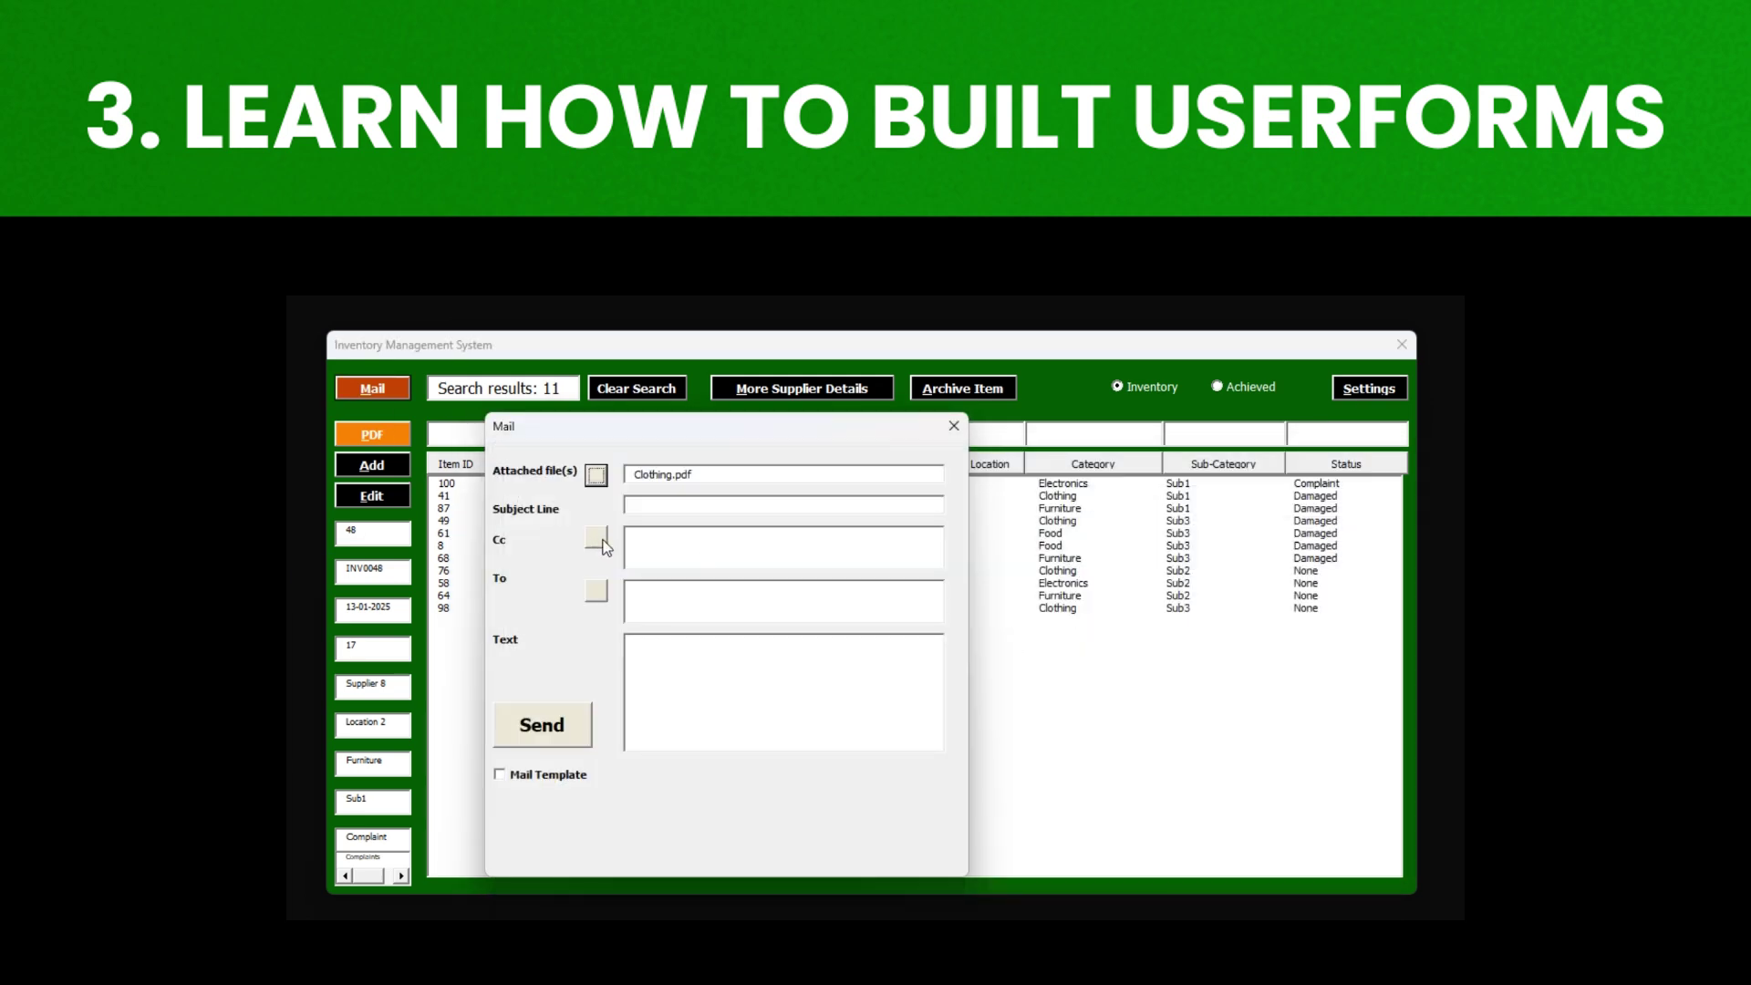
key(Tab)
text(Check Details)
click(596, 538)
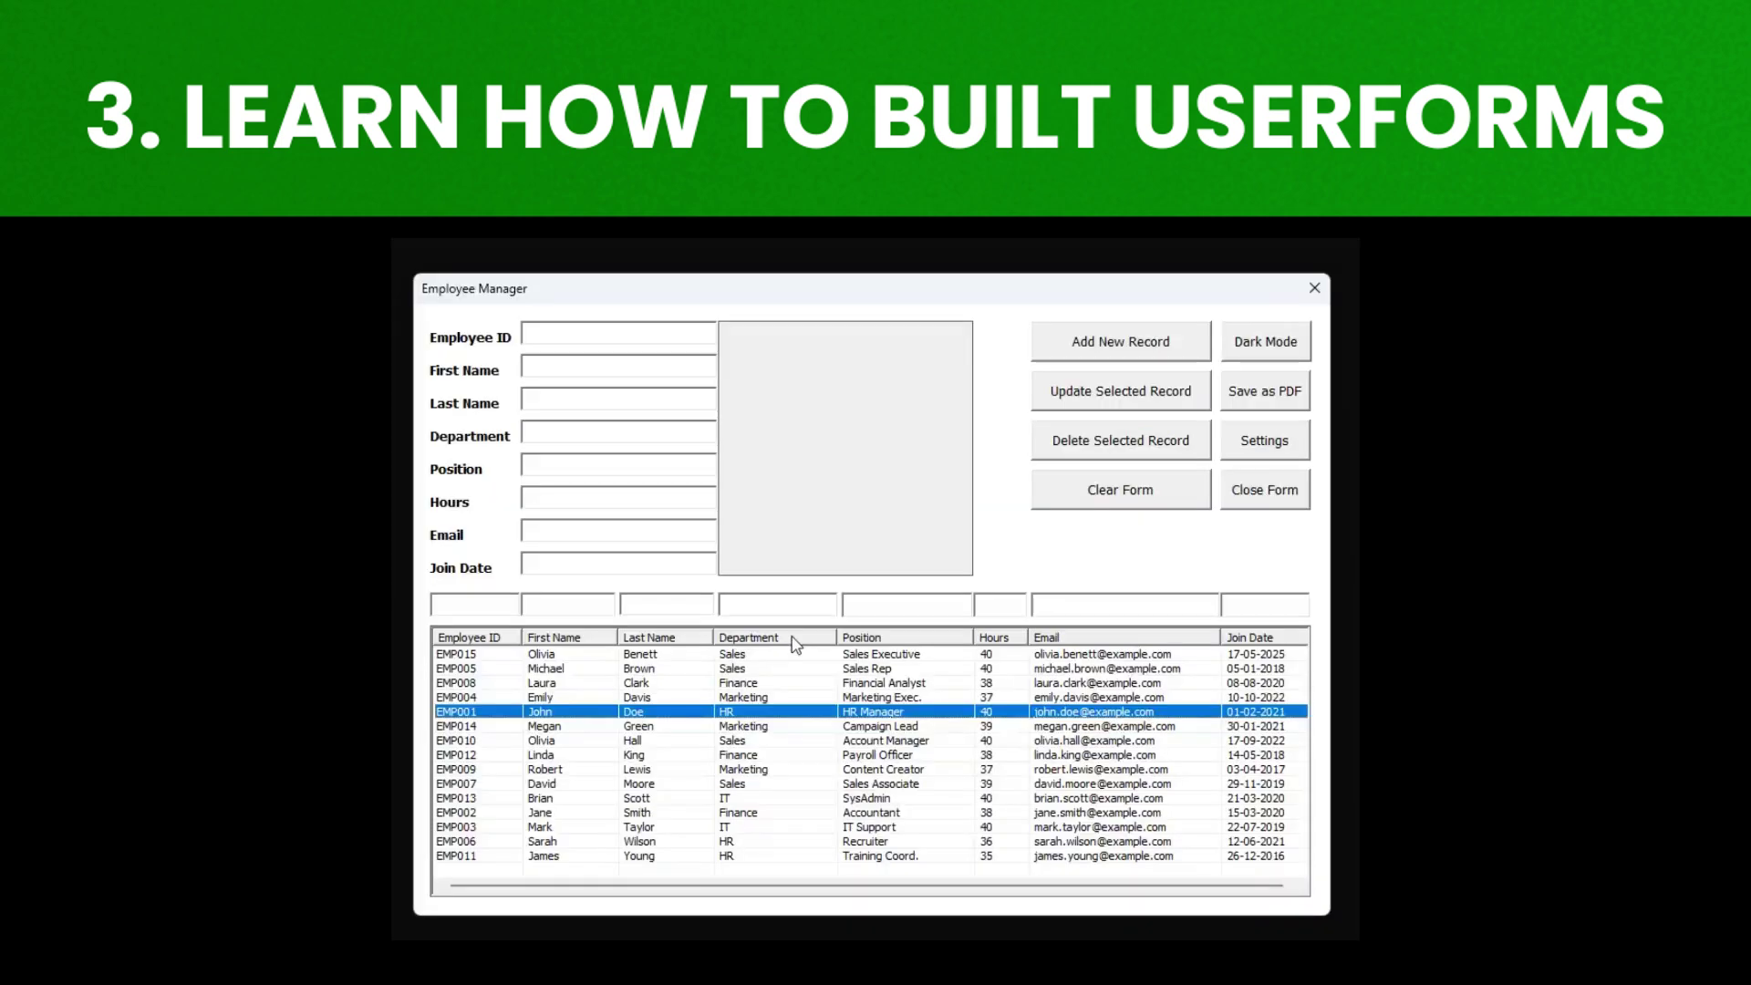
- Sort the Employee Manager list by Position, by Hours, by First Name and finally by Employee ID
click(912, 637)
click(999, 637)
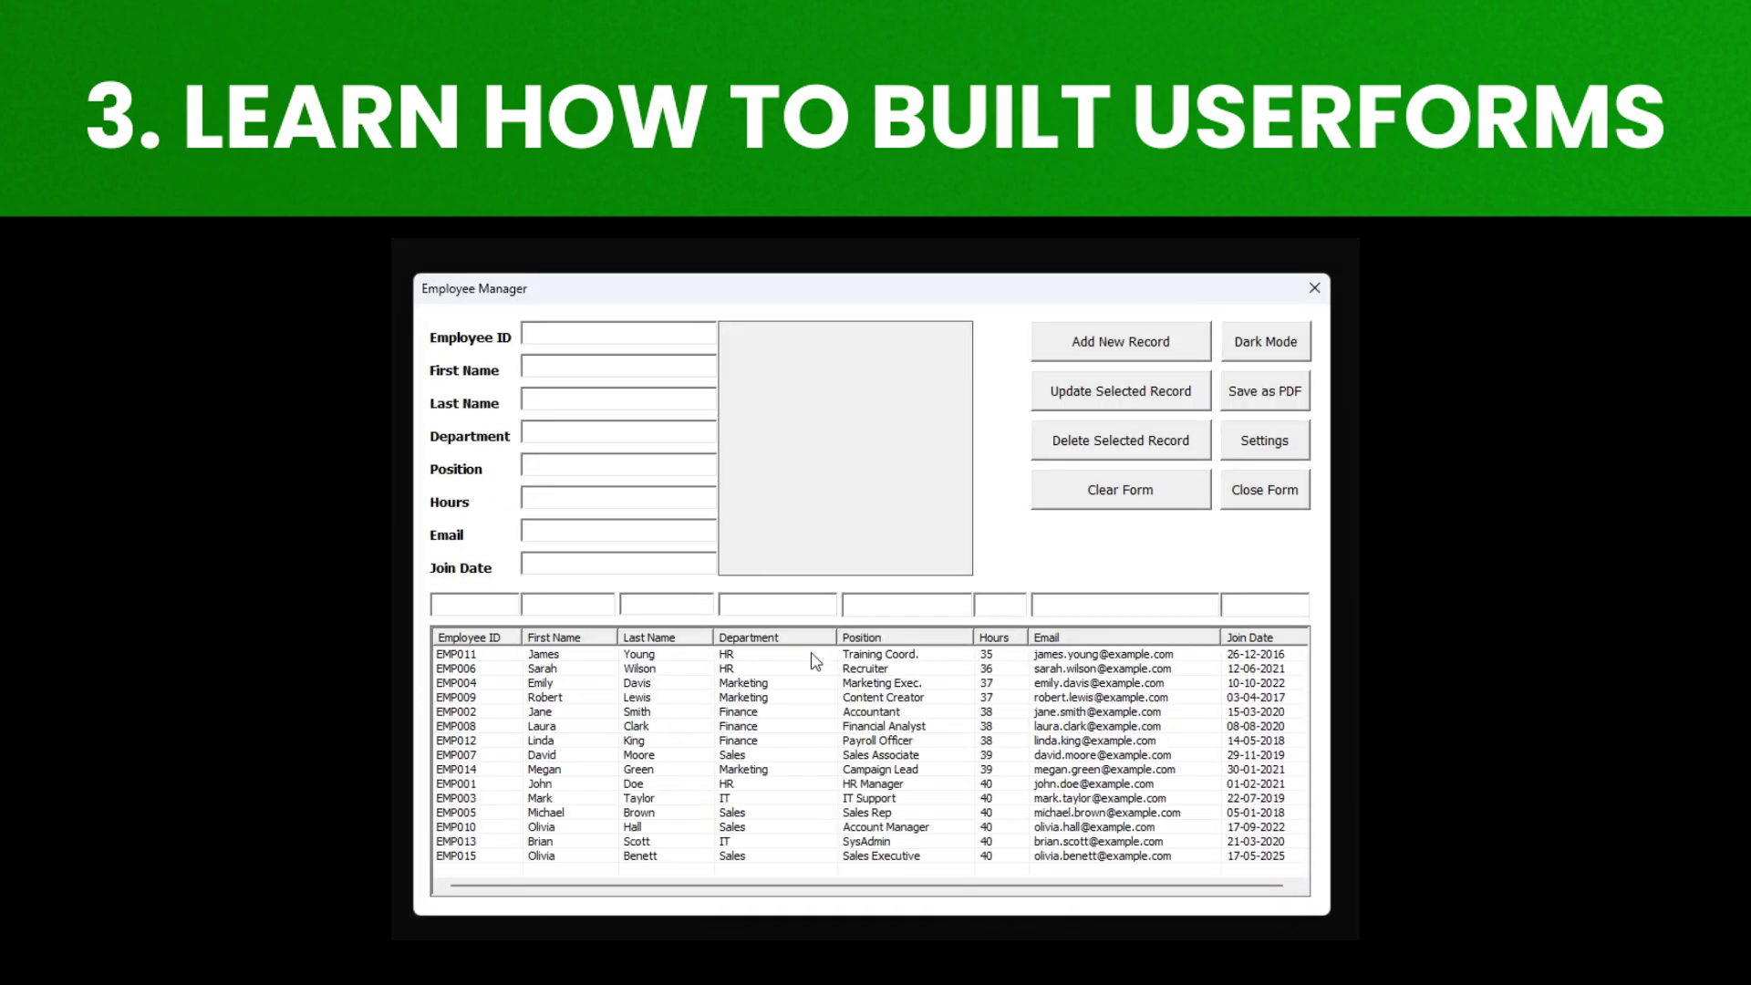
click(538, 642)
click(490, 638)
- Step down through the employee records to view their details and photos, and switch the form to Dark Mode
key(Down)
key(Down)
key(Down)
key(Down)
key(Down)
key(Down)
key(Down)
key(Down)
key(Down)
key(Down)
key(Down)
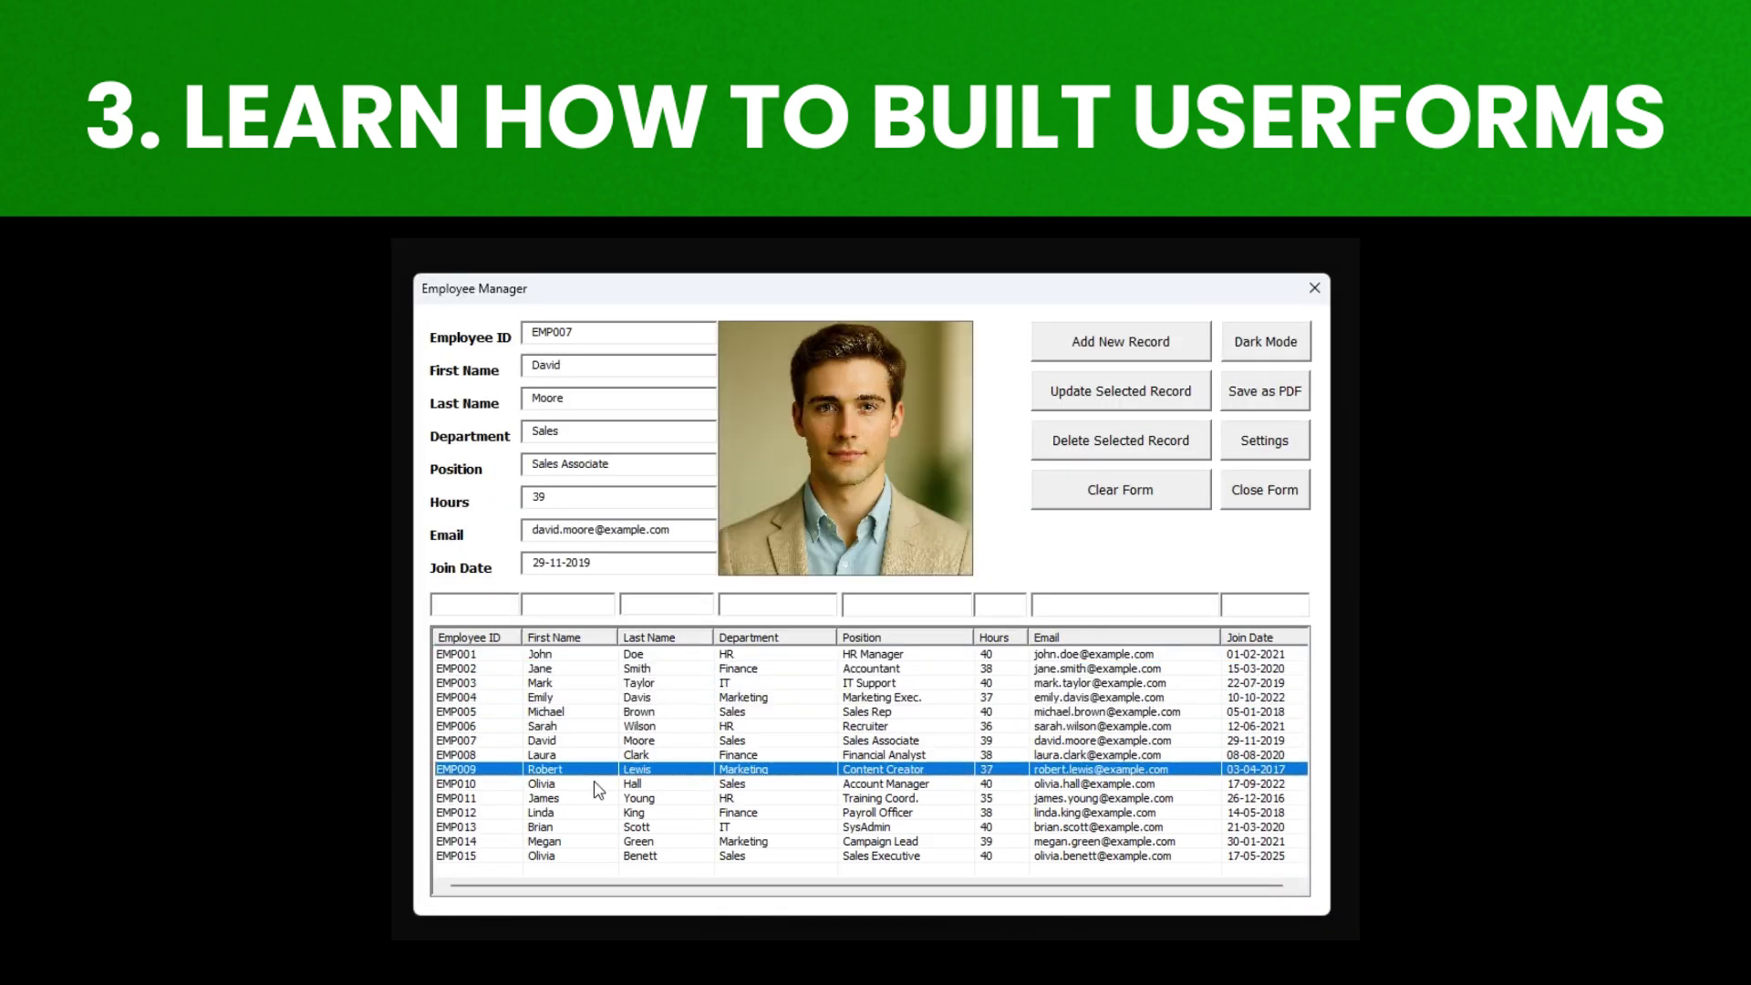
click(1257, 346)
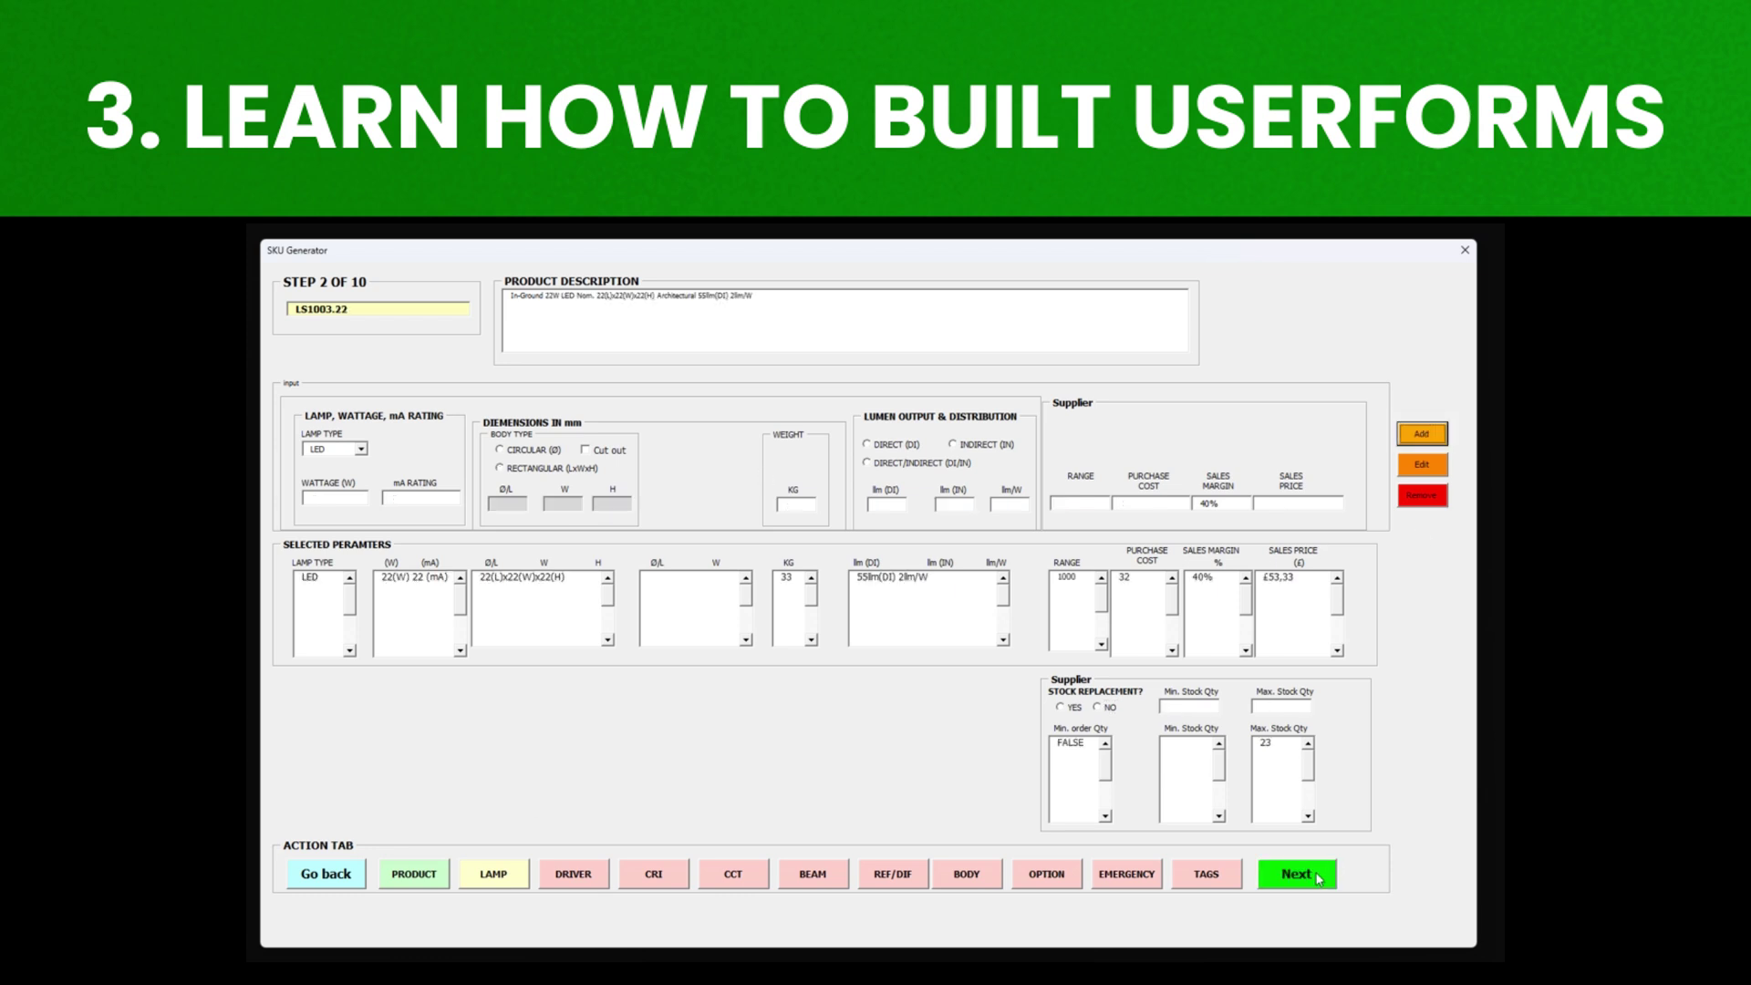
- Advance the SKU Generator past its lamp step, step 2 of 10
click(1296, 874)
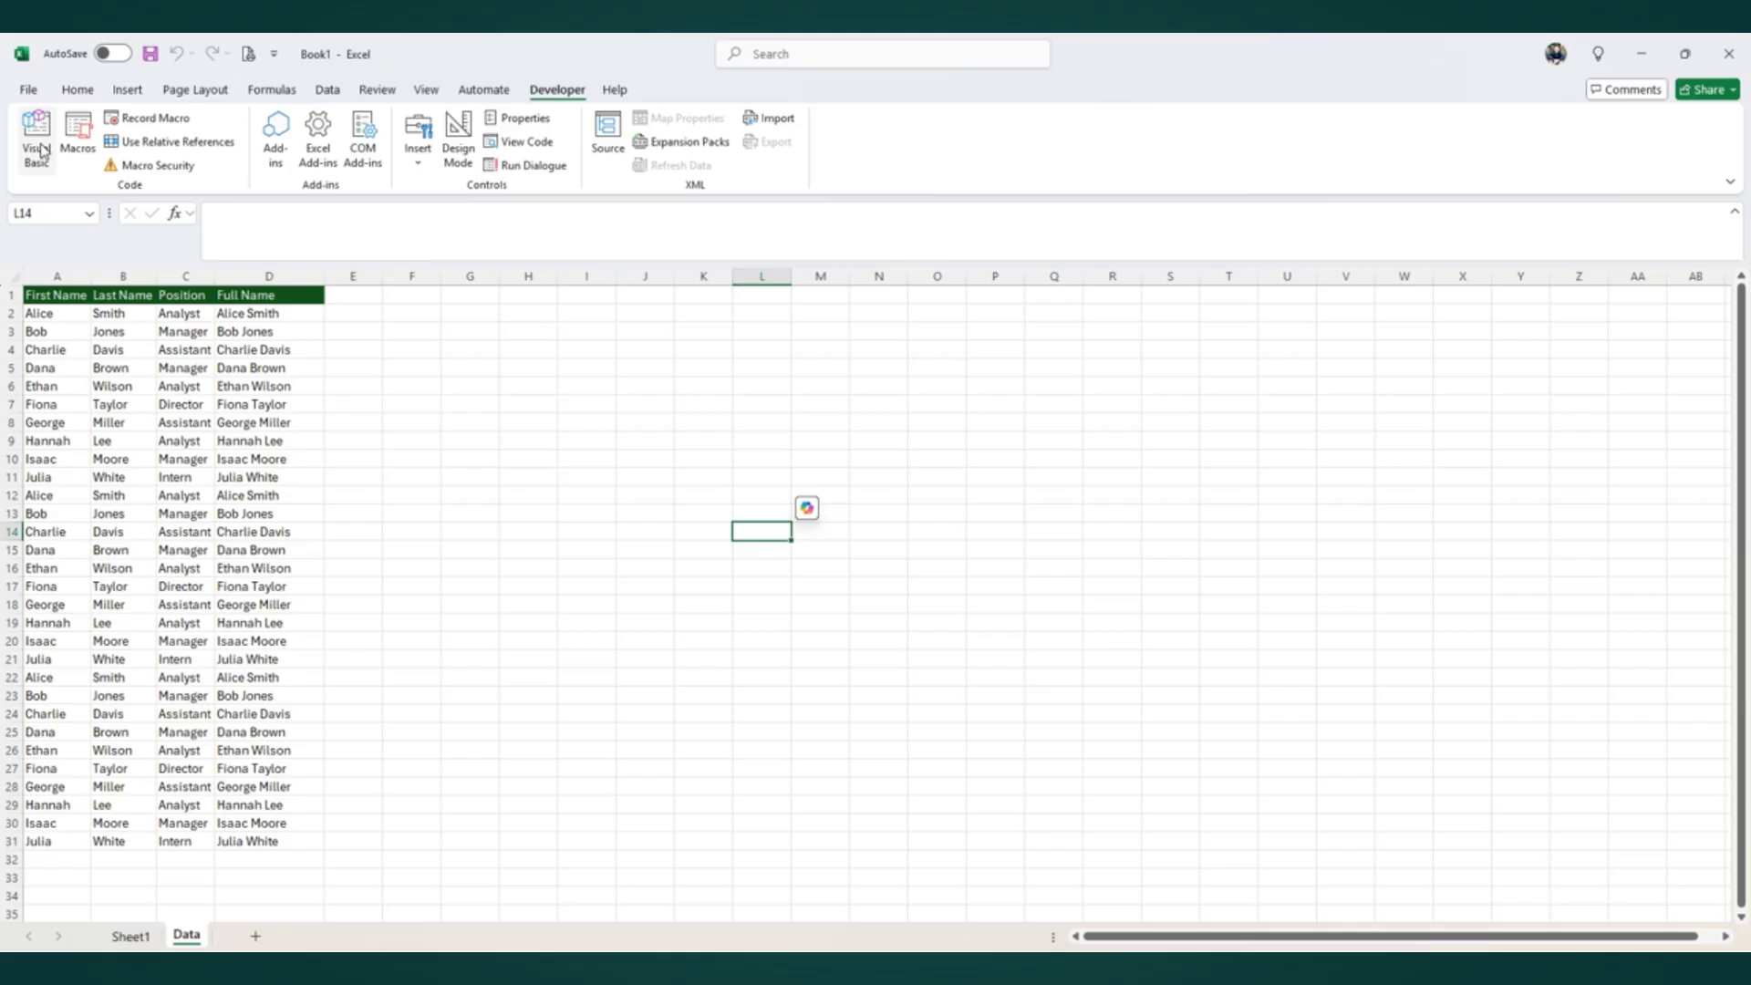
- Open the VBA editor maximized and insert a new UserForm into the Book1 project
key(alt+F11)
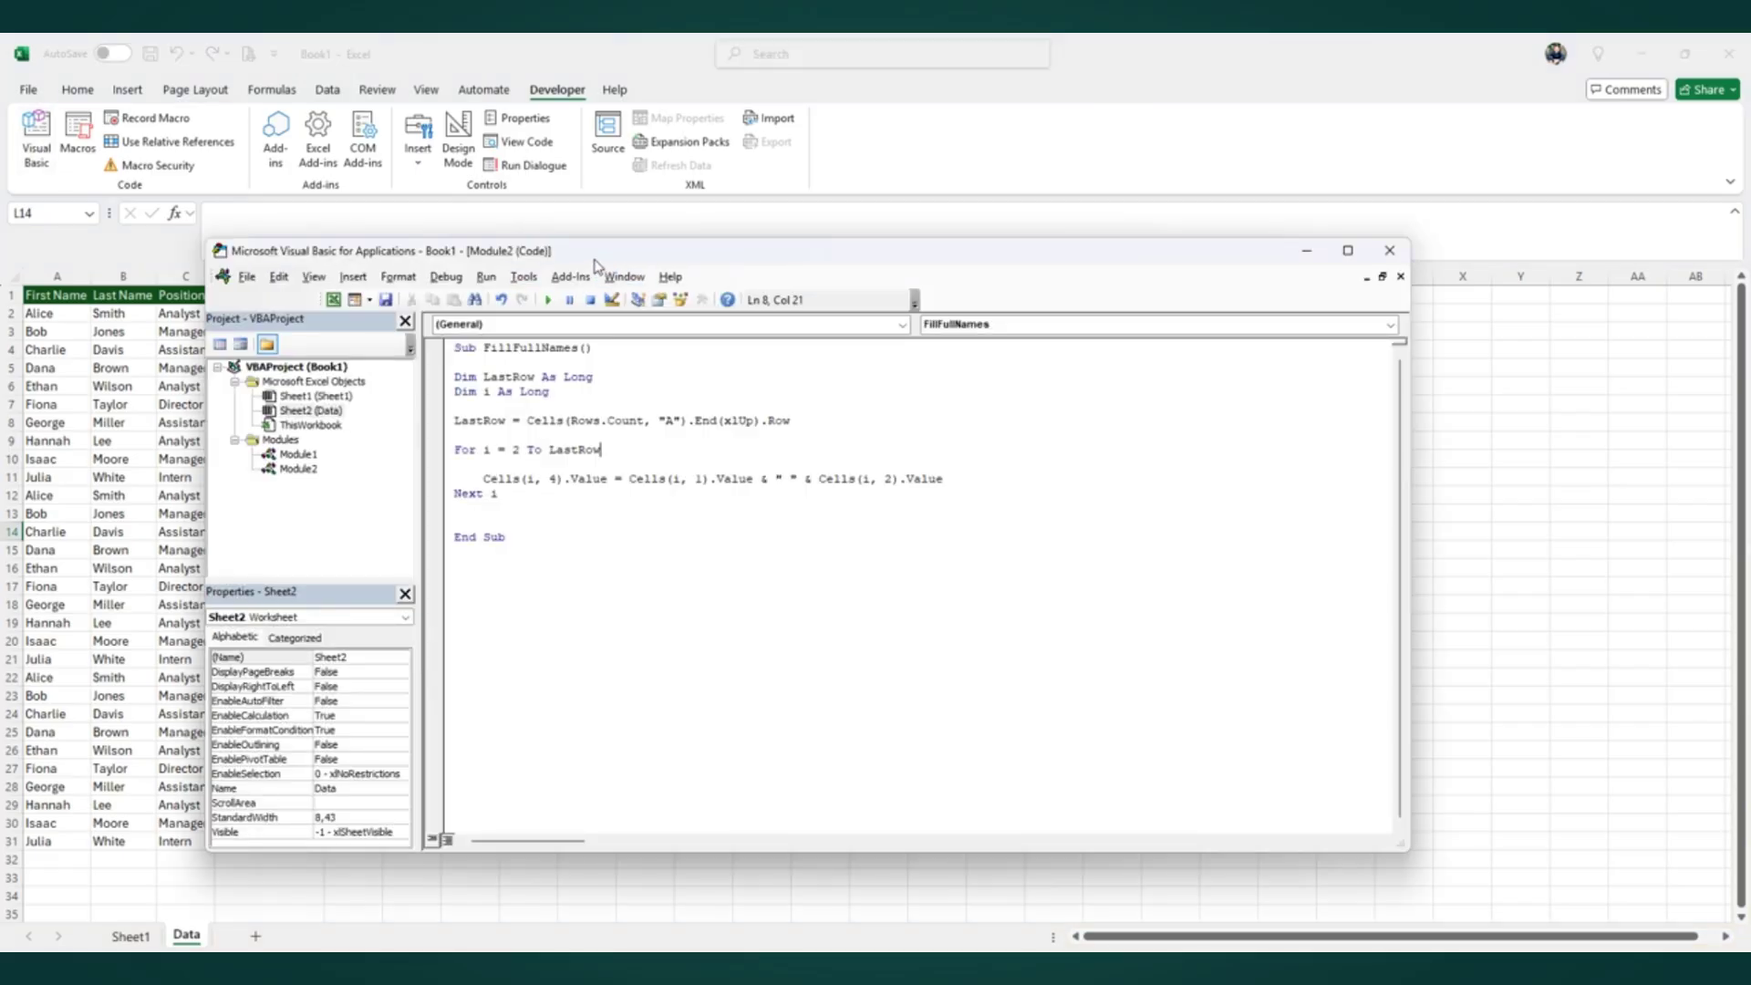
double_click(591, 251)
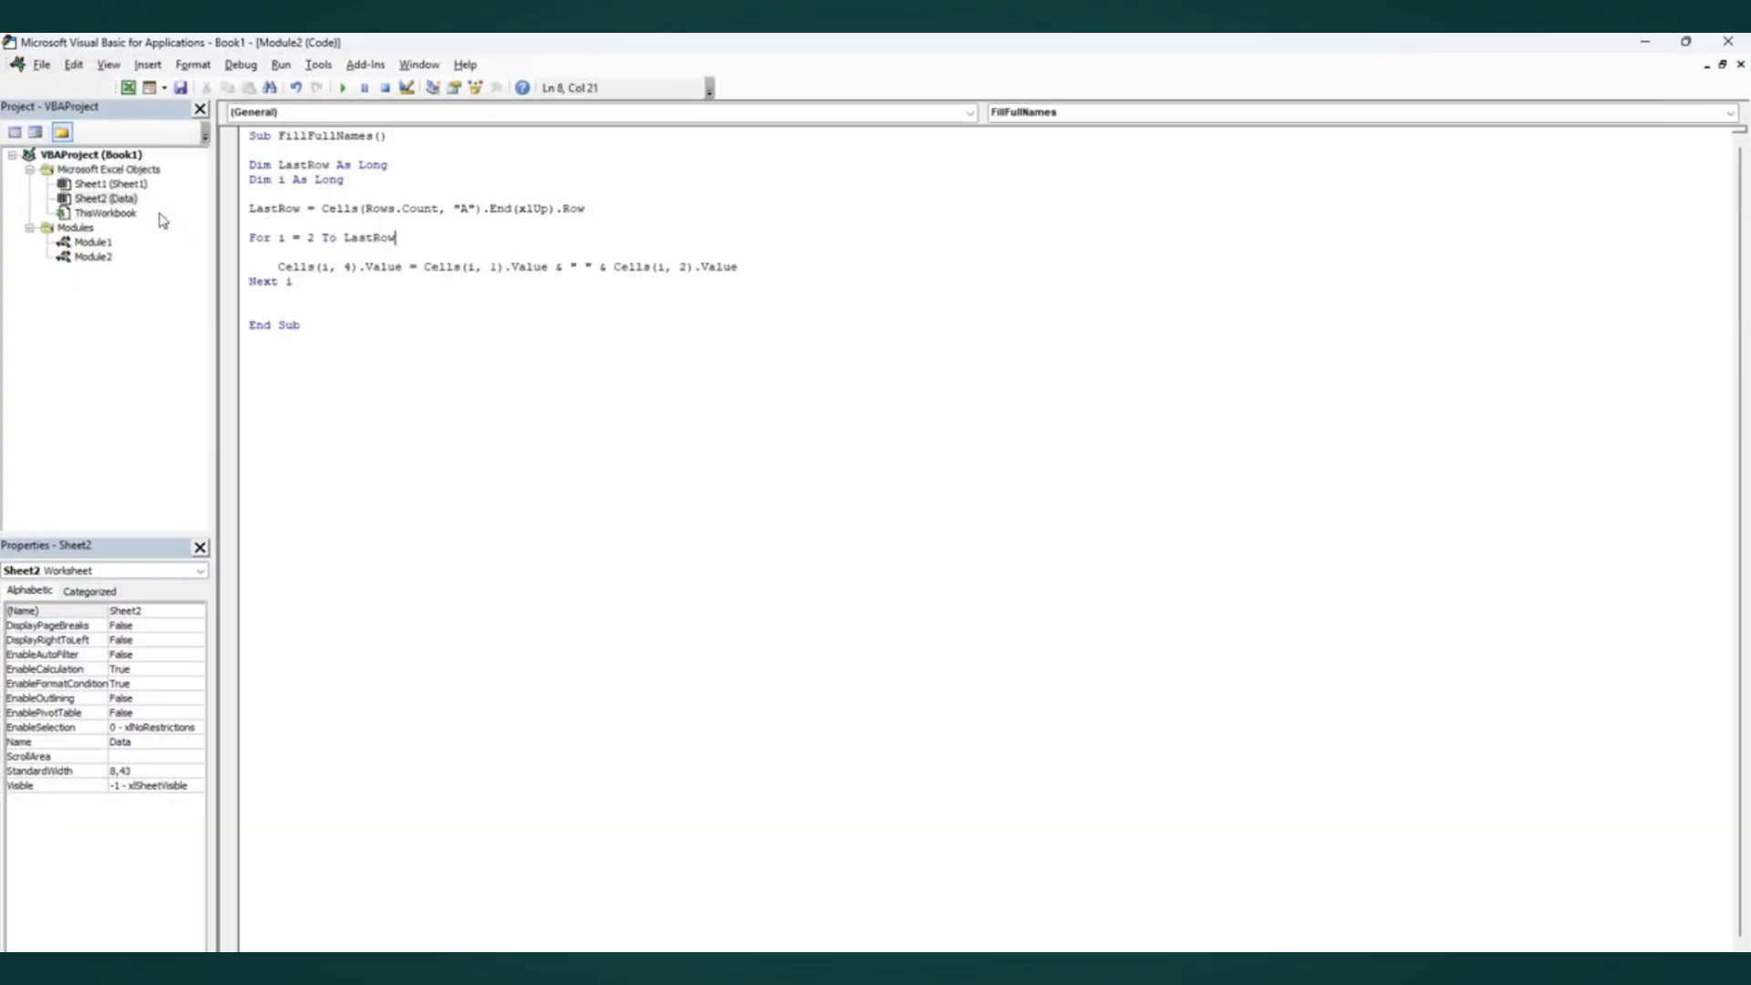
click(146, 66)
click(183, 105)
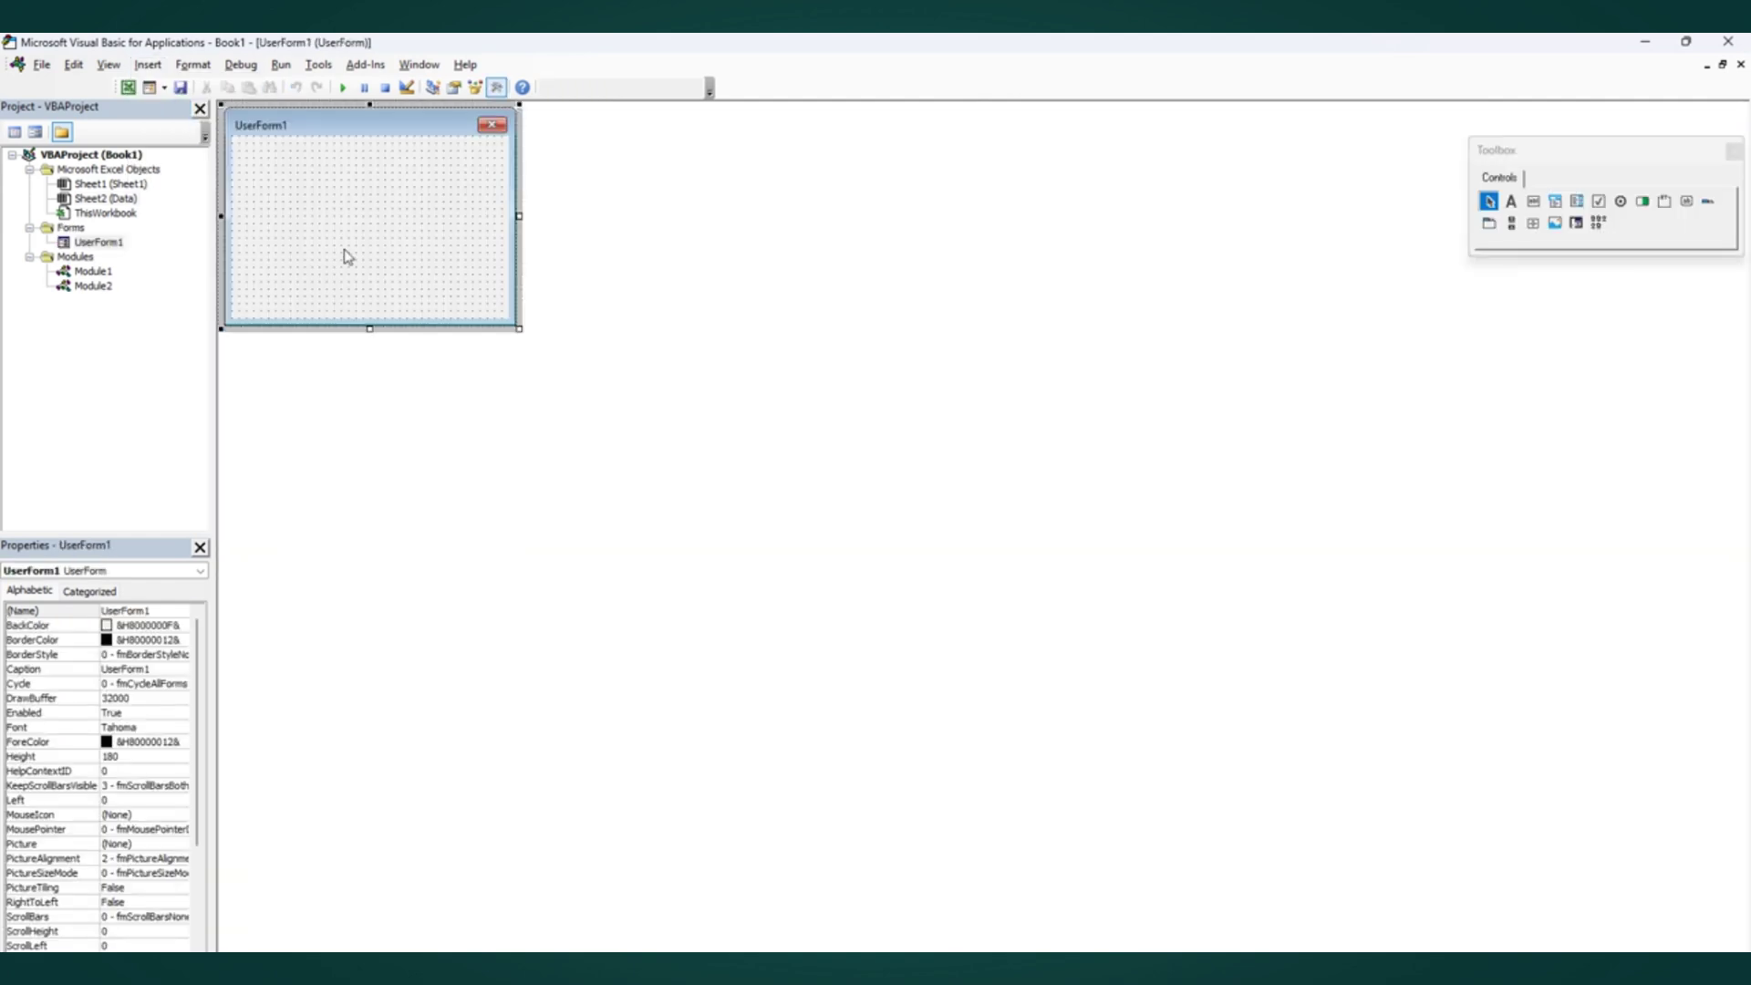
- Draw a text box near the top of the UserForm and a combo box of similar width beneath it
drag(1610, 141, 563, 462)
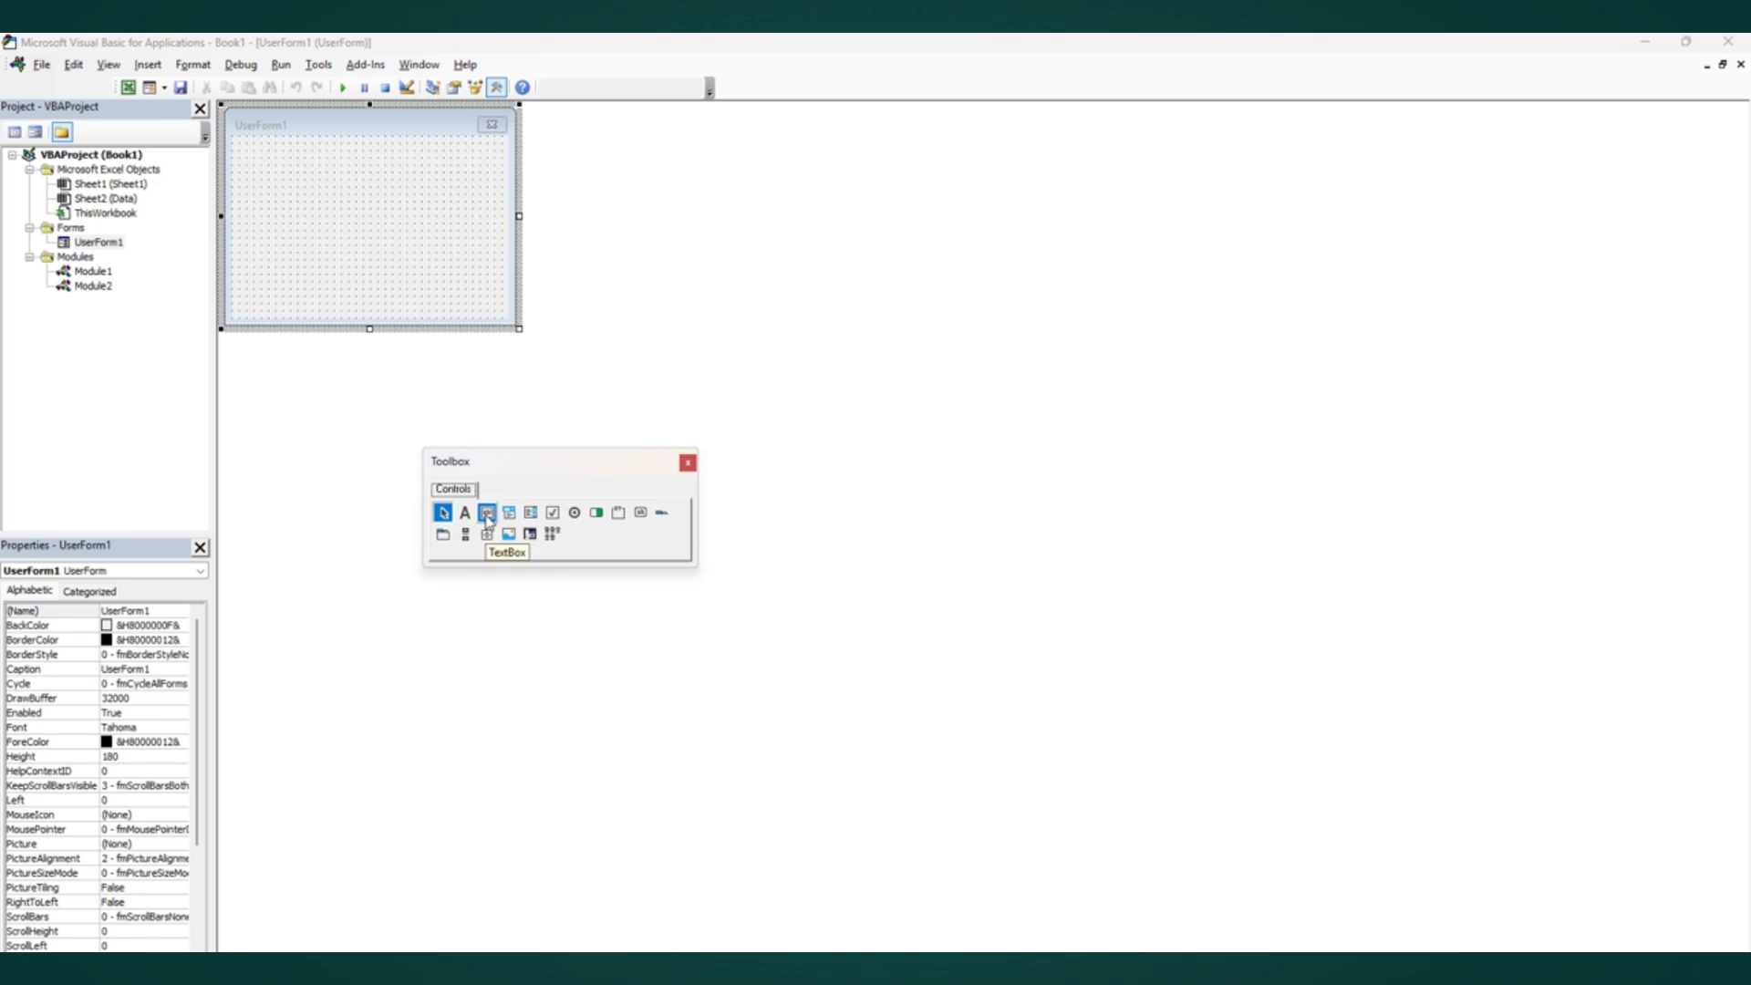
click(487, 512)
mouse_move(271, 155)
mouse_down()
mouse_move(277, 173)
mouse_move(410, 185)
mouse_up()
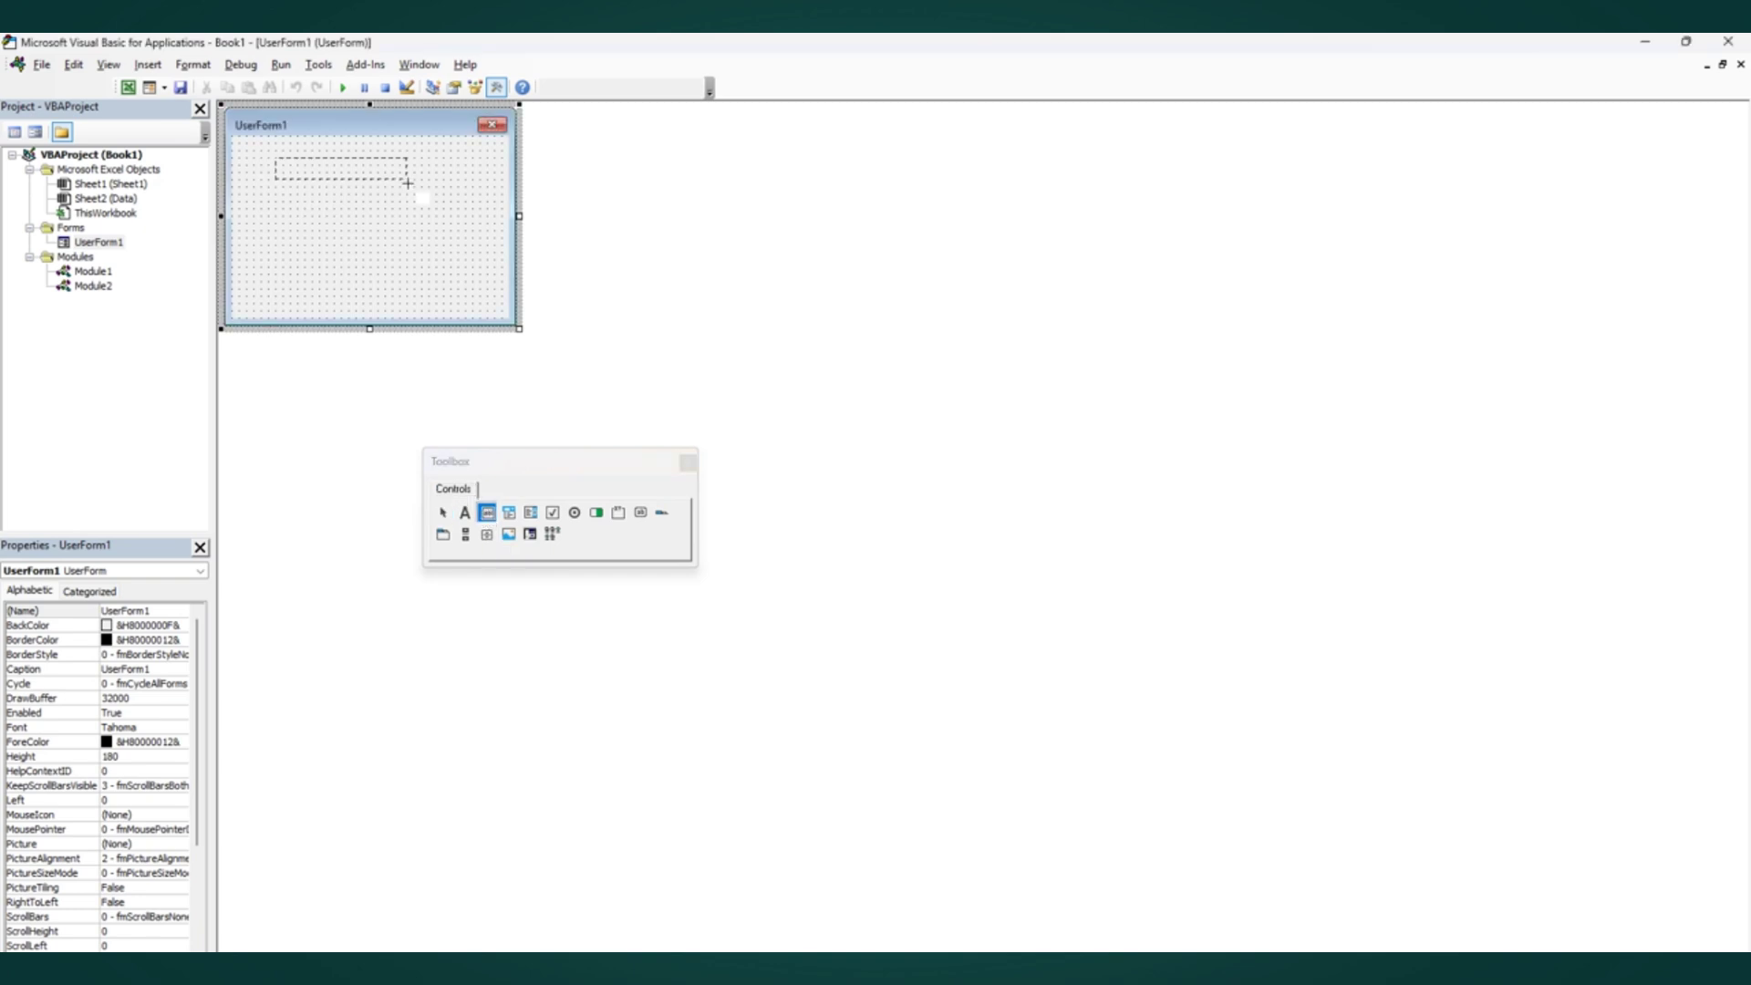
click(511, 516)
mouse_move(272, 197)
mouse_down()
mouse_move(450, 243)
mouse_move(413, 230)
mouse_up()
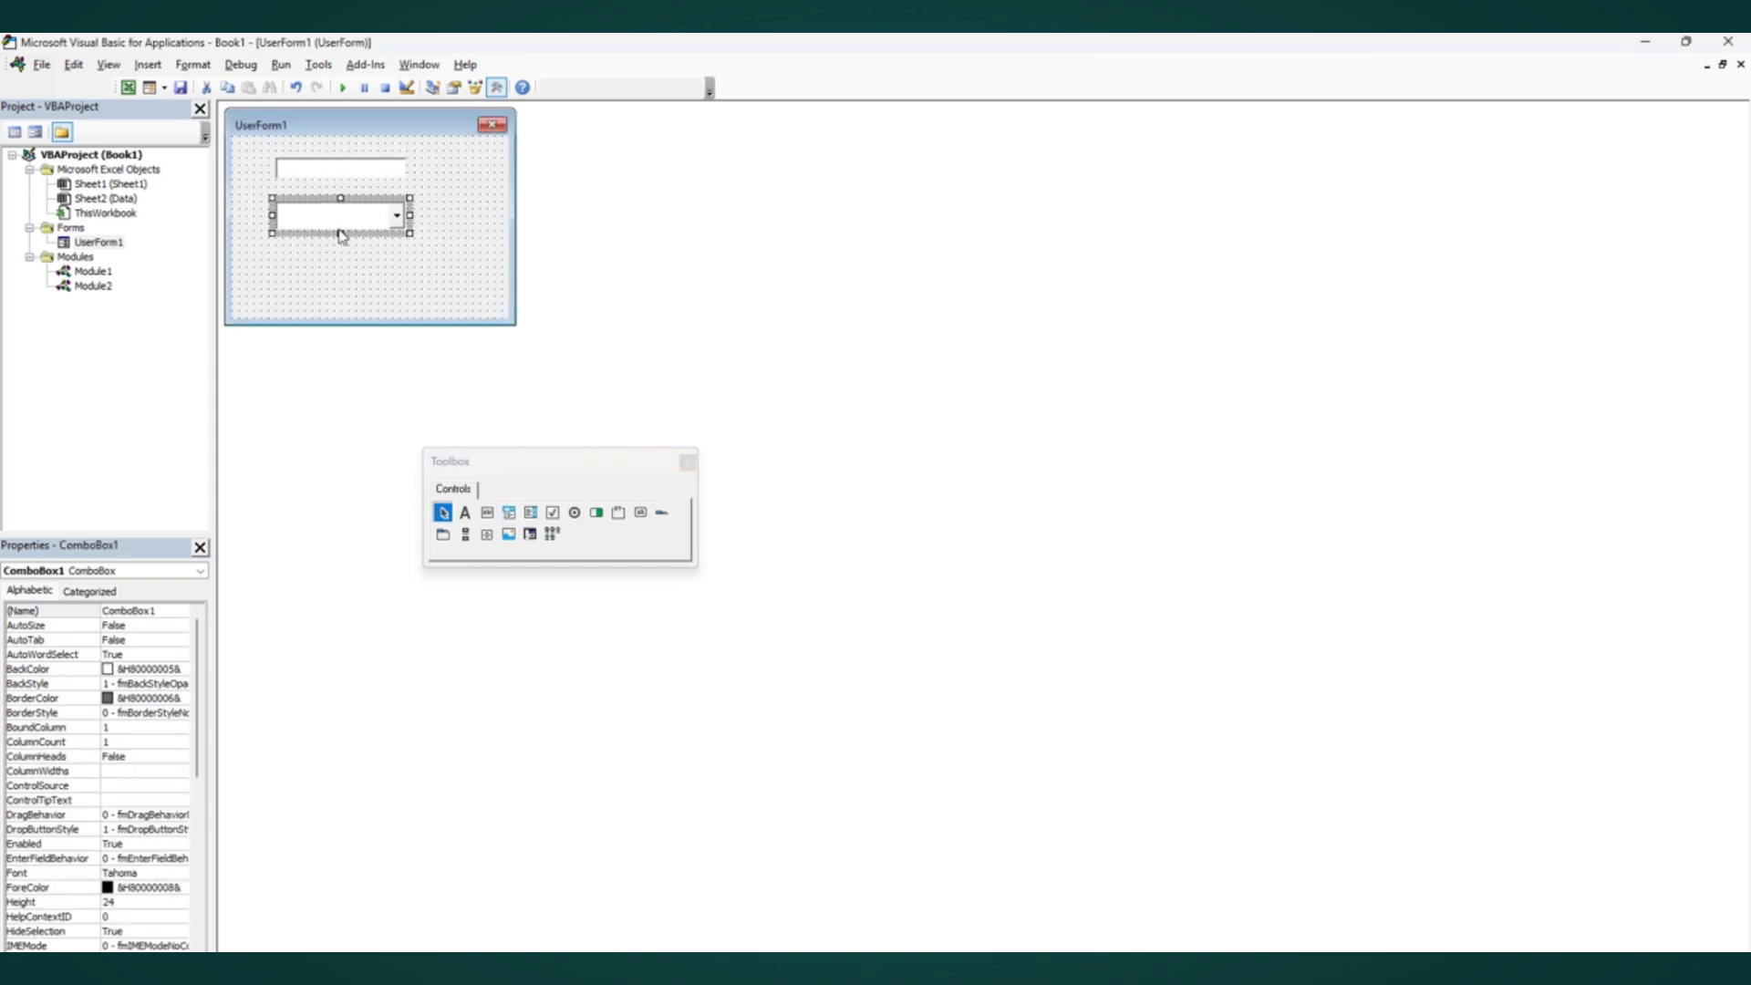
- Resize the combo box on the UserForm, setting its Height property to 18
drag(340, 229, 339, 232)
drag(209, 640, 276, 648)
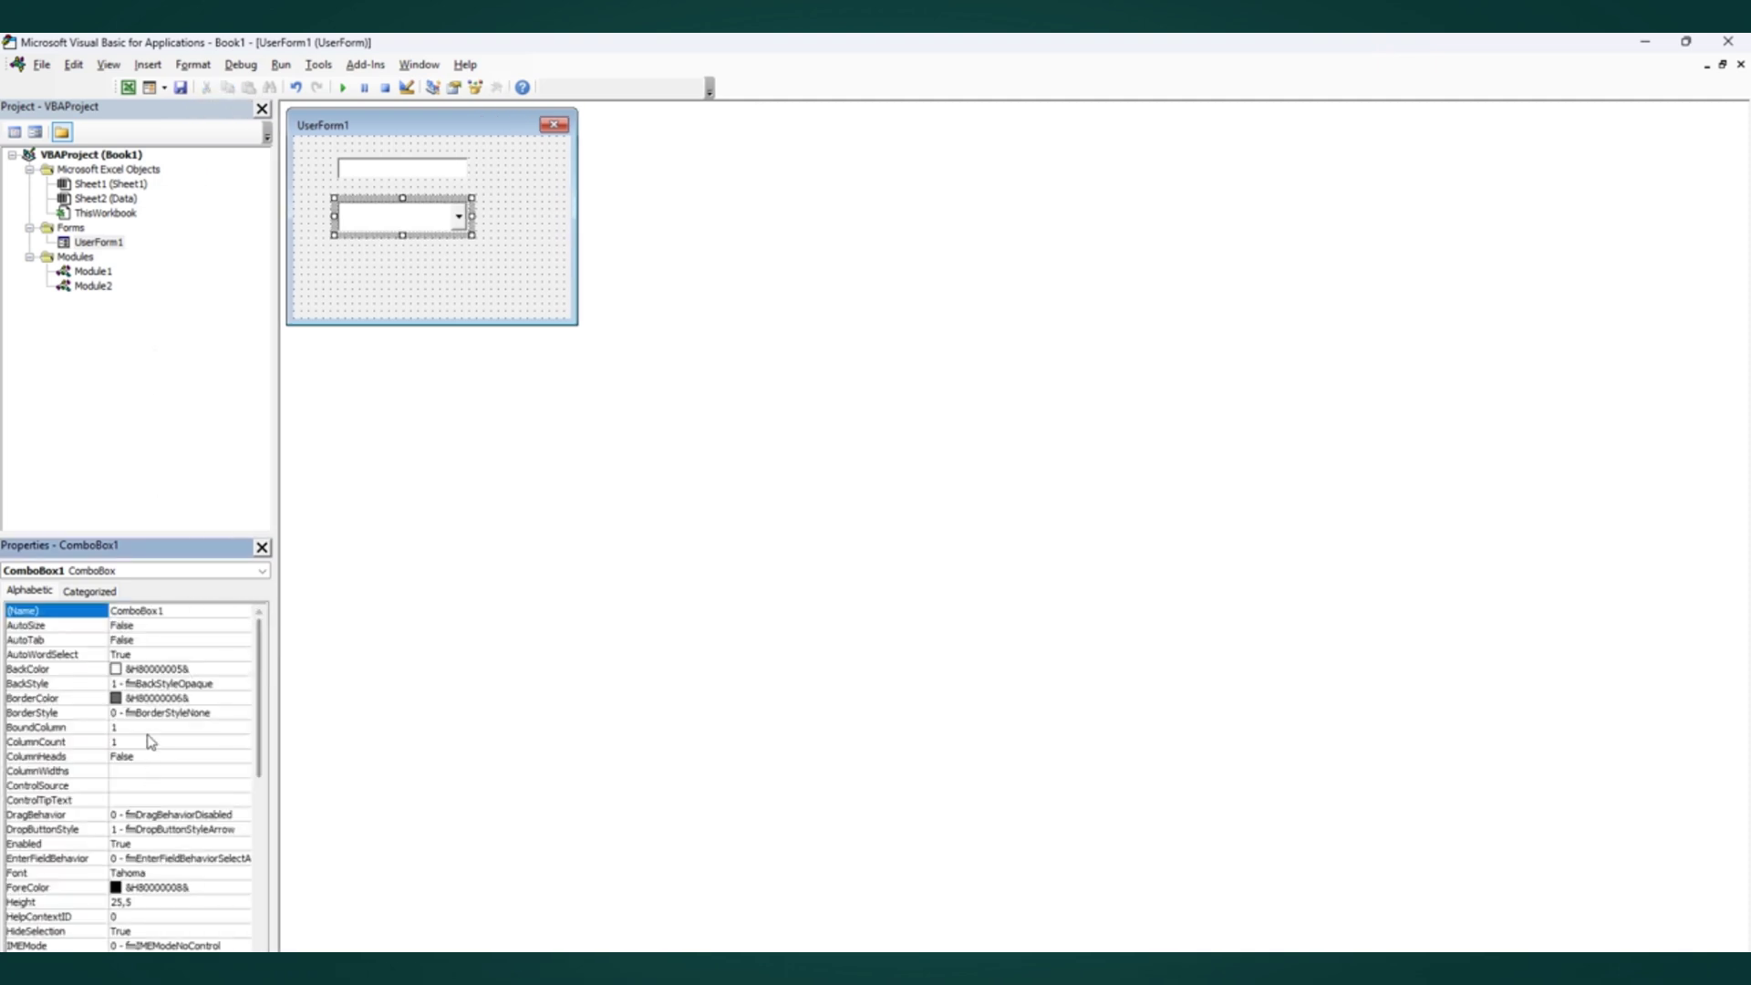
scroll(266, 777, down, 3)
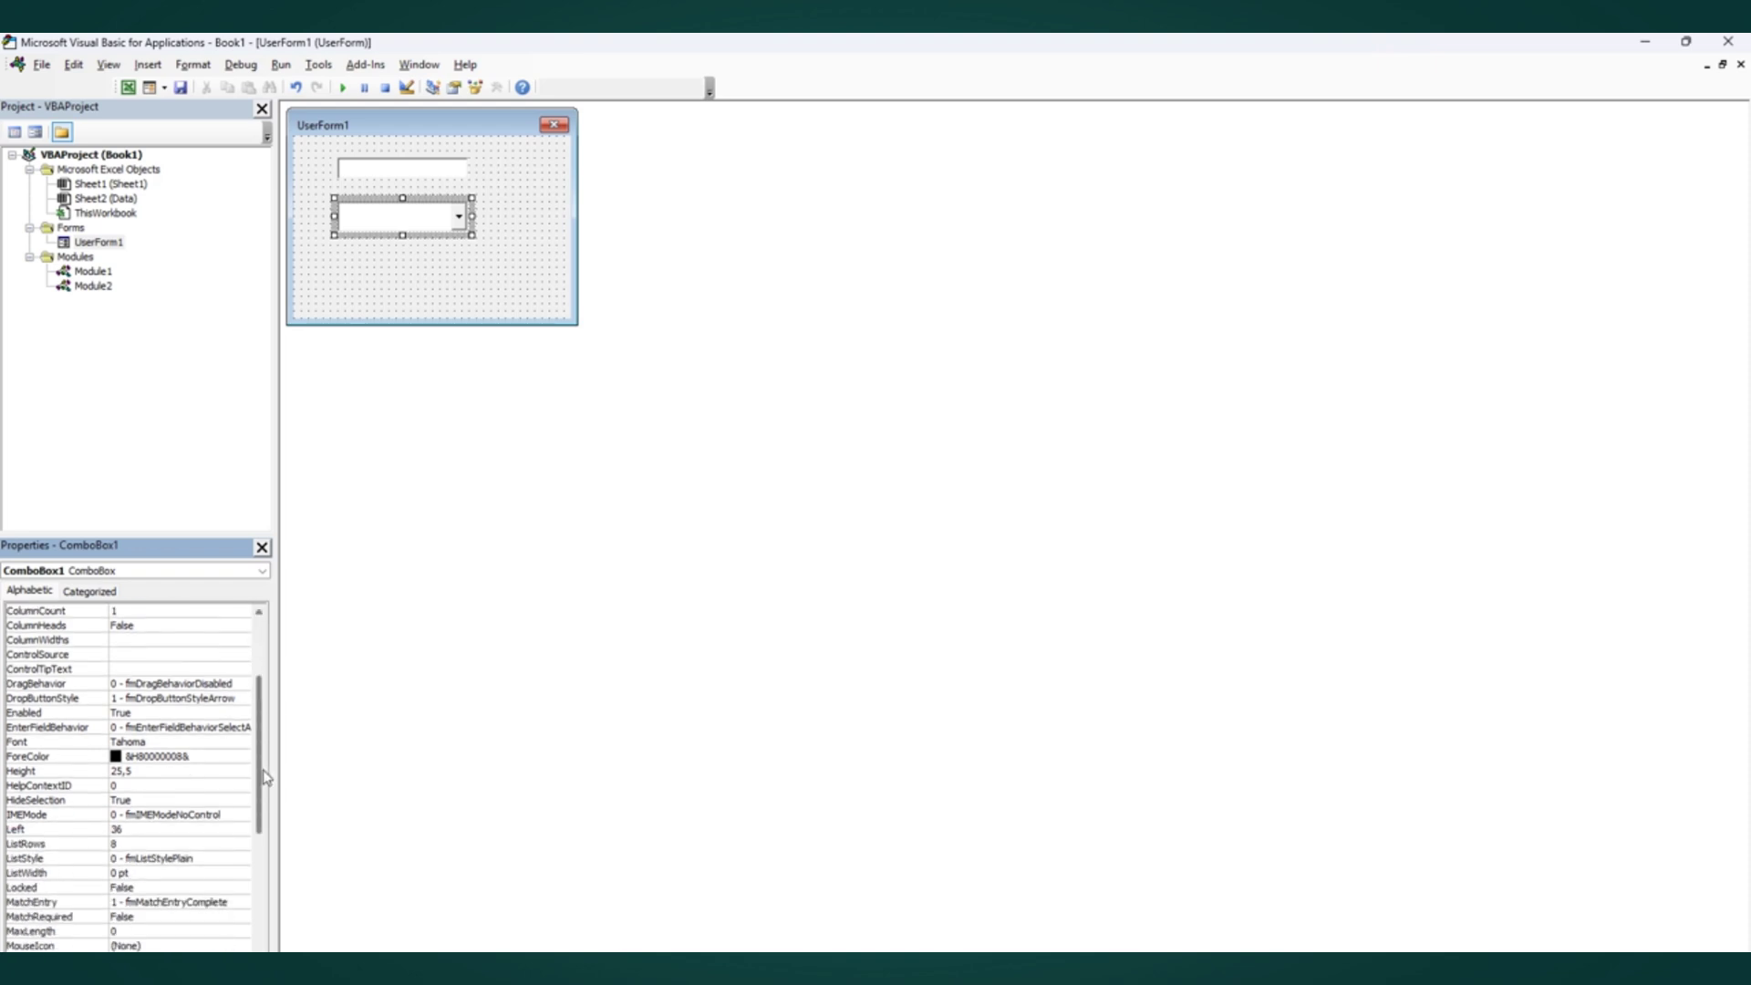
click(160, 770)
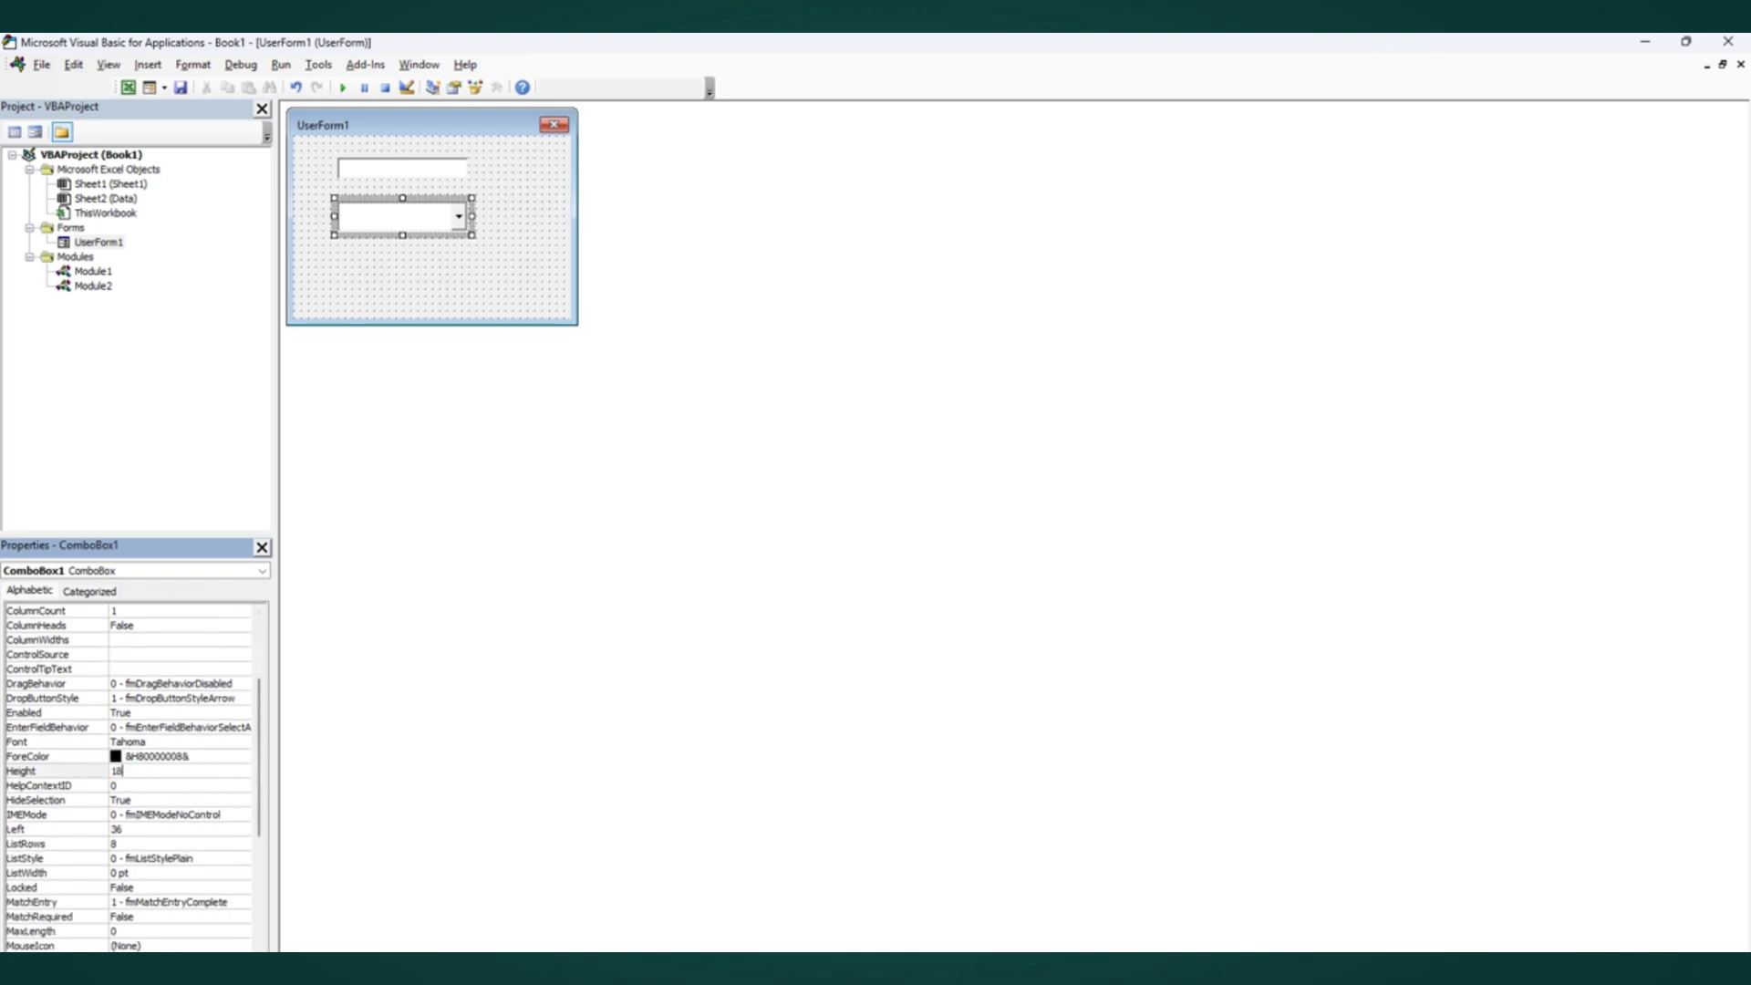
key(Return)
- Set the UserForm's background colour to orange (&H000080FF&) from the colour palette
click(462, 282)
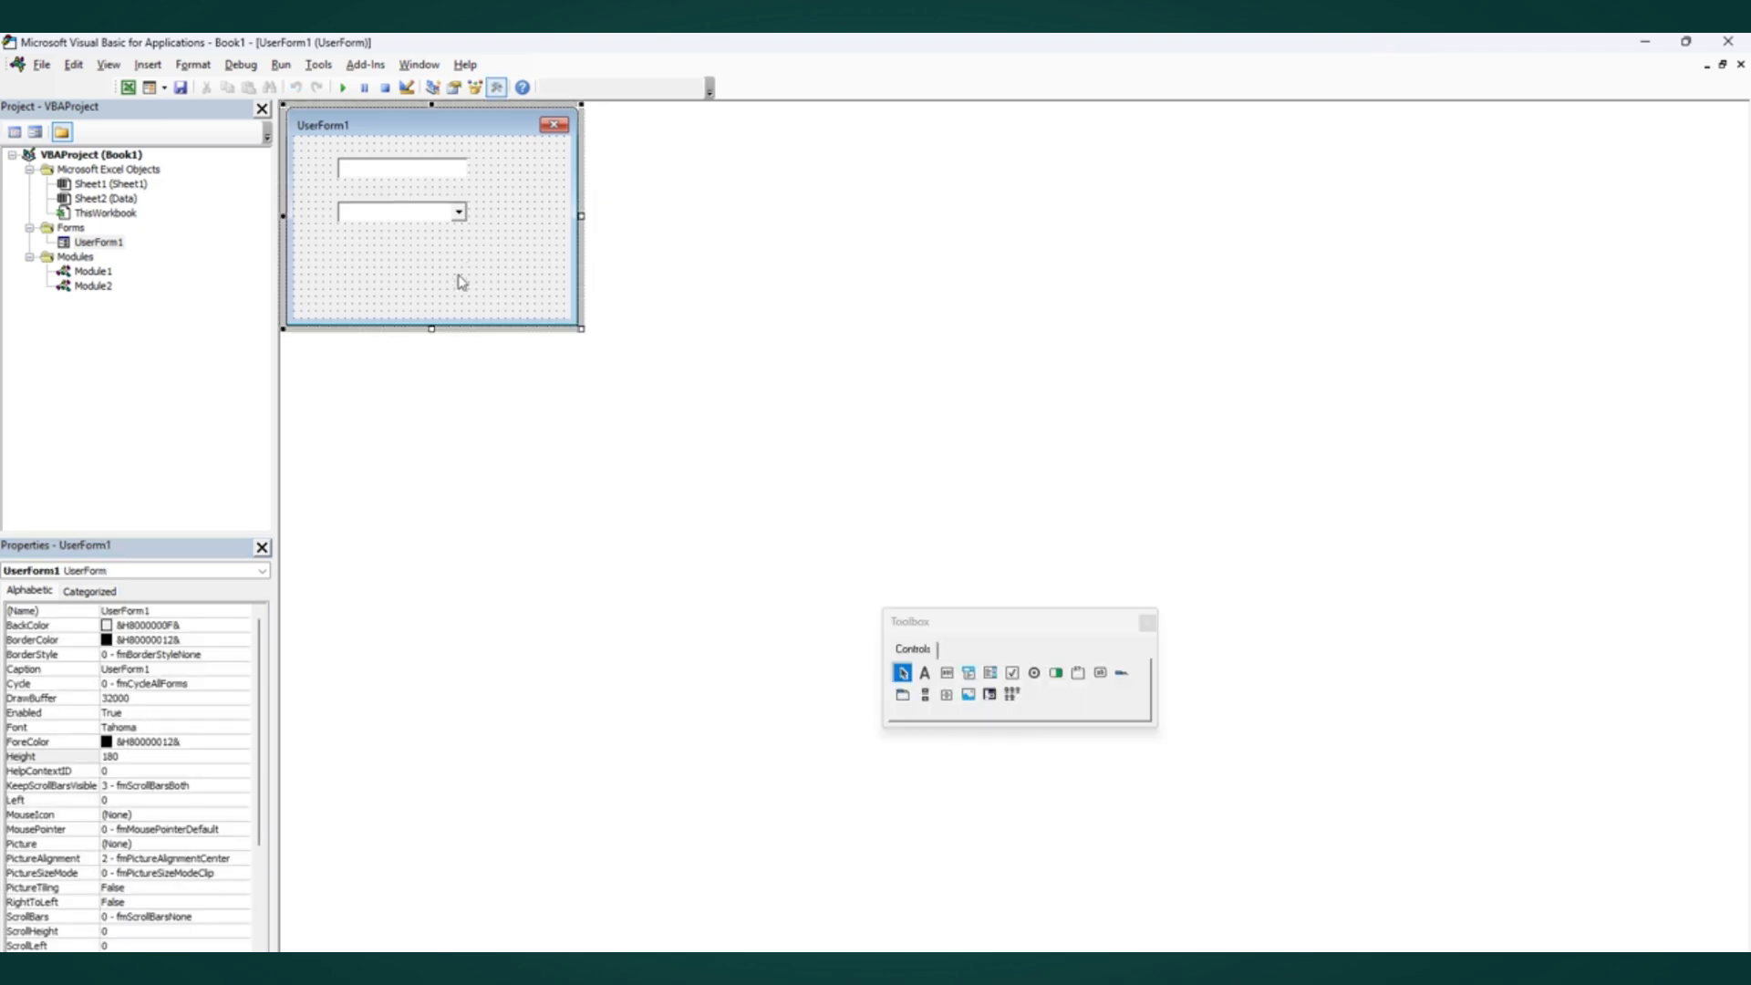
click(195, 627)
click(242, 625)
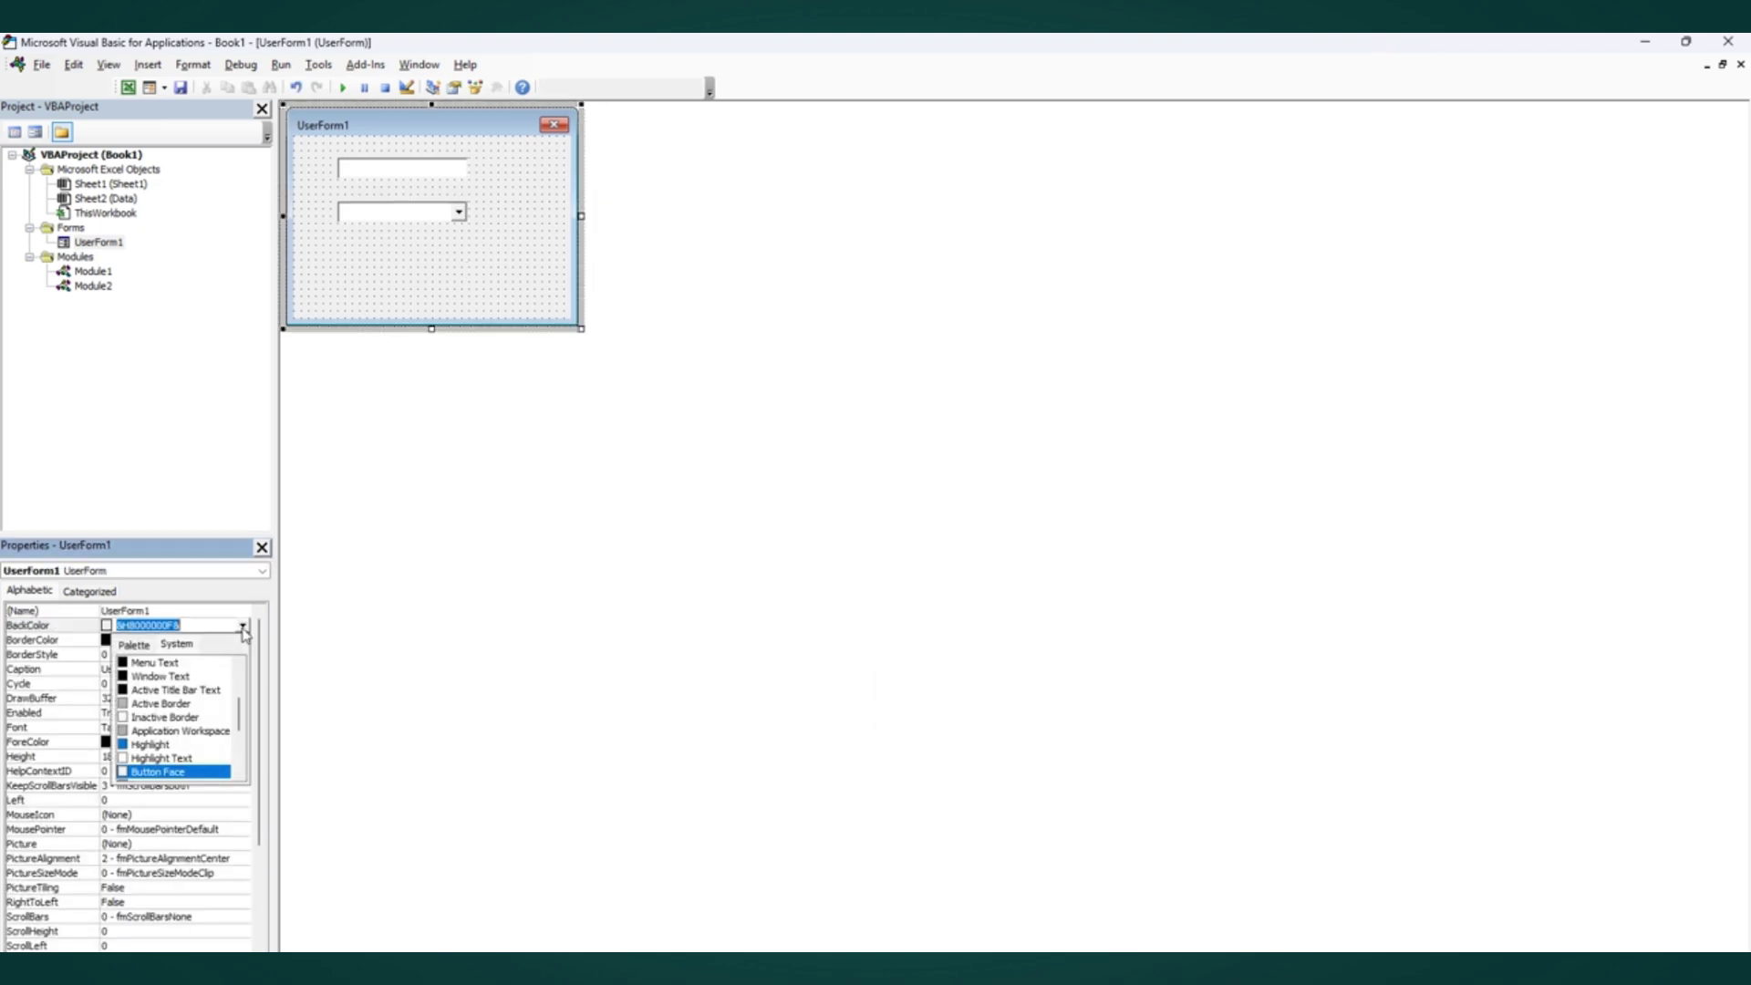
click(135, 646)
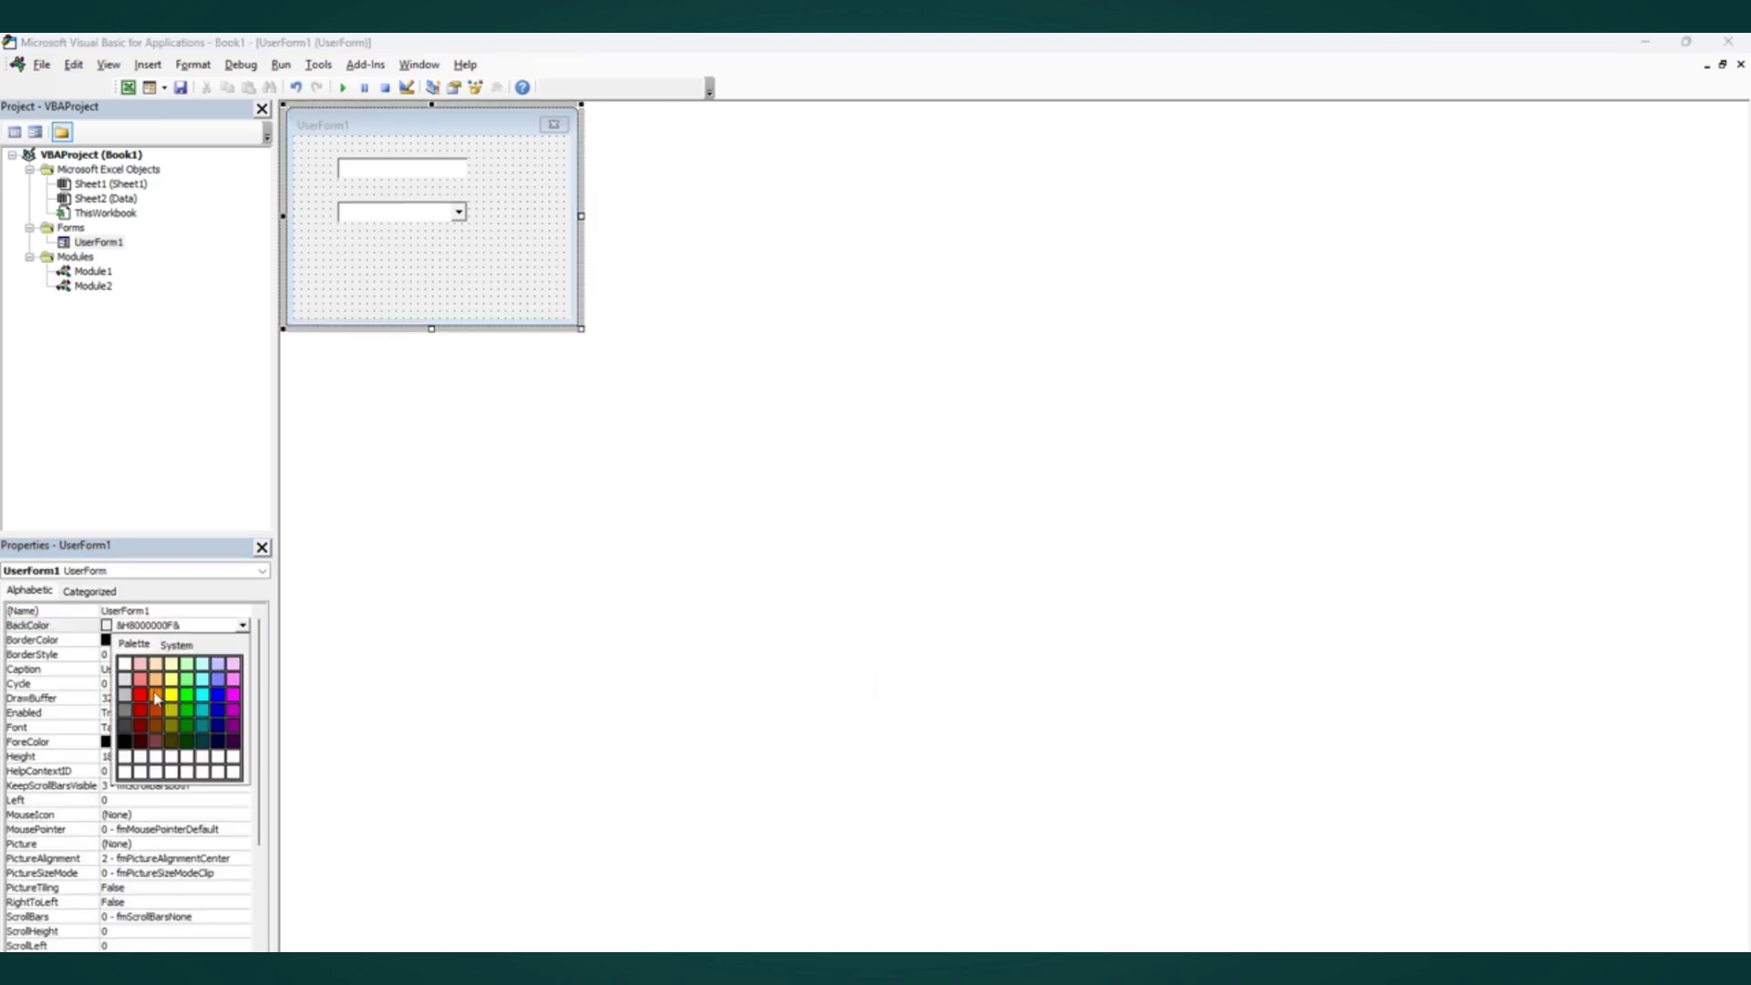
click(156, 696)
click(378, 261)
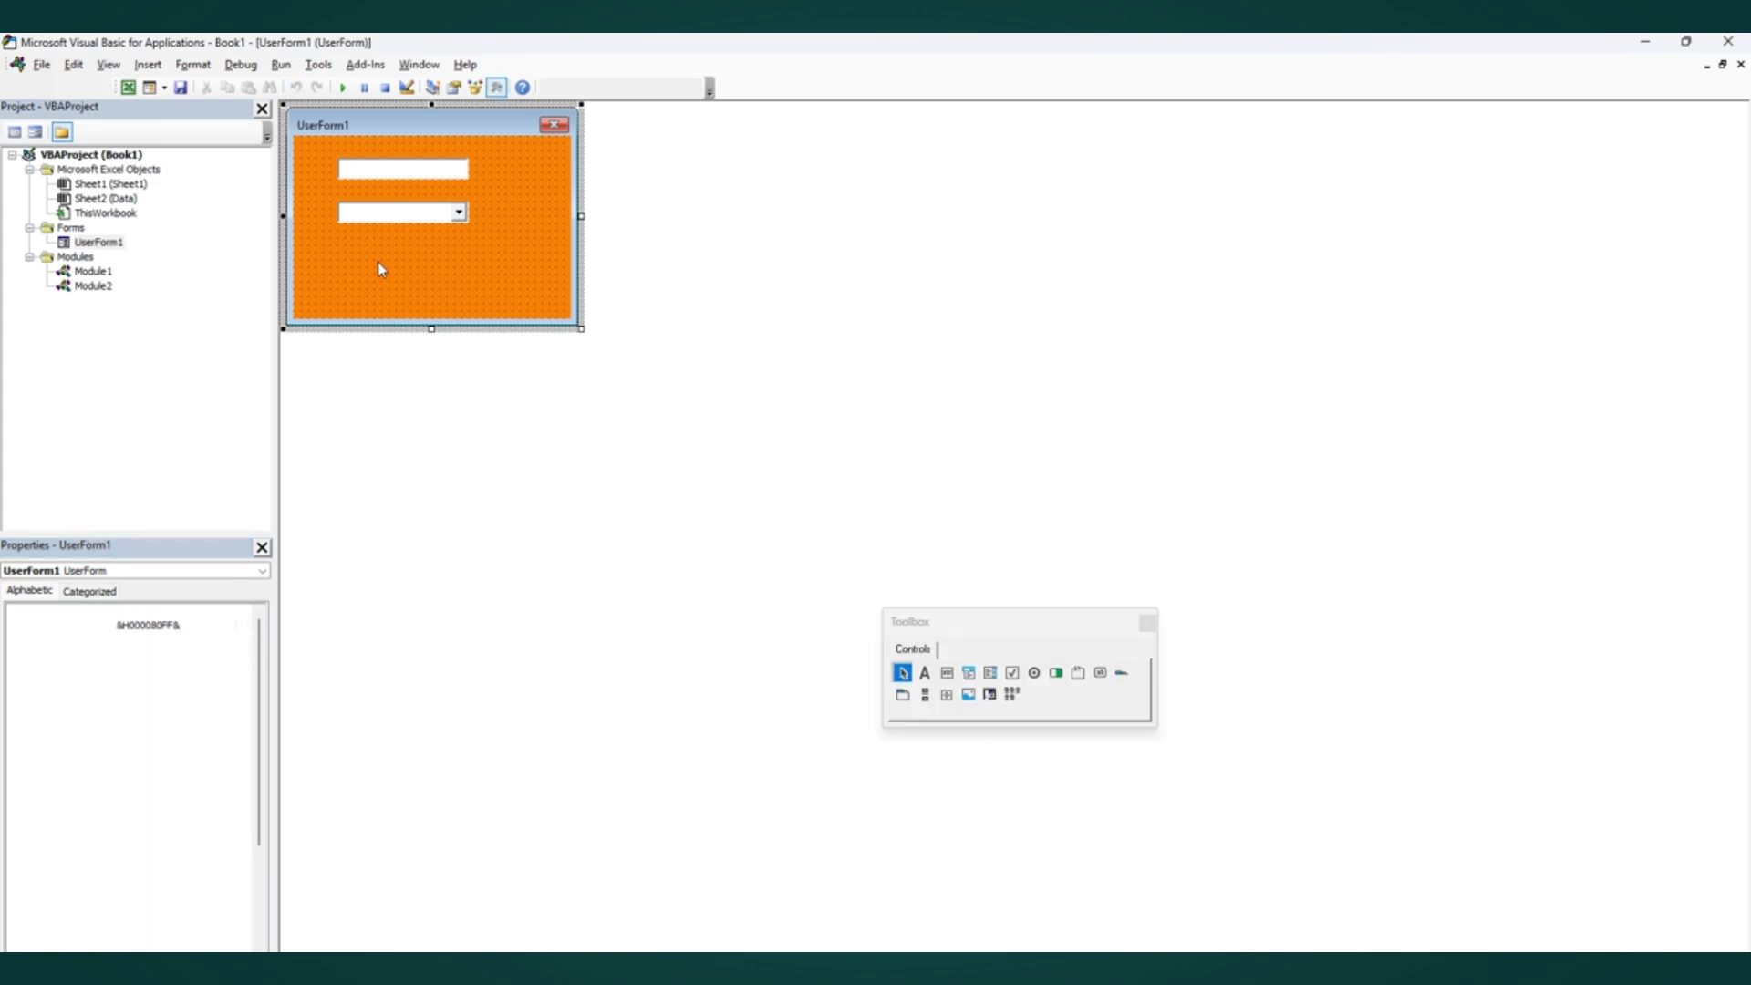
- Run the UserForm to preview it over the Data sheet, move it around and close it
click(343, 87)
drag(241, 401, 399, 433)
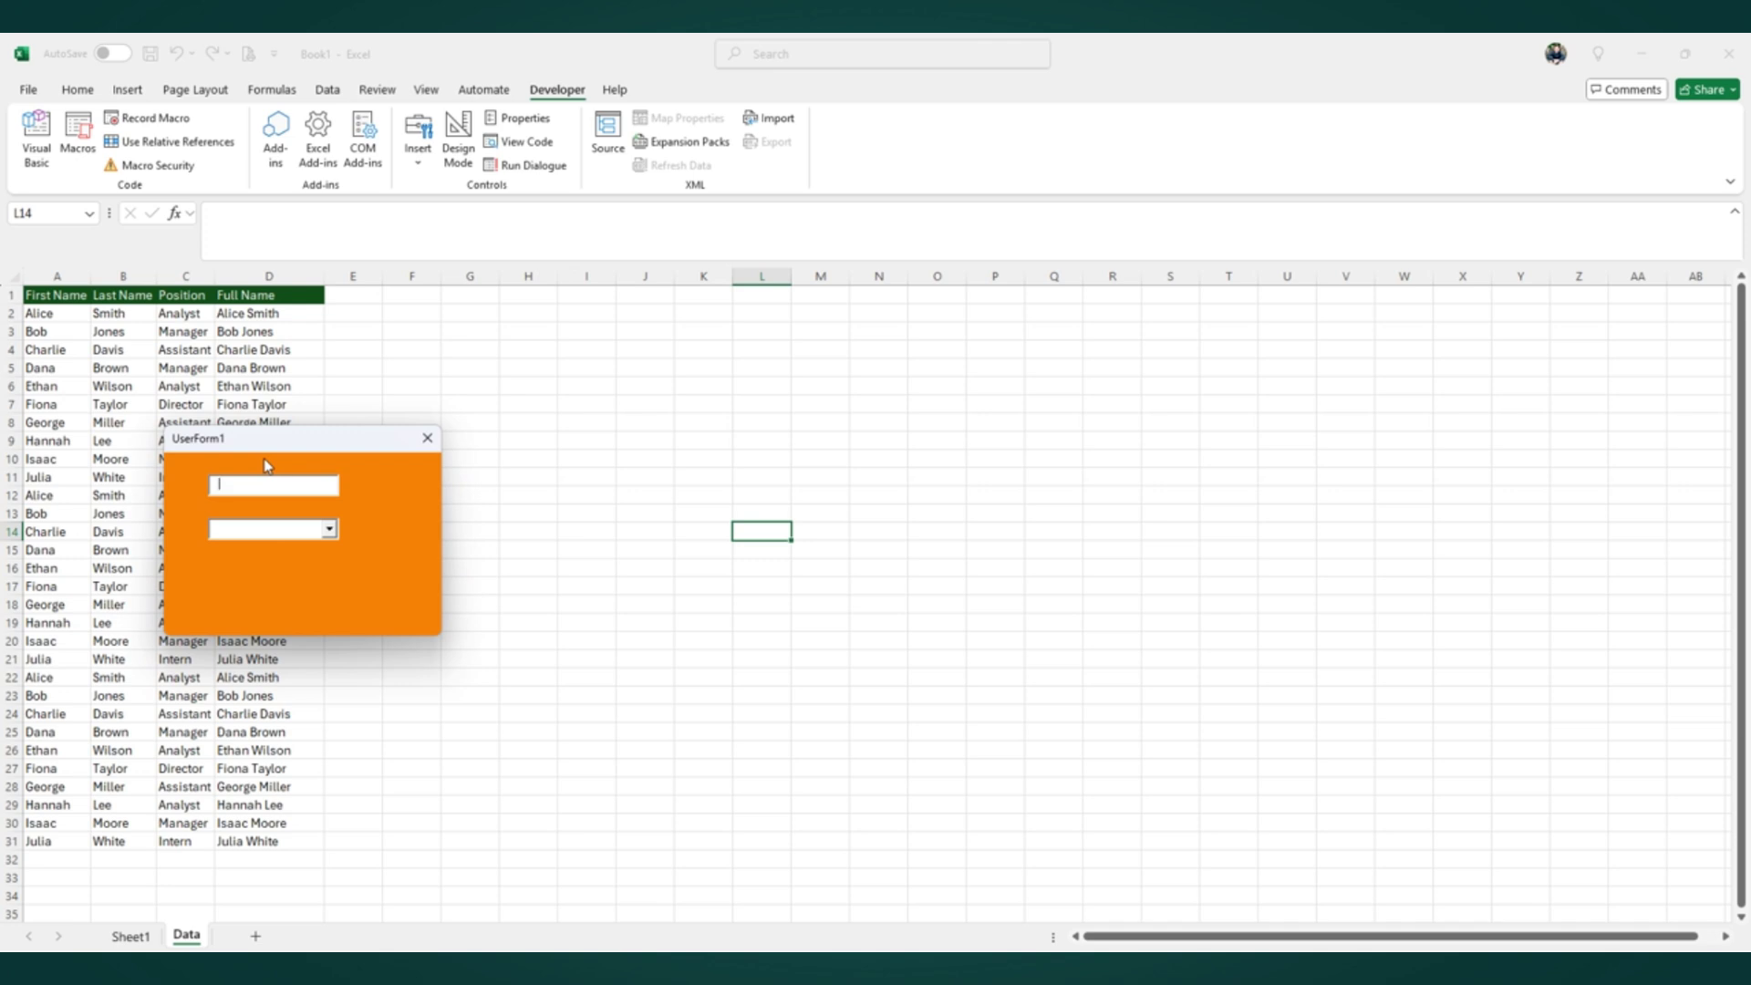
click(426, 438)
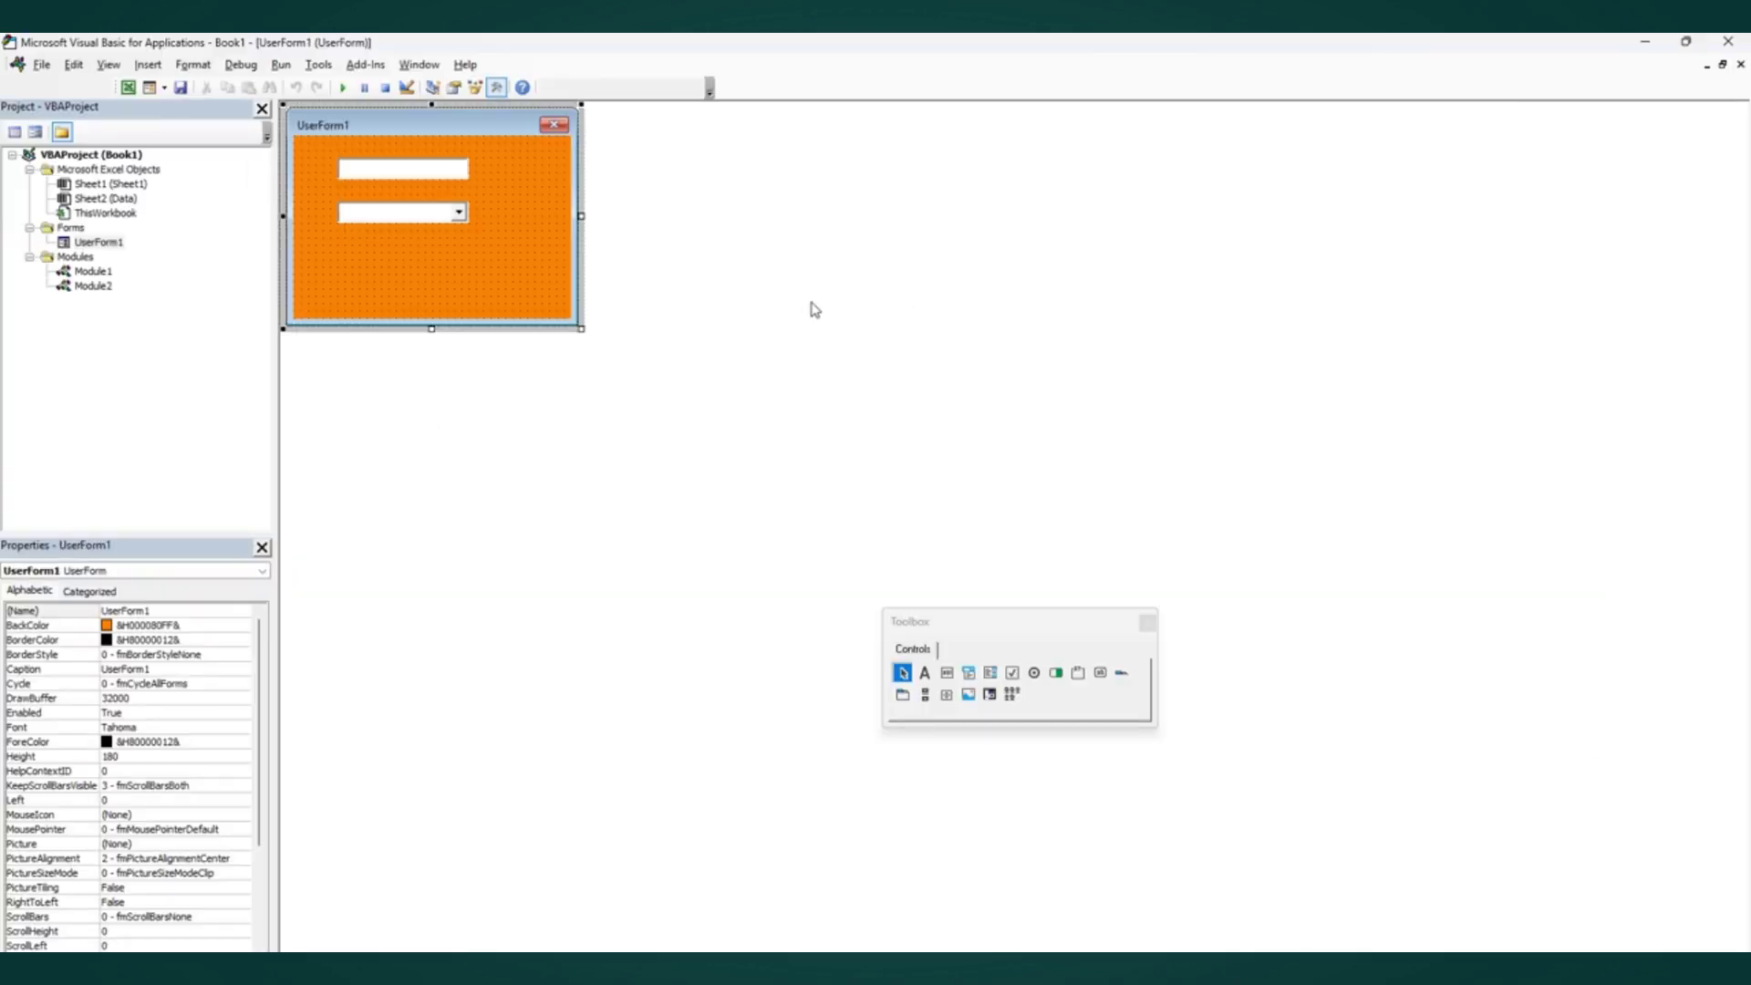